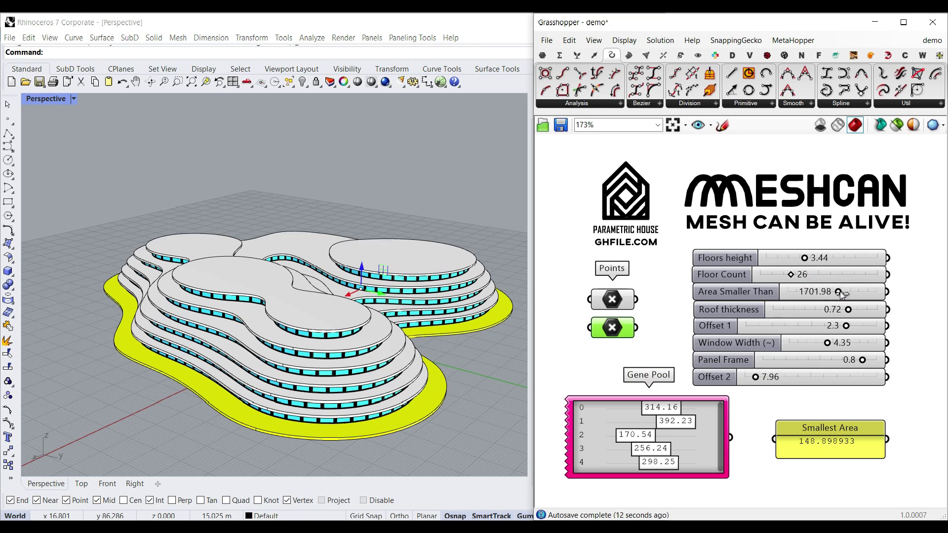
Set the Window Width slider to 4.46 and lower the Offset 1 value of the terraced building
left_click_drag(828, 343, 829, 342)
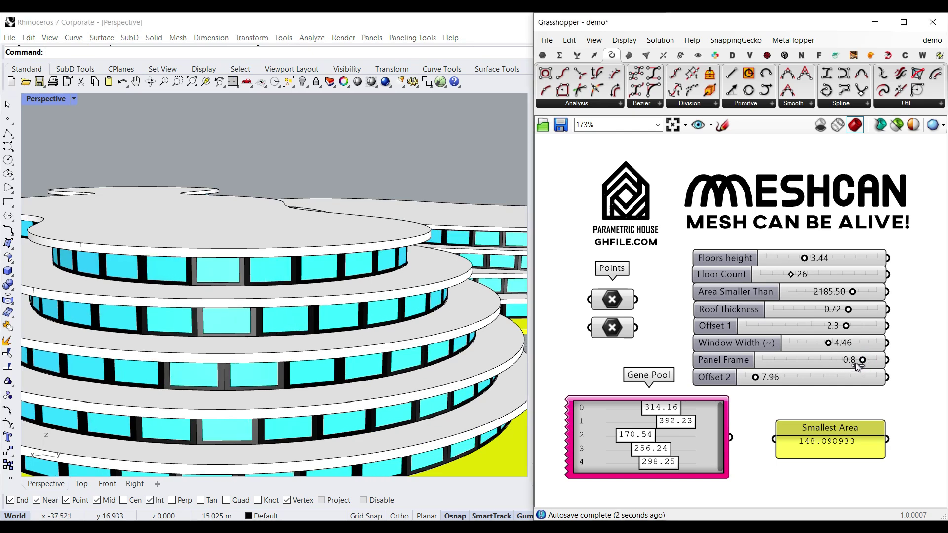
mouse_move(846, 325)
left_mouse_down()
mouse_move(761, 327)
mouse_move(813, 327)
left_mouse_up()
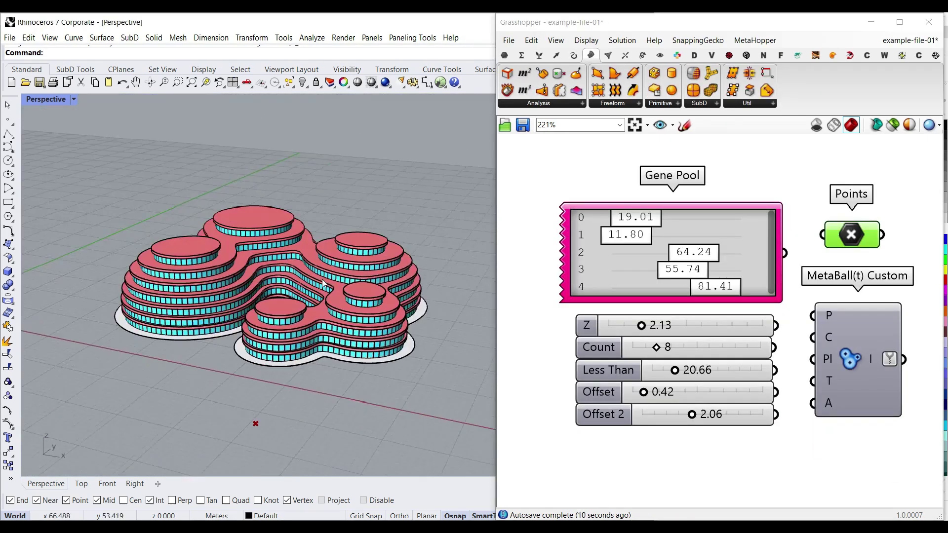
Select the Points parameter of the example building and shift the front tower's point along its X axis
scroll(323, 283, "up", 4)
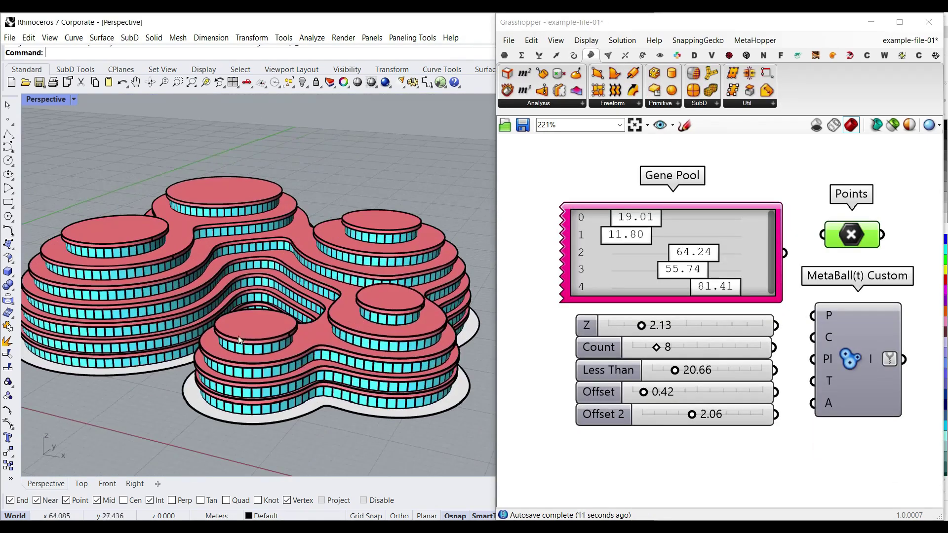
right_click_drag(279, 340, 322, 322)
scroll(327, 326, "down", 2)
right_click_drag(231, 314, 220, 358)
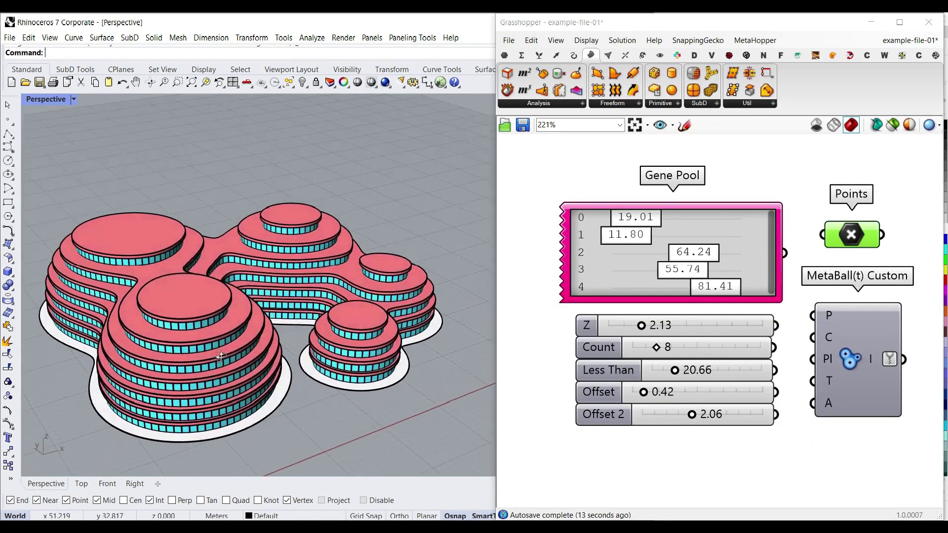
left_click(851, 236)
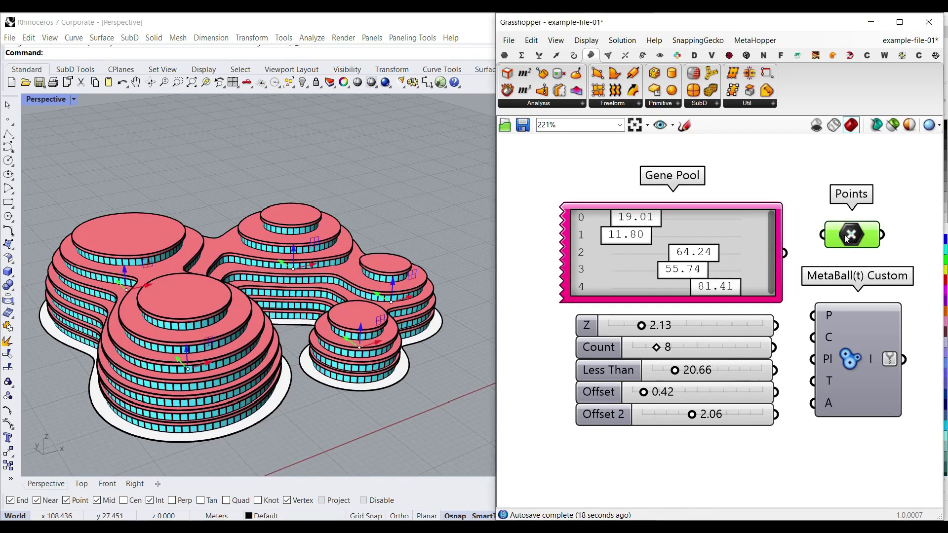
scroll(214, 316, "down", 2)
right_click_drag(216, 319, 207, 349)
left_click_drag(213, 353, 232, 345)
right_click_drag(271, 358, 340, 333)
scroll(299, 341, "up", 4)
Set the first gene to 22.58, the Z value to 2.35 and the floor Count to 6
mouse_move(634, 219)
left_mouse_down()
mouse_move(649, 222)
mouse_move(639, 220)
left_mouse_up()
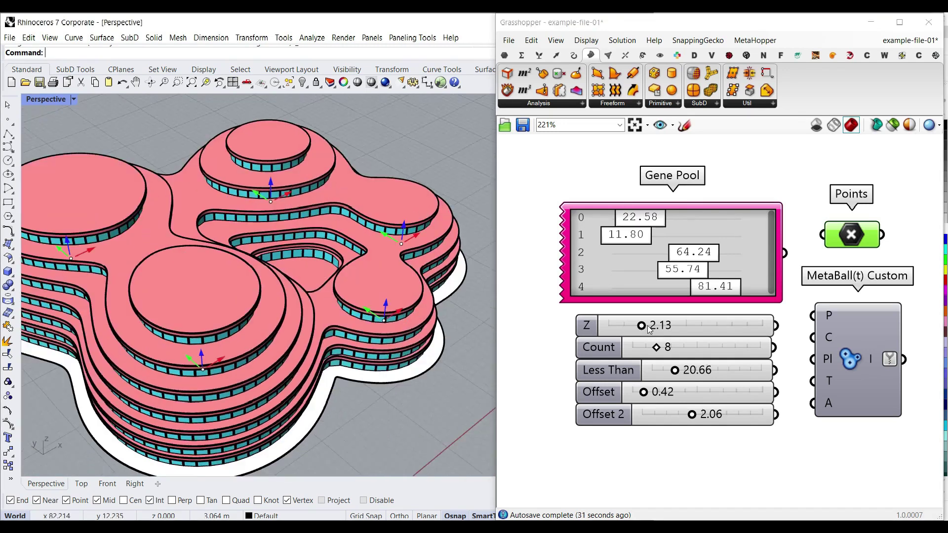
left_click_drag(647, 328, 650, 328)
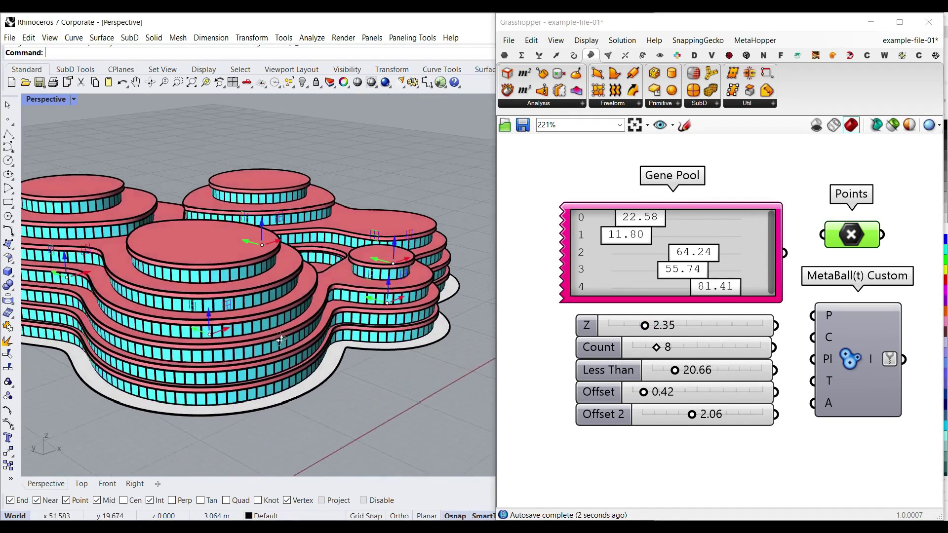
left_click_drag(656, 347, 647, 352)
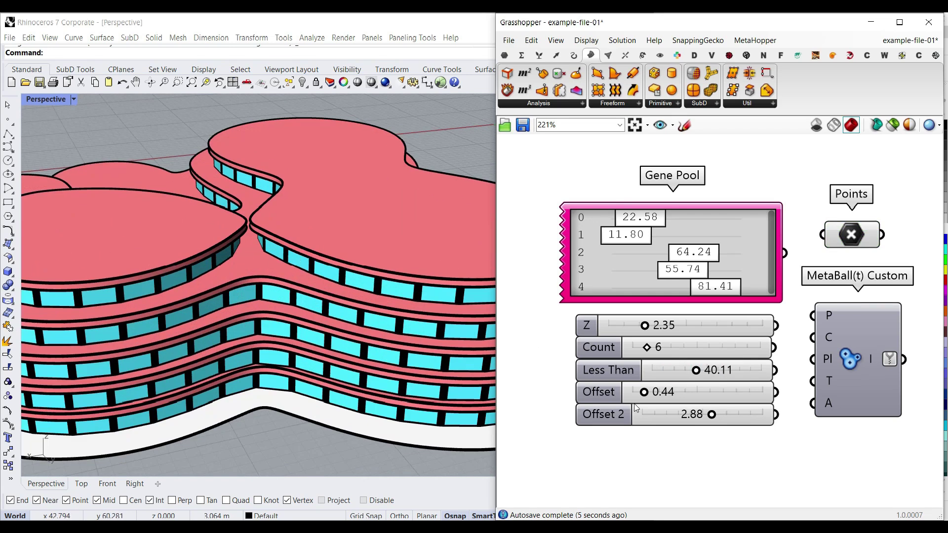
Set Offset to 0.12 and Offset 2 to 1.69, checking the slabs and the base around the building
left_click_drag(648, 395, 640, 393)
scroll(408, 328, "down", 10)
scroll(266, 374, "up", 10)
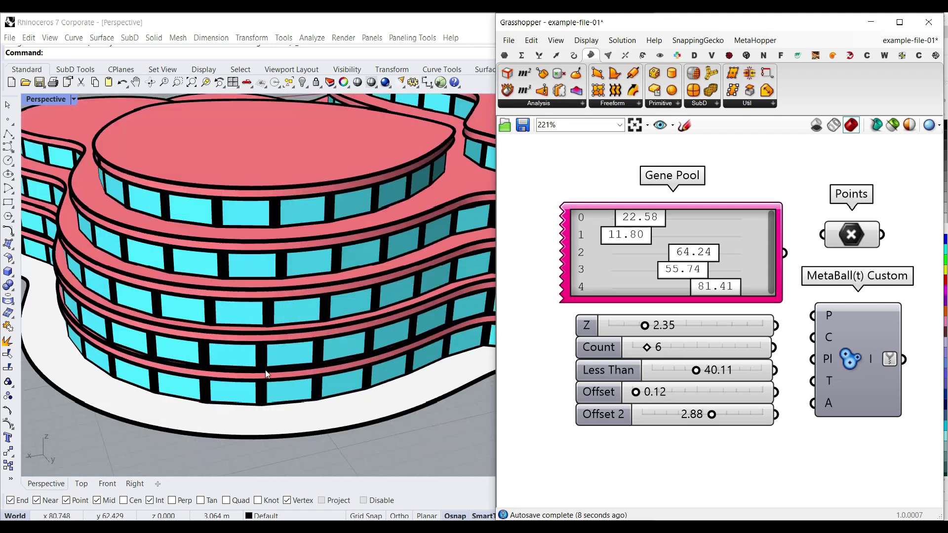
left_click_drag(714, 417, 687, 419)
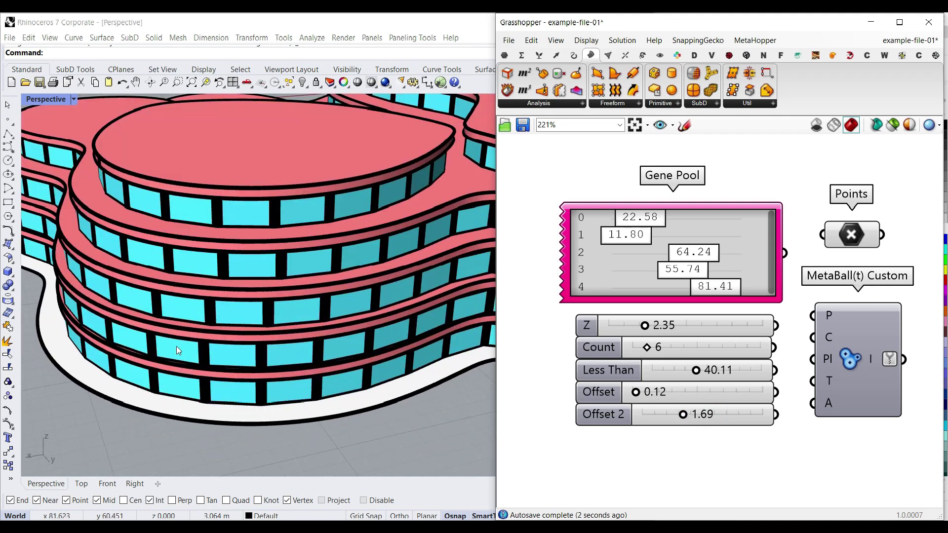
scroll(177, 347, "down", 10)
right_click_drag(188, 346, 209, 356)
right_click_drag(341, 341, 182, 331)
scroll(262, 323, "down", 4)
scroll(180, 331, "up", 3)
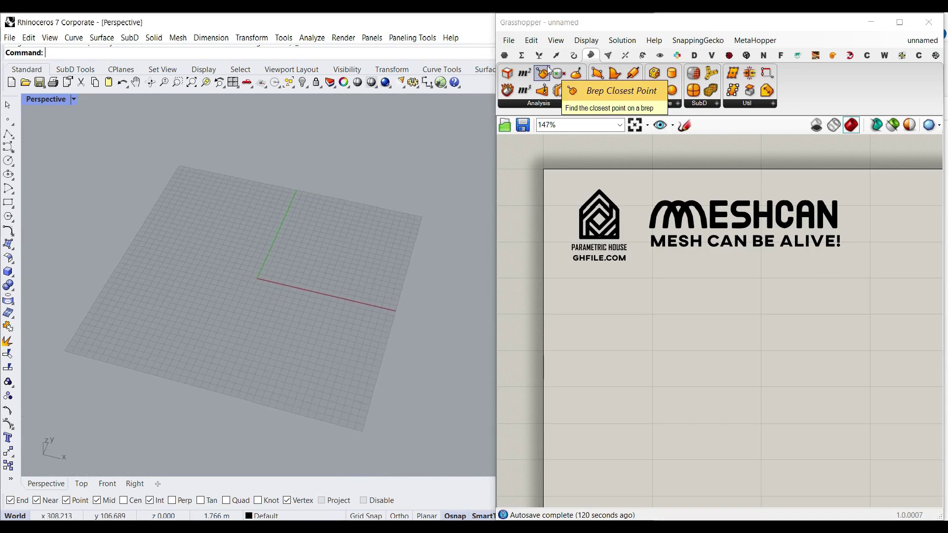
Place a MetaBall(t) Custom component from the mesh triangulation set on the empty canvas
left_click(607, 55)
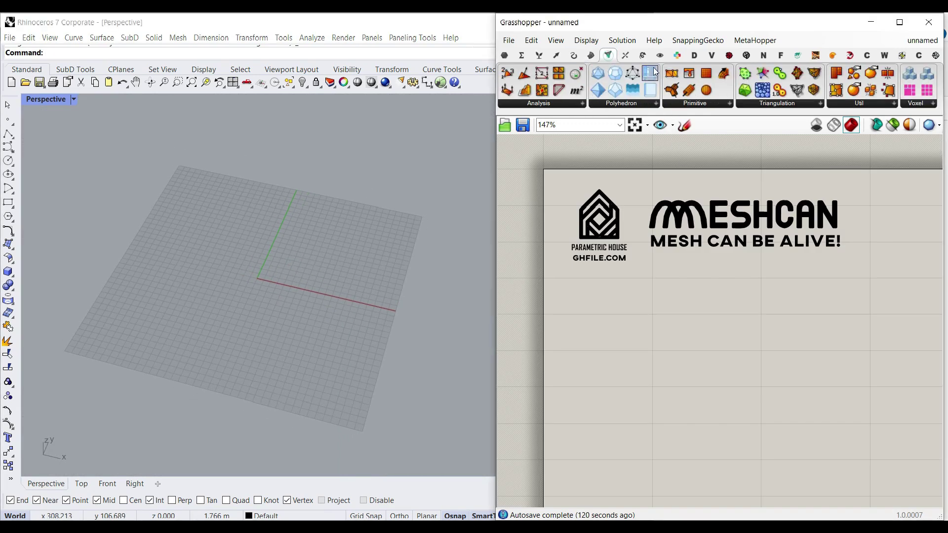
left_click(782, 104)
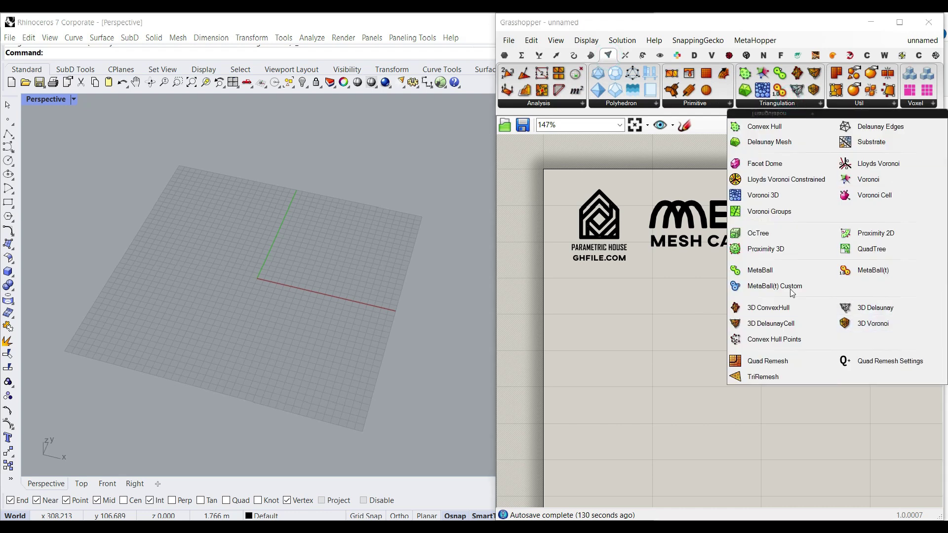
left_click_drag(770, 286, 794, 384)
scroll(786, 359, "up", 3)
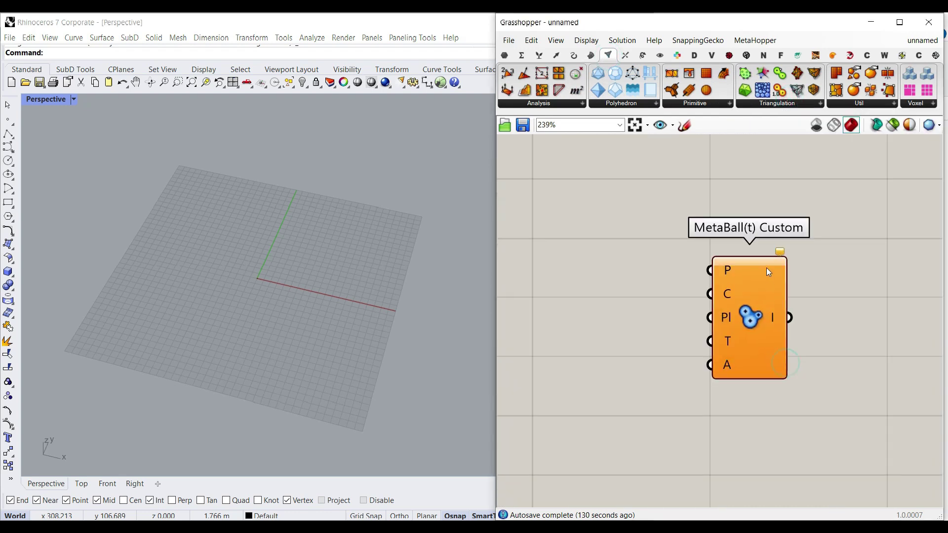
Turn on Draw Full Names so the component's inputs and output show their complete names
left_click(590, 41)
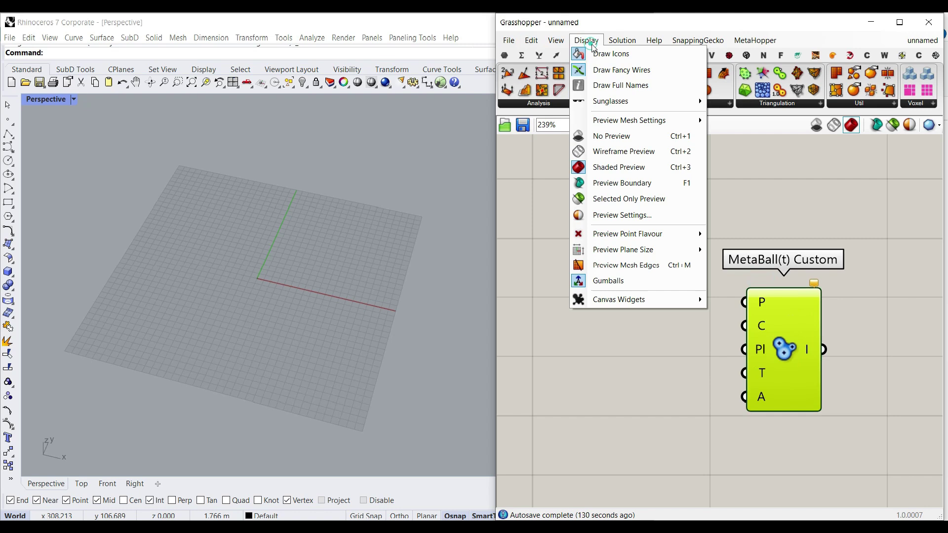
left_click(618, 85)
right_click_drag(738, 331, 696, 290)
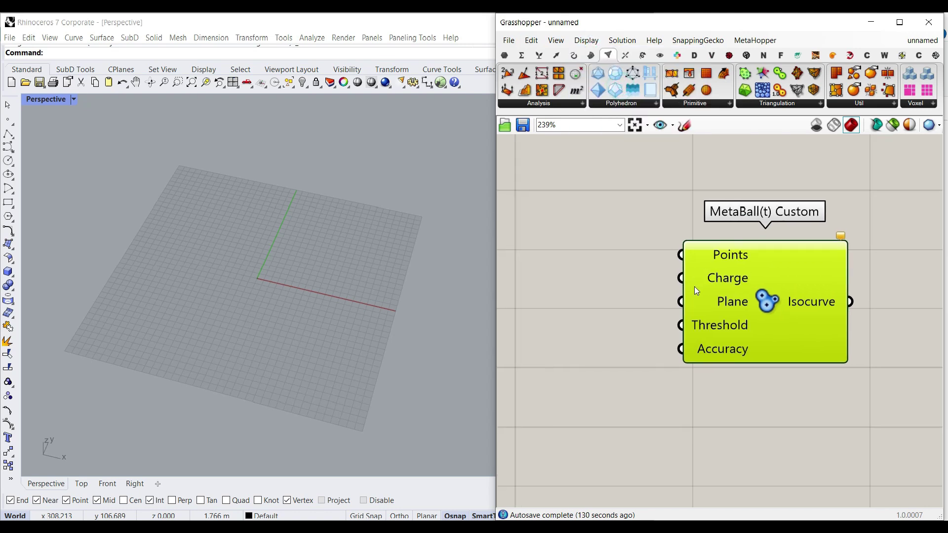
Extract the Points input of MetaBall(t) Custom as a separate parameter
scroll(733, 255, "up", 2)
right_click(733, 256)
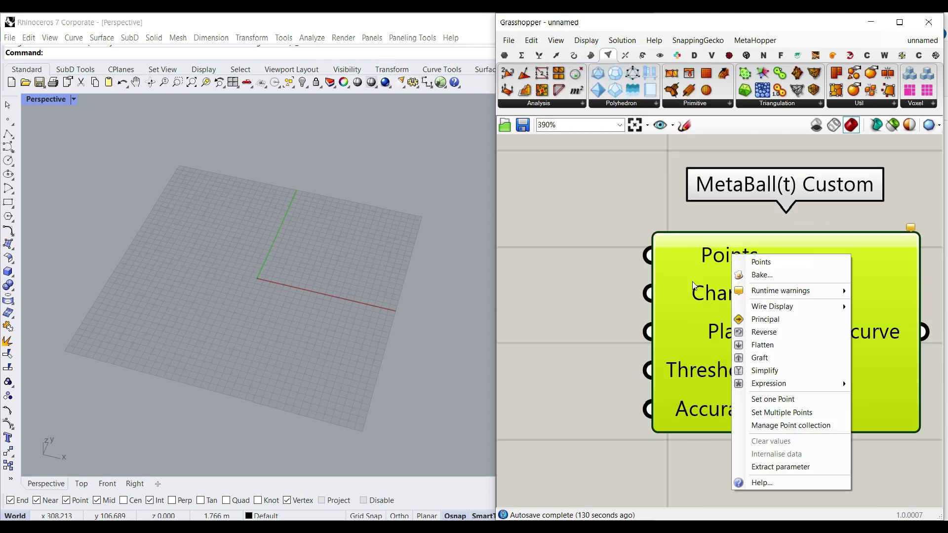
left_click(778, 467)
scroll(711, 335, "down", 3)
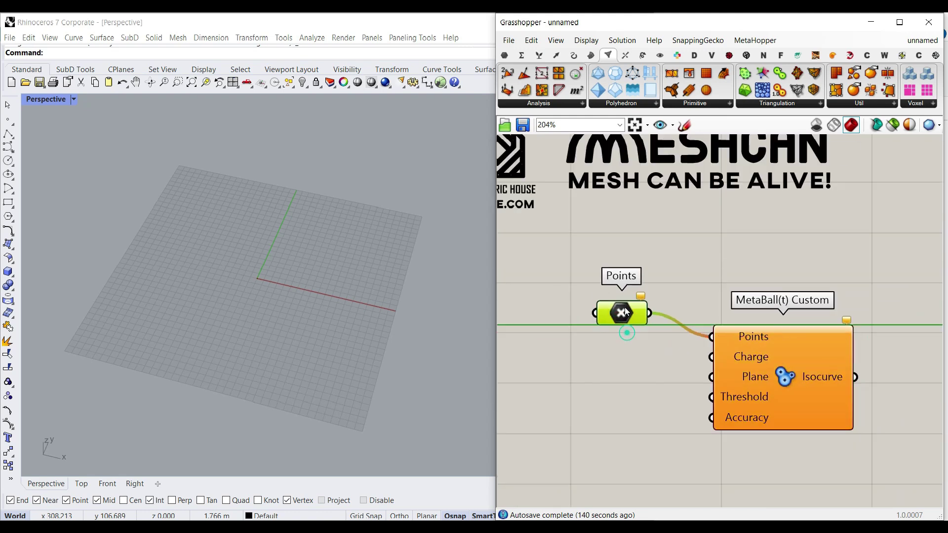
Assign multiple points to the Points parameter by picking five scattered locations on the ground plane around the origin
right_click(625, 336)
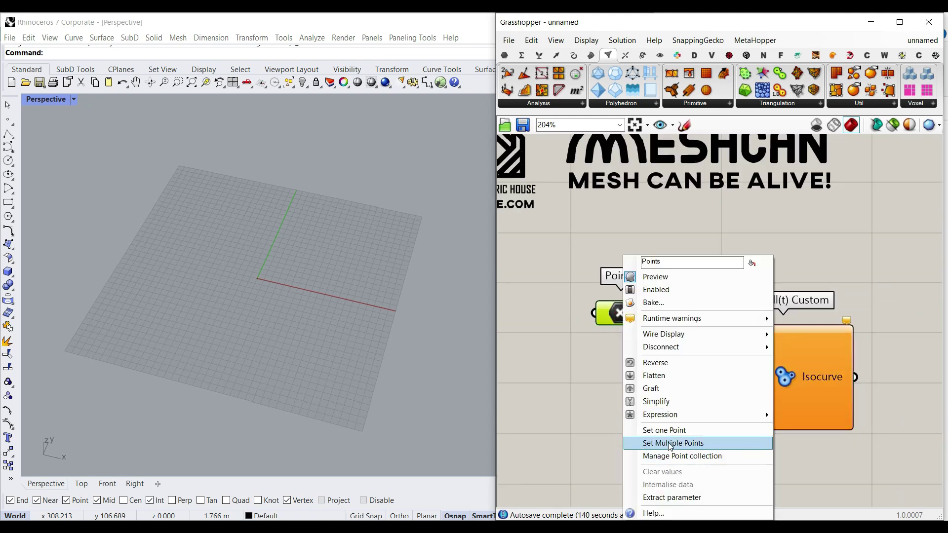
left_click(670, 444)
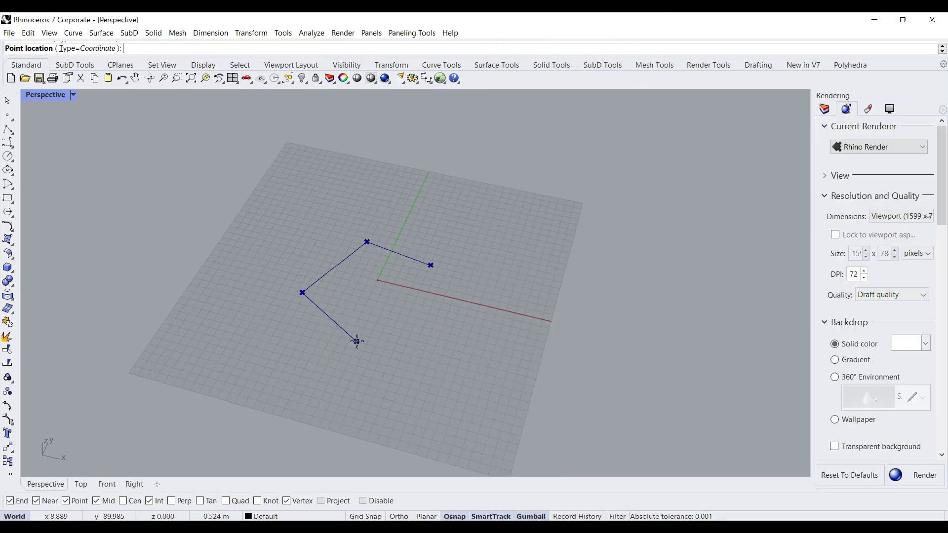
left_click(356, 339)
left_click(405, 296)
key("Return")
scroll(373, 320, "down", 5)
scroll(400, 341, "up", 7)
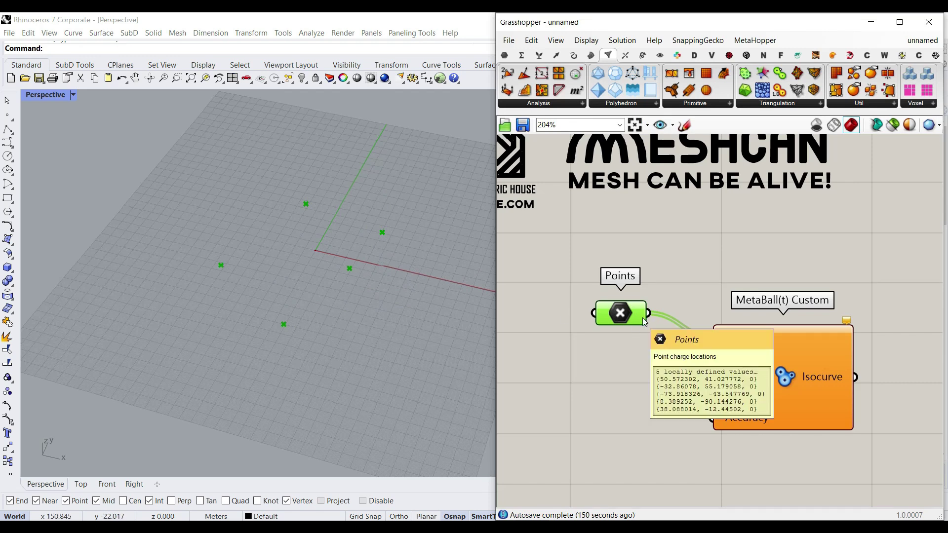
Move the Points parameter farther away from the MetaBall(t) Custom component and review its point locations
mouse_move(742, 334)
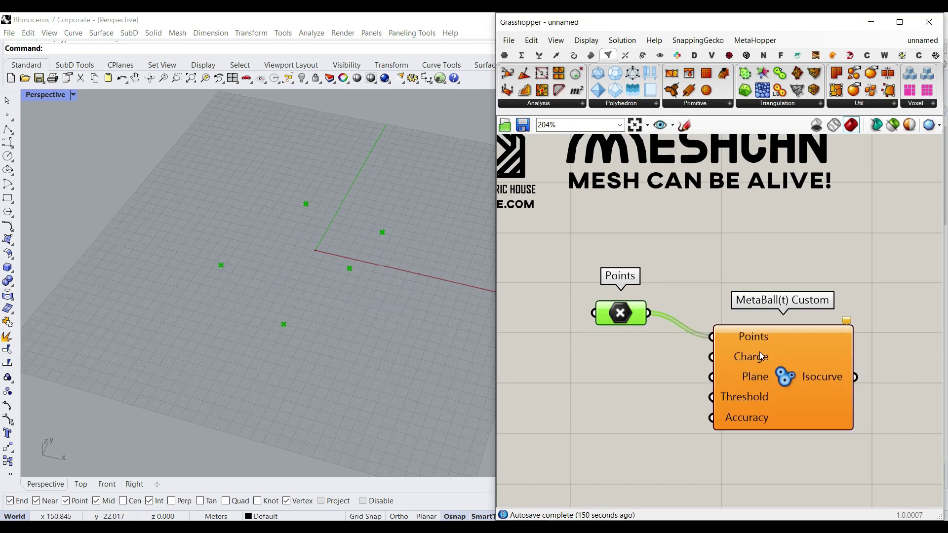
mouse_move(759, 354)
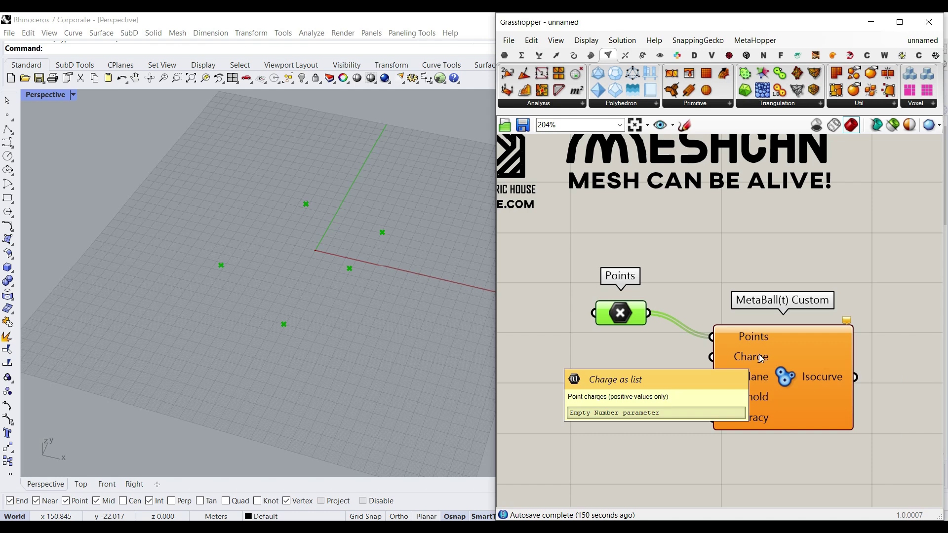
left_click_drag(632, 318, 603, 307)
mouse_move(604, 306)
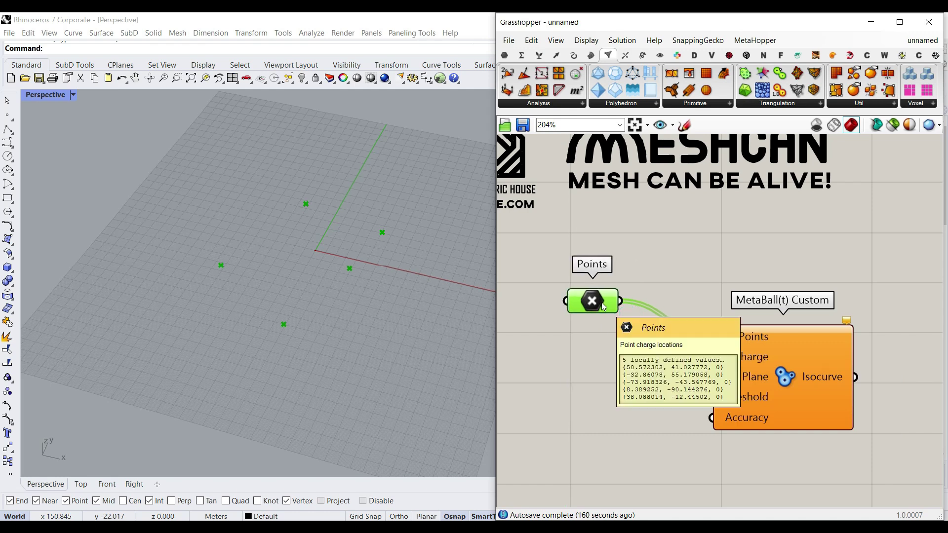
right_click_drag(351, 357, 220, 263)
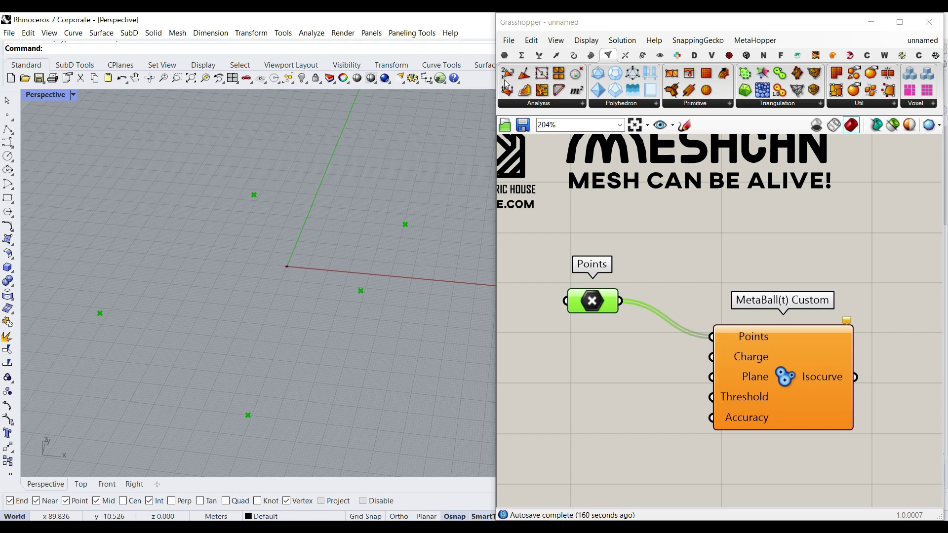
Add a Gene Pool below the Points parameter and set its gene count to 5
left_click(504, 55)
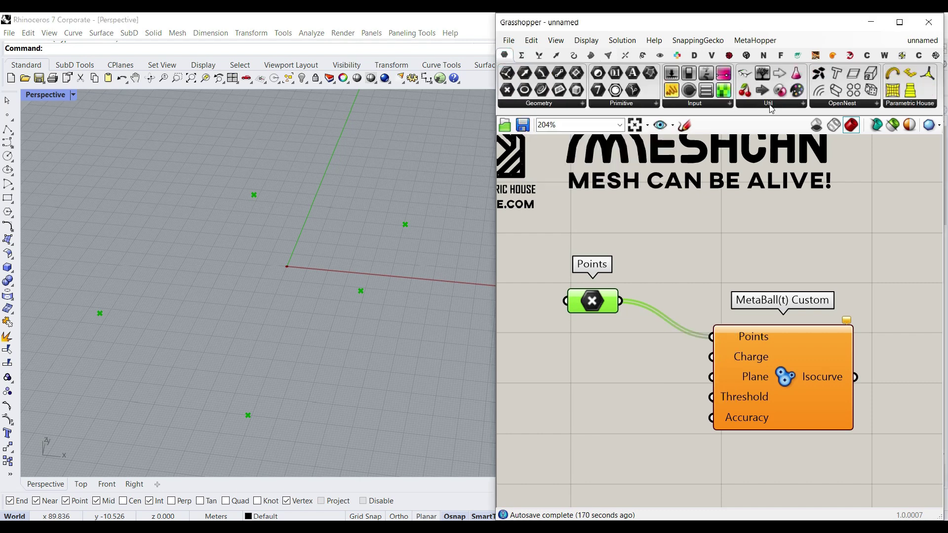
left_click_drag(591, 413, 666, 358)
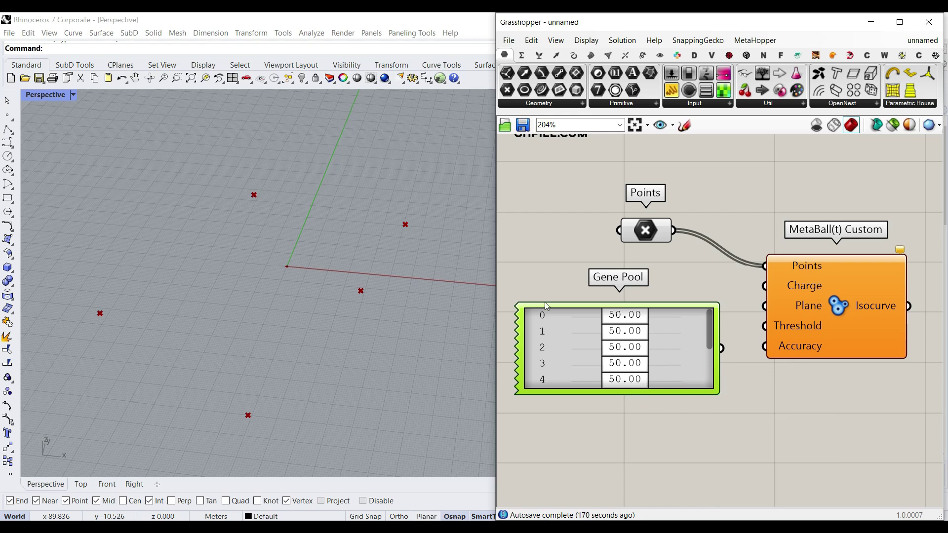
double_click(664, 335)
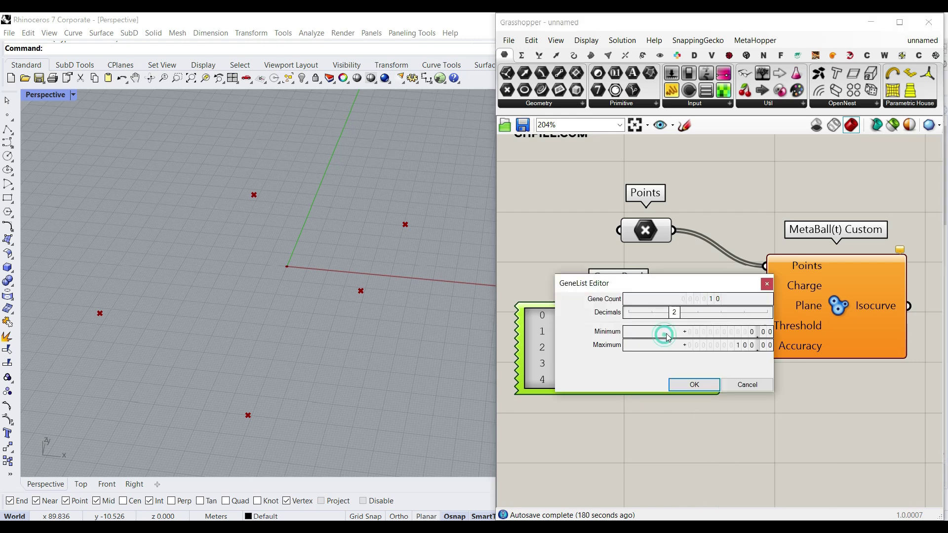
left_click(712, 296)
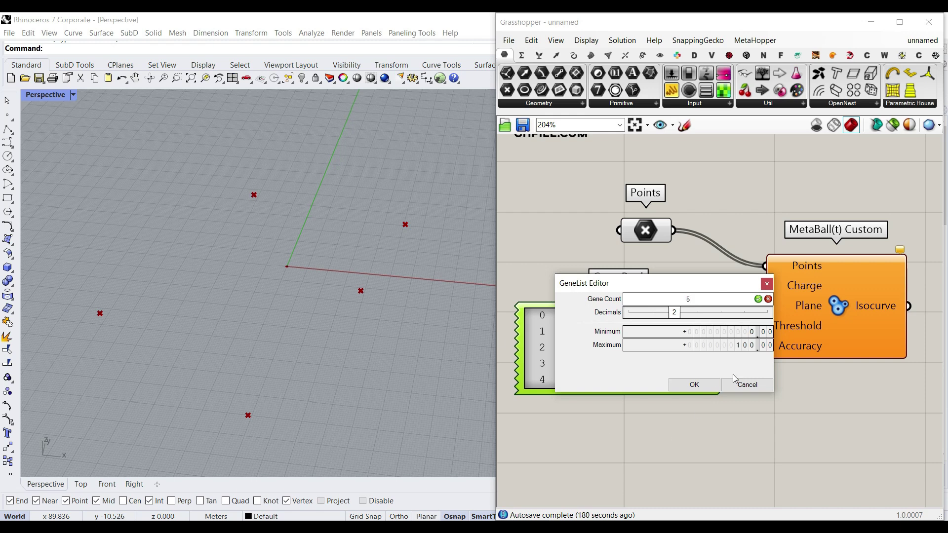
type("5")
left_click(743, 335)
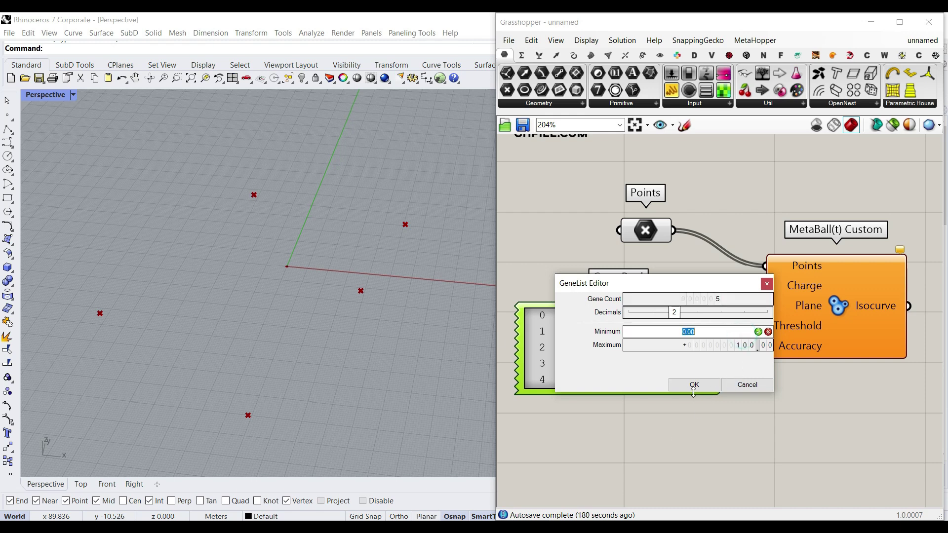
left_click(694, 387)
Make the Gene Pool taller and connect its output to the Charge input of MetaBall(t) Custom
left_click_drag(652, 389, 652, 420)
left_click_drag(726, 363, 765, 286)
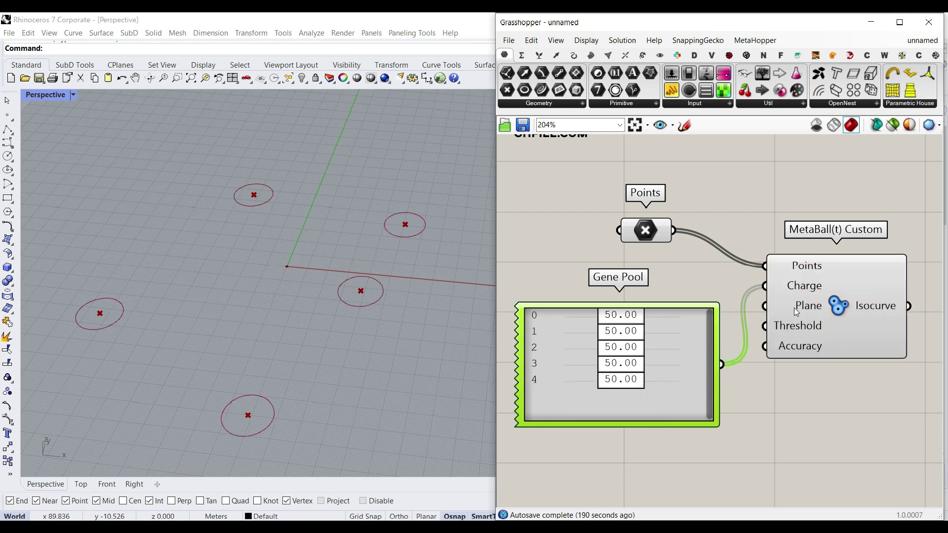
mouse_move(801, 309)
Set the five genes to 42.10, 39.91, 43.86, 45.17 and 59.65
right_click_drag(250, 379, 233, 395)
left_click_drag(621, 319, 637, 393)
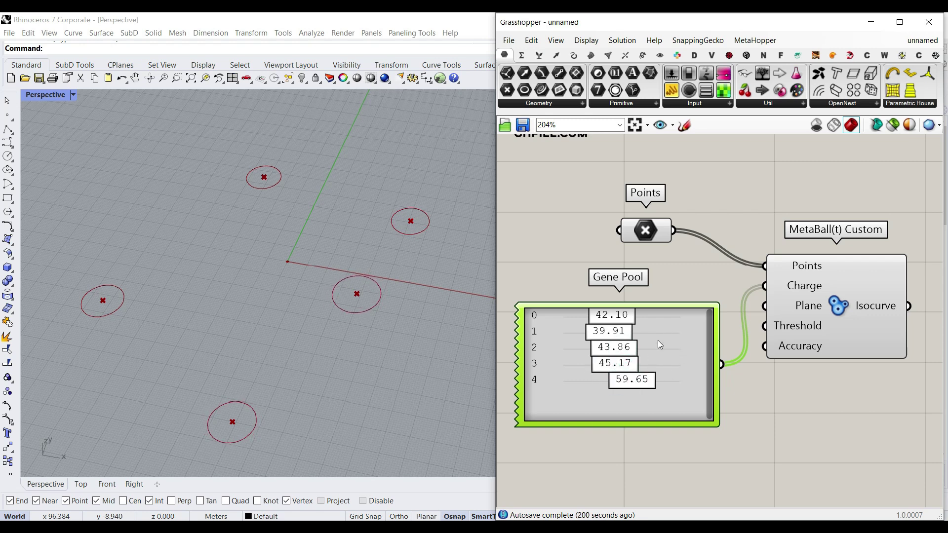
Raise the Gene Pool's maximum and set genes 0 to 3 to 364.03, 311.41, 296.07 and 249.98
double_click(689, 347)
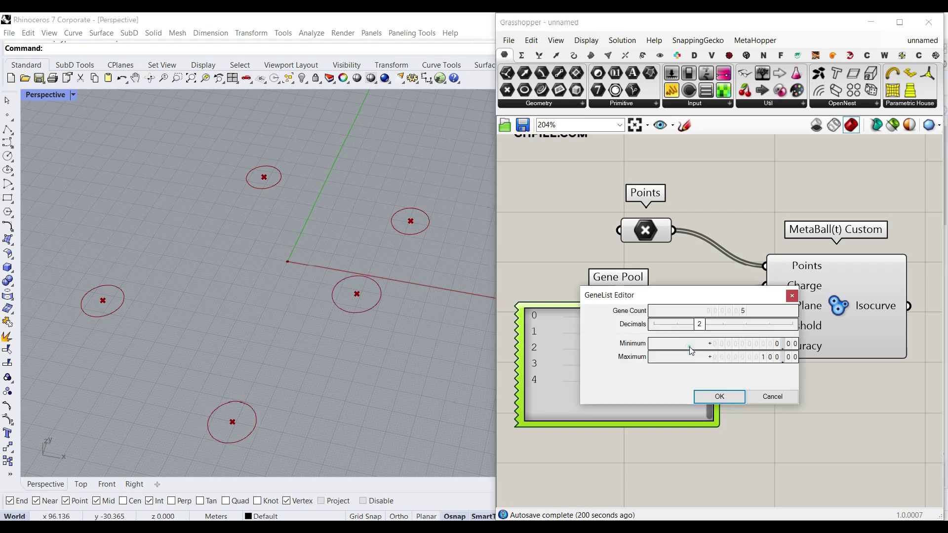
left_click_drag(763, 361, 761, 367)
left_click(719, 397)
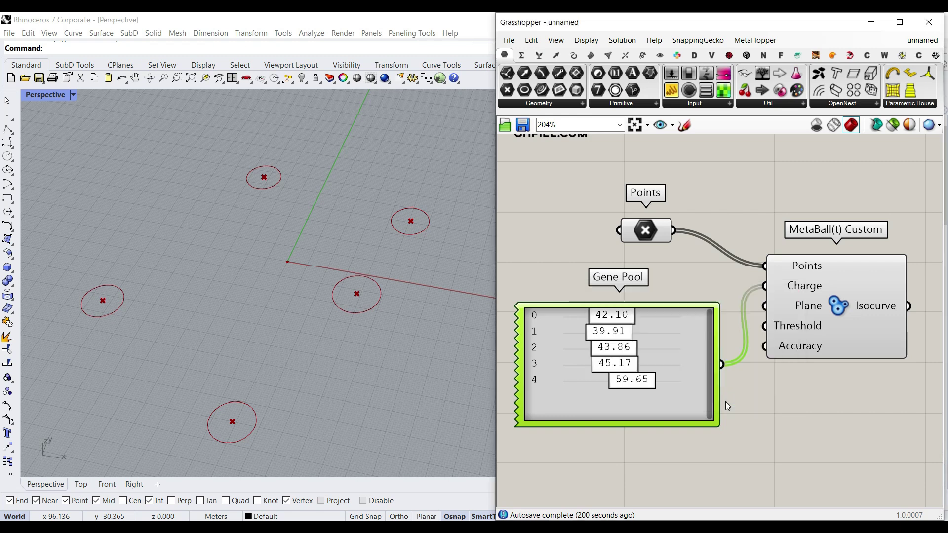
left_click_drag(616, 320, 618, 366)
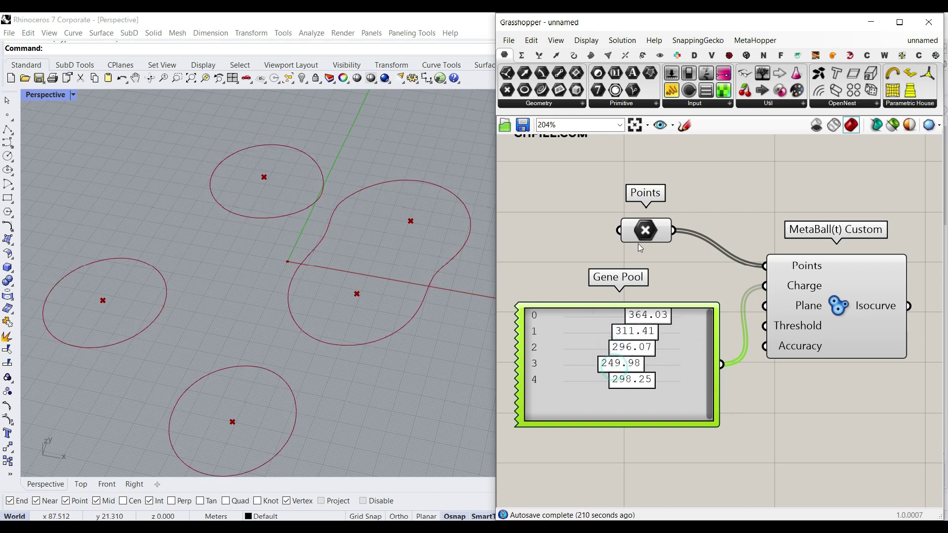
Move the metaball points closer together until their separate outlines merge into one continuous curve
left_click(642, 237)
left_click_drag(263, 177, 240, 219)
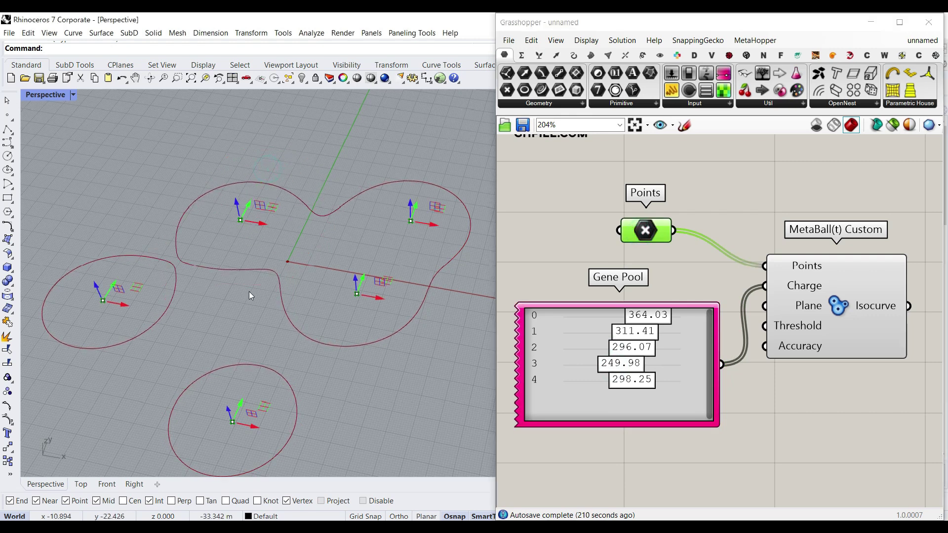
left_click_drag(243, 407, 257, 378)
left_click_drag(153, 322, 132, 311)
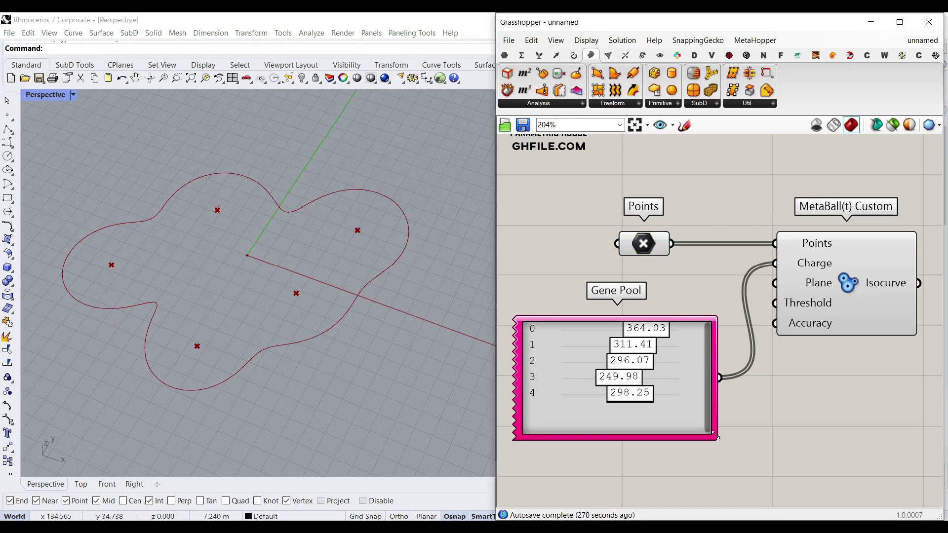
Shrink the Gene Pool to fit its five genes and move it up just beneath the Points parameter
left_click_drag(715, 436, 709, 413)
left_click_drag(660, 375, 687, 332)
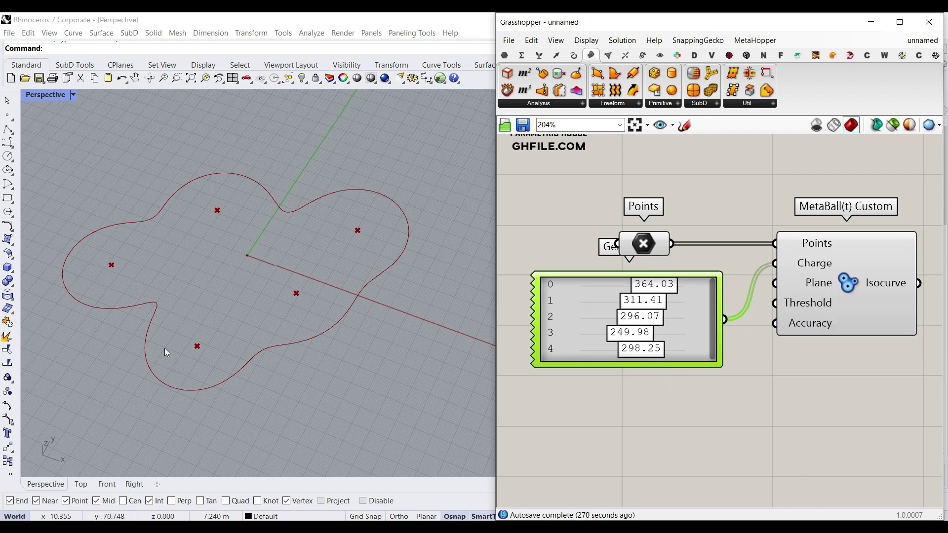
right_click_drag(164, 348, 176, 314)
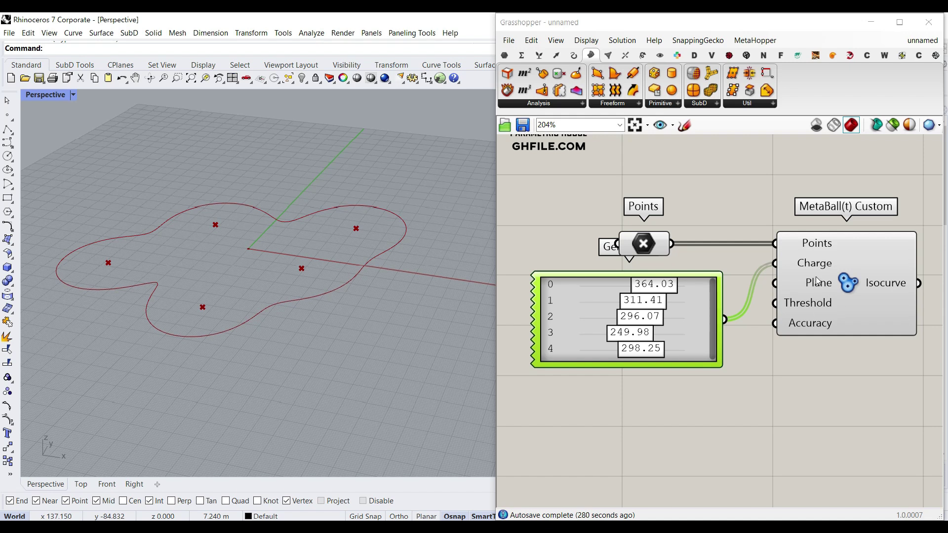
scroll(223, 235, "up", 6)
scroll(361, 357, "down", 6)
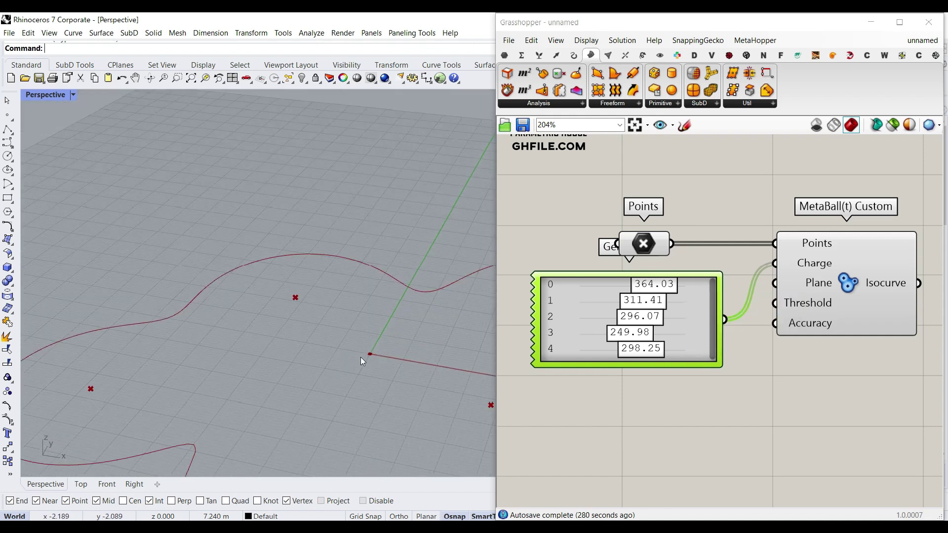
Add a Point parameter below the Gene Pool and set it to one point picked inside the metaball outline
right_click_drag(824, 339, 778, 302)
left_click(832, 289)
left_click(695, 382)
left_click(505, 55)
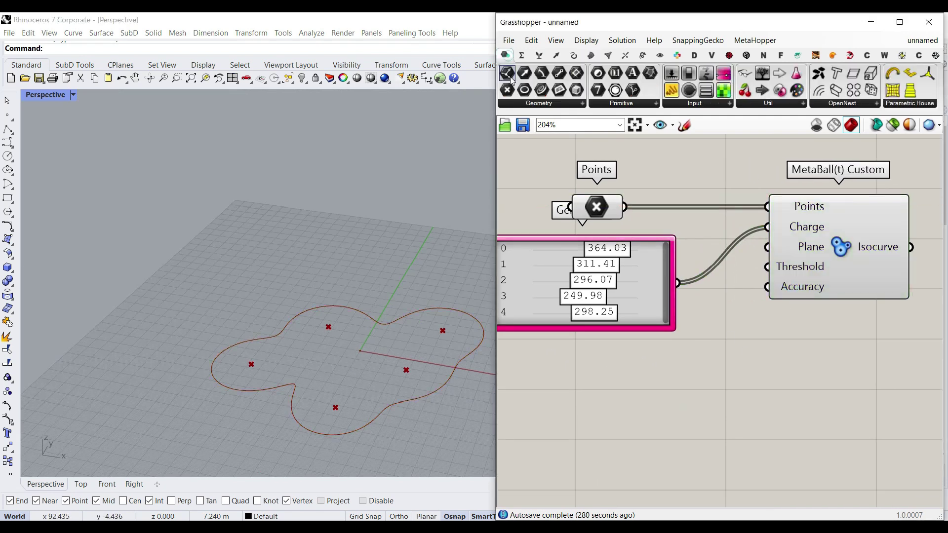
left_click_drag(507, 90, 616, 392)
right_click(616, 390)
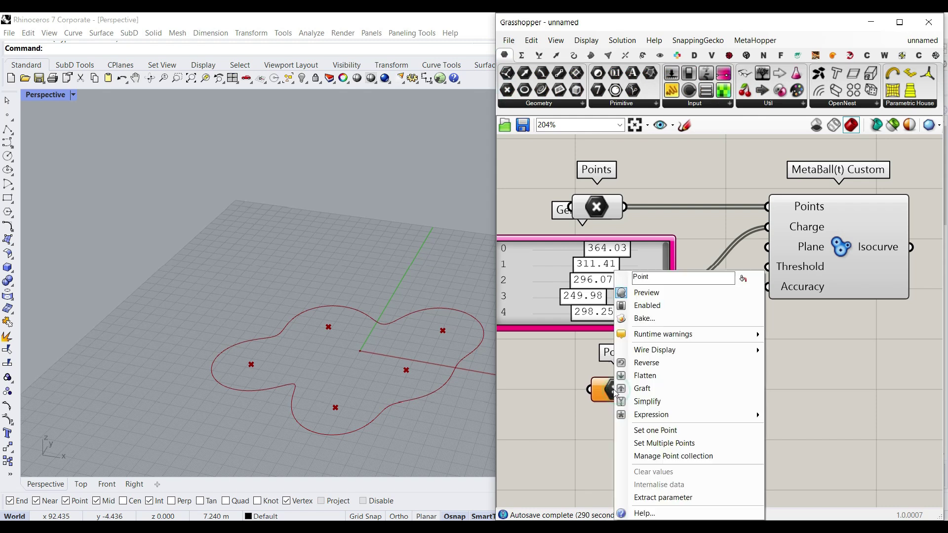
left_click(649, 429)
left_click(315, 344)
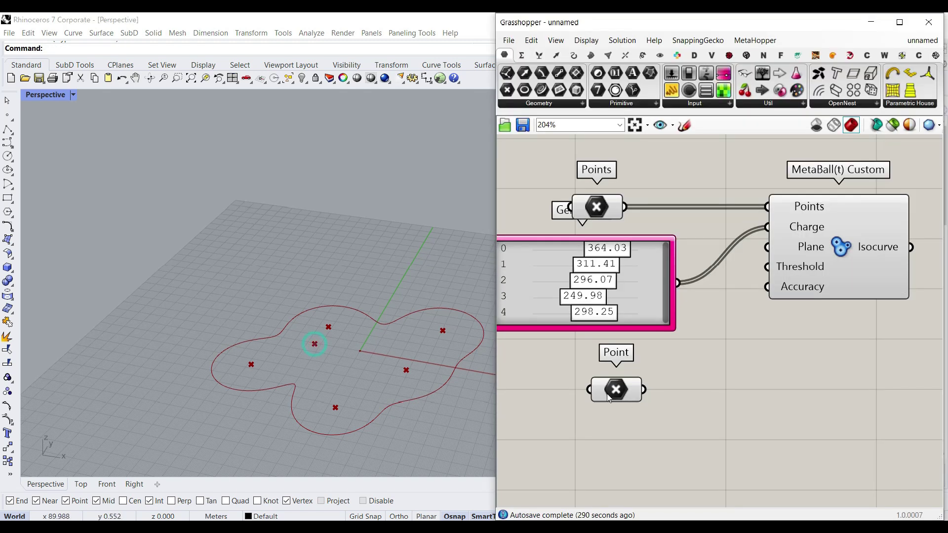
Lower the new single point slightly in the vertical direction
right_click_drag(606, 393, 598, 325)
right_click_drag(489, 351, 296, 327)
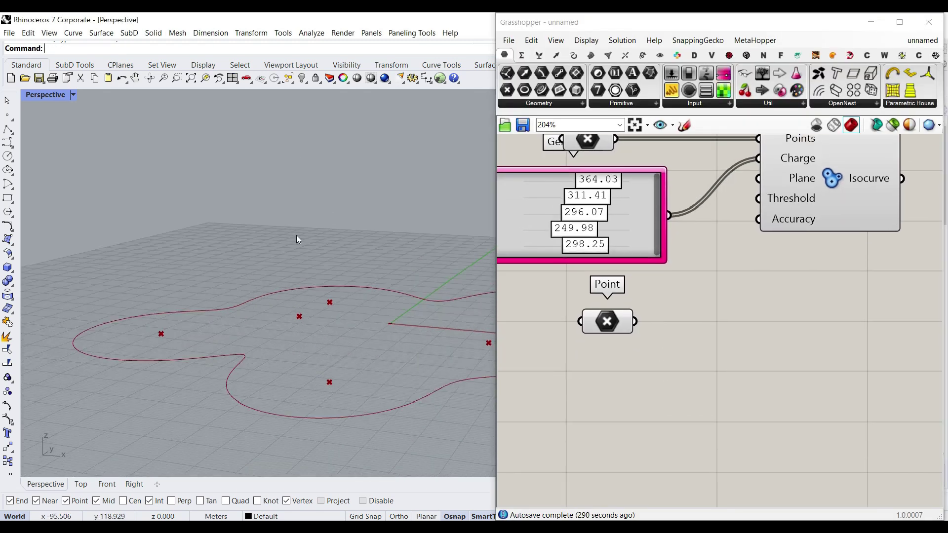
left_click(591, 322)
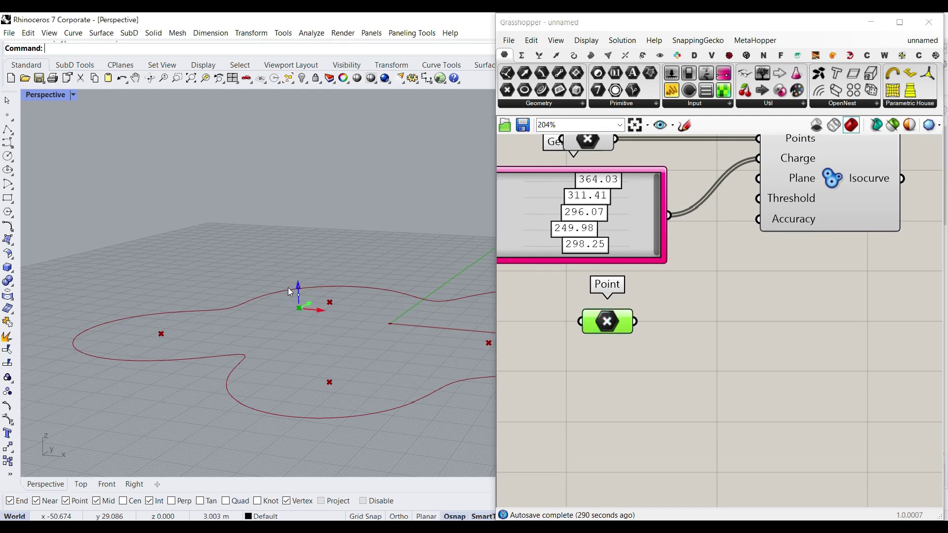
left_click(675, 358)
Add a Linear Array with the Point as its geometry and a Unit Z vector as its direction
left_click(642, 55)
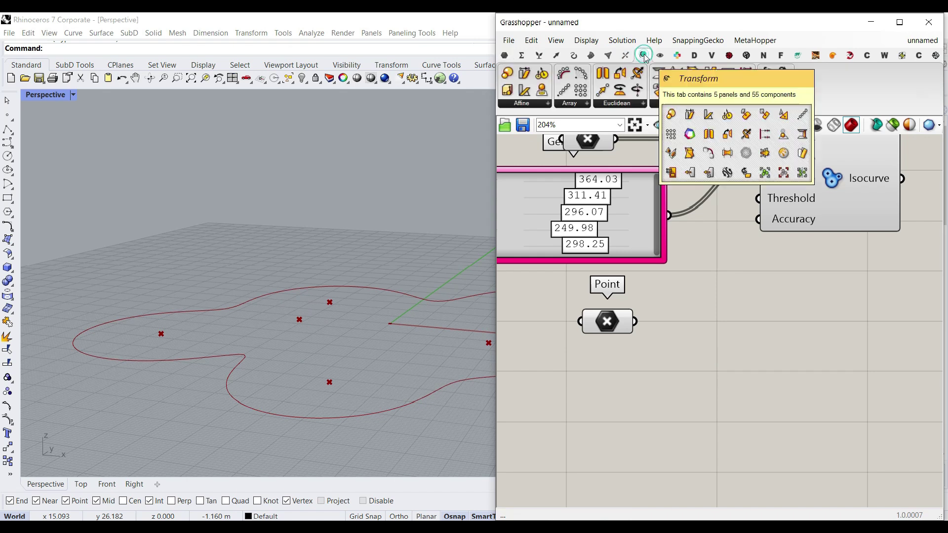
left_click_drag(561, 93, 801, 338)
scroll(716, 334, "up", 2)
double_click(638, 352)
type("z")
left_click(622, 322)
left_click_drag(738, 351, 768, 340)
left_click_drag(619, 323, 682, 386)
scroll(648, 350, "down", 3)
left_click(769, 334)
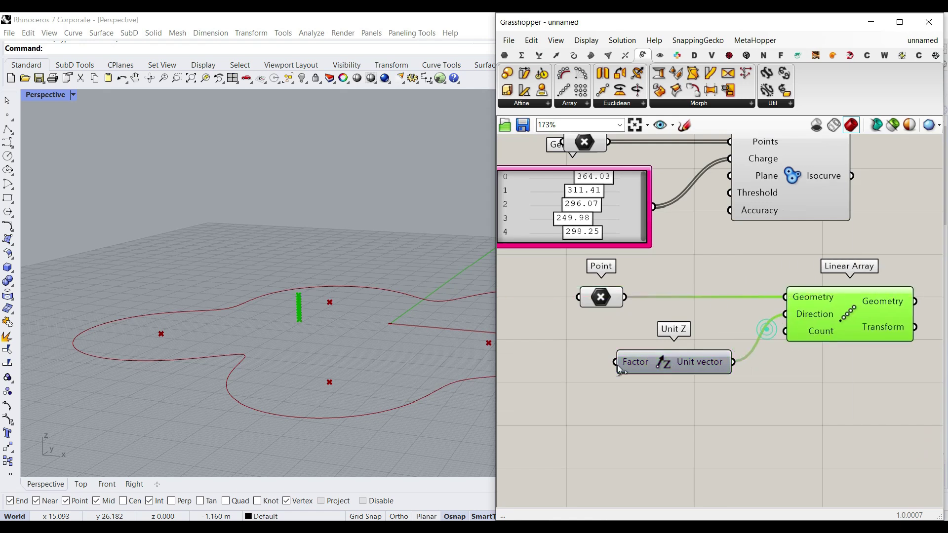
Add a number slider with value 2.33 and connect it to the Unit Z factor
scroll(701, 374, "up", 2)
double_click(553, 353)
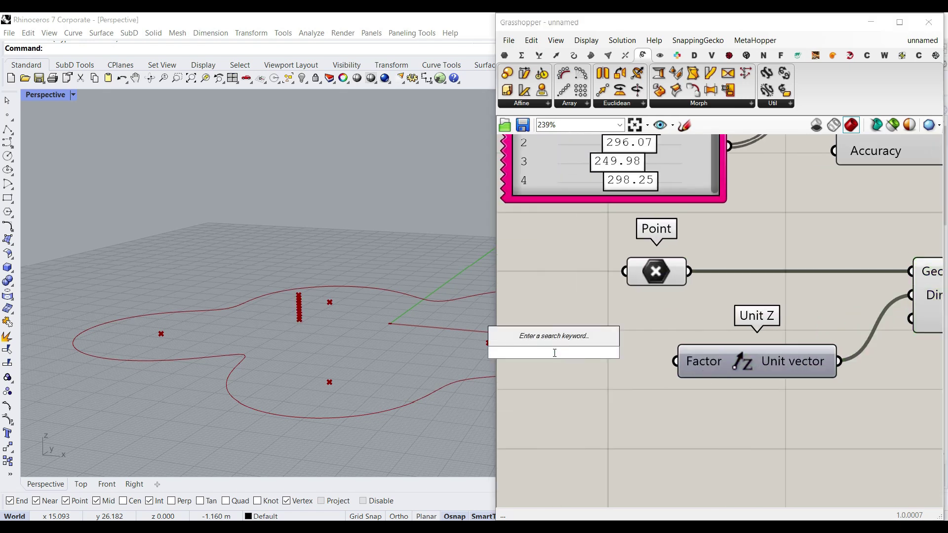
type("2.33")
key("Return")
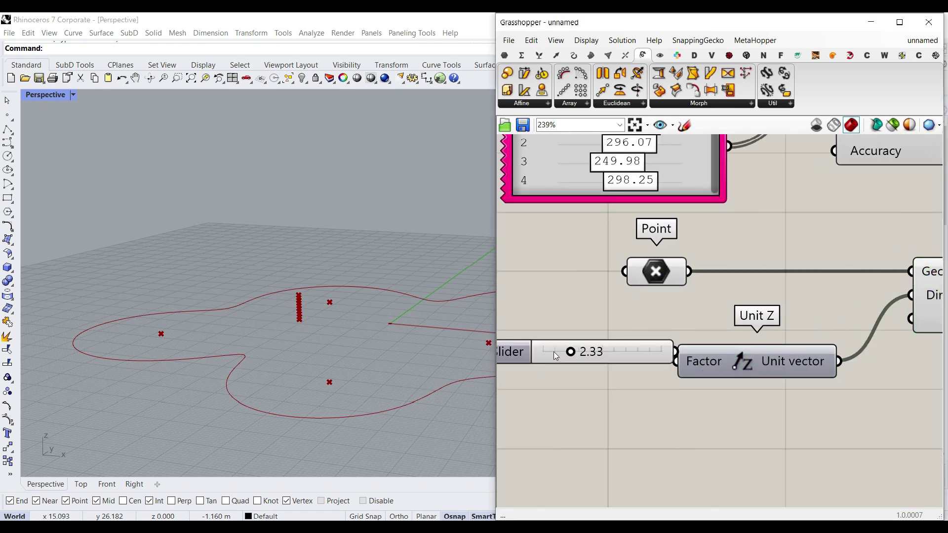
left_click_drag(647, 345, 675, 362)
right_click_drag(563, 396, 757, 405)
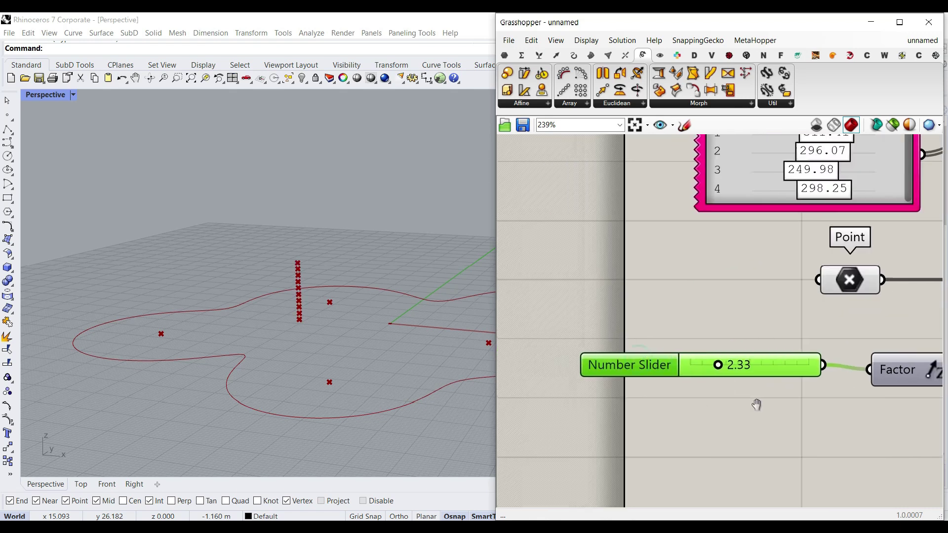
Rename the Unit Z factor slider to "Floors height" and set it to 4.01
right_click(642, 368)
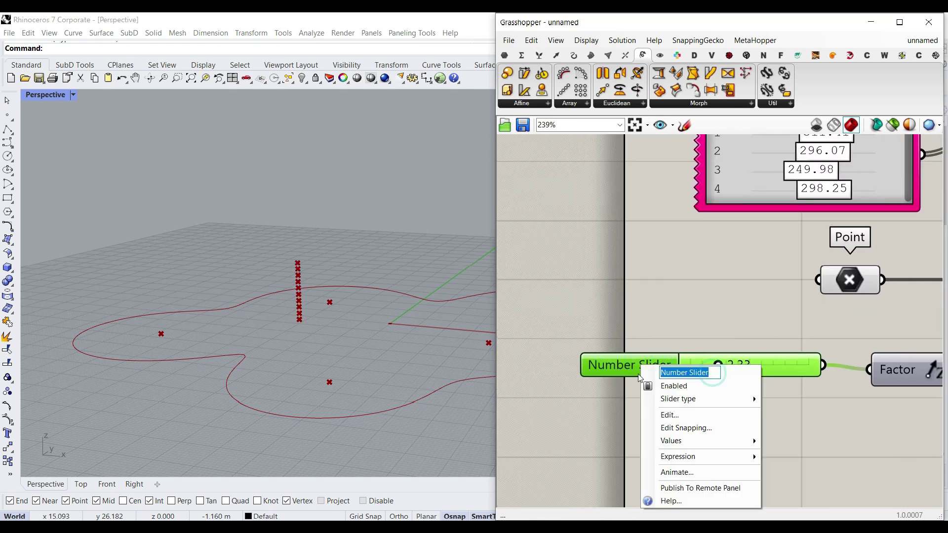
type("Floors ")
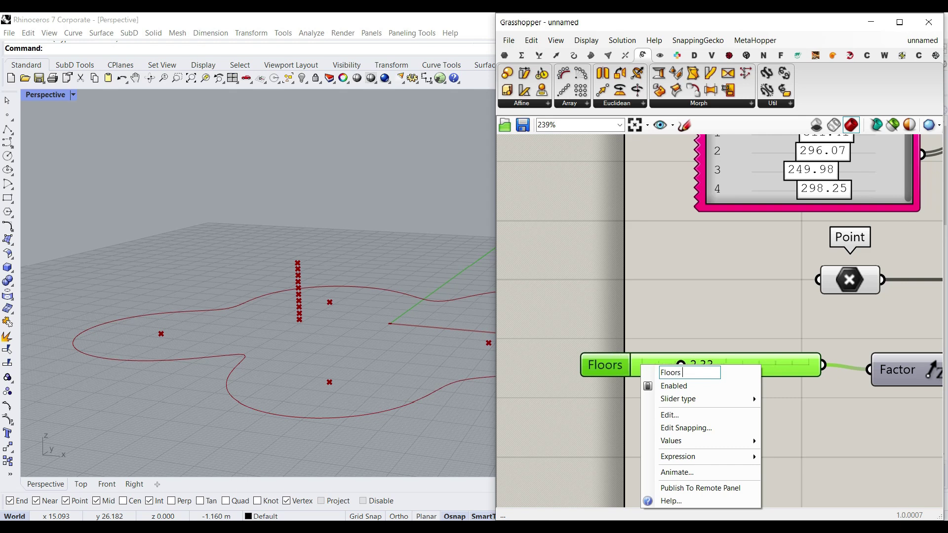
type("height")
key("Return")
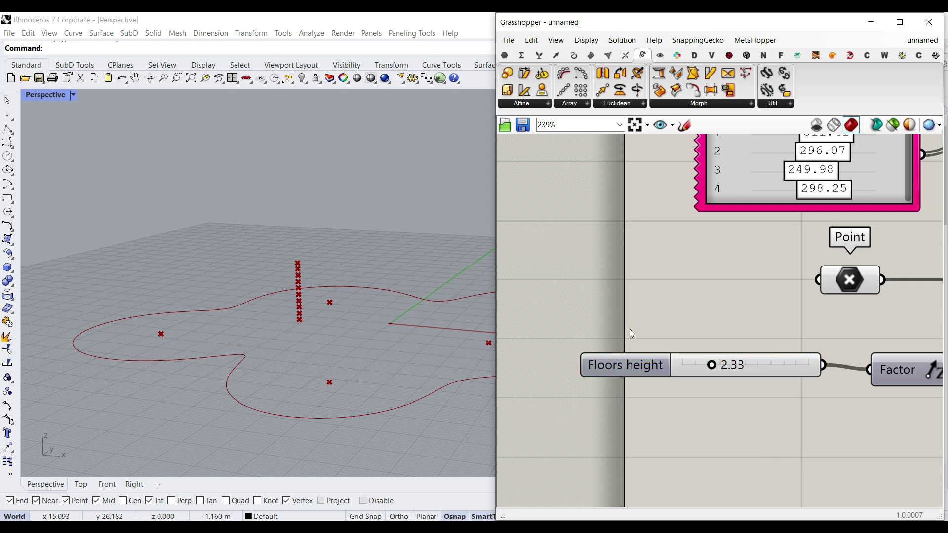
right_click_drag(629, 329, 564, 330)
left_click_drag(646, 366, 667, 366)
right_click(540, 340)
scroll(617, 322, "down", 5)
scroll(753, 322, "up", 6)
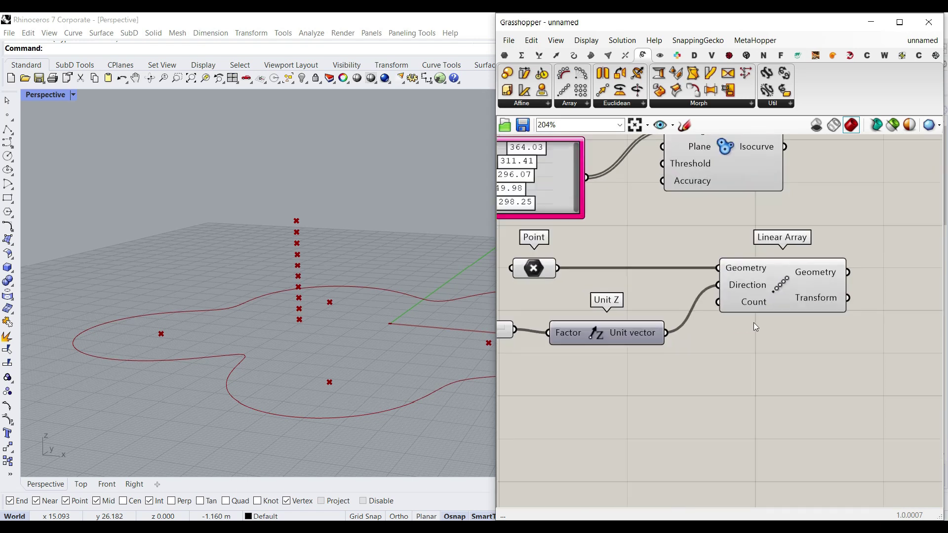
Add a number slider with value 12 and connect it to the Linear Array's Count input
double_click(580, 394)
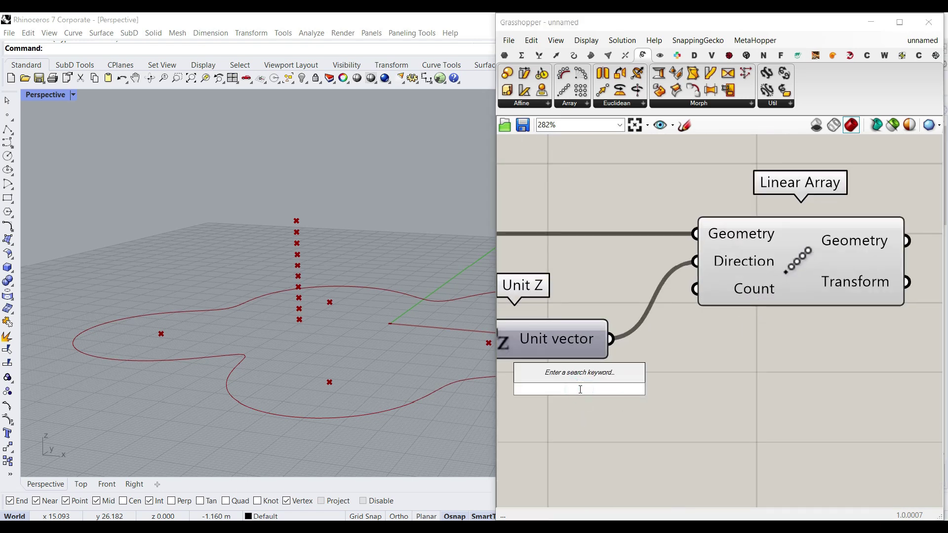
type("12")
left_click(573, 378)
left_click_drag(722, 389, 711, 299)
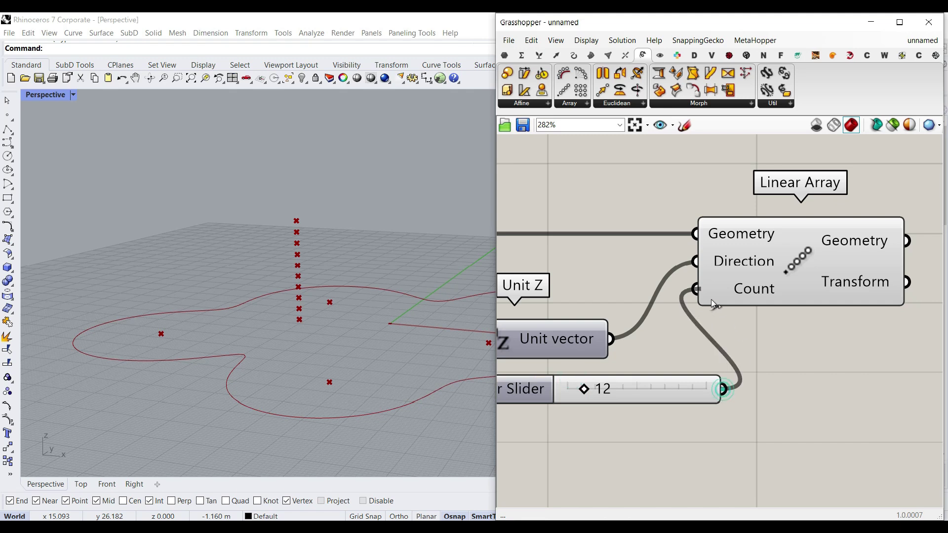
left_click_drag(615, 391, 585, 392)
Move MetaBall(t) Custom farther from the Gene Pool to free up canvas space
right_click_drag(853, 257, 810, 277)
right_click_drag(721, 287, 721, 339)
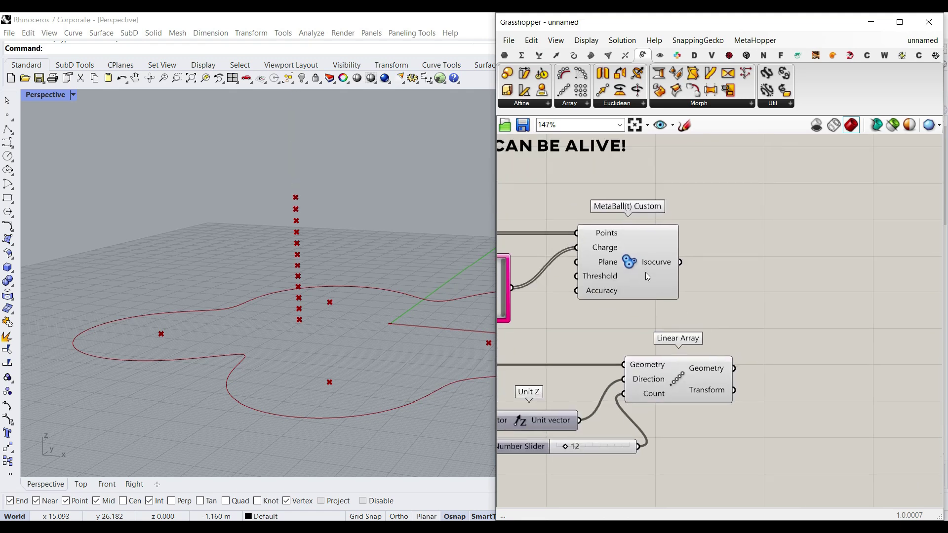
left_click_drag(645, 271, 777, 276)
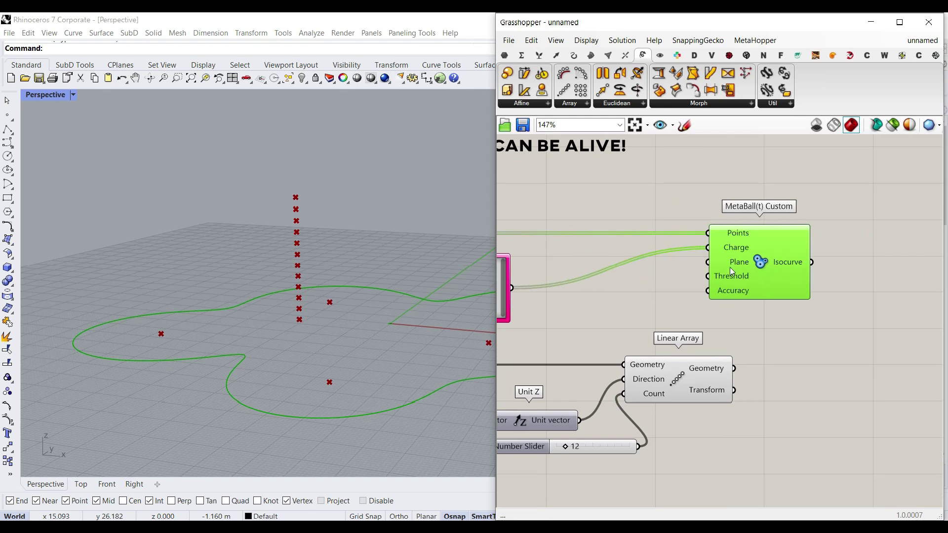
Add an XY Plane using the Linear Array's geometry as its origins and inspect the stacked planes
scroll(729, 268, "up", 3)
double_click(799, 415)
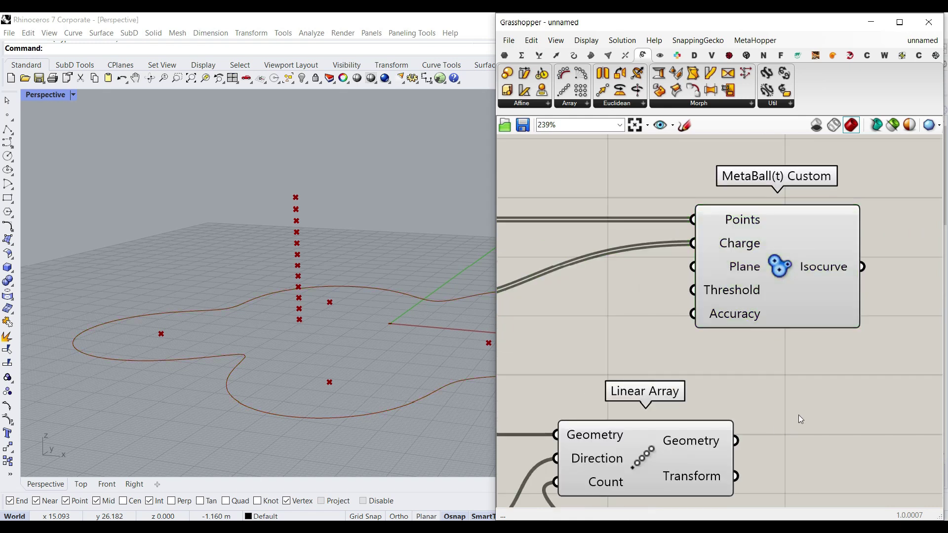
type("x")
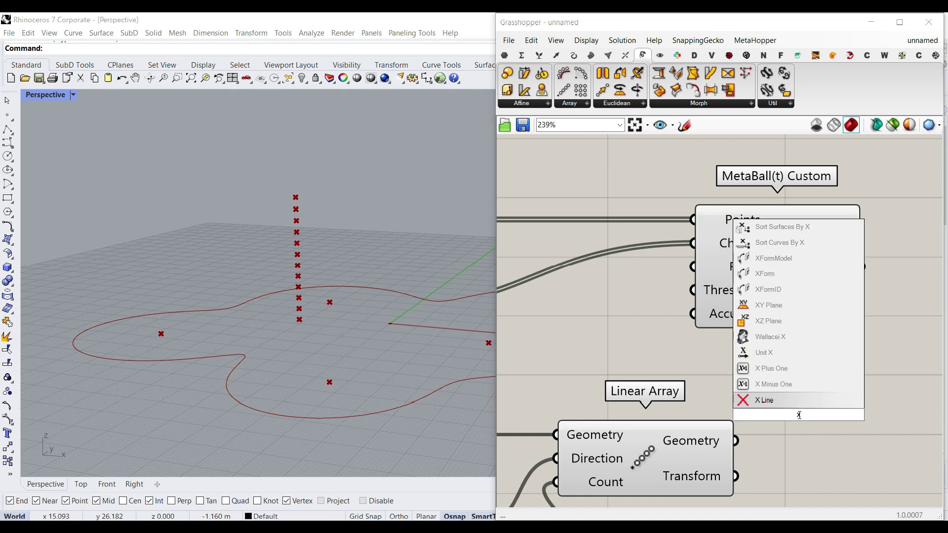
type("y")
key("Return")
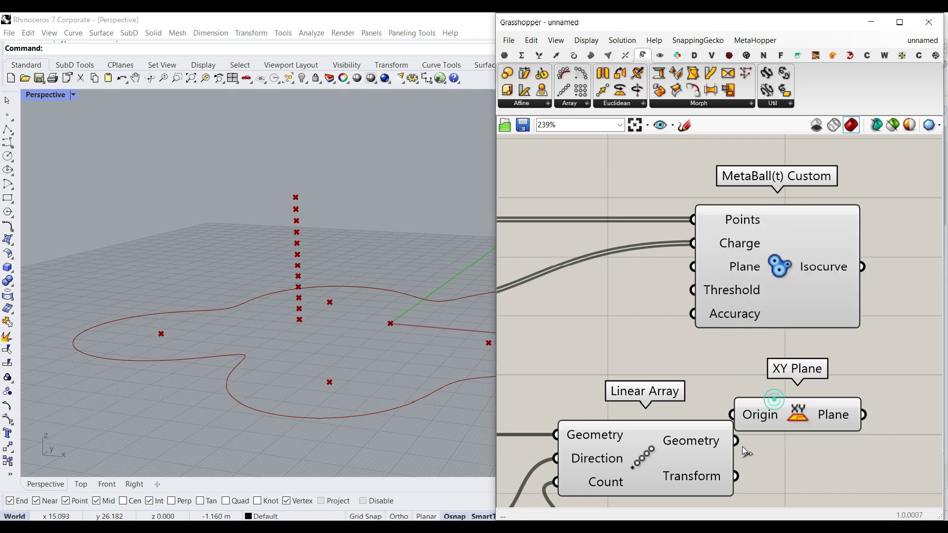
left_click_drag(782, 416, 719, 395)
scroll(316, 316, "up", 5)
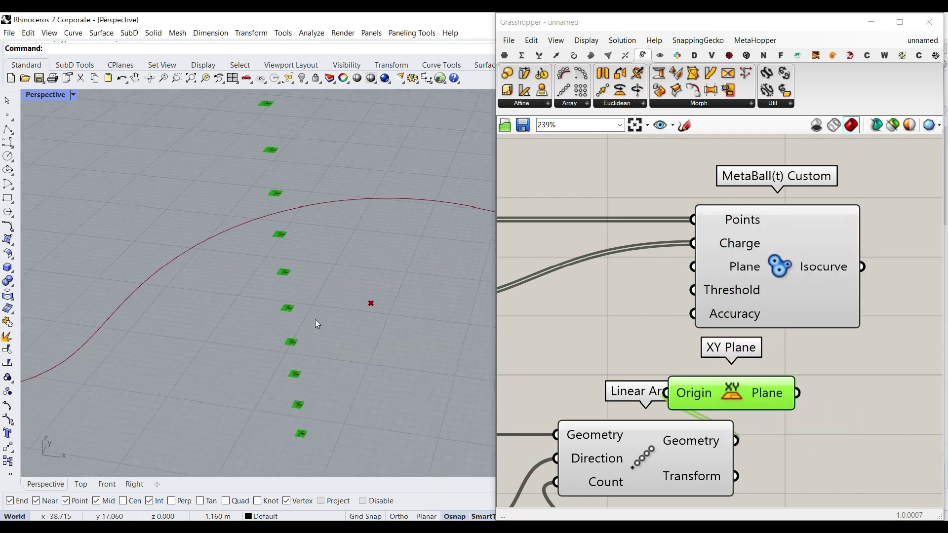
scroll(275, 270, "up", 3)
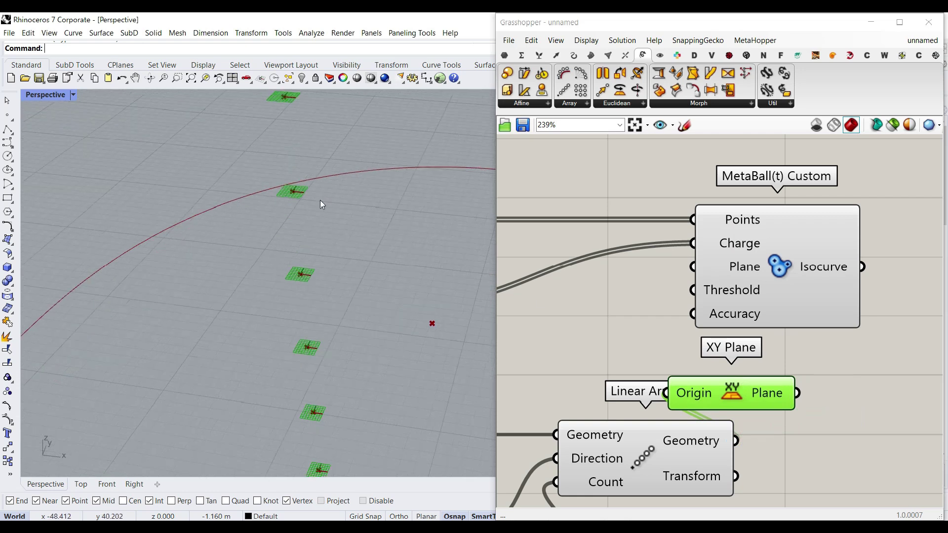
scroll(271, 269, "down", 4)
Connect the Linear Array's Geometry output to MetaBall(t) Custom's Plane input and delete the XY Plane component
left_click_drag(736, 441, 705, 274)
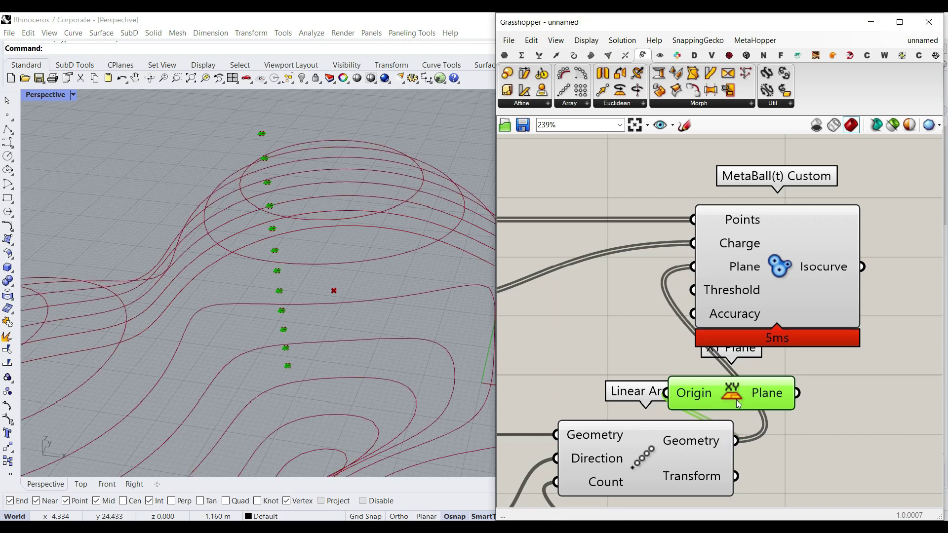
key("Delete")
scroll(250, 289, "down", 6)
right_click_drag(251, 292, 296, 276)
scroll(218, 262, "down", 7)
scroll(299, 300, "up", 7)
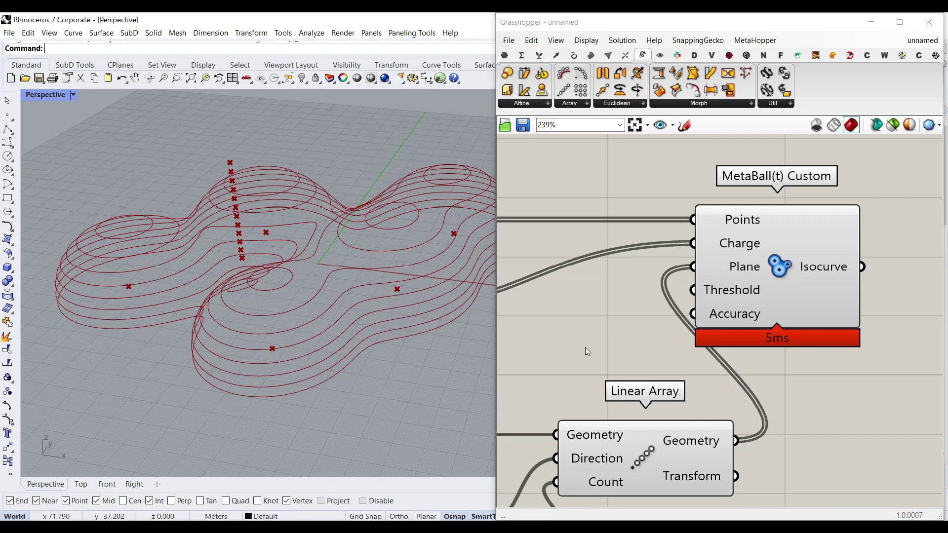
Set the Linear Array's count slider to 19 and check the point stack's height against the metaball contours
right_click_drag(640, 418, 749, 242)
left_click_drag(566, 393, 575, 394)
scroll(222, 247, "down", 7)
right_click_drag(223, 243, 231, 271)
scroll(231, 271, "up", 7)
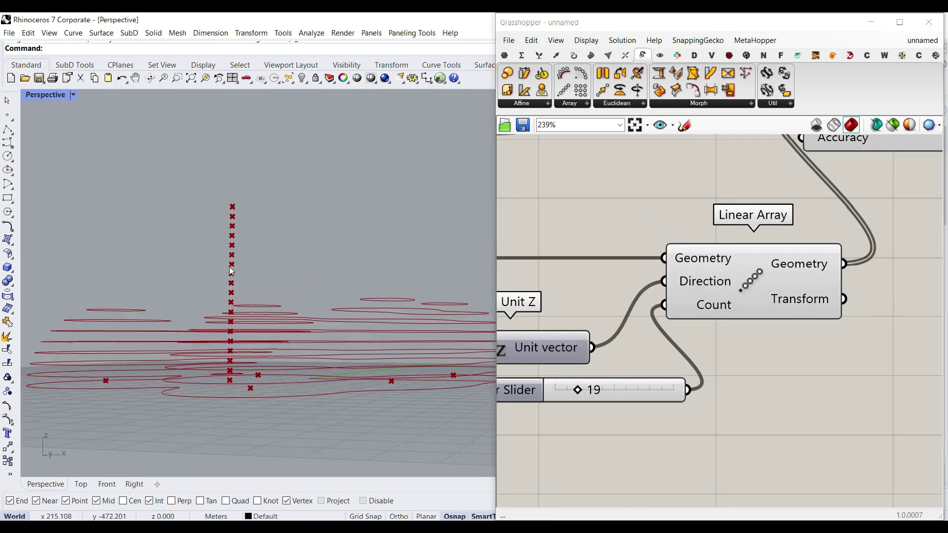
Lower the array's base point by about 39.5 m so the stack starts beneath the metaballs
mouse_move(332, 277)
right_mouse_down()
mouse_move(324, 306)
mouse_move(327, 292)
right_mouse_up()
right_click_drag(544, 352, 787, 355)
left_click(640, 257)
right_click_drag(311, 326, 254, 393)
scroll(247, 355, "down", 3)
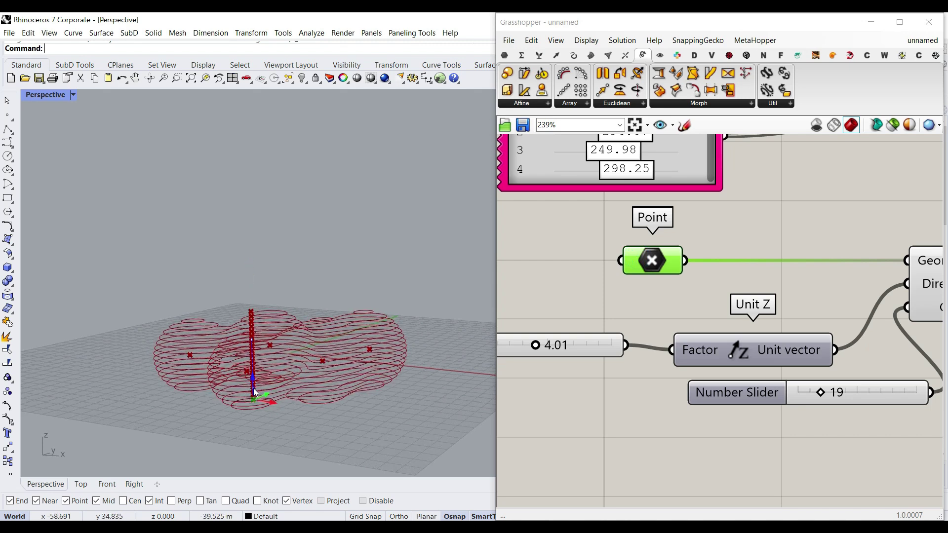
Set the Floors height slider to 2.76 and raise the Linear Array count until the contours cover the full metaballs
left_click_drag(546, 352, 529, 352)
right_click_drag(299, 388, 299, 341)
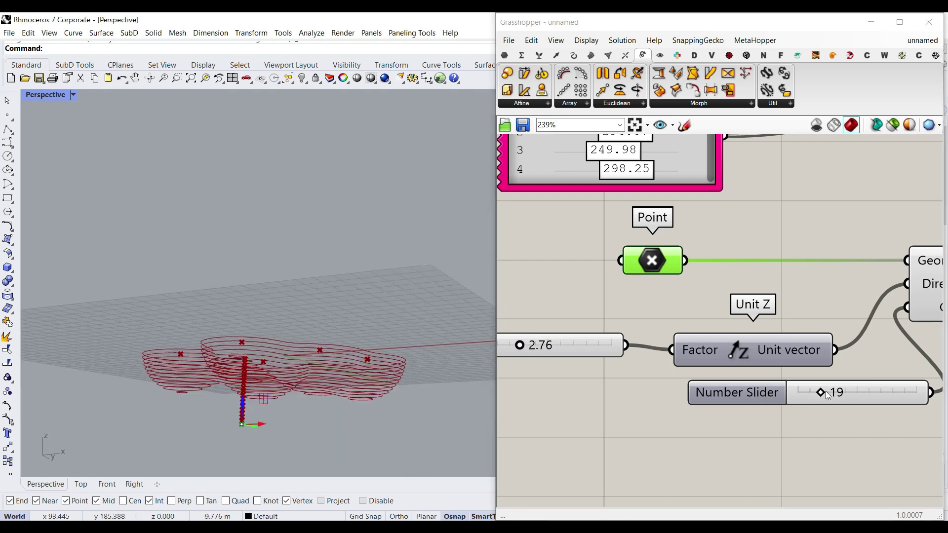
left_click_drag(828, 396, 848, 395)
right_click_drag(383, 352, 453, 334)
Set genes 0 to 3 of the Gene Pool to 299.30, 340.64, 241.78 and 256.24
right_click_drag(627, 154, 688, 329)
left_click_drag(703, 274, 689, 275)
left_click_drag(691, 291, 672, 331)
right_click_drag(220, 386, 211, 352)
scroll(212, 351, "down", 6)
scroll(220, 345, "up", 6)
scroll(648, 321, "down", 4)
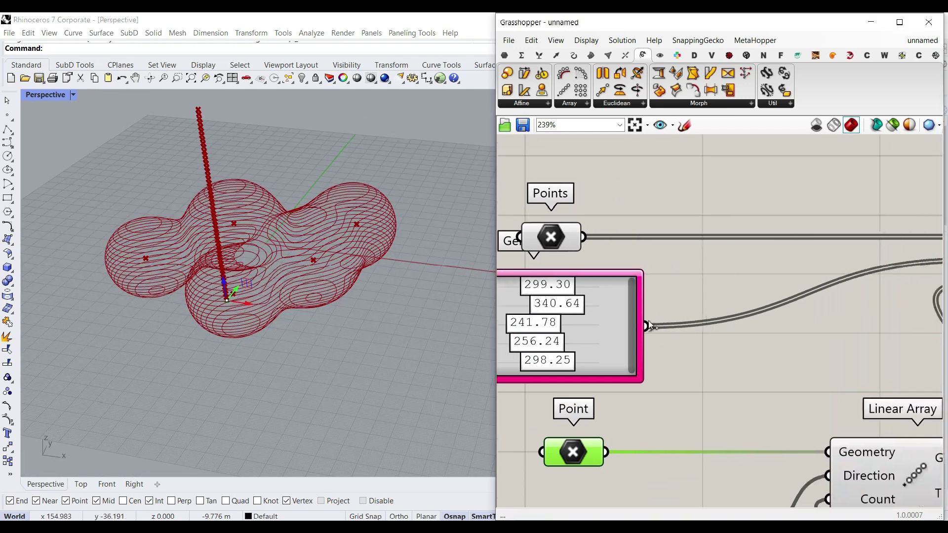
scroll(841, 312, "up", 4)
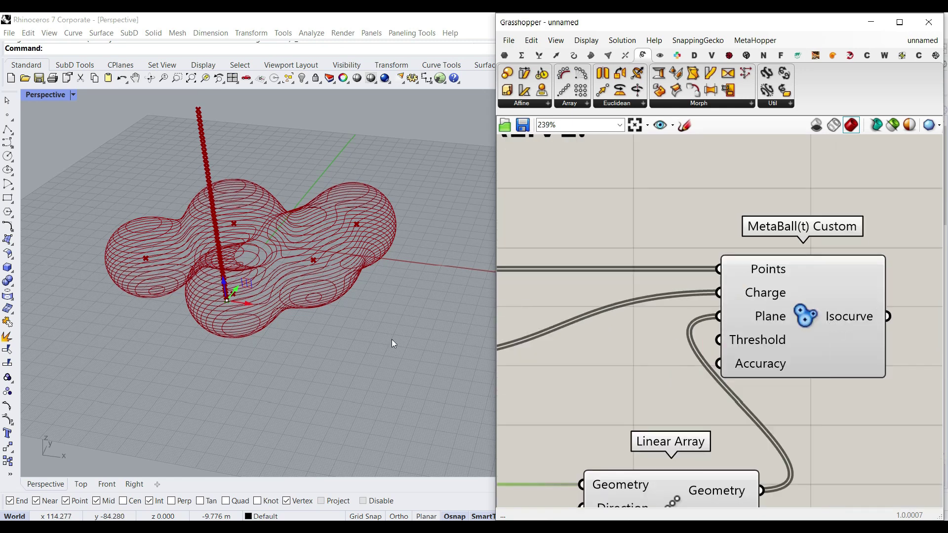
Examine the metaball contours and the data list on the MetaBall(t) Custom component's Isocurve output
right_click_drag(232, 348, 202, 348)
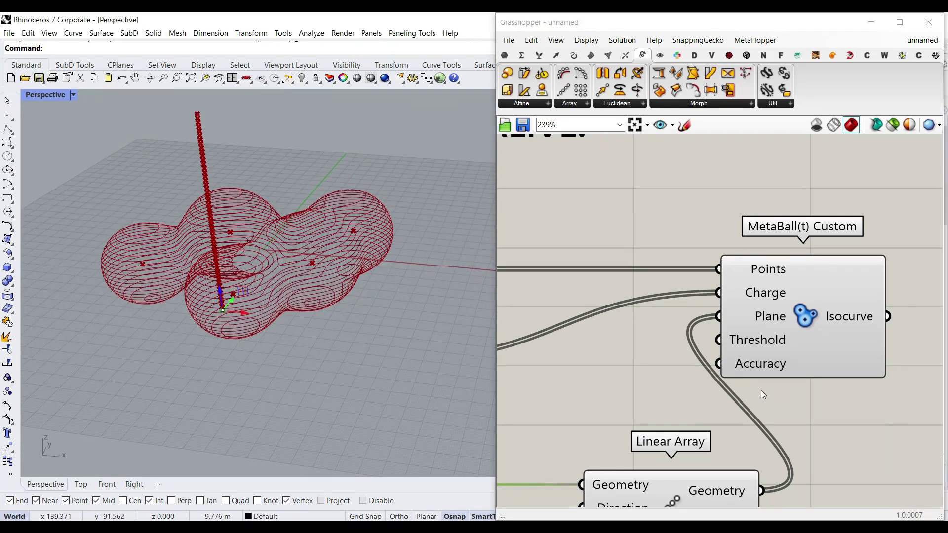
scroll(763, 395, "down", 4)
scroll(785, 321, "up", 3)
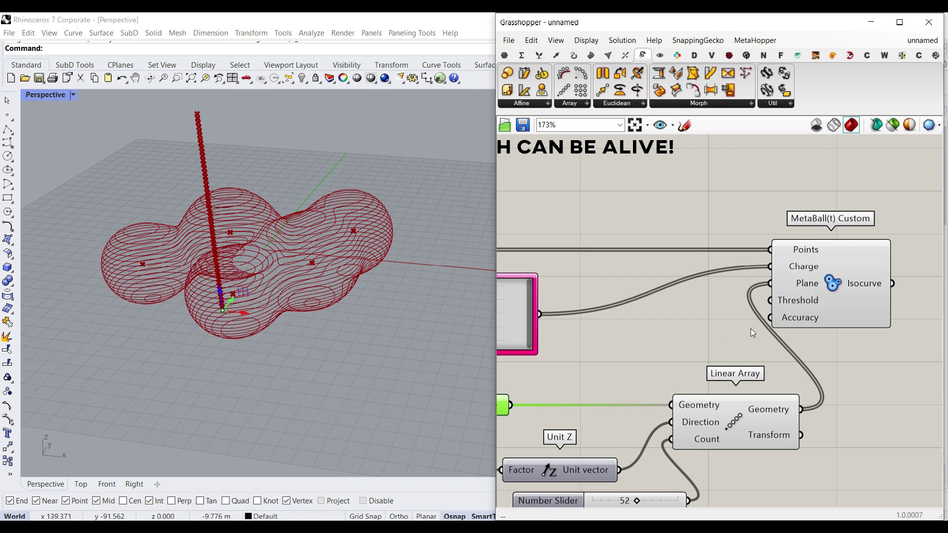
scroll(786, 306, "up", 3)
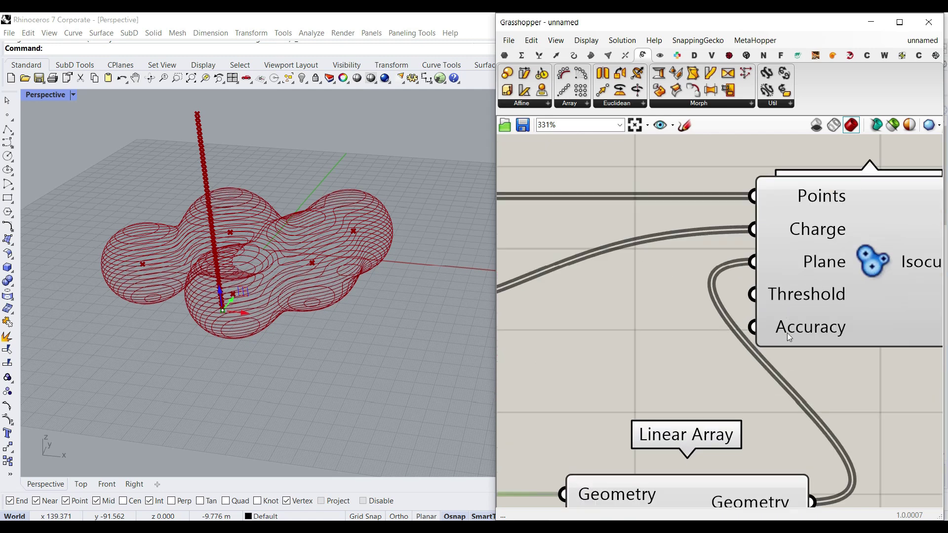
right_click_drag(878, 320, 707, 327)
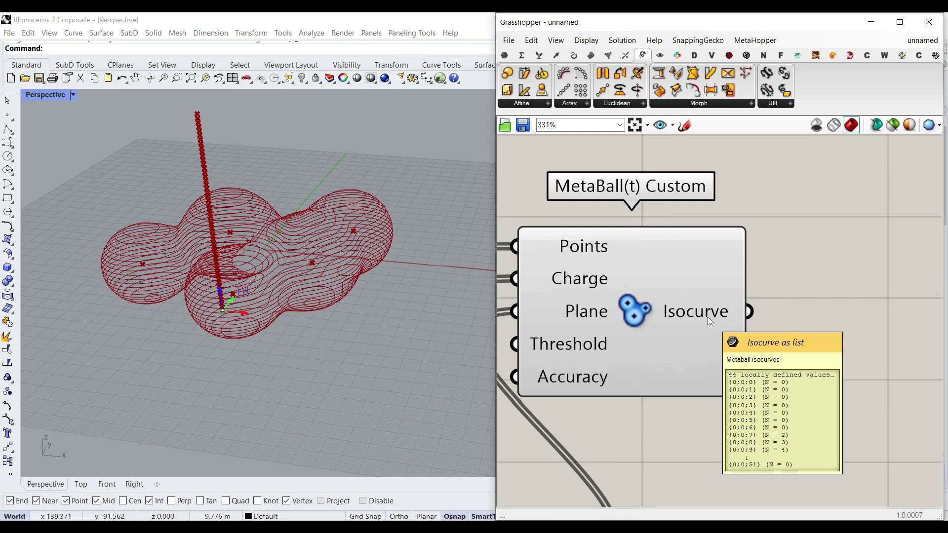
scroll(266, 292, "down", 8)
scroll(621, 379, "down", 4)
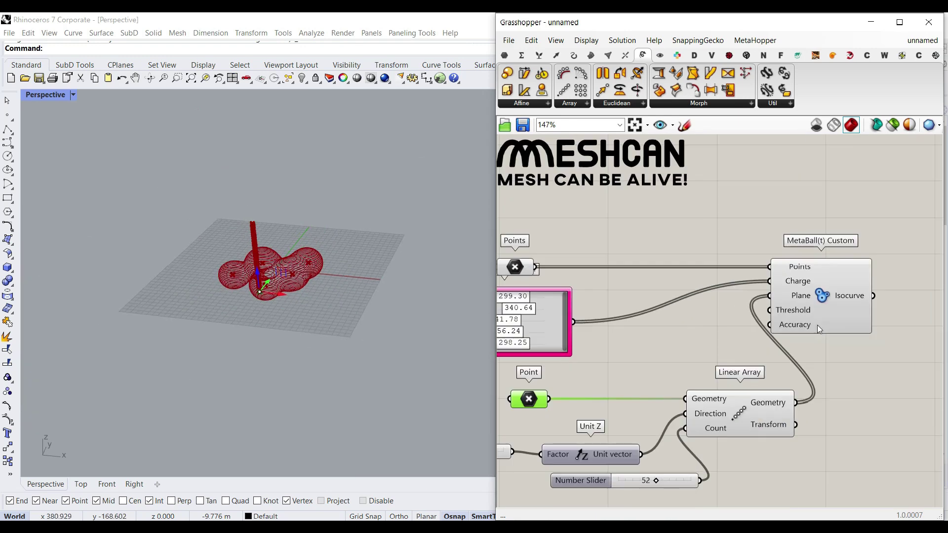
scroll(276, 296, "up", 5)
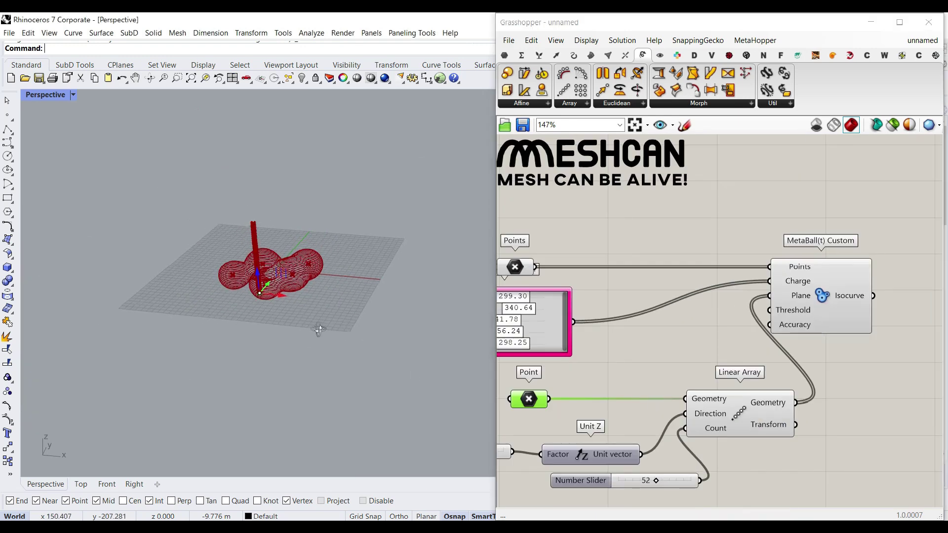
In the Front view, raise the array's base point by about 33.1 m, and return to the Perspective view
left_click(101, 488)
scroll(233, 345, "down", 5)
scroll(233, 346, "up", 2)
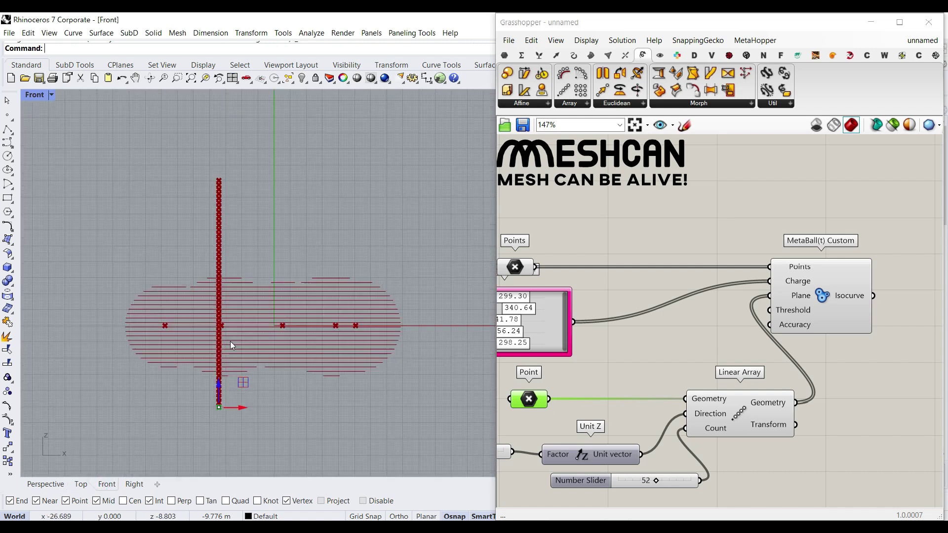
left_click_drag(220, 386, 221, 334)
left_click(62, 484)
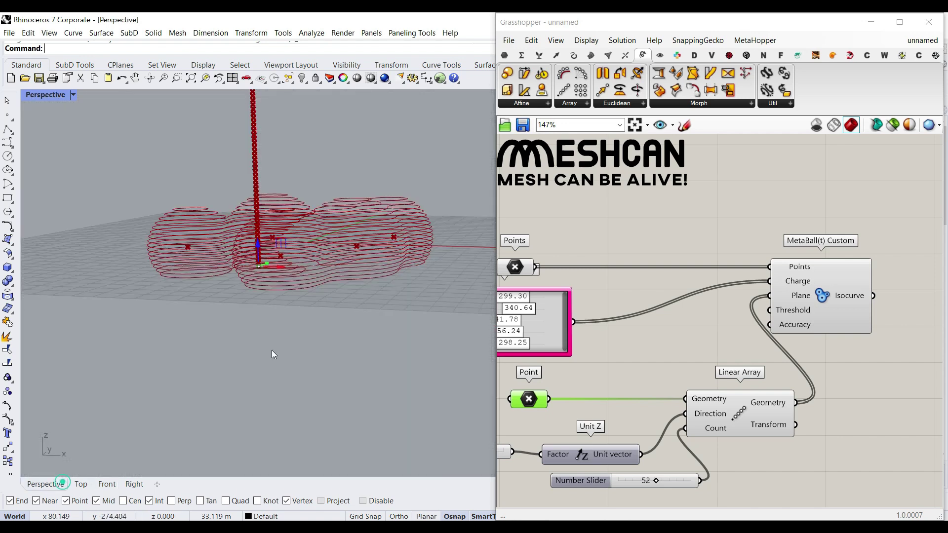
right_click_drag(271, 352, 291, 390)
Reduce the Linear Array's count slider to 22
right_click_drag(638, 480, 736, 395)
scroll(737, 396, "up", 4)
left_click_drag(758, 395, 722, 393)
right_click_drag(722, 392, 801, 400)
scroll(665, 328, "down", 3)
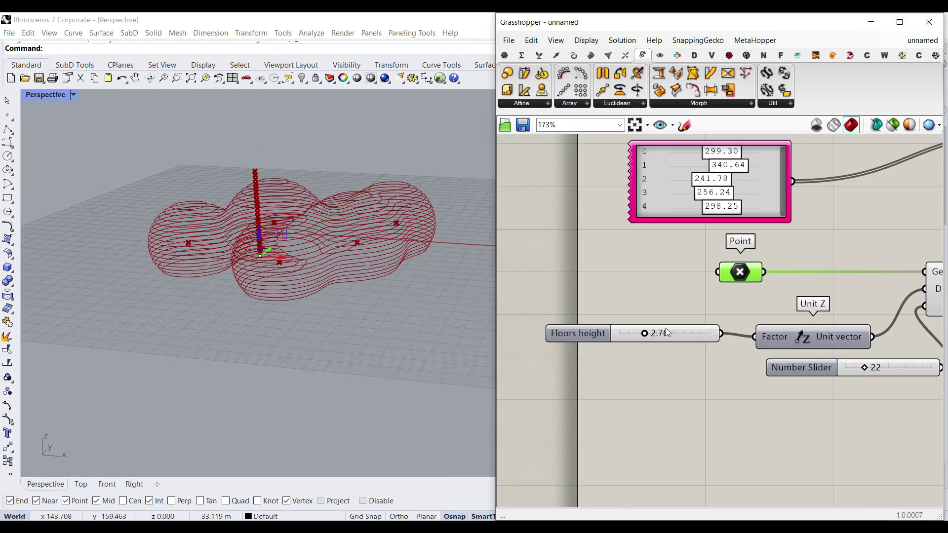
Lower the Floors height slider for denser contours and raise the Linear Array count to 34
scroll(666, 327, "up", 4)
left_click_drag(637, 329, 613, 330)
right_click_drag(917, 386, 671, 384)
right_click_drag(840, 411, 606, 410)
left_click_drag(655, 408, 682, 408)
scroll(696, 365, "down", 4)
Hide the Linear Array's preview and set the Floors height slider to 3.44
right_click(774, 285)
left_click(790, 304)
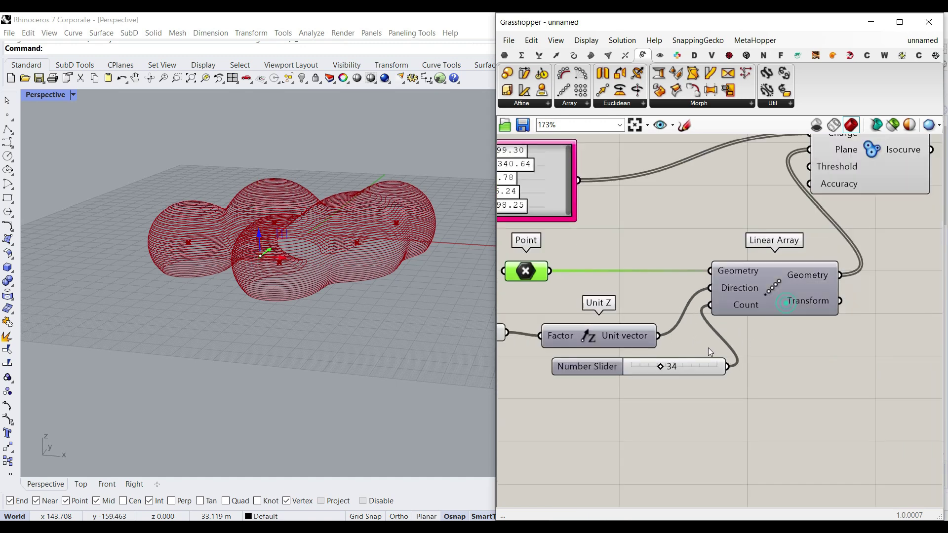
right_click_drag(615, 271, 817, 295)
scroll(629, 362, "up", 3)
left_click_drag(604, 356, 638, 355)
right_click_drag(316, 232, 328, 290)
scroll(328, 290, "down", 6)
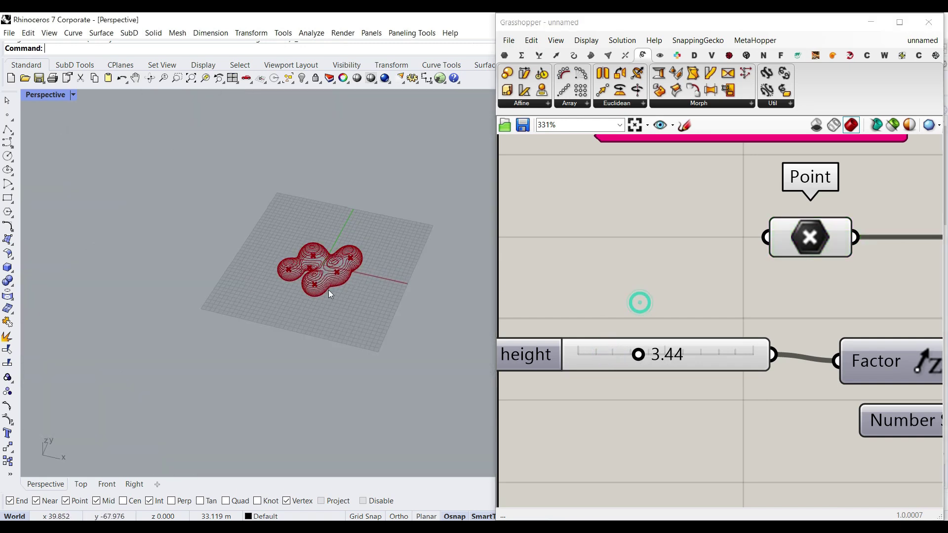
Add a Curve parameter beside MetaBall(t) Custom and connect the Isocurve output to it
right_click_drag(717, 257, 641, 284)
right_click_drag(894, 258, 664, 301)
scroll(664, 301, "down", 4)
right_click_drag(806, 260, 530, 330)
scroll(573, 296, "up", 4)
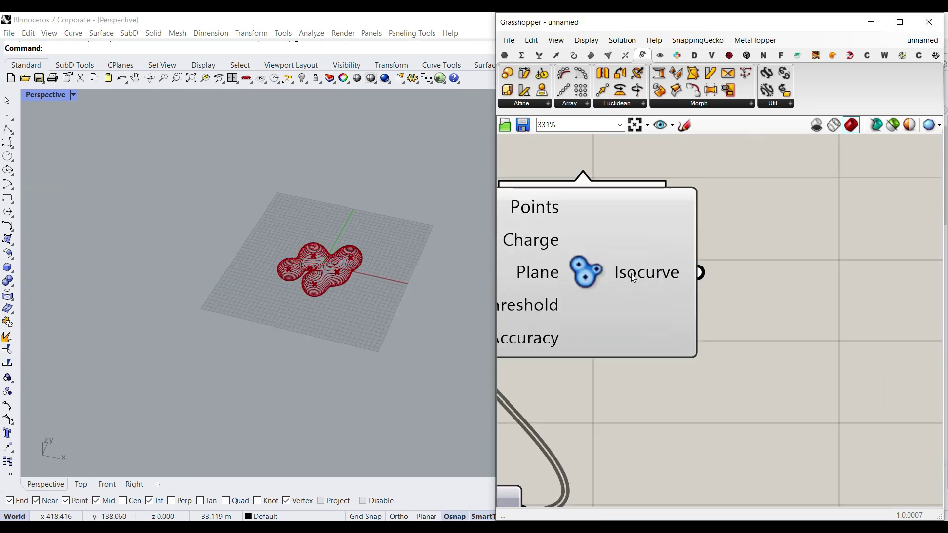
left_click(504, 55)
left_click_drag(542, 89, 763, 279)
right_click_drag(701, 278, 644, 315)
left_click_drag(636, 299, 589, 300)
scroll(307, 253, "up", 5)
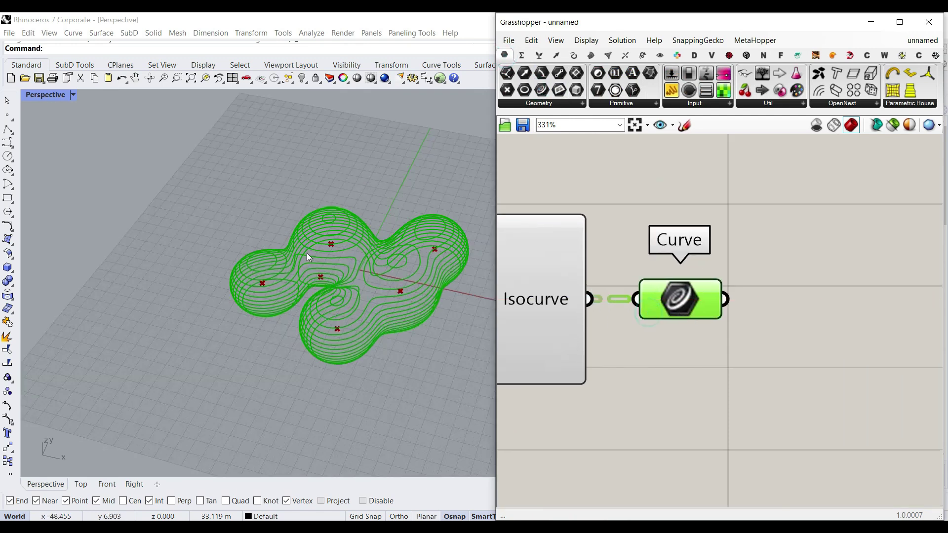
Examine the collected contour curves up close and from above, checking how the metaball outlines merge
scroll(345, 254, "up", 4)
scroll(358, 258, "down", 3)
scroll(296, 275, "up", 6)
scroll(297, 272, "down", 3)
left_click(690, 402)
scroll(380, 218, "down", 5)
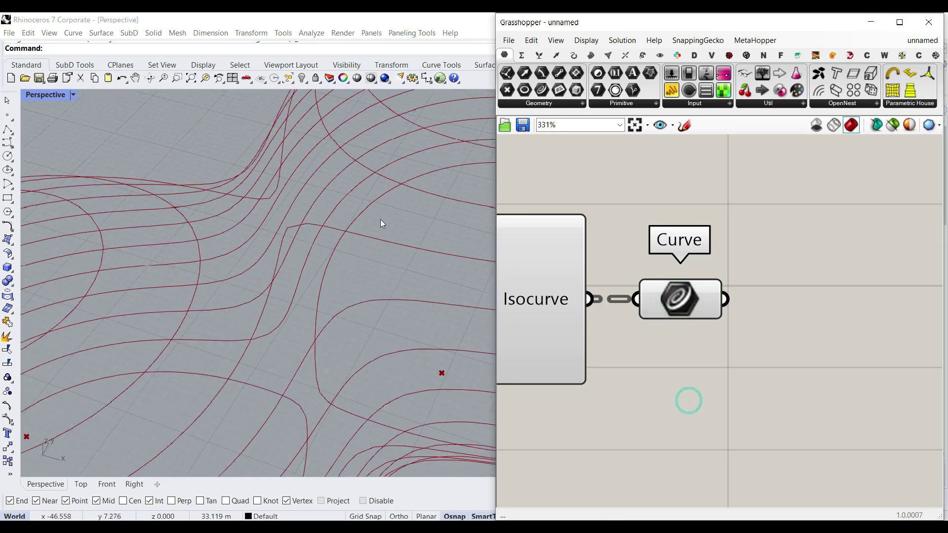
scroll(347, 310, "up", 4)
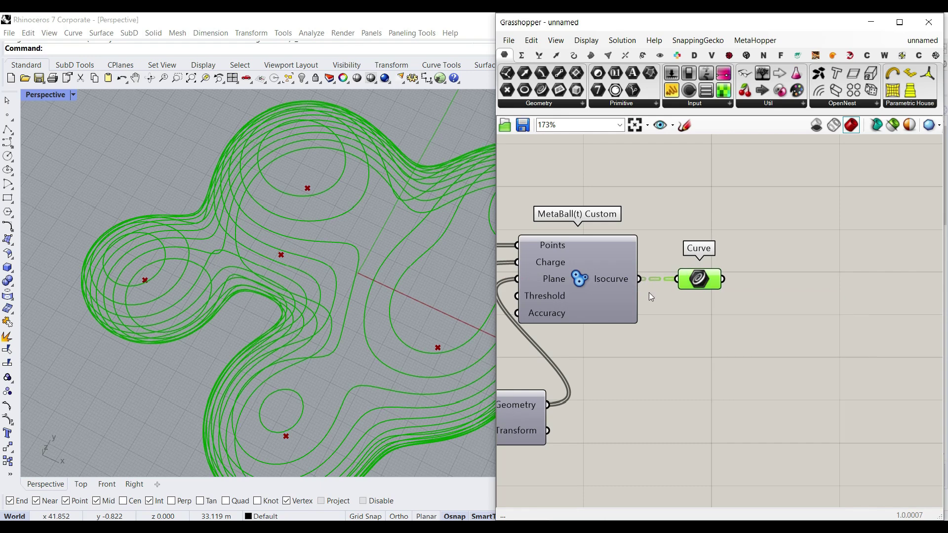
scroll(320, 287, "down", 4)
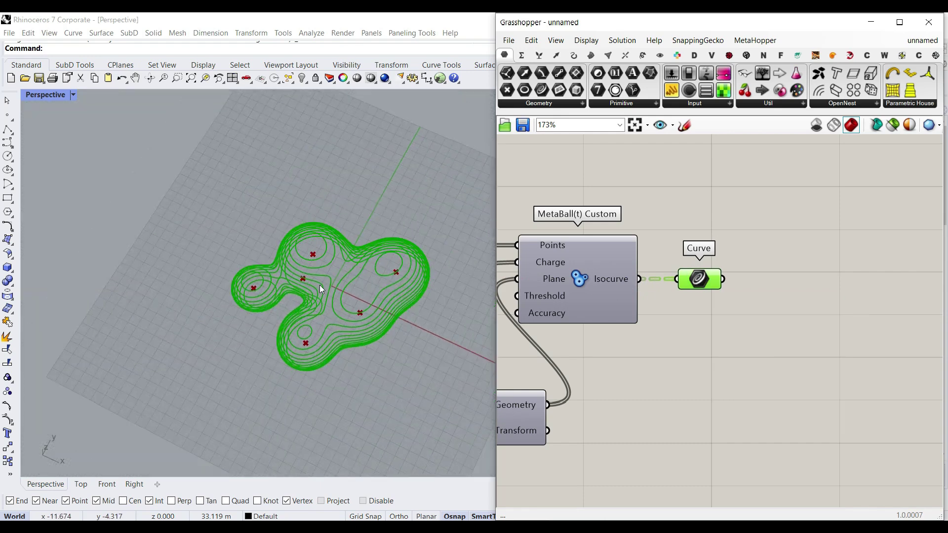
scroll(319, 285, "up", 5)
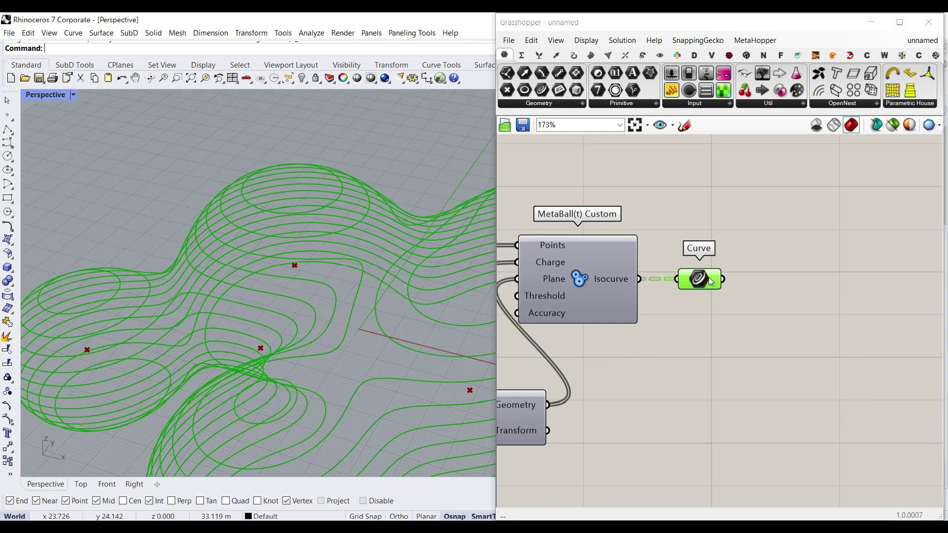
Add a Param Viewer, feed it the Isocurve output, and inspect the item count of each branch
mouse_move(711, 282)
left_click_drag(770, 77, 768, 165)
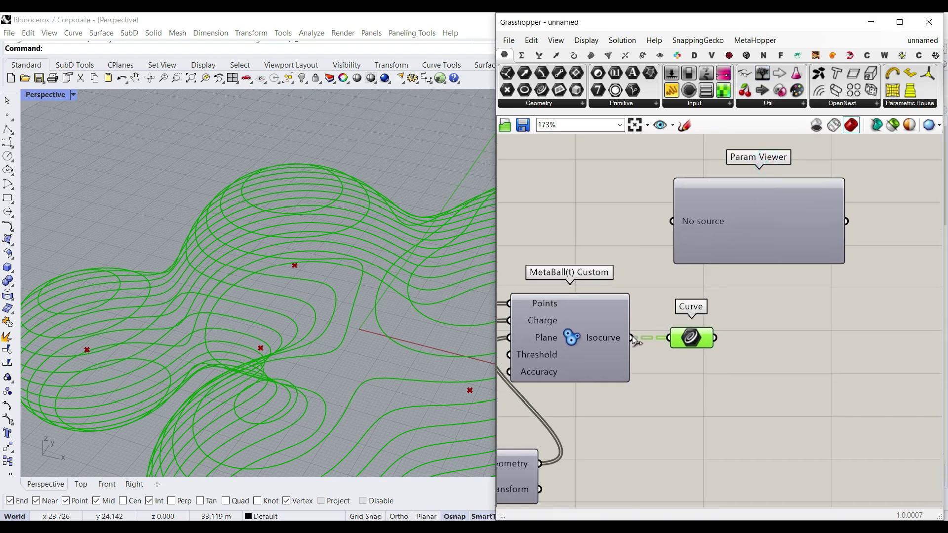
left_click_drag(633, 339, 698, 227)
scroll(682, 276, "up", 2)
left_click(751, 349)
scroll(791, 366, "up", 3)
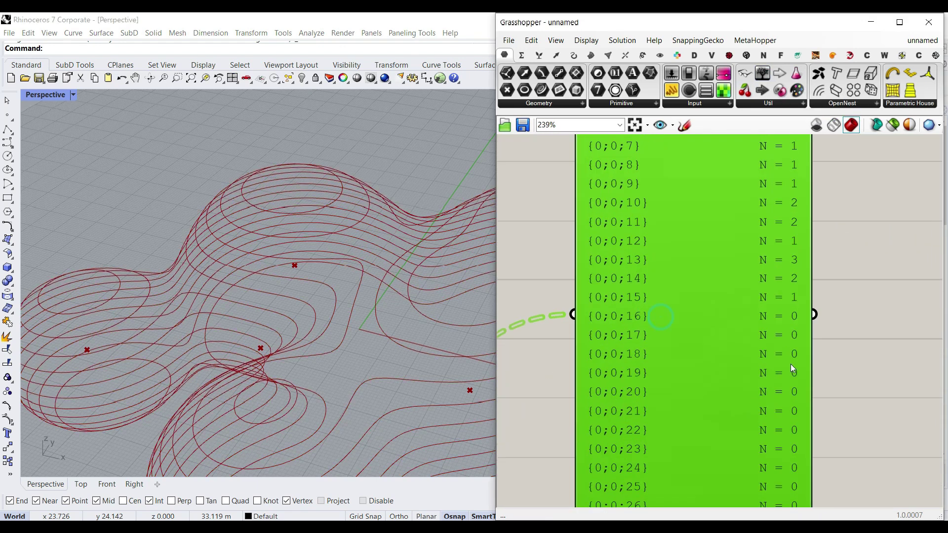
left_click(567, 307)
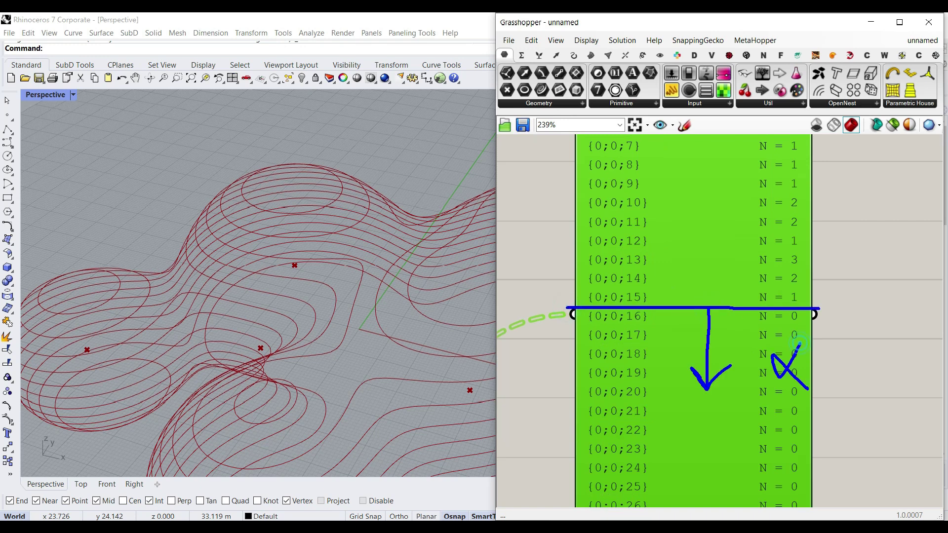
Add a Clean Tree component above the MetaBall(t) Custom and Curve components
scroll(745, 372, "down", 5)
scroll(729, 393, "up", 4)
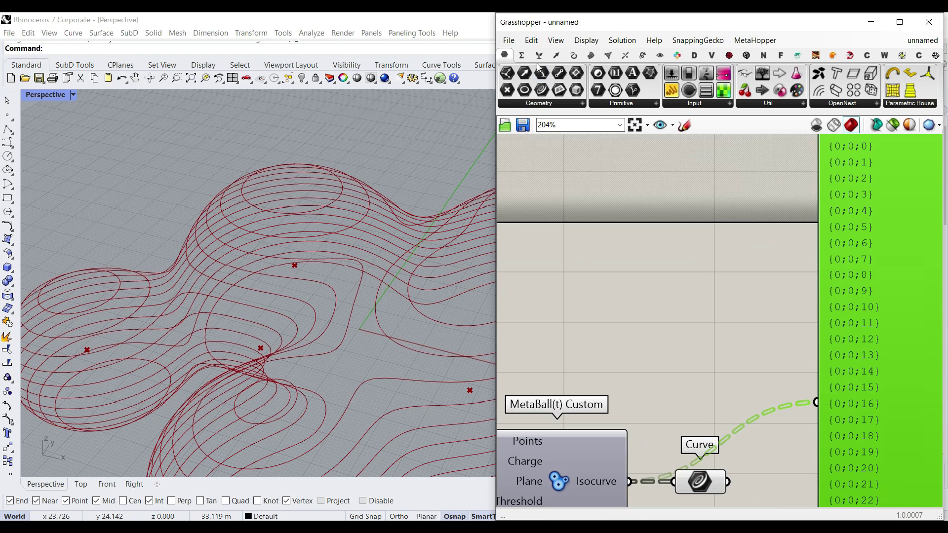
left_click(540, 54)
left_click(753, 103)
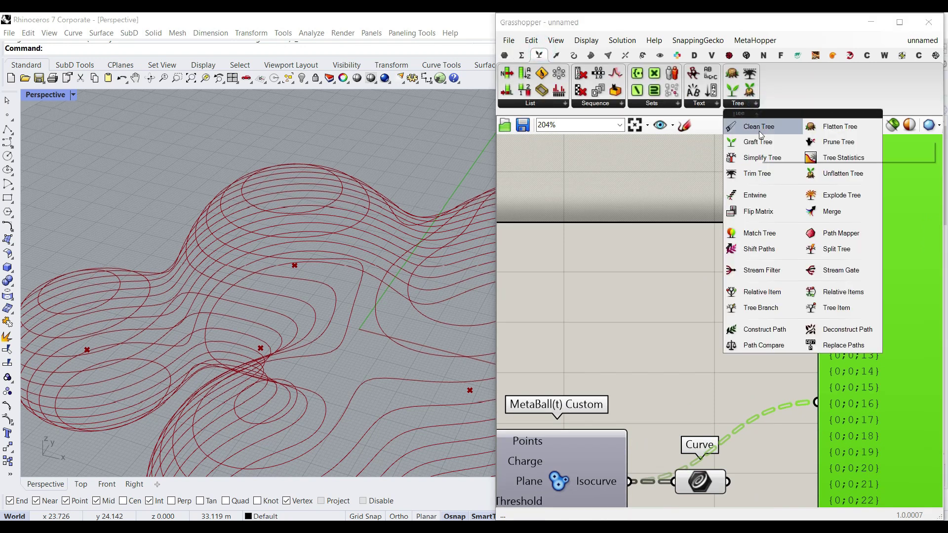
double_click(660, 366)
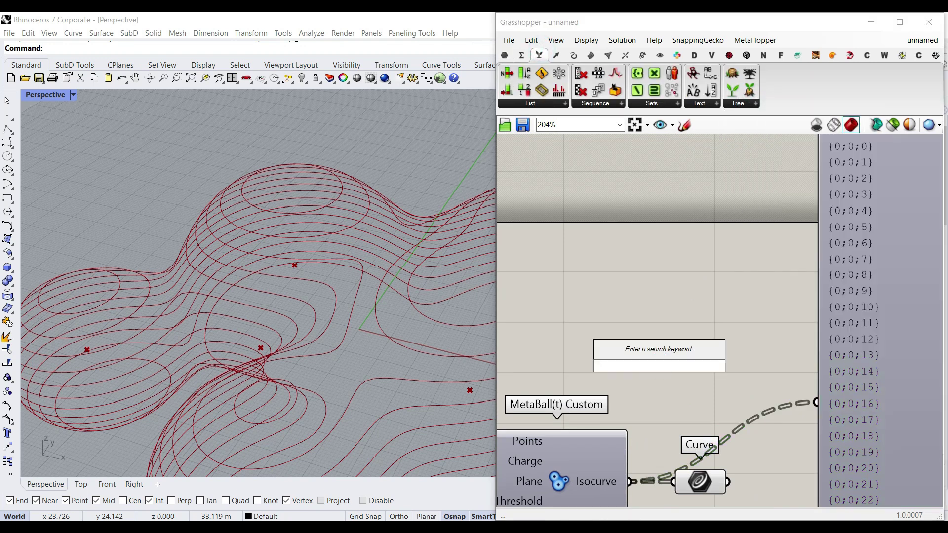
type("clean")
key("Return")
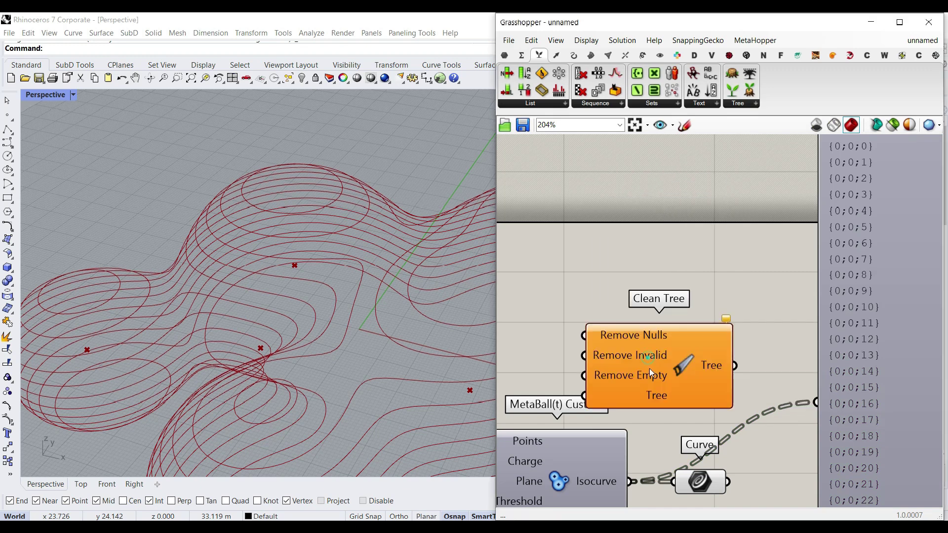
Wire Isocurve into Clean Tree's Tree input, and route the cleaned Tree output to the Curve parameter and the Param Viewer
right_click_drag(710, 339, 683, 286)
left_click_drag(602, 429, 589, 313)
right_click_drag(691, 372, 621, 362)
left_click_drag(752, 440, 878, 445)
left_click_drag(604, 419, 760, 419)
left_click_drag(620, 286, 644, 396)
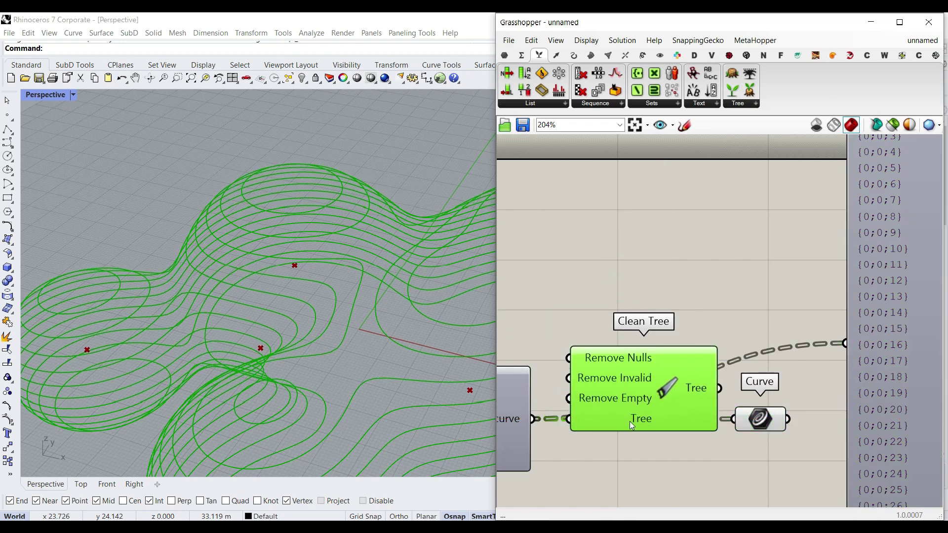
left_click_drag(764, 428, 785, 417)
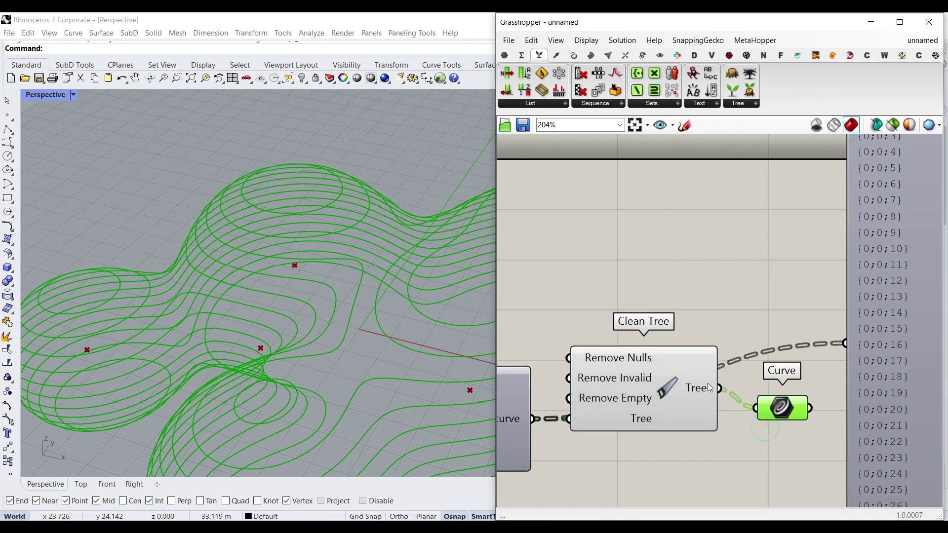
left_click_drag(834, 344, 843, 344)
right_click_drag(608, 402, 604, 324)
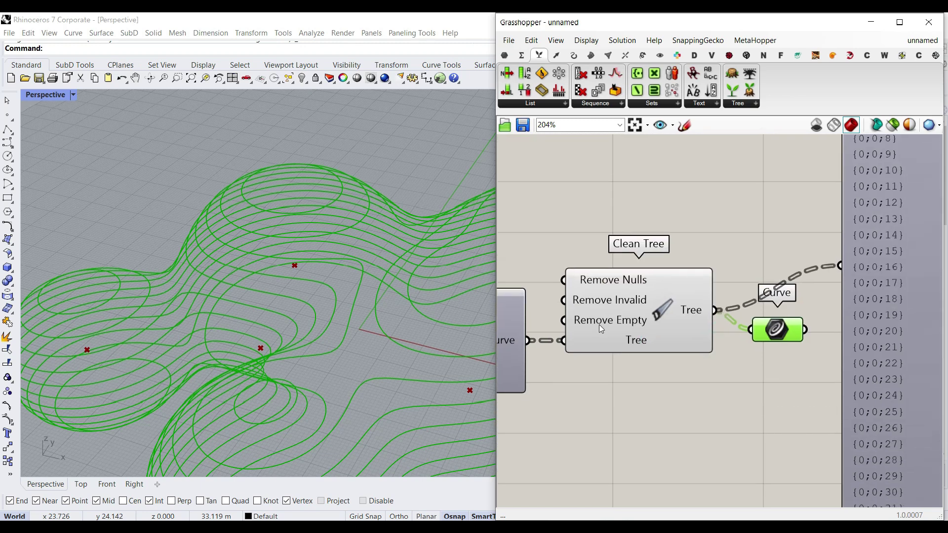
Invert Clean Tree's Remove Empty input so that empty branches are stripped from the contour data
mouse_move(615, 321)
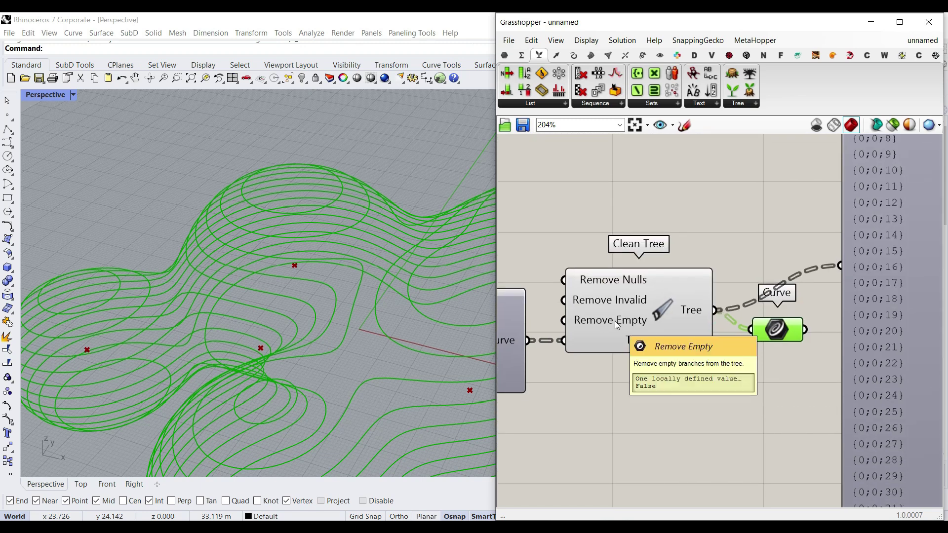
right_click(615, 322)
mouse_move(671, 434)
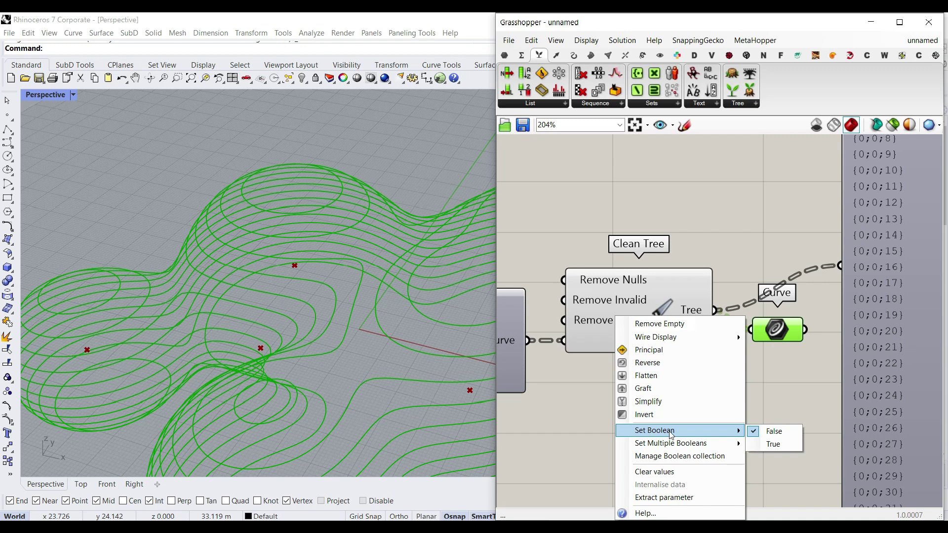
left_click(773, 444)
right_click(576, 319)
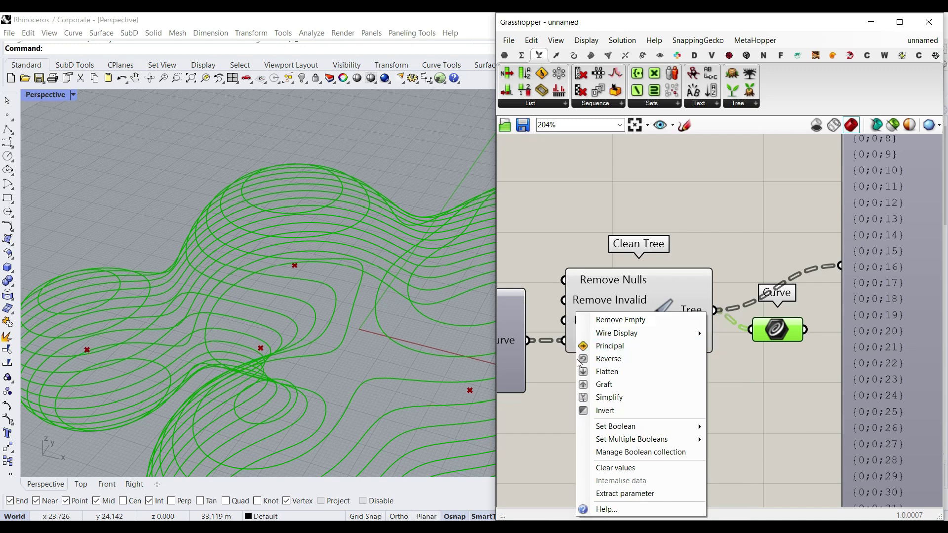
left_click(603, 410)
Check the cleaned branch list in the Param Viewer and shorten the viewer to fit it
scroll(636, 374, "down", 3)
scroll(786, 345, "up", 3)
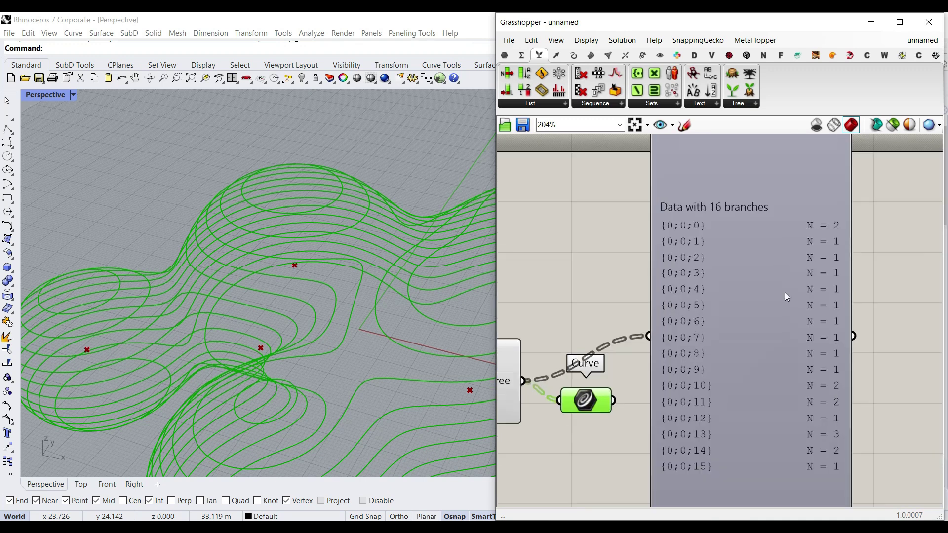
scroll(787, 297, "down", 4)
left_click_drag(780, 451, 780, 325)
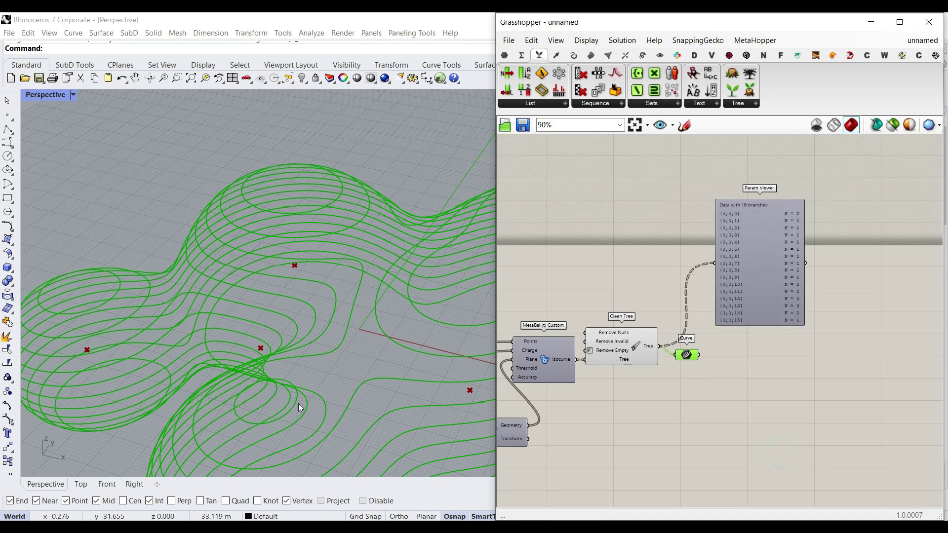
Turn on the Linear Array's preview and compare its point stack with the contours from a low side view
scroll(299, 404, "down", 5)
right_click_drag(291, 375, 278, 322)
right_click_drag(634, 443, 742, 400)
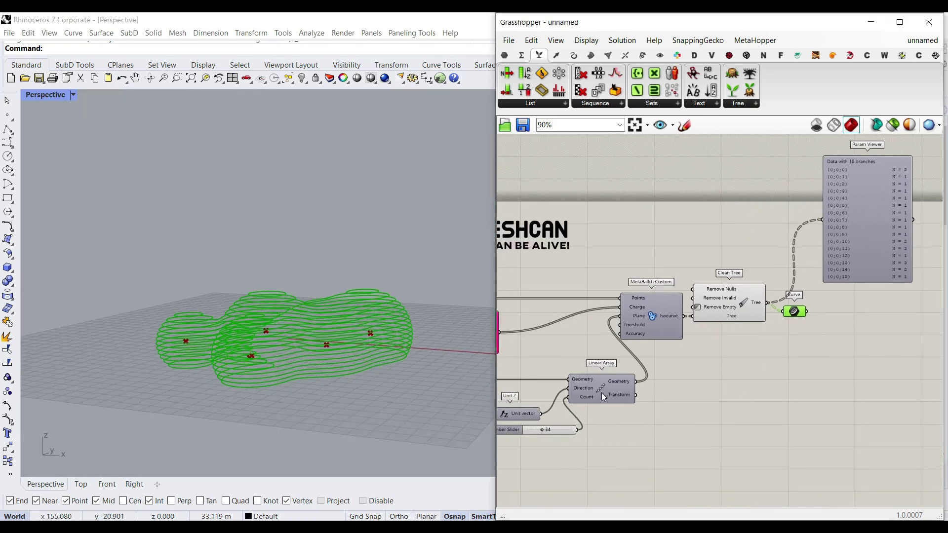
right_click(600, 390)
left_click(605, 408)
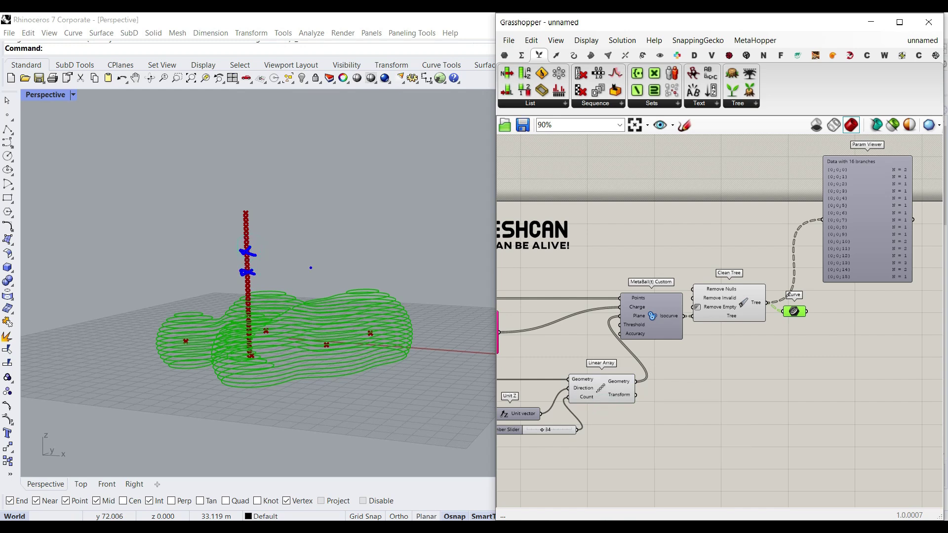
left_click_drag(771, 290, 771, 293)
key("Escape")
Turn off the previews of the Clean Tree and Linear Array components
scroll(765, 297, "up", 5)
right_click(716, 305)
left_click(725, 322)
scroll(827, 360, "down", 5)
right_click(677, 453)
left_click(685, 454)
scroll(805, 344, "up", 5)
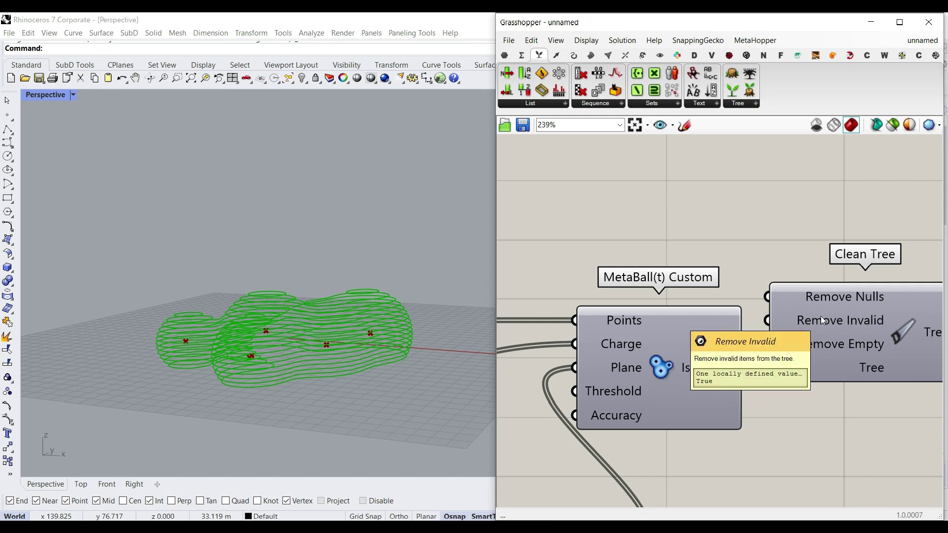
Collect Clean Tree's output in a Curve parameter and delete the Param Viewer
mouse_move(828, 292)
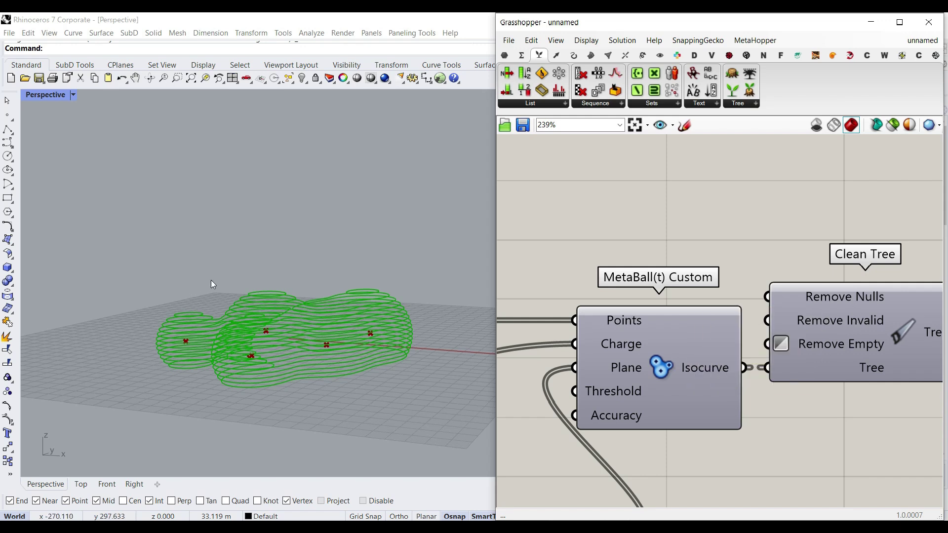
right_click_drag(212, 280, 219, 341)
scroll(568, 336, "down", 4)
scroll(765, 289, "up", 3)
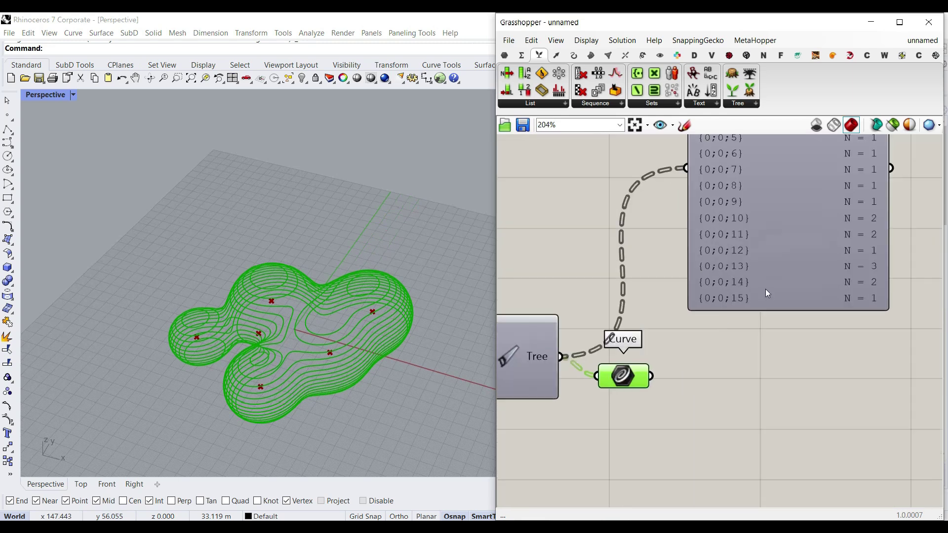
left_click(766, 289)
key("Delete")
left_click_drag(623, 376, 643, 356)
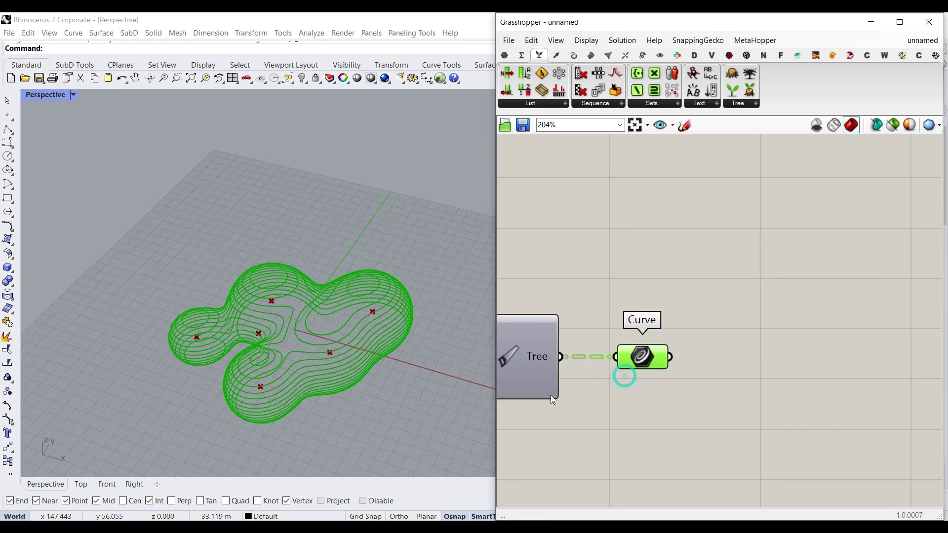
Add a Surface parameter and feed it the contours from the Curve parameter
scroll(275, 395, "up", 5)
right_click_drag(277, 358, 280, 346)
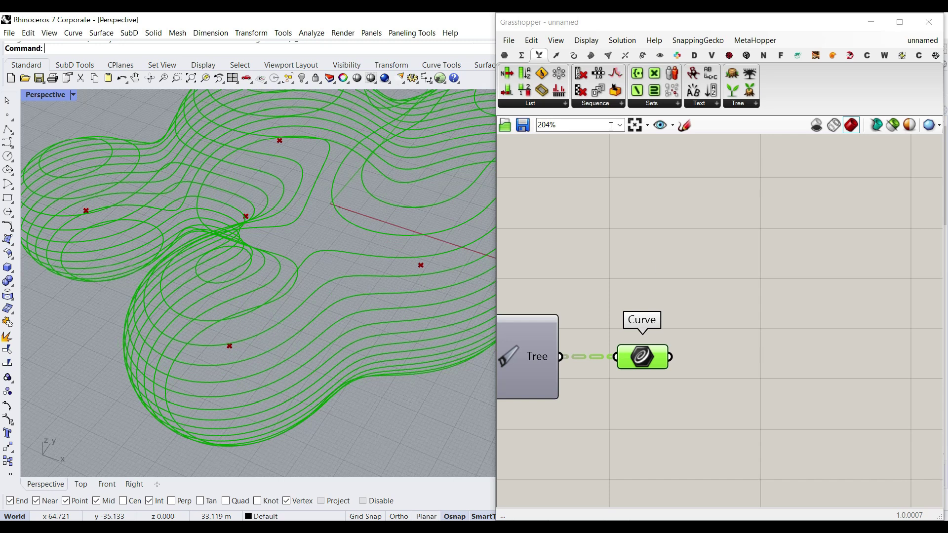
left_click(504, 55)
left_click(570, 101)
left_click(624, 249)
left_click(717, 349)
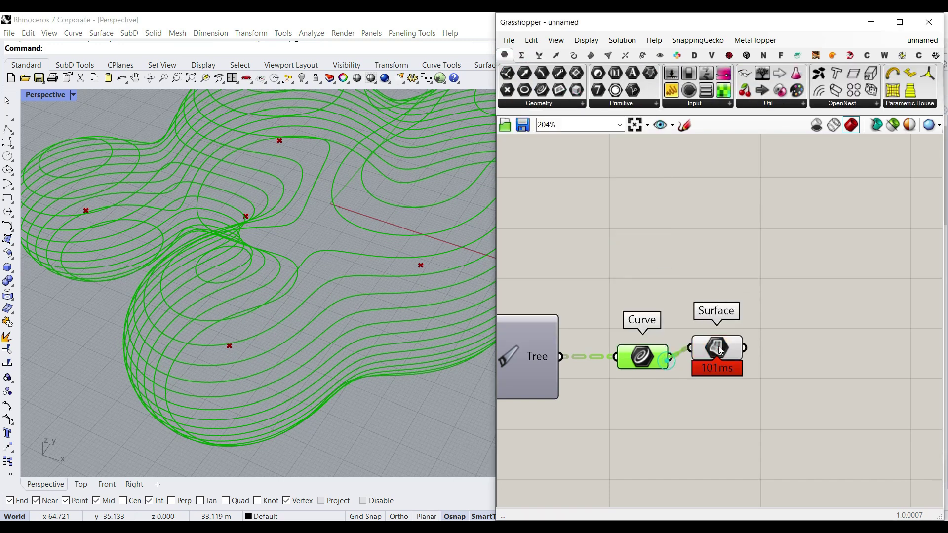
Bake the Surface parameter's geometry into Rhino and move the baked surfaces clear of the preview
right_click(719, 348)
left_click(739, 322)
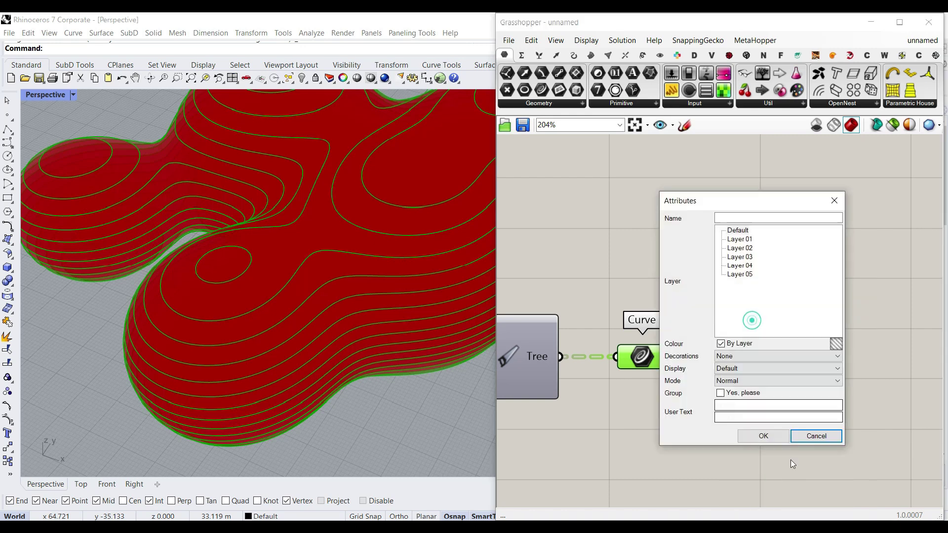
left_click(776, 437)
scroll(322, 260, "down", 5)
right_click_drag(322, 260, 279, 264)
scroll(356, 314, "down", 3)
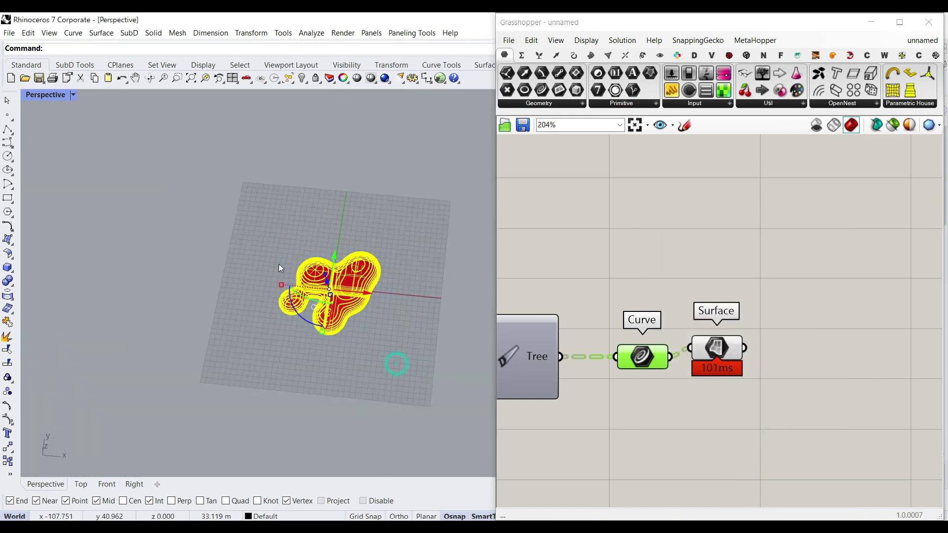
left_click_drag(356, 292, 249, 292)
key("Escape")
Change the Perspective viewport's display mode and examine the edges of the baked surfaces up close
scroll(212, 298, "up", 5)
left_click(47, 94)
left_click(40, 147)
scroll(188, 256, "up", 5)
right_click_drag(188, 255, 291, 256)
scroll(292, 256, "down", 5)
scroll(322, 327, "up", 3)
scroll(248, 334, "down", 3)
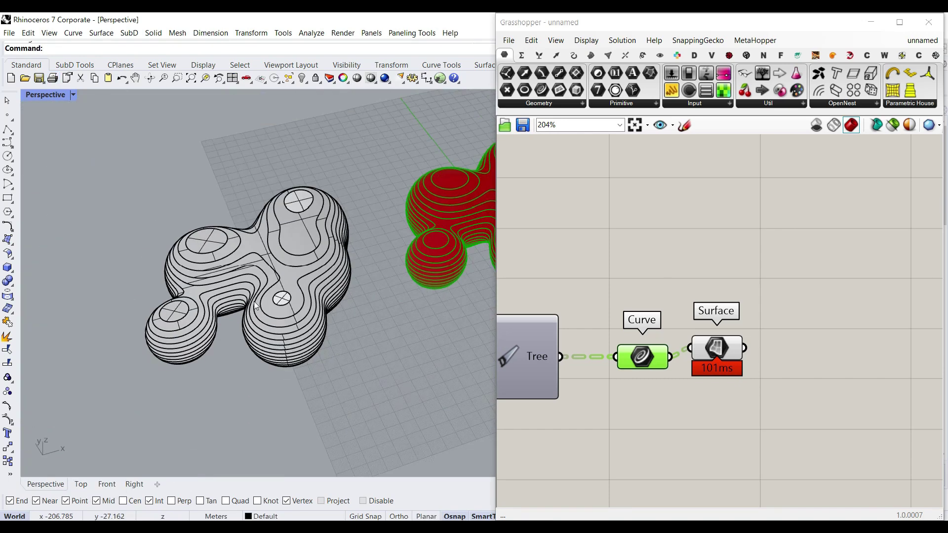
scroll(255, 305, "up", 8)
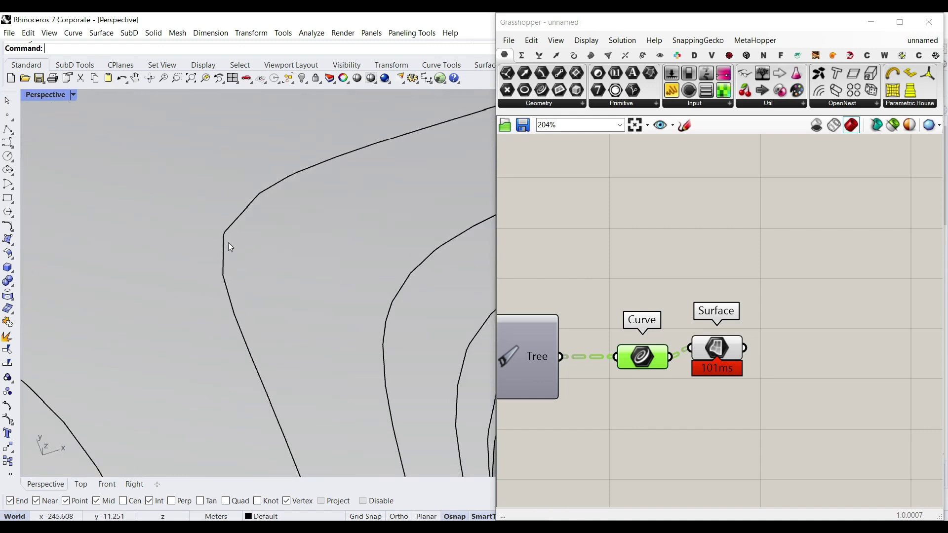
scroll(242, 226, "down", 8)
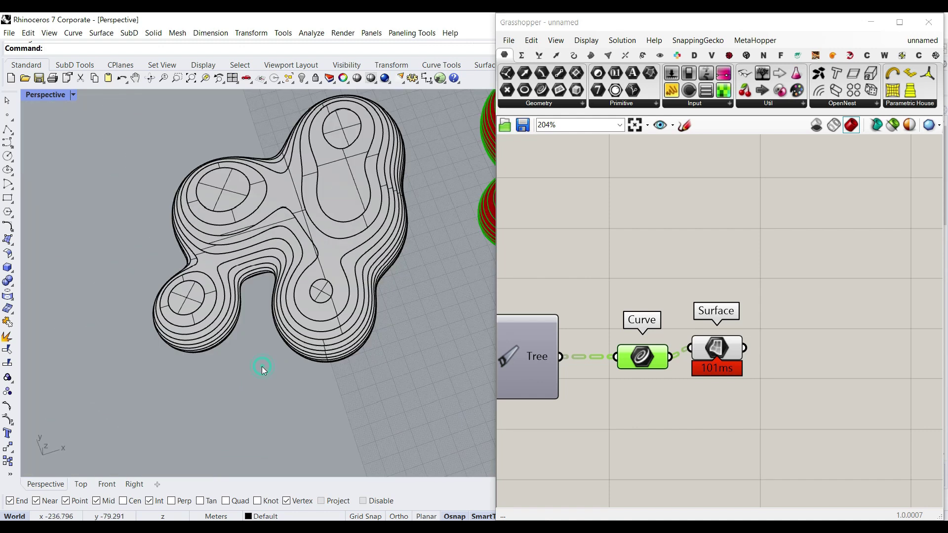
Undo the move and the bake of the surfaces
key("ctrl+z")
key("ctrl+z")
scroll(181, 322, "down", 6)
scroll(325, 267, "up", 6)
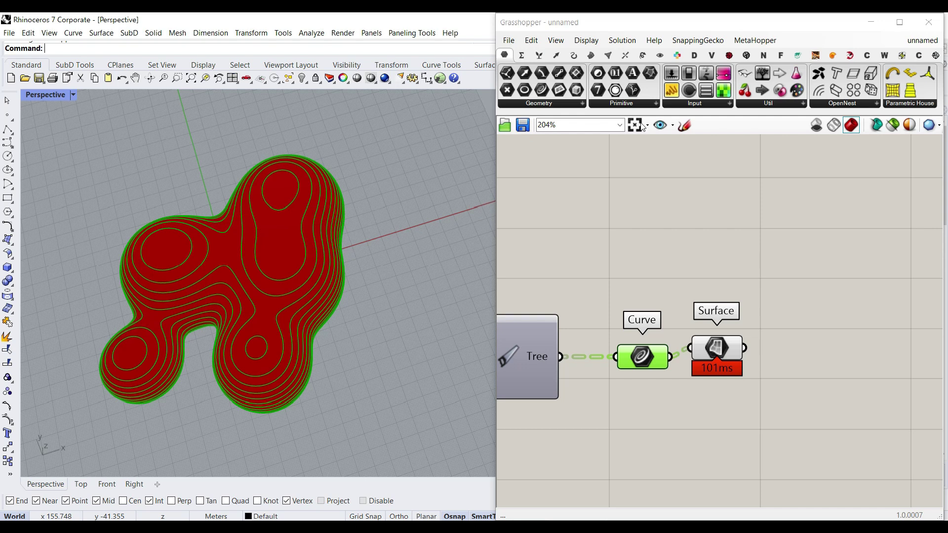
Build the floor plates with Boundary Surfaces from the Curve parameter and delete the Surface parameter
left_click(594, 54)
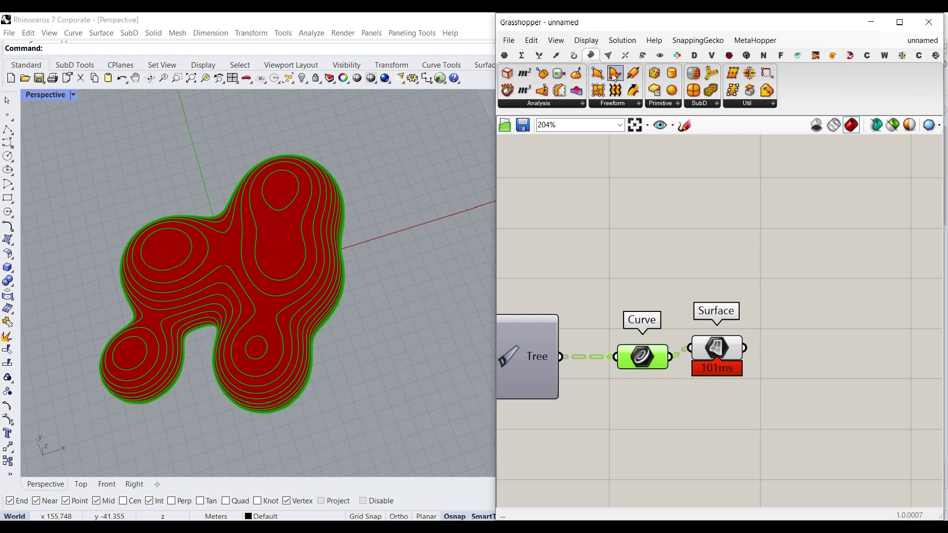
left_click_drag(746, 295, 746, 292)
left_click_drag(692, 307, 692, 309)
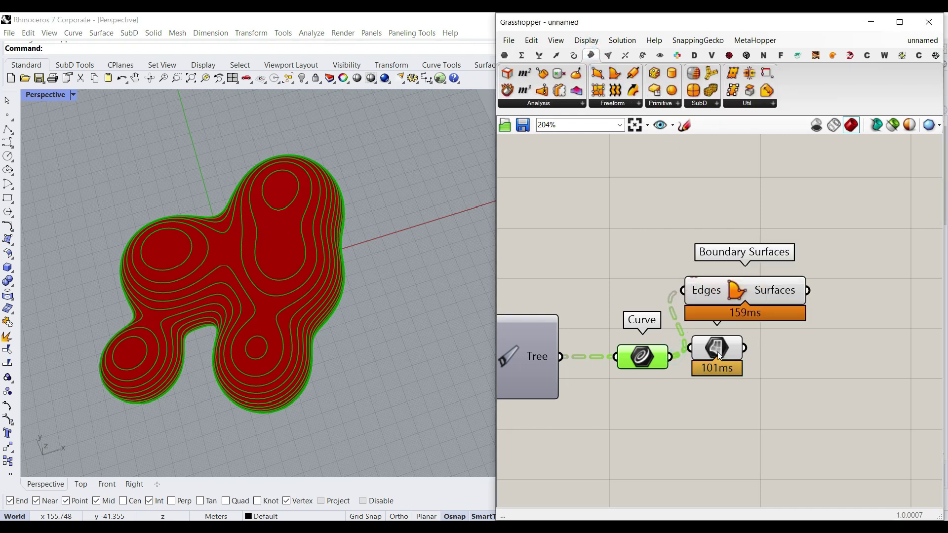
left_click(718, 351)
key("Delete")
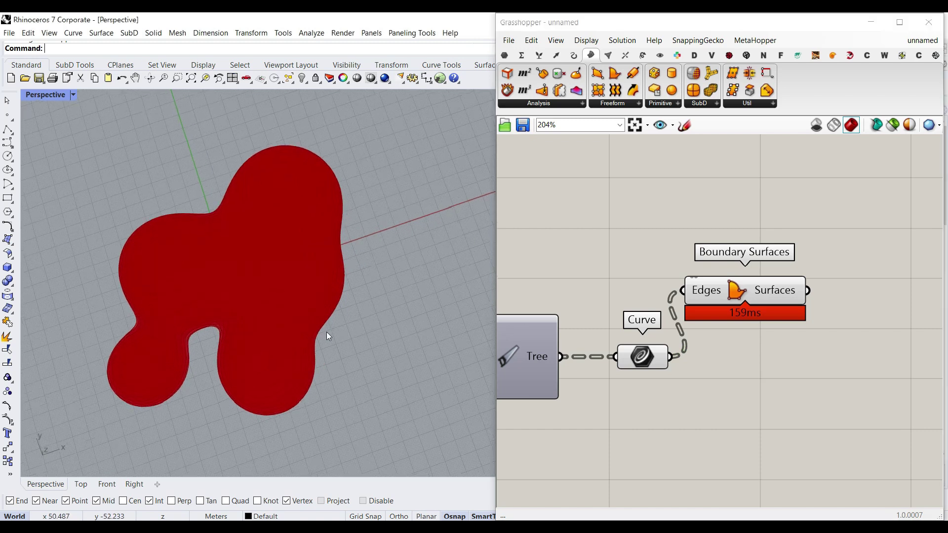
scroll(229, 306, "up", 5)
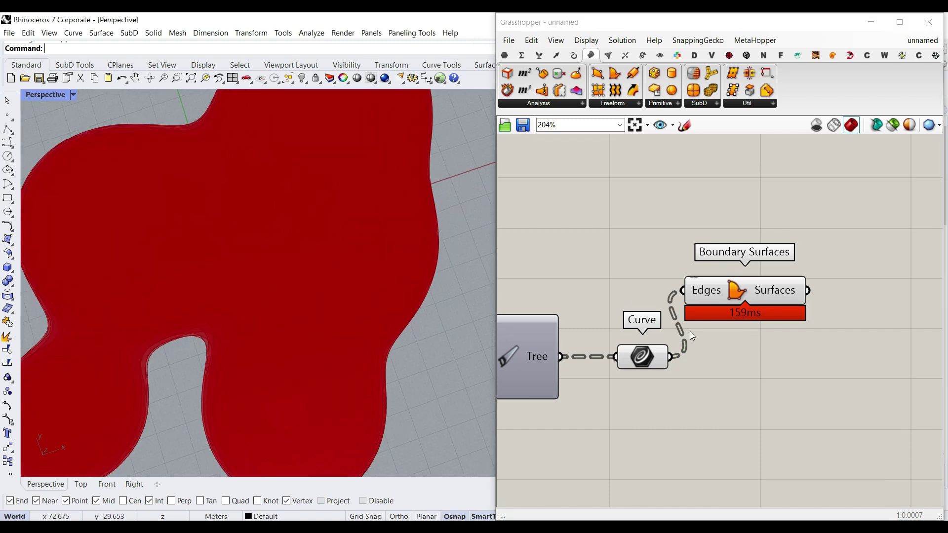
Duplicate the MetaBall(t) Custom, Clean Tree and Curve components below the originals, keeping their input wires
scroll(692, 335, "down", 3)
left_click(813, 269)
scroll(692, 295, "down", 3)
right_click_drag(692, 295, 698, 236)
scroll(722, 234, "up", 3)
scroll(650, 248, "down", 4)
scroll(698, 236, "down", 2)
scroll(759, 236, "up", 2)
left_click_drag(765, 249, 606, 171)
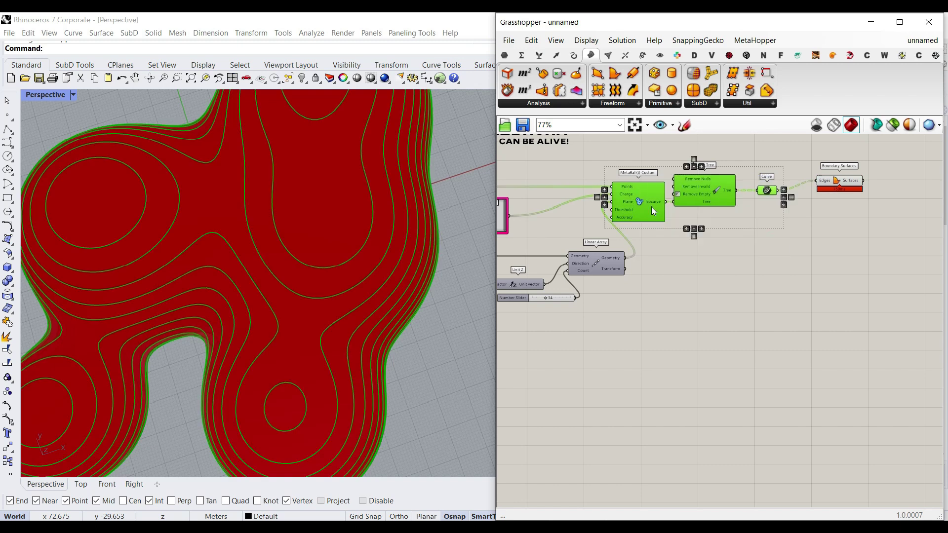
left_click_drag(647, 205, 669, 311, "alt")
left_click(688, 251)
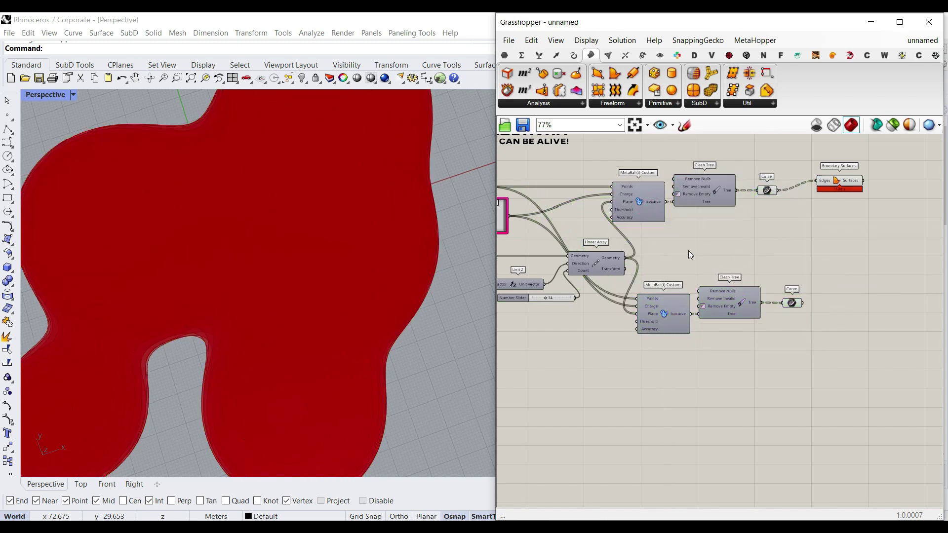
Set the expression of the duplicated MetaBall's Charge input to 0.5*x
scroll(649, 319, "up", 4)
scroll(648, 318, "up", 3)
right_click(663, 252)
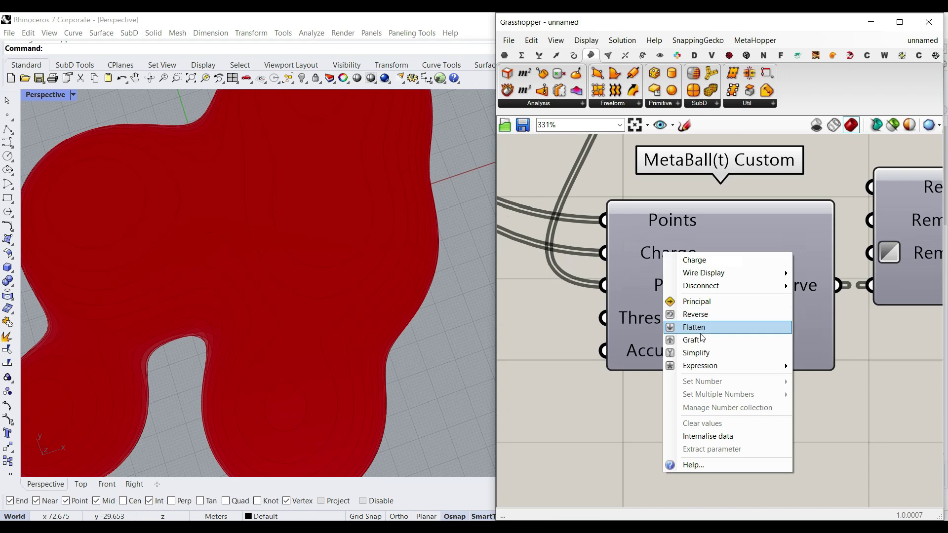
mouse_move(701, 368)
left_click(826, 380)
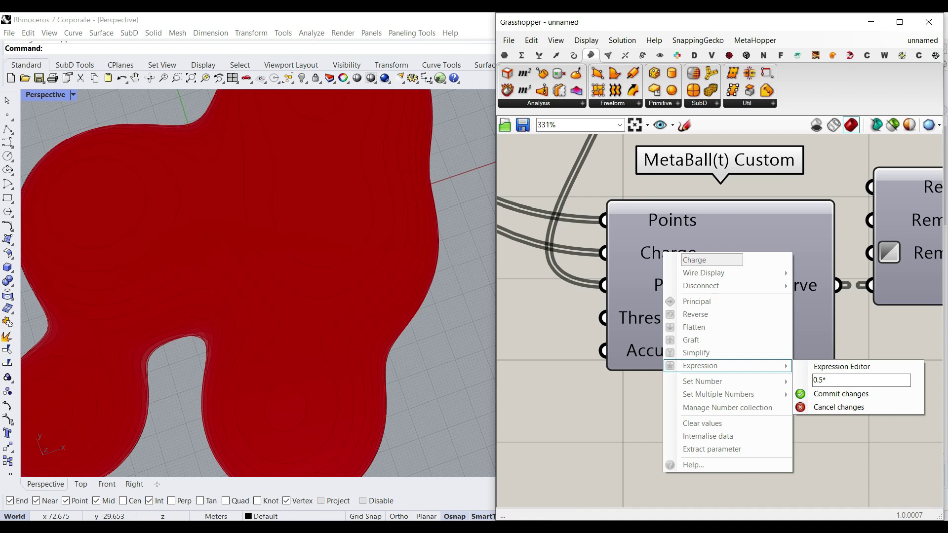
left_click(826, 394)
Place the duplicated Curve parameter beside the original and add its curves to the original Curve's input
right_click_drag(857, 297, 577, 314)
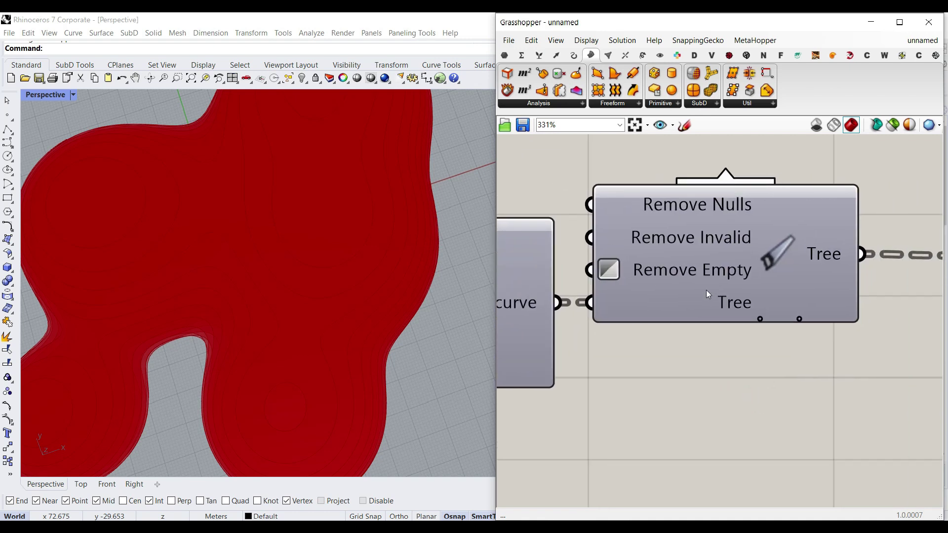
scroll(689, 291, "down", 3)
right_click_drag(304, 371, 277, 321)
scroll(841, 281, "down", 5)
right_click_drag(840, 281, 697, 396)
scroll(698, 396, "up", 4)
left_click_drag(698, 396, 688, 268)
left_click_drag(662, 192, 706, 220)
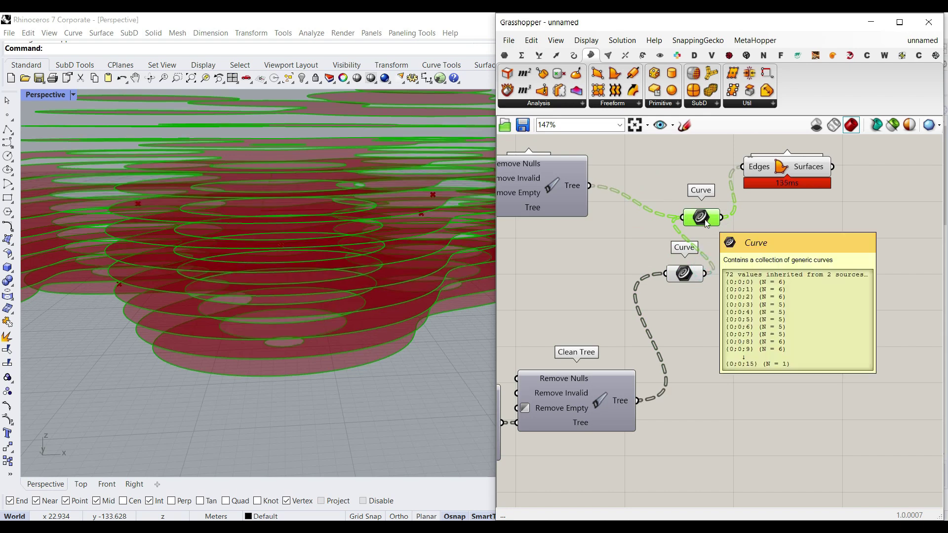
left_click(751, 285)
Set the Linear Array's Count slider to 9 and look at the hollowed floors from above
right_click_drag(745, 178, 752, 223)
right_click_drag(395, 254, 321, 251)
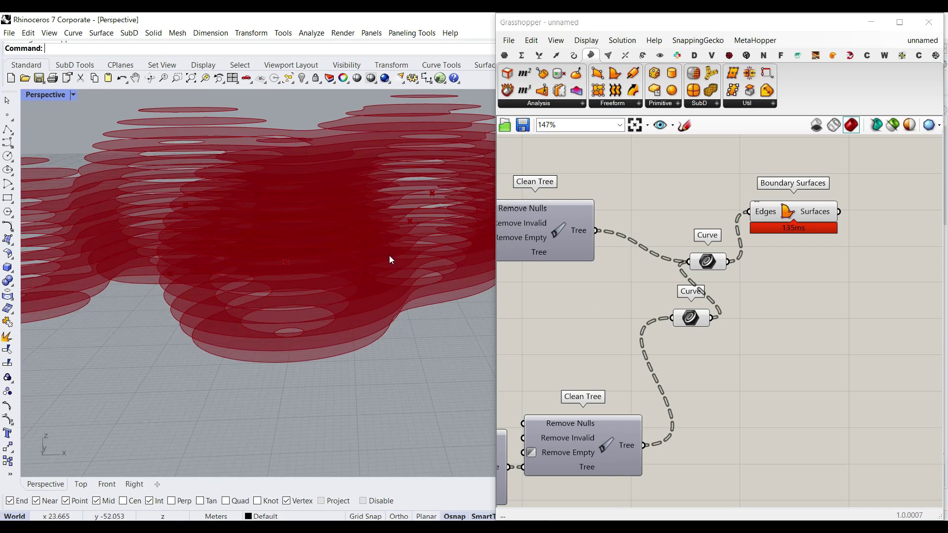
scroll(808, 329, "down", 8)
scroll(673, 355, "up", 11)
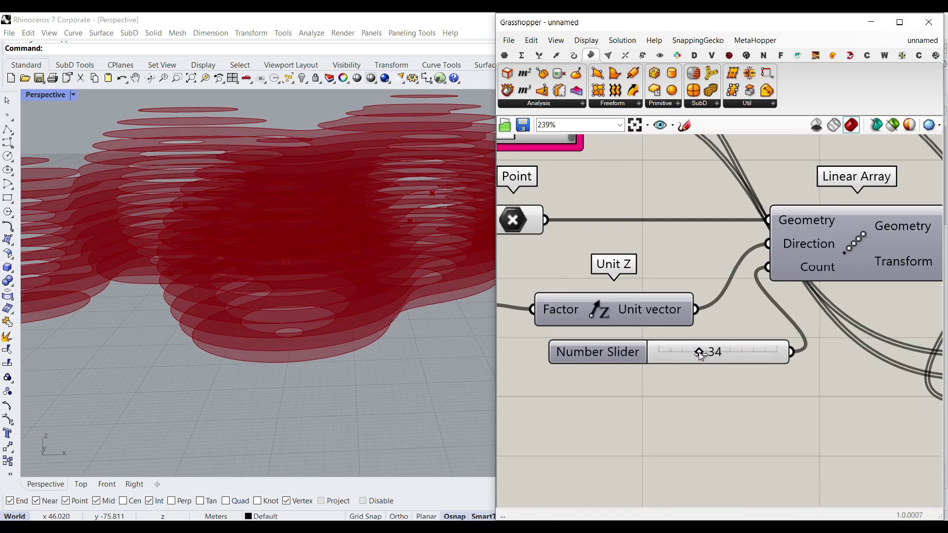
left_click_drag(675, 352, 667, 352)
right_click_drag(316, 257, 307, 290)
scroll(297, 310, "down", 6)
scroll(637, 317, "down", 5)
Add a Custom Preview and feed it the Boundary Surfaces output as geometry
right_click_drag(916, 283, 611, 310)
scroll(765, 253, "up", 4)
right_click_drag(765, 253, 714, 382)
left_click(657, 57)
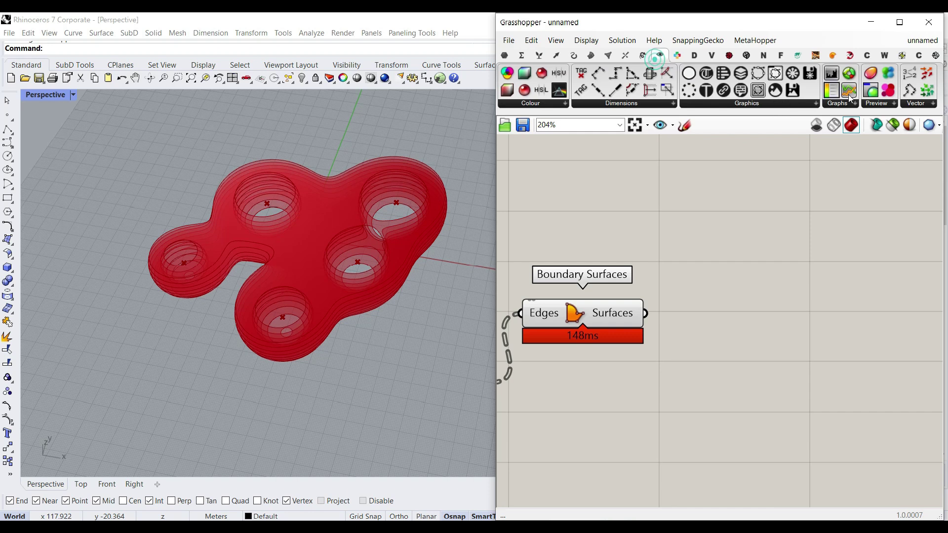
left_click(719, 333)
left_click_drag(646, 314, 675, 324)
left_click(647, 404)
mouse_move(281, 334)
right_mouse_down()
mouse_move(292, 311)
mouse_move(291, 343)
right_mouse_up()
scroll(292, 343, "up", 4)
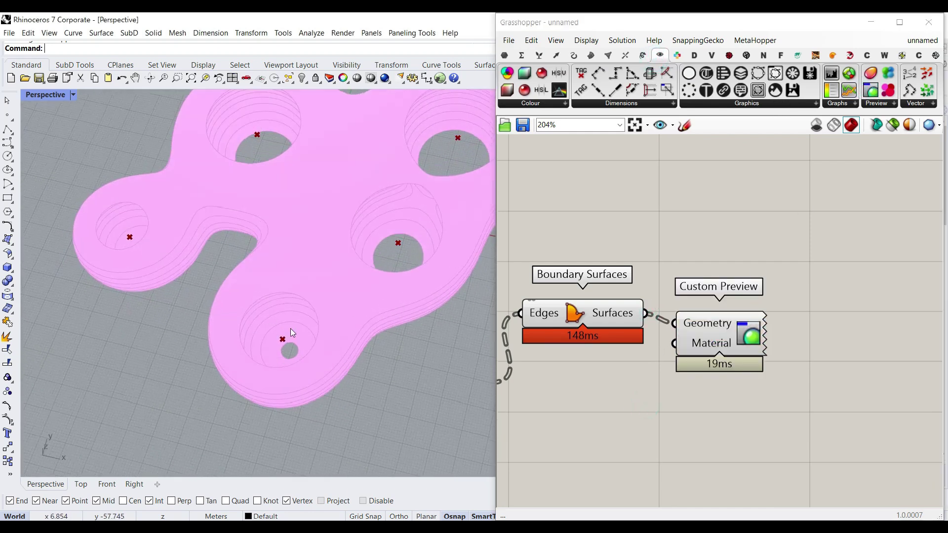
Extract the floor plates' edges by connecting Brep Edges to the Boundary Surfaces output
left_click(588, 56)
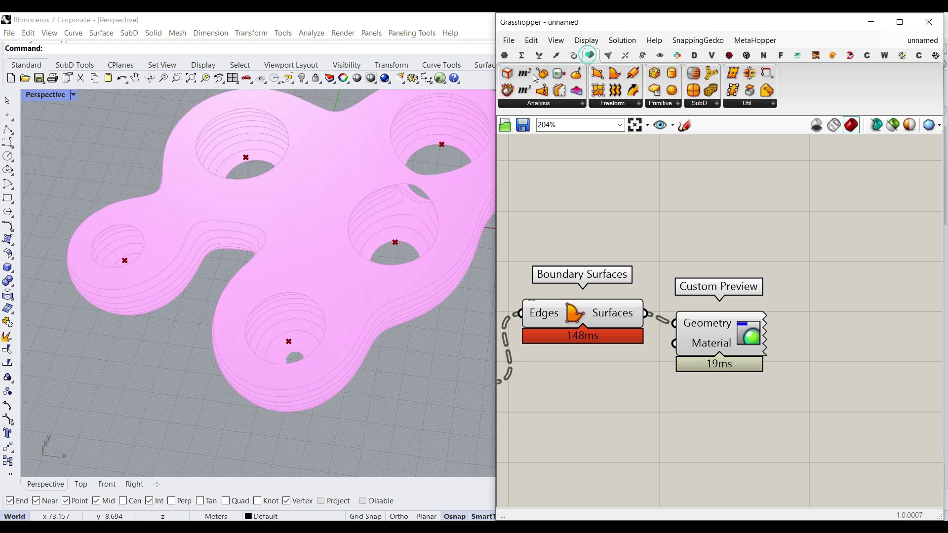
left_click_drag(677, 273, 731, 295)
left_click_drag(658, 294, 661, 294)
left_click_drag(703, 291, 731, 254)
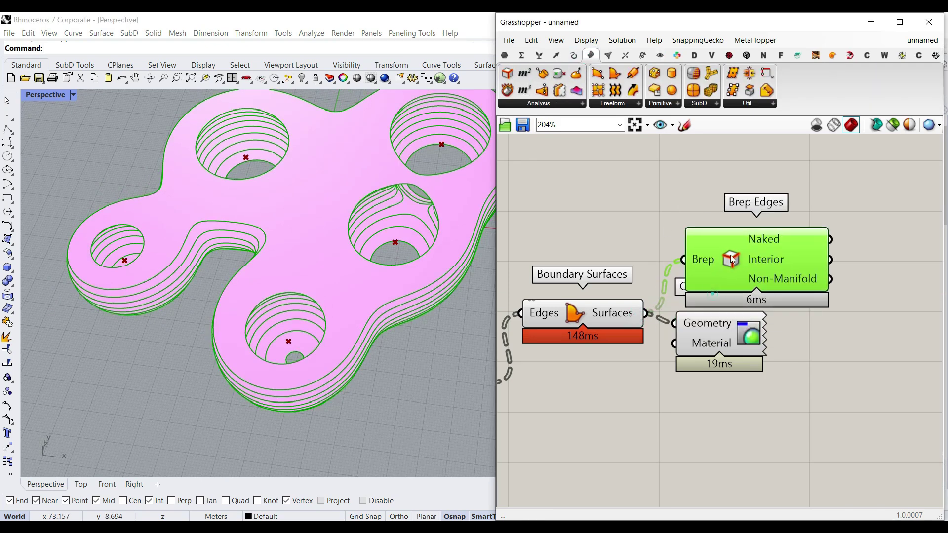
left_click(620, 208)
right_click_drag(346, 341, 344, 239)
scroll(269, 262, "up", 5)
right_click_drag(365, 306, 341, 395)
scroll(346, 348, "down", 7)
scroll(783, 347, "down", 2)
Add a Multiplication component beside the duplicated MetaBall and feed the charge values into its A input
right_click_drag(784, 347, 858, 330)
scroll(790, 341, "down", 2)
right_click_drag(679, 373, 804, 322)
scroll(722, 380, "up", 6)
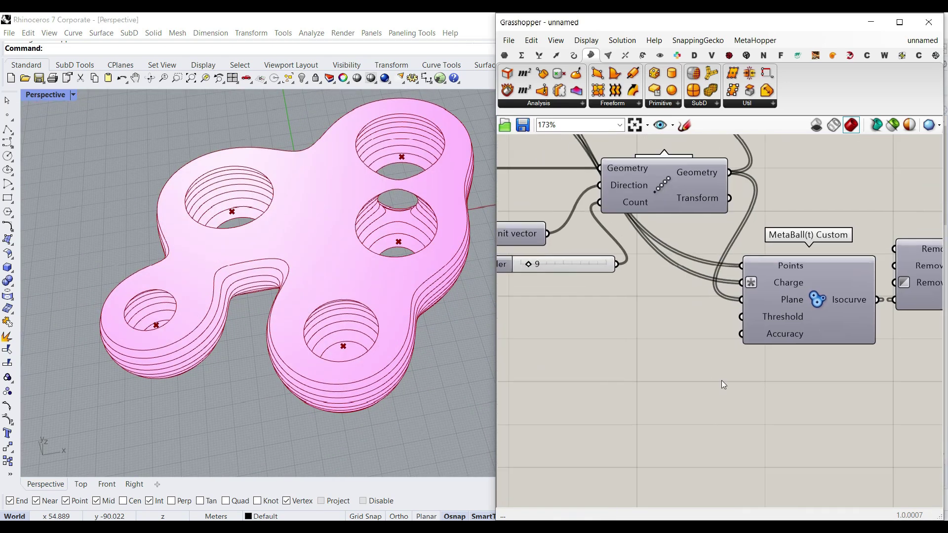
left_click(526, 56)
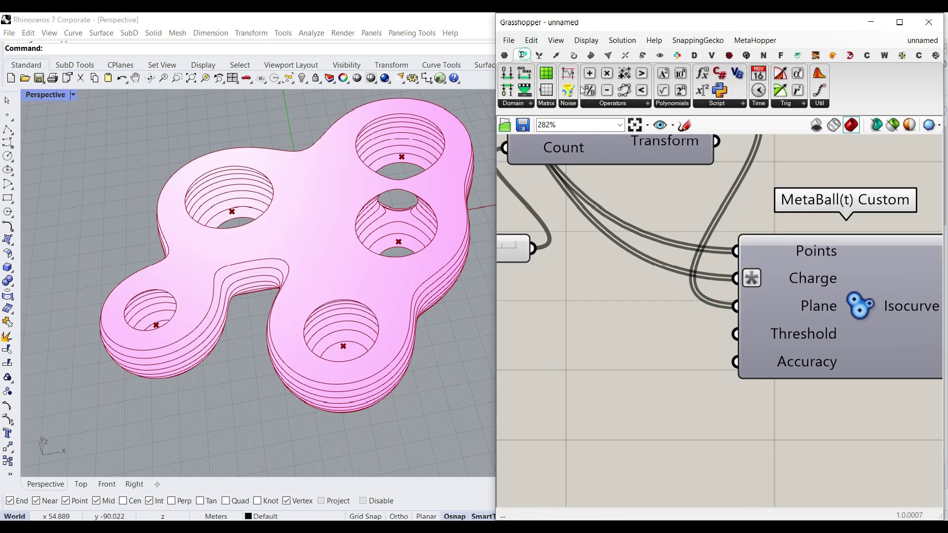
left_click_drag(629, 271, 652, 348)
scroll(798, 395, "down", 4)
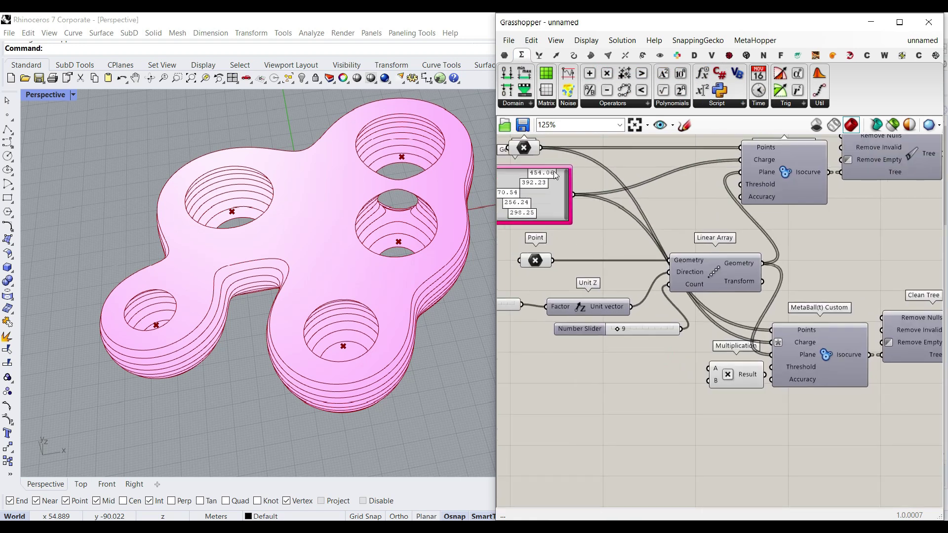
left_click_drag(574, 194, 709, 369)
scroll(782, 409, "up", 3)
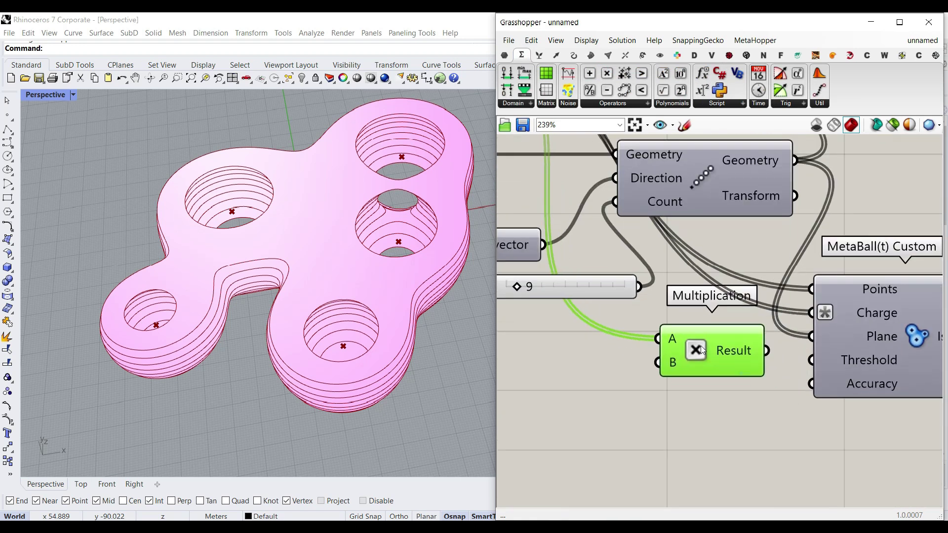
Feed the multiplication result into the duplicated MetaBall's Charge input and remove the expression stored on that input
right_click(865, 313)
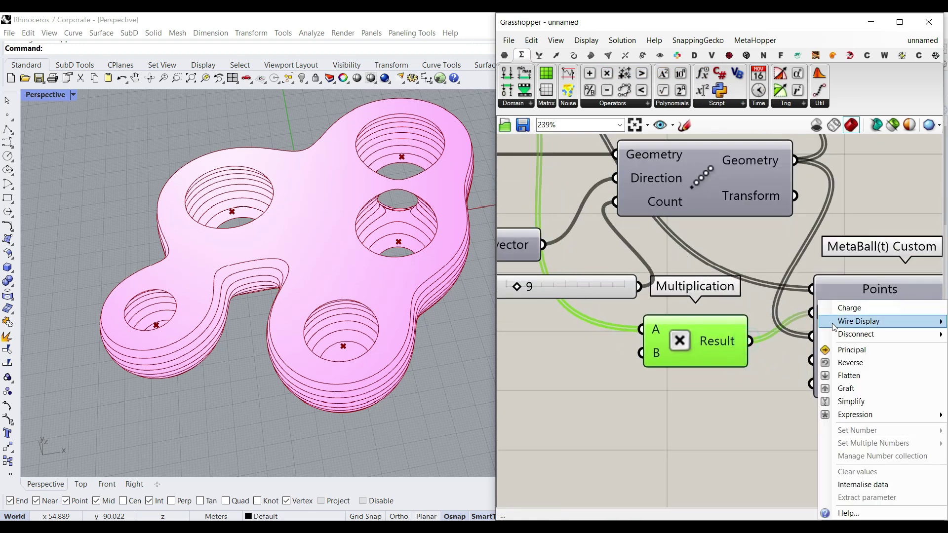
left_click(844, 408)
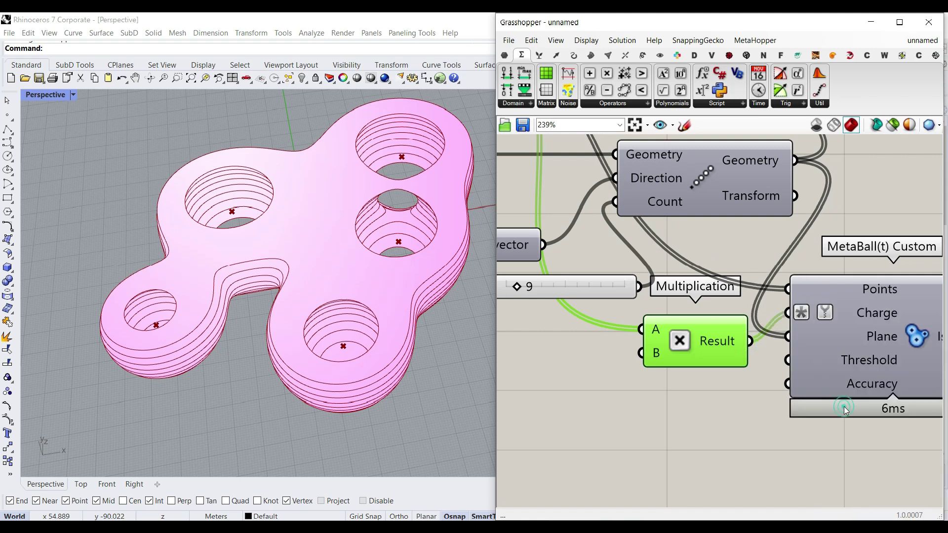
right_click(856, 312)
mouse_move(857, 415)
left_click_drag(724, 429, 717, 429)
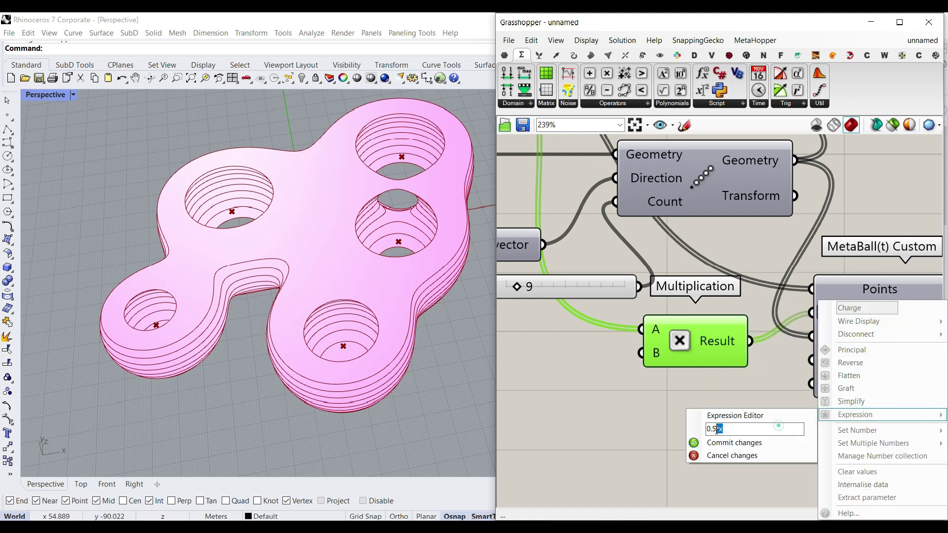
left_click(726, 443)
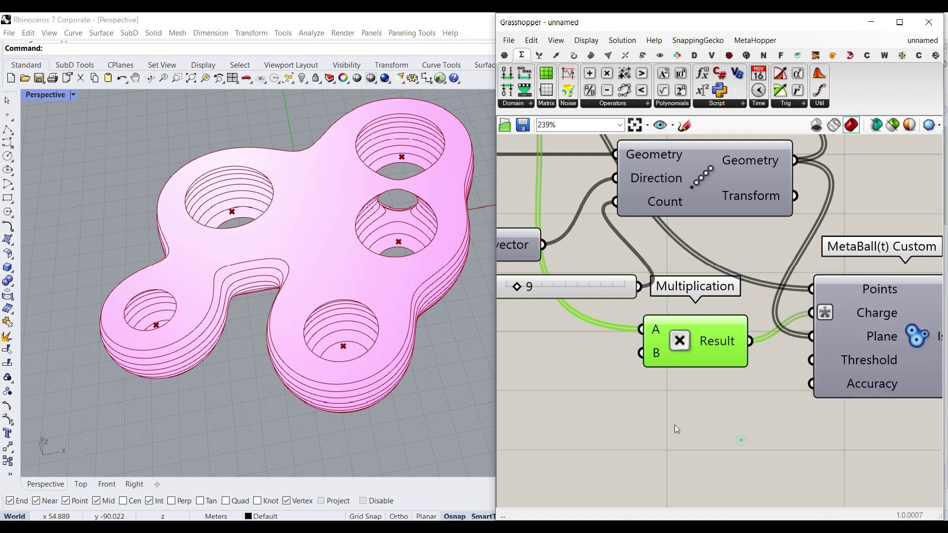
Add a number slider ranging from 0.10 to 0.90, connect it to the Multiplication's B input and set it to 0.76
double_click(567, 390)
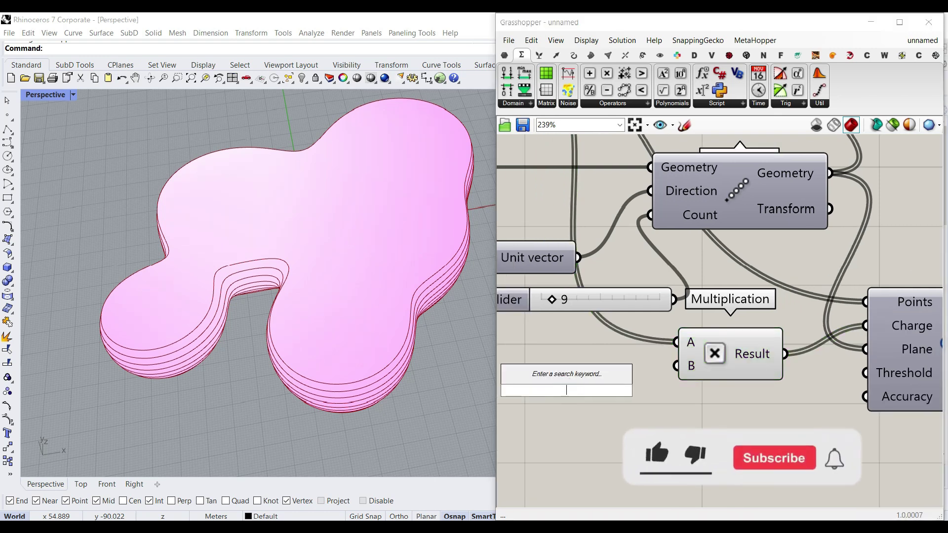
type("0.1..")
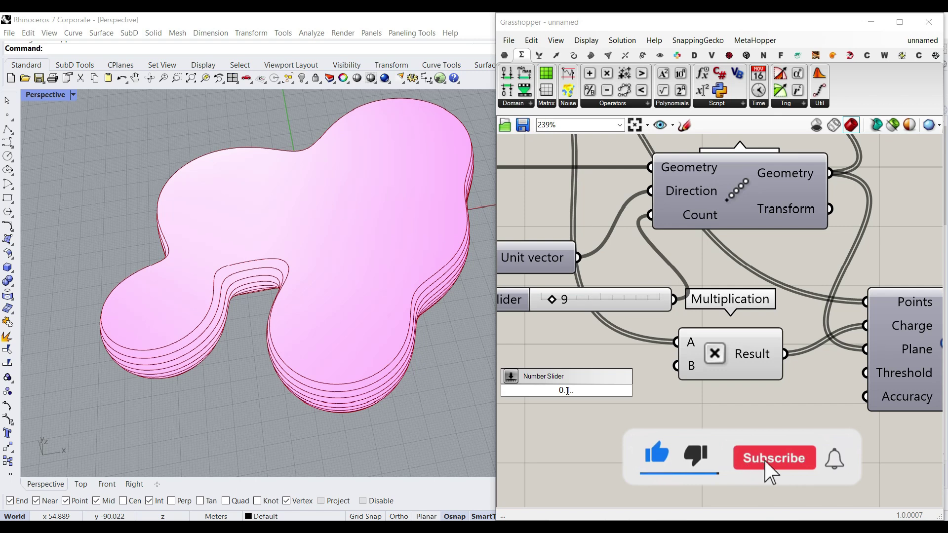
type("0.90")
key("Return")
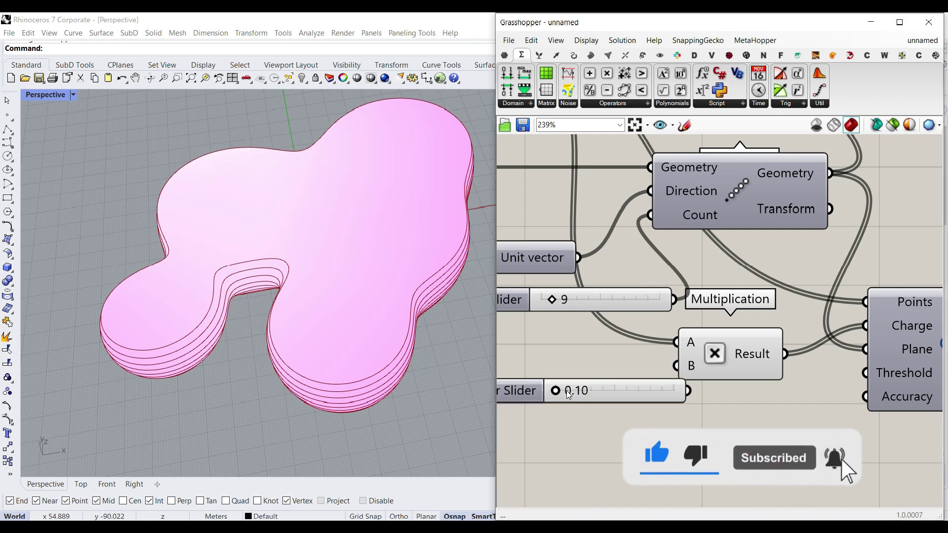
left_click_drag(690, 389, 677, 366)
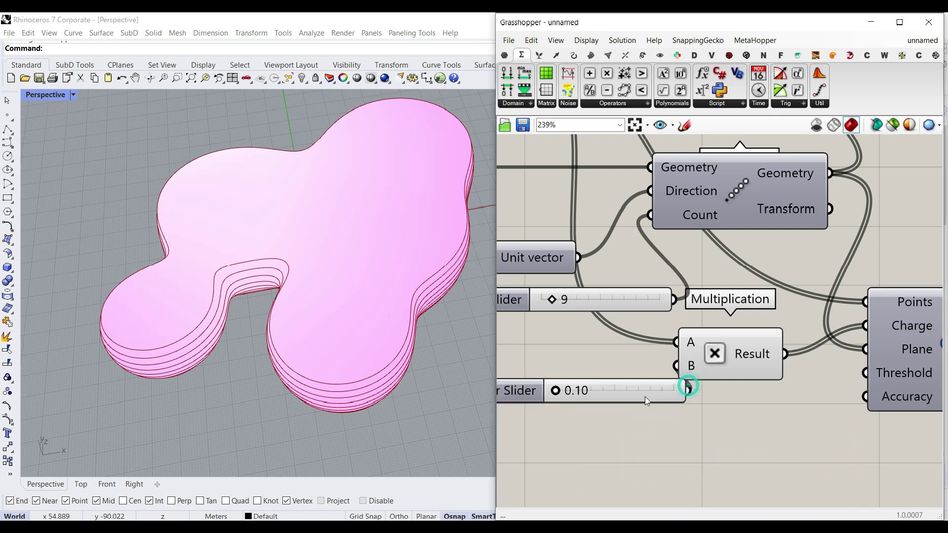
left_click_drag(642, 398, 596, 381)
left_click_drag(540, 374, 623, 373)
right_click_drag(346, 286, 351, 419)
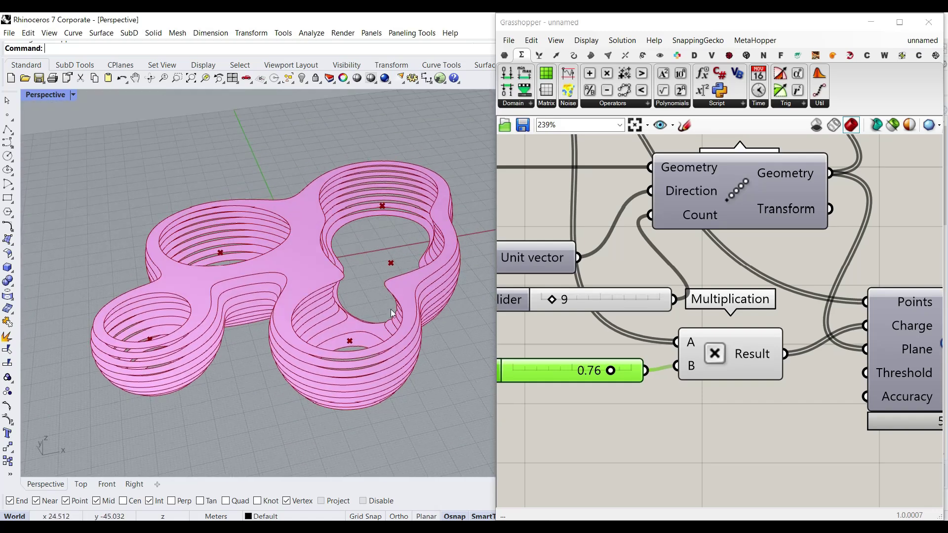
Try feeding the combined contour curves into a Surface parameter placed below Boundary Surfaces
scroll(706, 354, "down", 5)
scroll(707, 354, "up", 4)
scroll(725, 317, "down", 3)
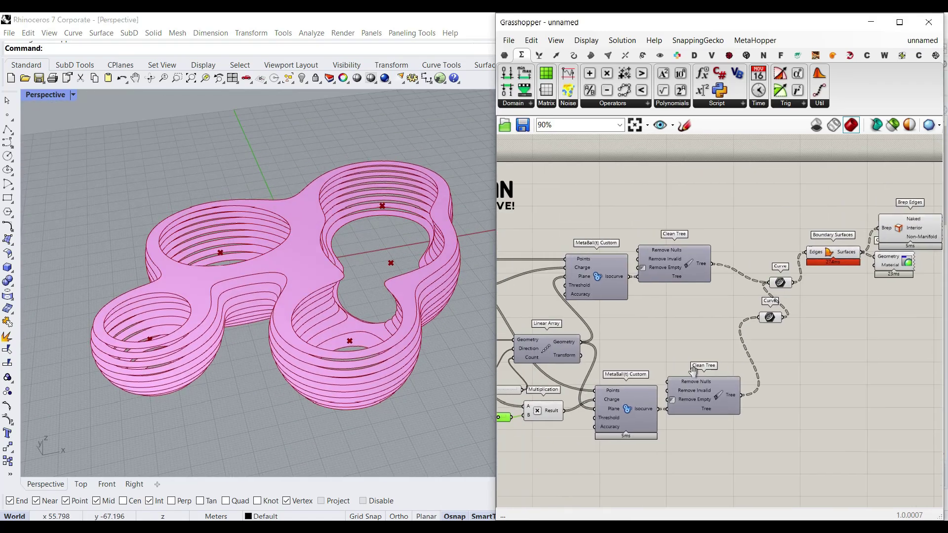
scroll(817, 296, "up", 3)
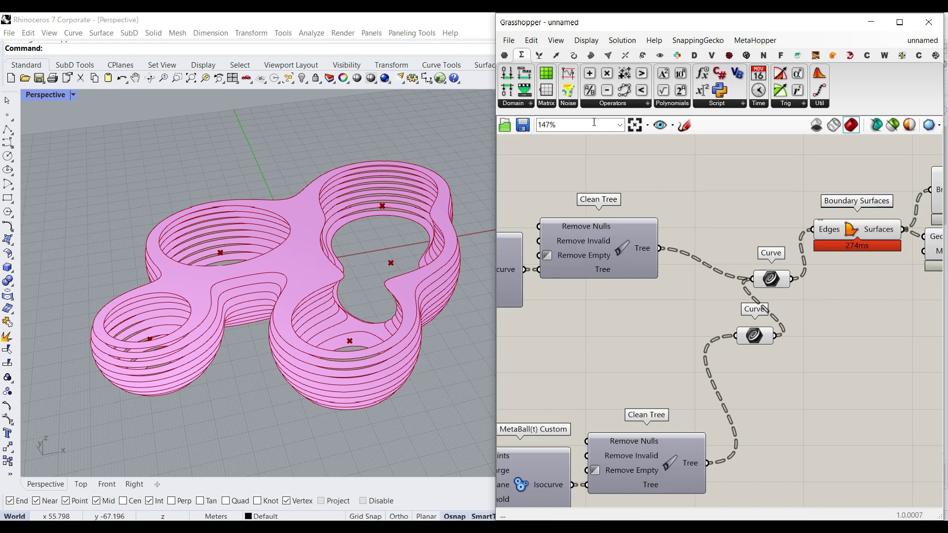
left_click(506, 56)
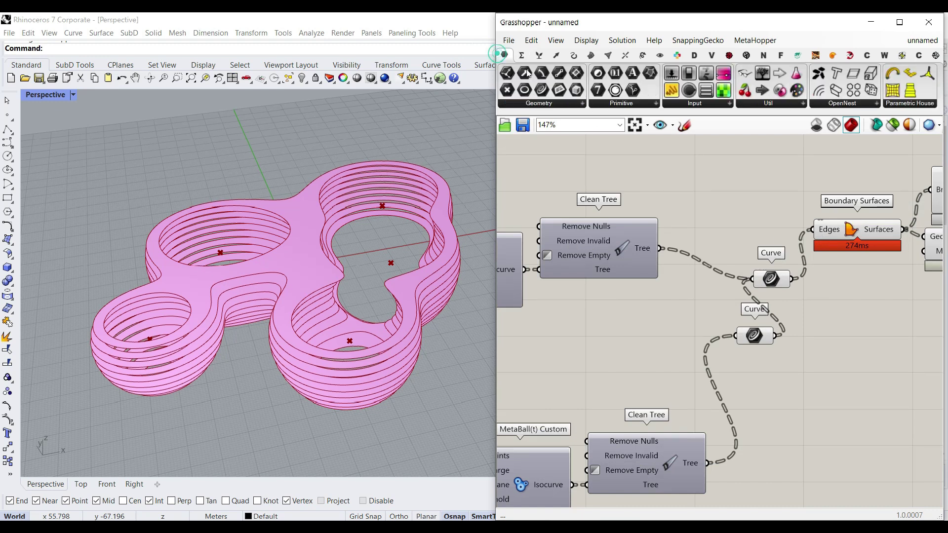
left_click(575, 101)
left_click_drag(606, 249, 839, 295)
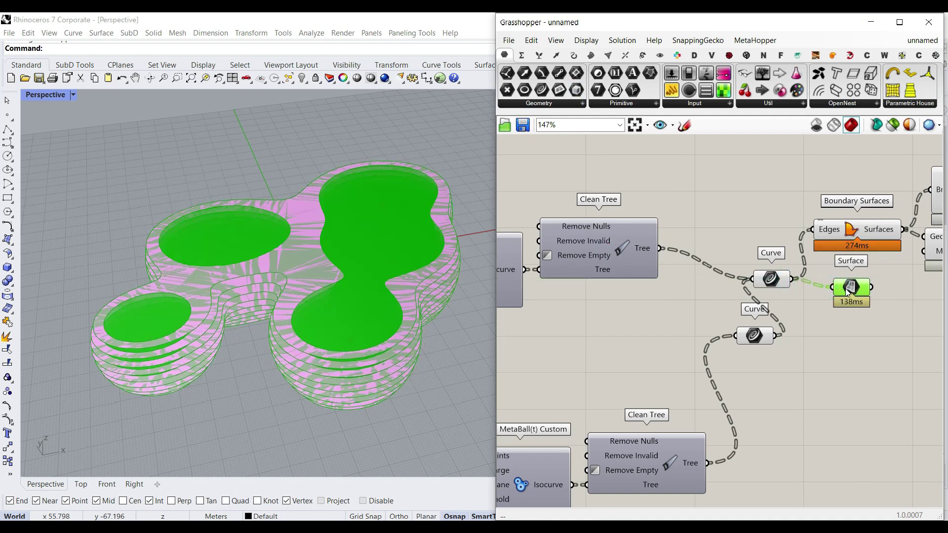
Delete the trial Surface parameter from the definition
right_click_drag(848, 293, 705, 303)
left_click_drag(788, 247, 781, 248)
left_click_drag(729, 297, 786, 200)
right_click_drag(370, 282, 371, 320)
left_click_drag(742, 319, 718, 289)
key("Delete")
Line up each Curve parameter with its own Clean Tree and shift Boundary Surfaces, Brep Edges and Custom Preview beside them
left_click_drag(778, 249, 787, 200)
left_click_drag(871, 300, 718, 182)
left_click_drag(701, 246, 751, 296)
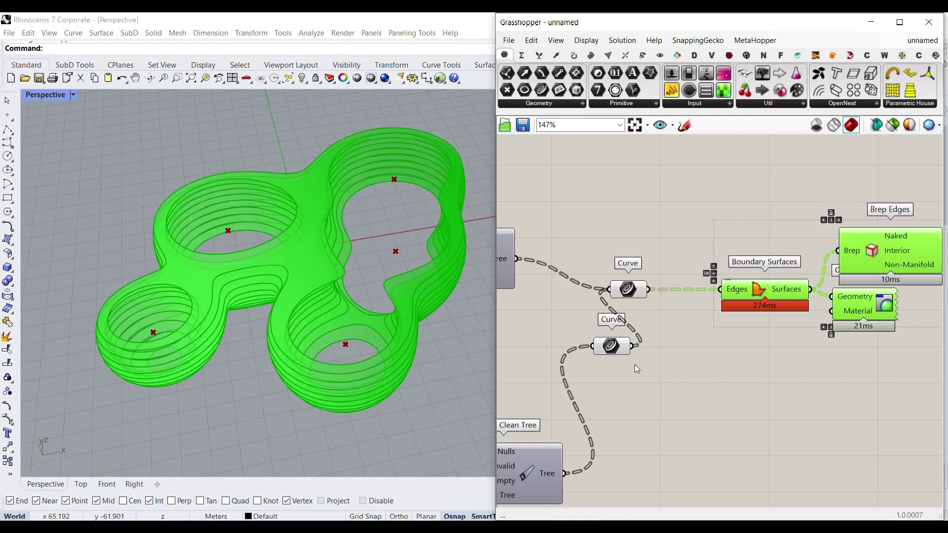
right_click_drag(636, 369, 752, 359)
left_click_drag(726, 338, 726, 464)
left_click_drag(745, 279, 745, 248)
left_click(779, 327)
Disable the lower Curve parameter that carries the inner contours
right_click_drag(728, 399, 733, 327)
right_click(734, 392)
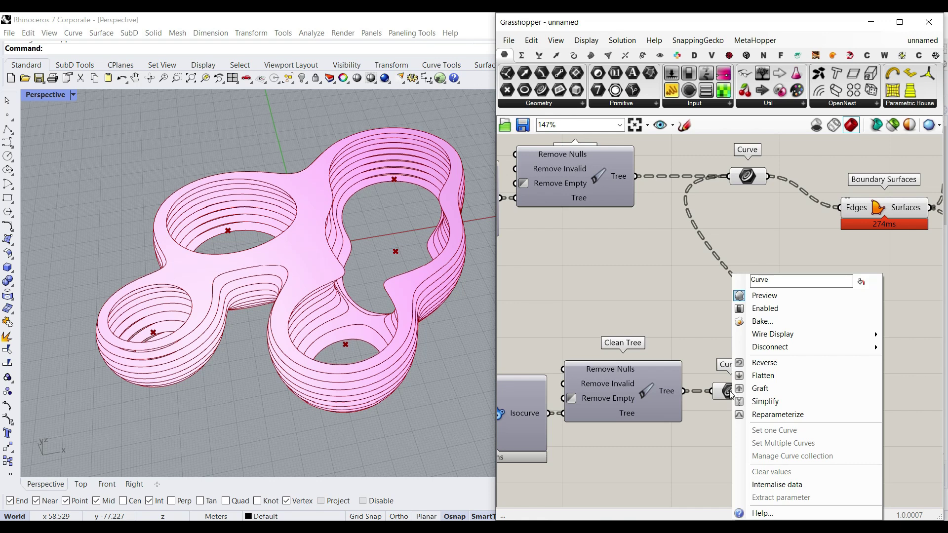
left_click(754, 311)
right_click_drag(689, 397, 813, 362)
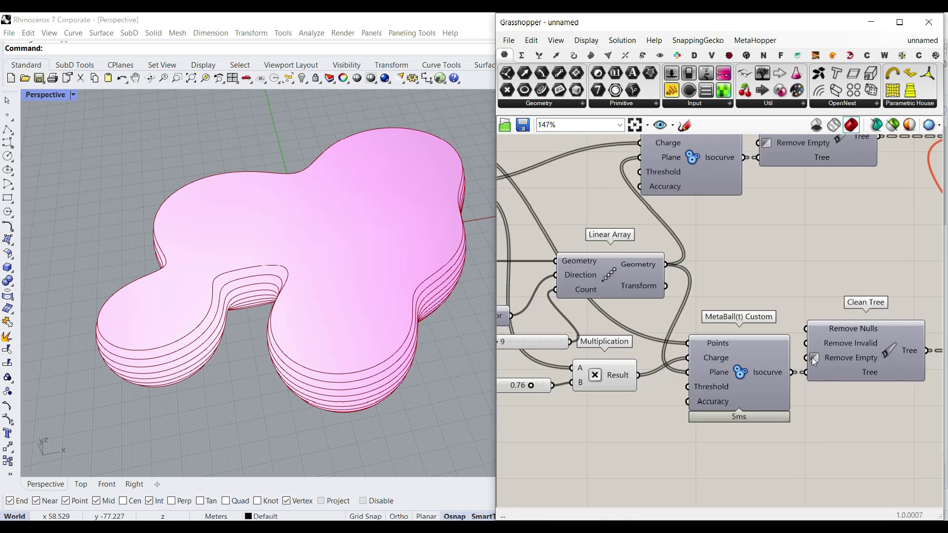
right_click_drag(840, 263, 593, 193)
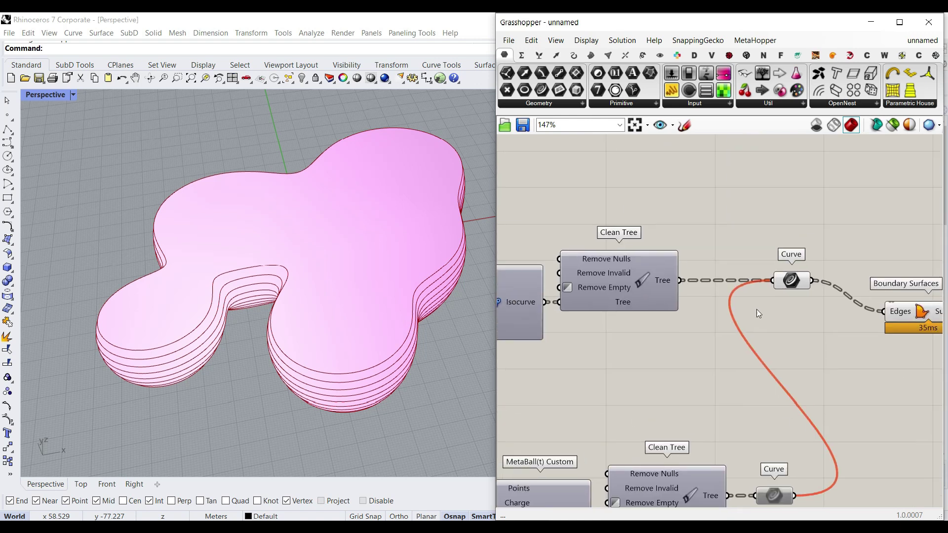
Set the Linear Array's Count slider to 26 while viewing the floor stack from the side
right_click_drag(768, 379, 570, 447)
left_click_drag(697, 389, 665, 357)
right_click_drag(346, 296, 275, 303)
scroll(275, 303, "up", 5)
right_click_drag(644, 382, 760, 348)
scroll(760, 348, "down", 4)
right_click_drag(605, 385, 679, 387)
scroll(559, 452, "up", 5)
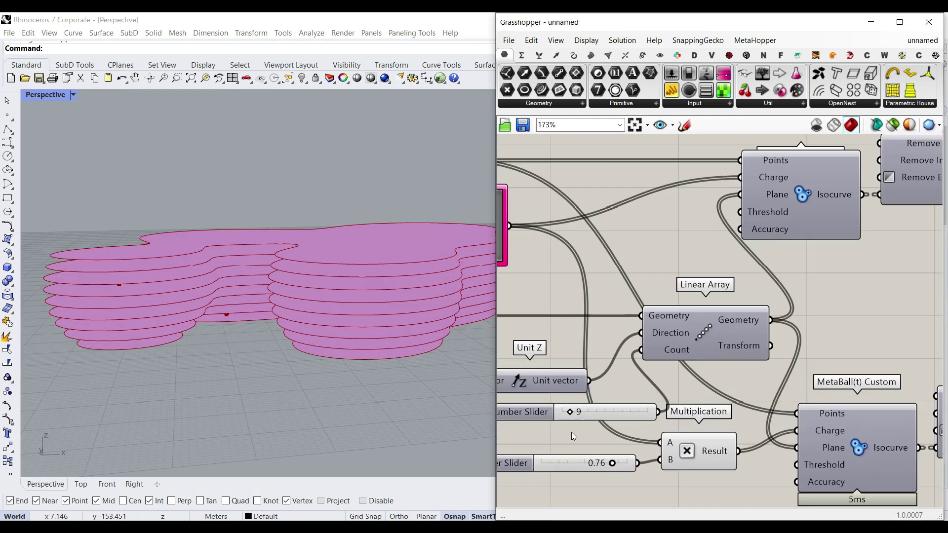
left_click_drag(570, 408, 585, 408)
Disconnect the wire feeding the lower MetaBall's Points input
scroll(727, 342, "down", 4)
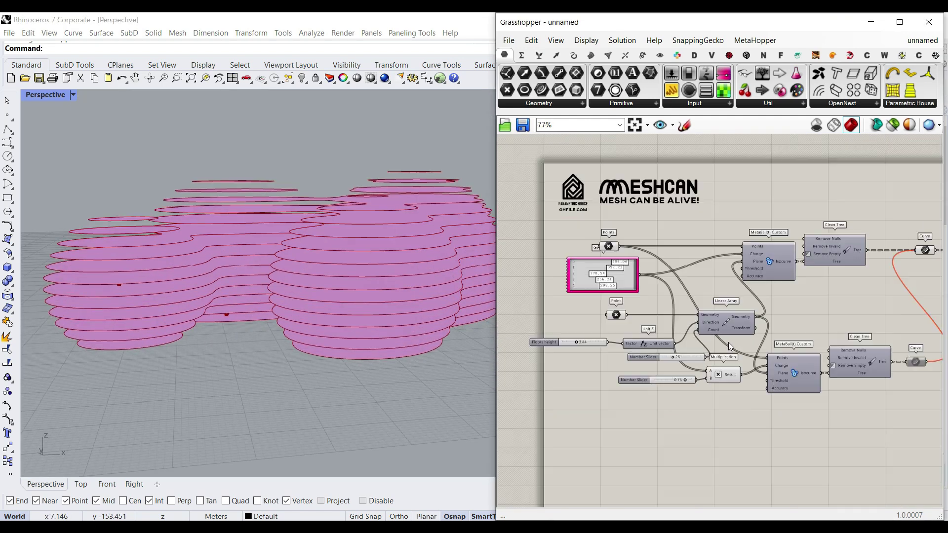
right_click_drag(728, 342, 600, 341)
left_click_drag(822, 424, 511, 368)
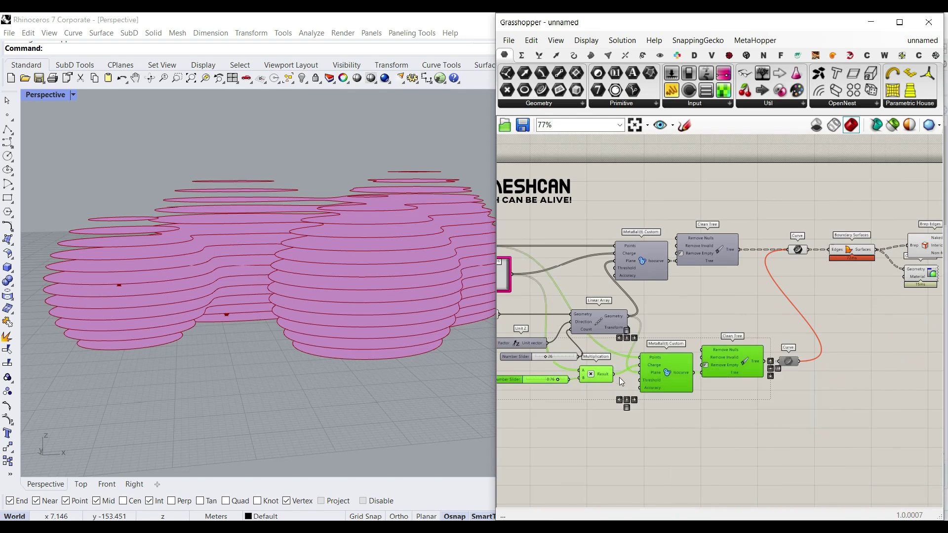
left_click(660, 402)
scroll(753, 348, "up", 4)
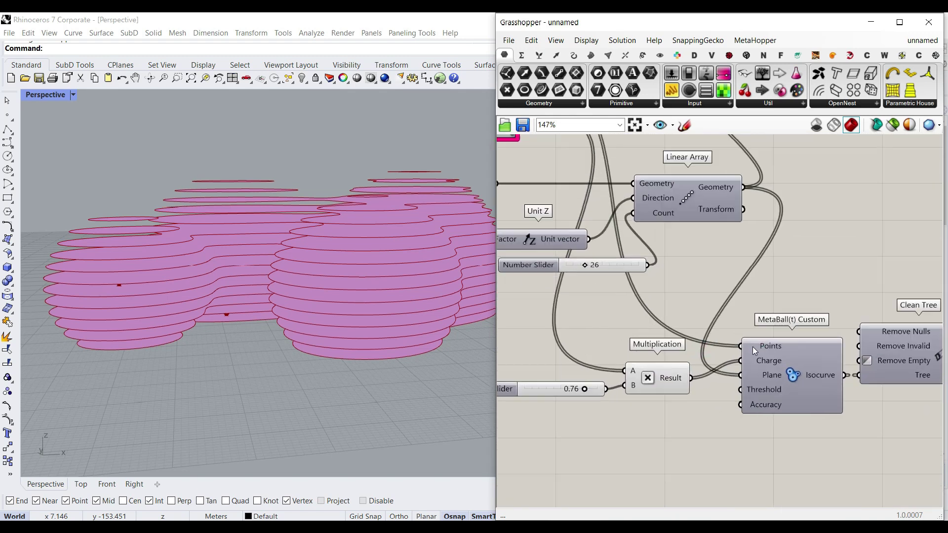
right_click(753, 347)
mouse_move(835, 320)
left_click(893, 348)
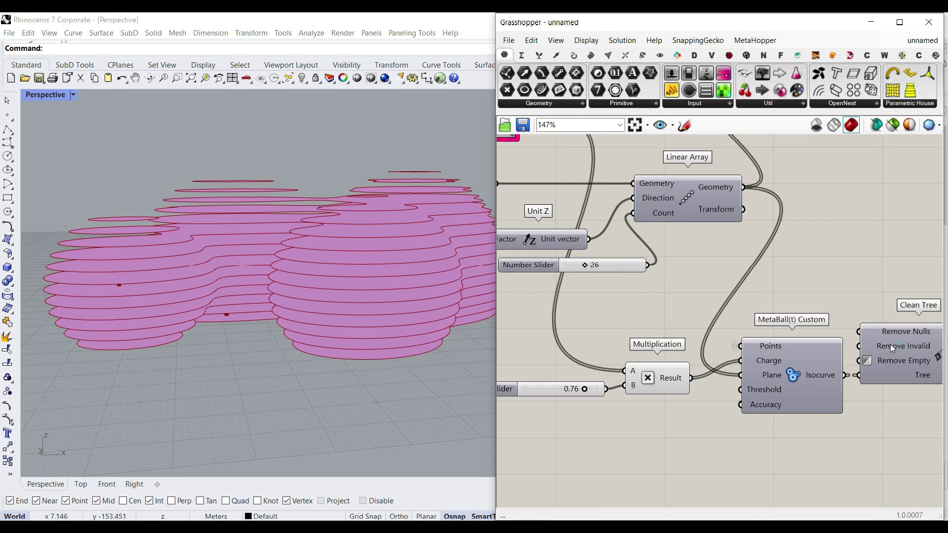
Disconnect the lower MetaBall's Plane input and the Multiplication's A input
right_click(765, 378)
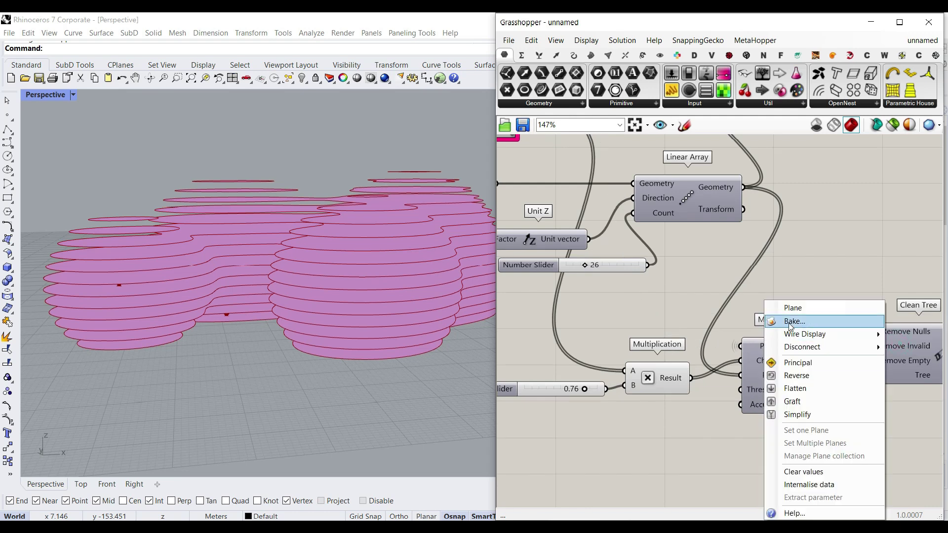
left_click(791, 332)
left_click(739, 358)
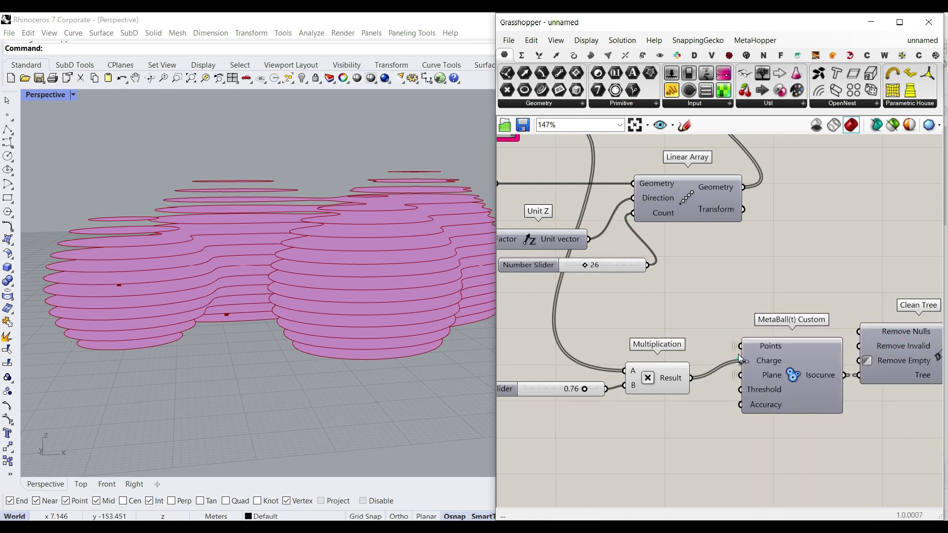
right_click(625, 371)
mouse_move(665, 333)
left_click(796, 360)
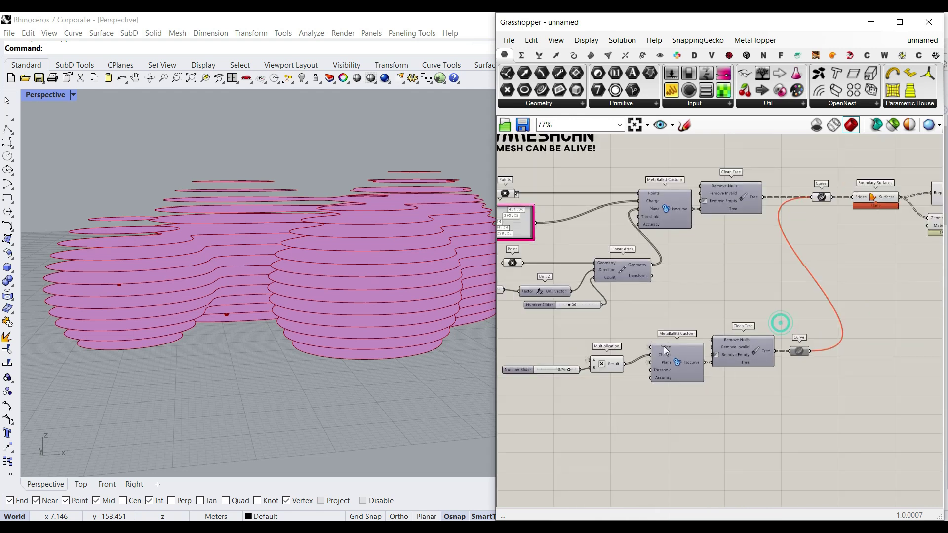
Move the detached inner-contour components, from the 0.76 slider to the disabled Curve, further below the main definition
left_click_drag(779, 322, 804, 354)
left_click_drag(836, 409, 499, 346)
left_click_drag(665, 362, 666, 434)
left_click(686, 344)
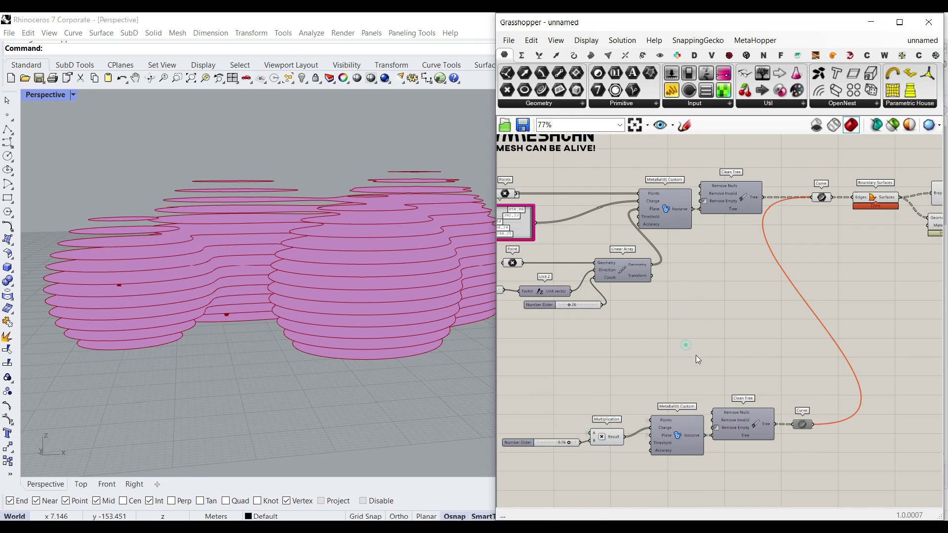
Examine the stacked floor plates and the smoothness of their contour edges up close in the Perspective view
scroll(629, 337, "down", 3)
scroll(758, 374, "up", 2)
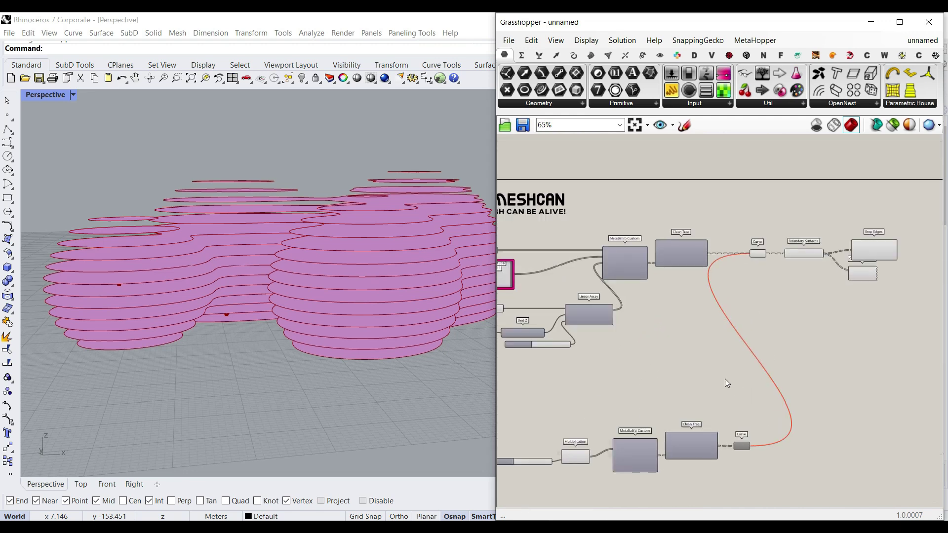
scroll(724, 381, "up", 1)
scroll(743, 289, "up", 1)
right_click_drag(743, 289, 606, 348)
scroll(839, 320, "up", 2)
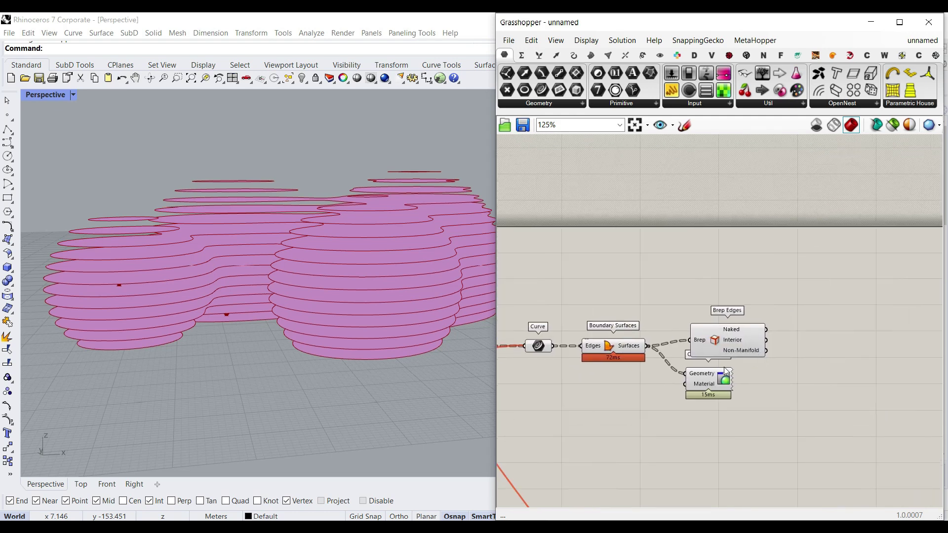
right_click_drag(276, 284, 292, 299)
right_click_drag(730, 357, 808, 334)
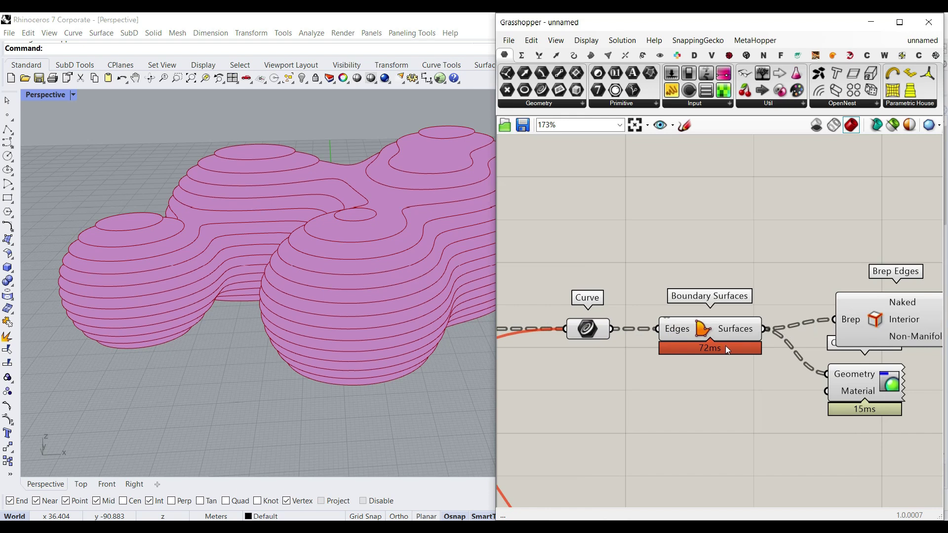
right_click_drag(349, 345, 313, 334)
scroll(334, 296, "up", 8)
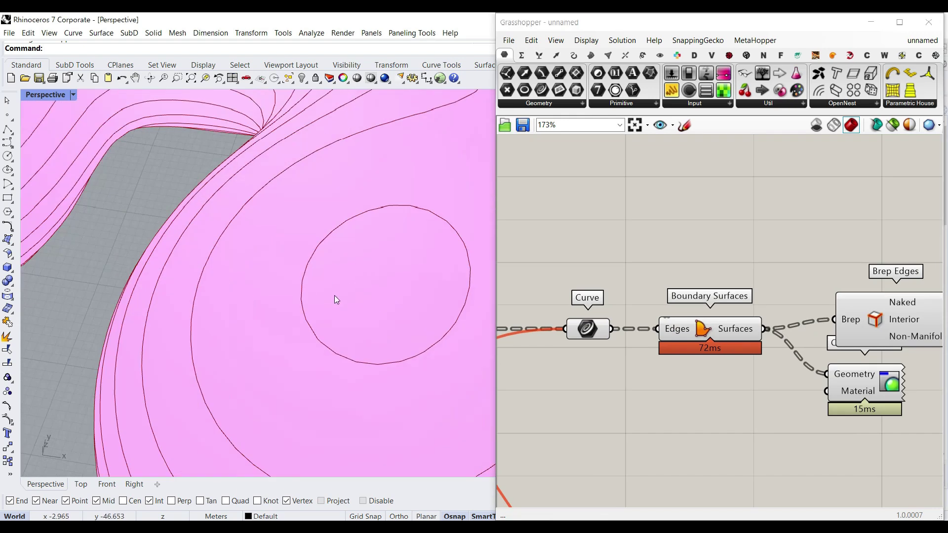
Make room after the upper Curve parameter and insert a Rebuild Curve component between it and Boundary Surfaces
left_click_drag(913, 434, 730, 297)
left_click_drag(716, 332, 809, 332)
left_click(693, 266)
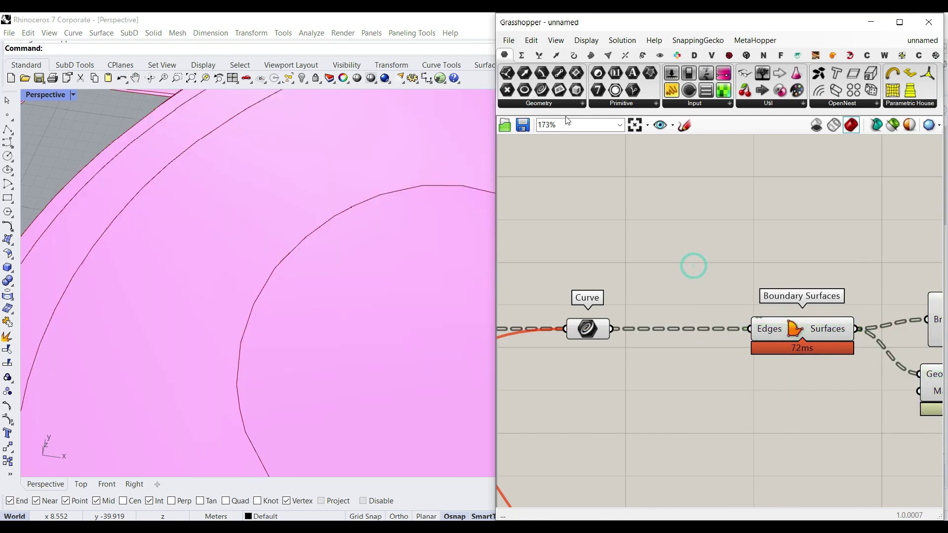
left_click(573, 56)
left_click(868, 104)
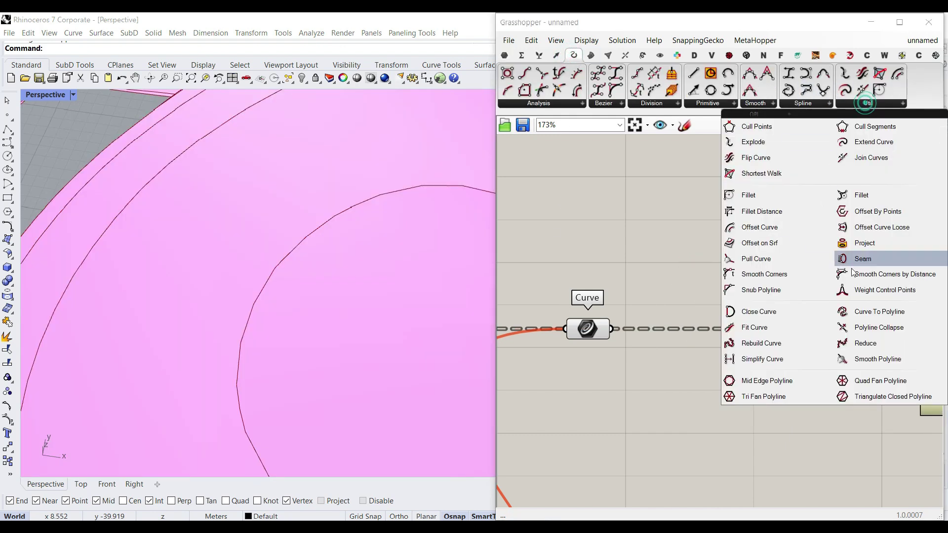
left_click(771, 343)
left_click(691, 388)
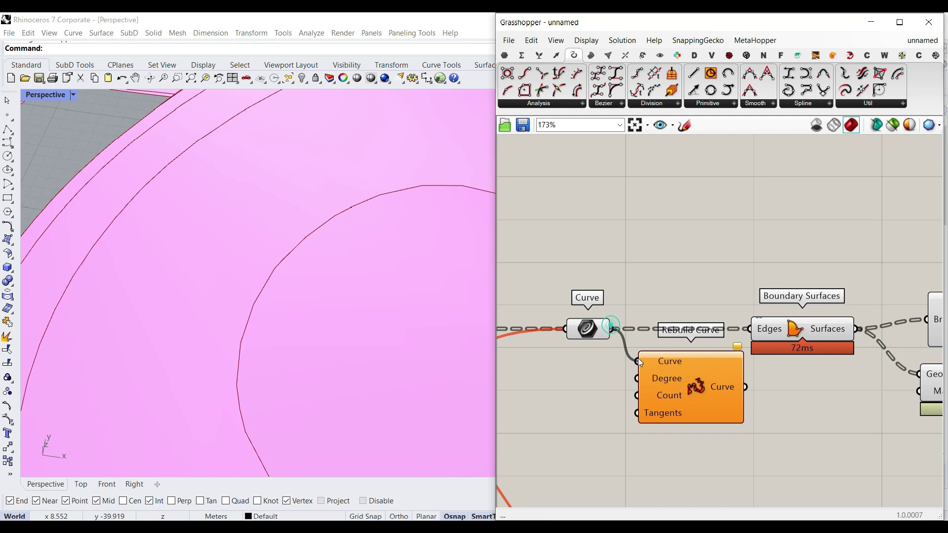
left_click_drag(639, 363, 638, 362)
left_click_drag(774, 368, 773, 368)
Add a panel containing 3 and connect it to the Rebuild Curve's Degree input
right_click_drag(580, 399, 686, 389)
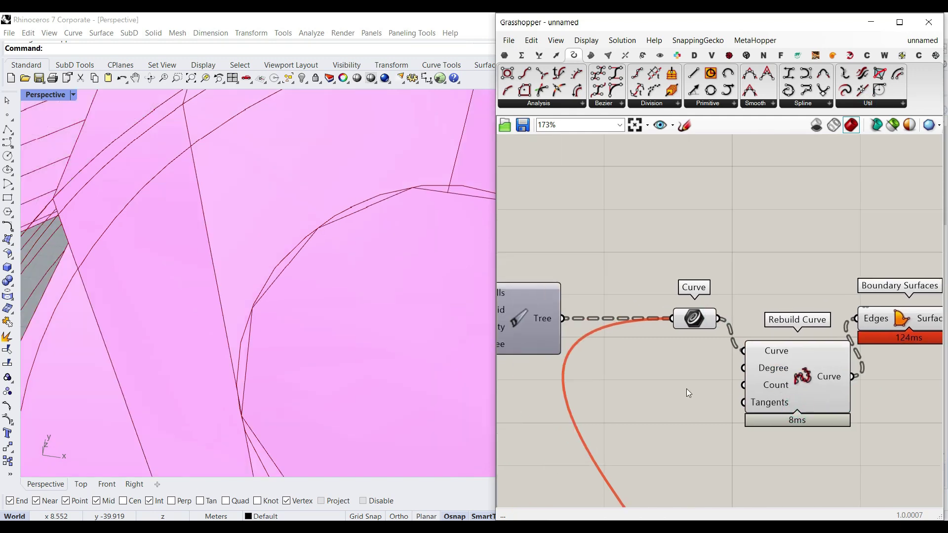
double_click(686, 389)
type("3")
key("Return")
left_click_drag(736, 379, 738, 379)
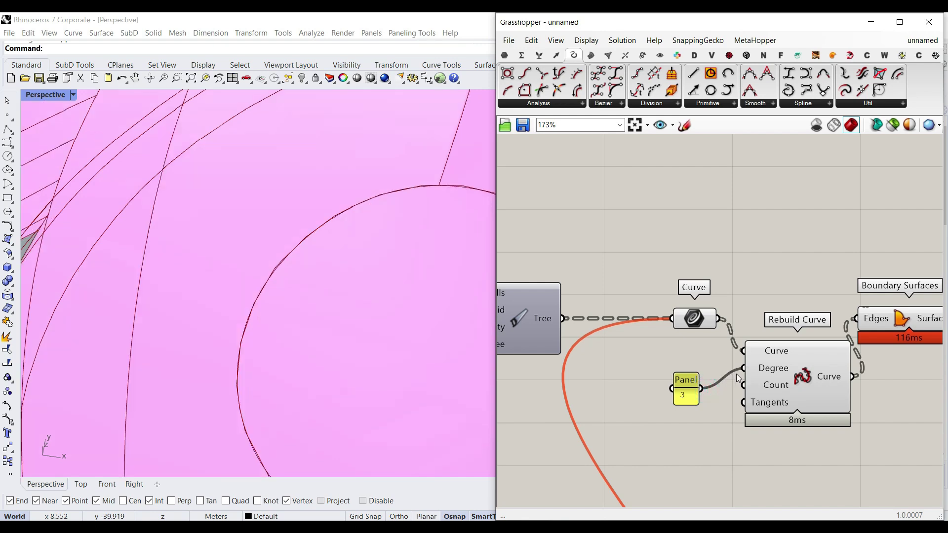
Add a number slider of 120, connect it to the Rebuild Curve's Count input, and check the rebuilt curves
double_click(657, 411)
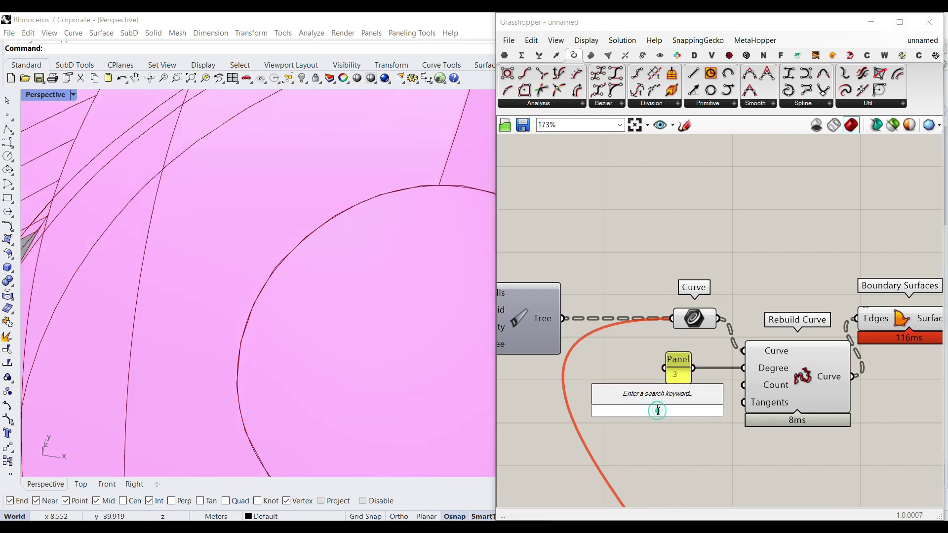
type("120")
key("Return")
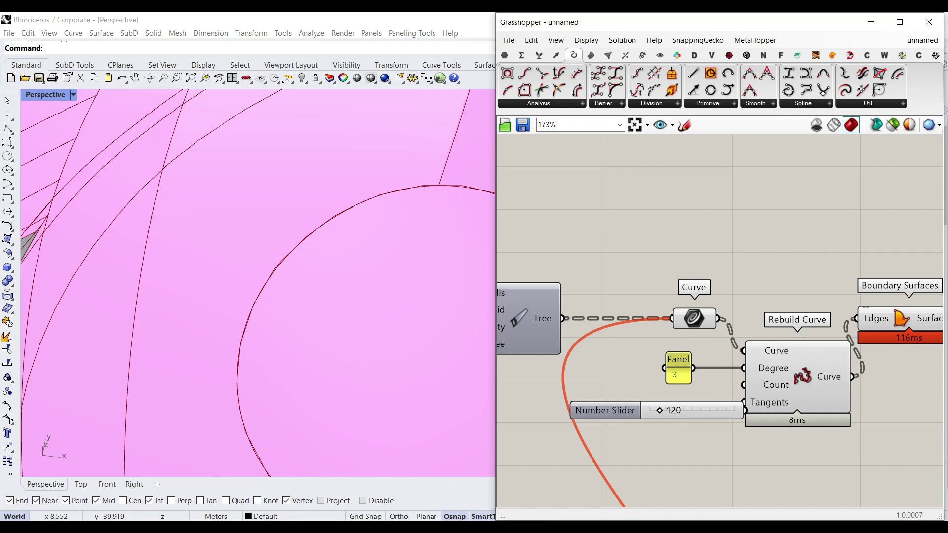
left_click_drag(715, 413, 687, 402)
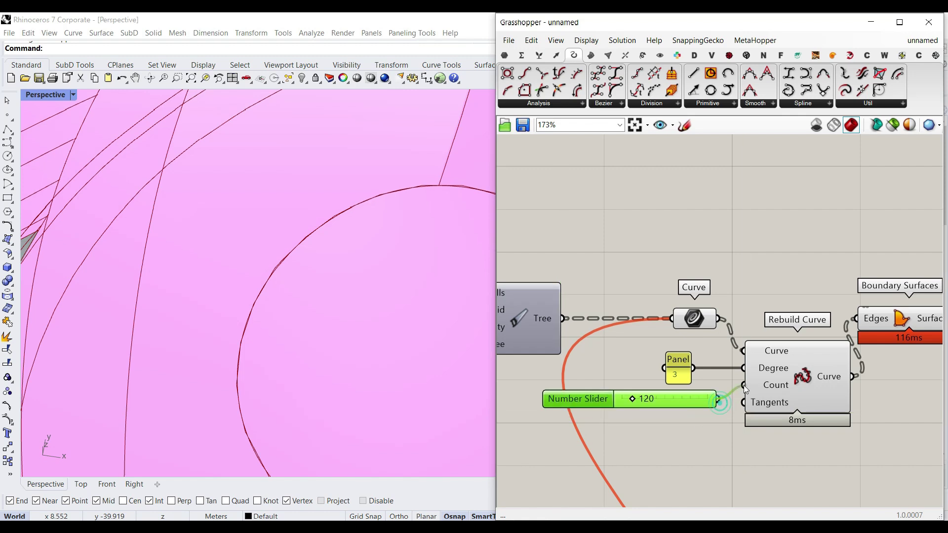
left_click_drag(745, 390, 744, 386)
left_click(693, 445)
left_click(791, 387)
right_click_drag(257, 306, 400, 352)
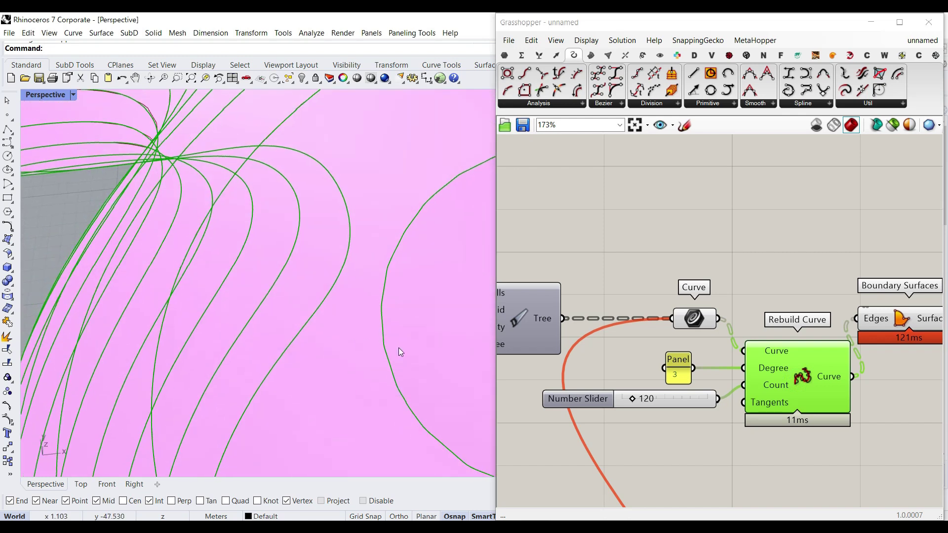
Inspect the rebuilt curves' control points up close with a temporary Control Polygon component and delete the component
right_click_drag(854, 386, 808, 385)
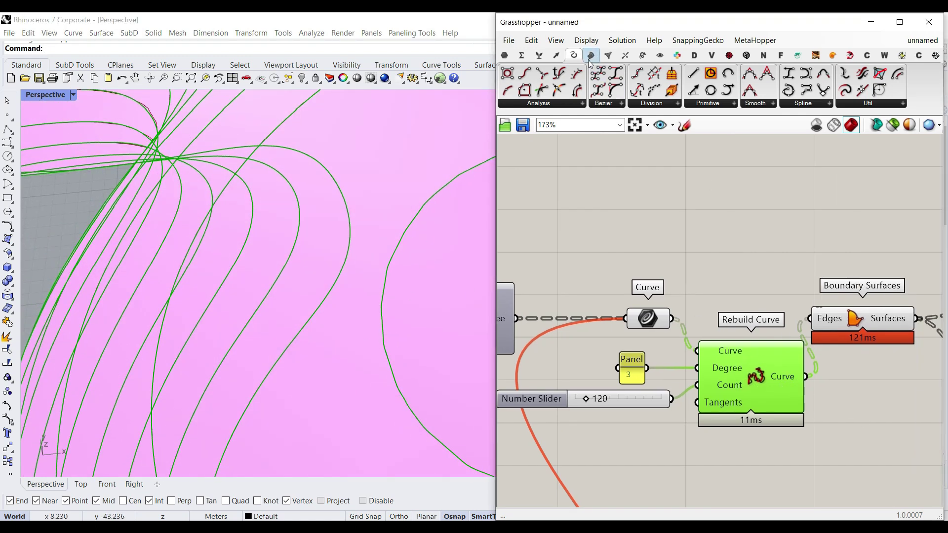
left_click_drag(848, 402, 872, 394)
left_click_drag(806, 377, 820, 393)
scroll(233, 336, "down", 8)
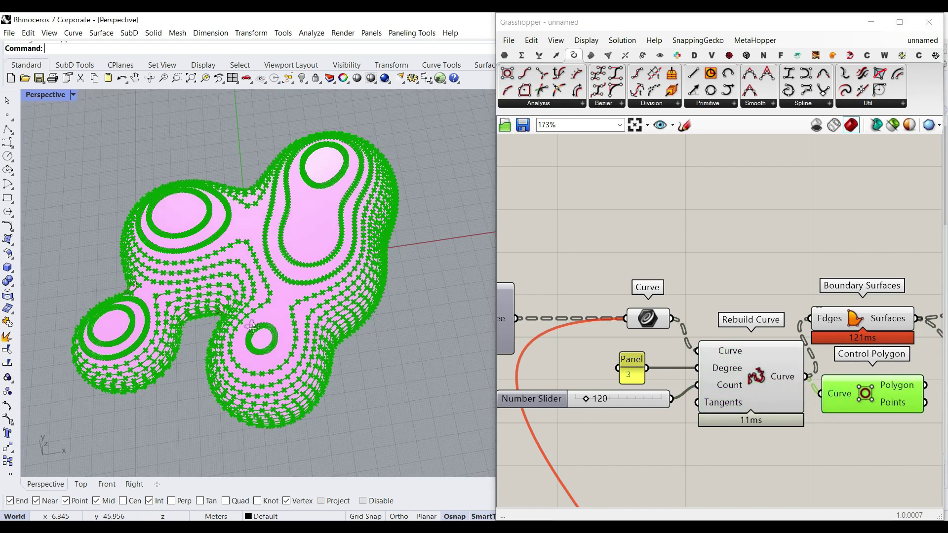
scroll(252, 326, "up", 8)
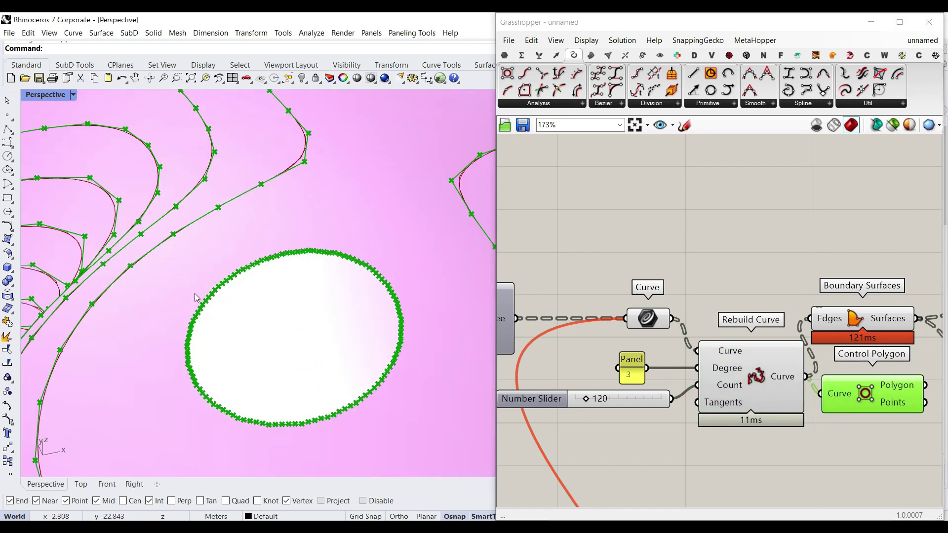
scroll(206, 326, "up", 5)
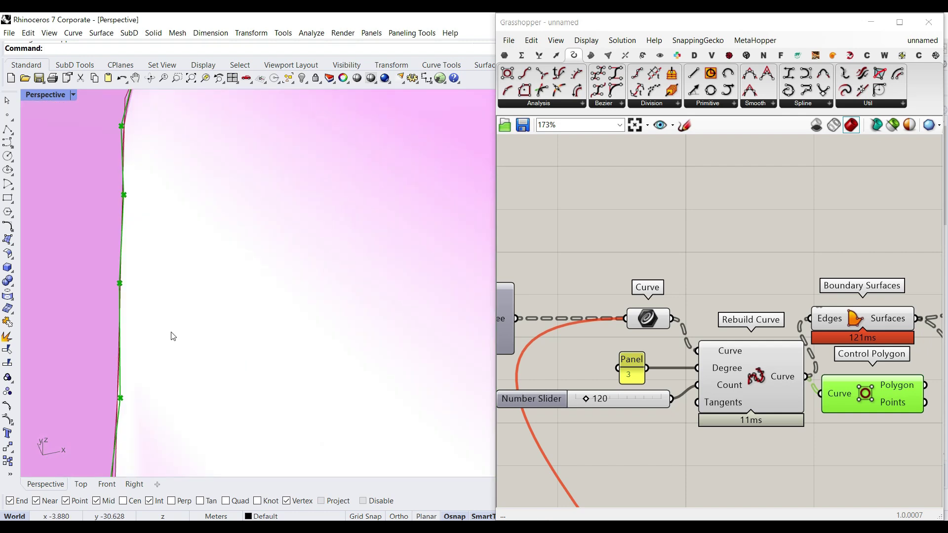
scroll(173, 337, "down", 3)
scroll(171, 289, "up", 4)
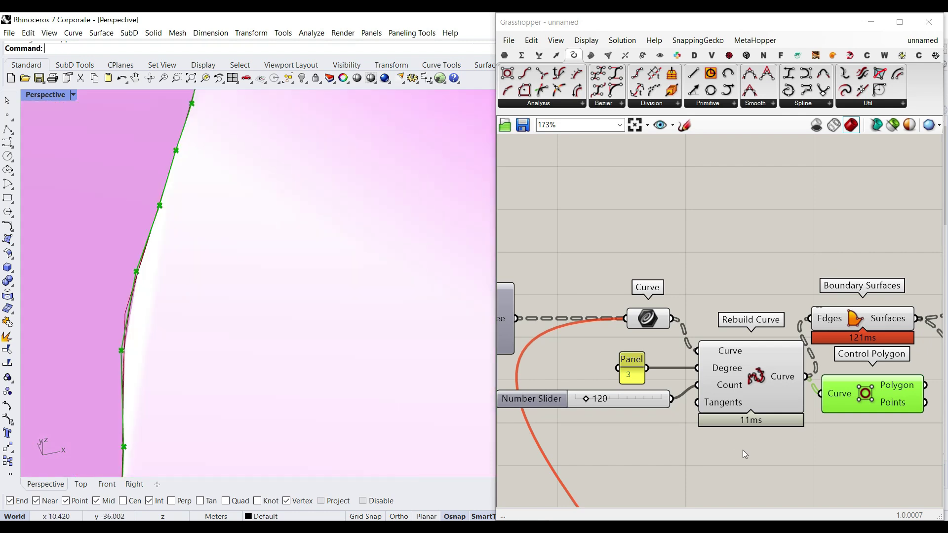
left_click(861, 399)
key("Delete")
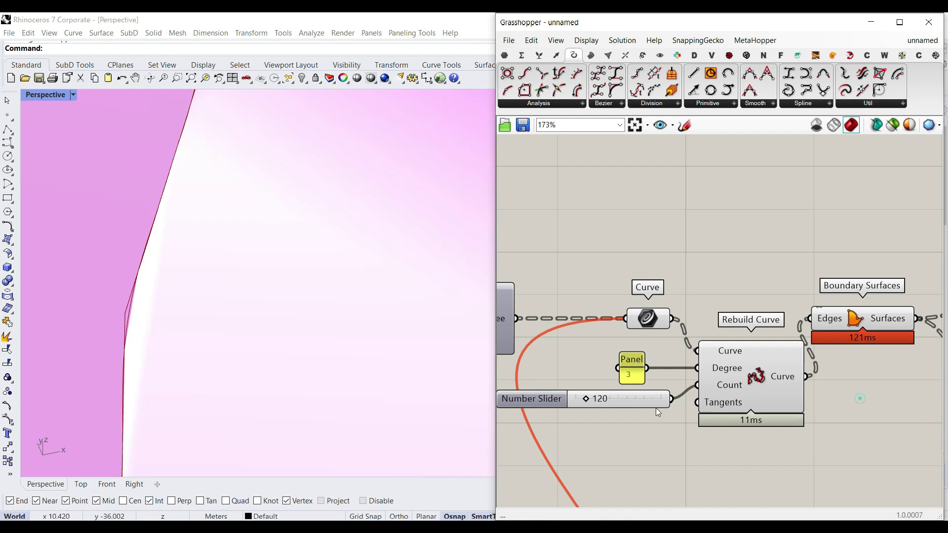
Reduce the Rebuild Curve's Count slider to 22 while checking the contour shapes of the floor plates
left_click_drag(586, 401, 580, 399)
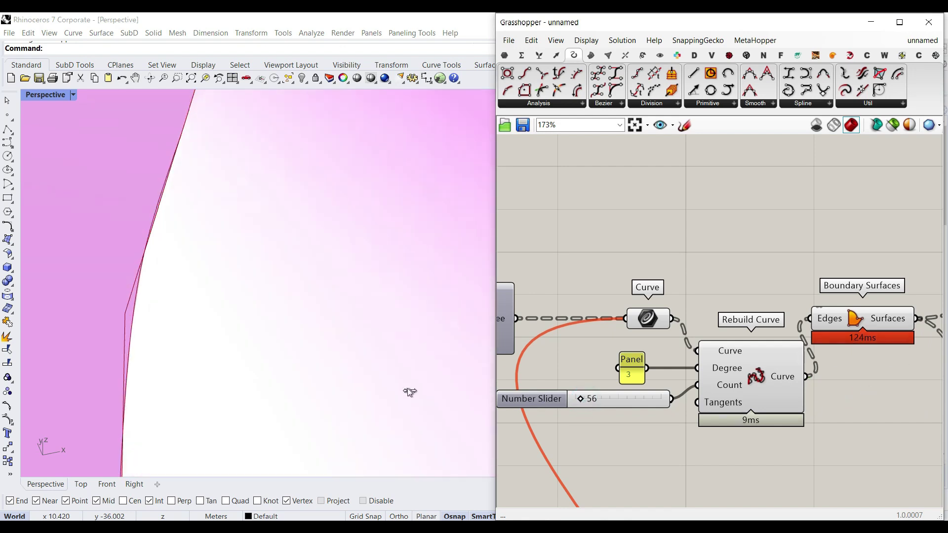
scroll(194, 309, "down", 10)
right_click_drag(194, 309, 173, 305)
scroll(165, 278, "up", 2)
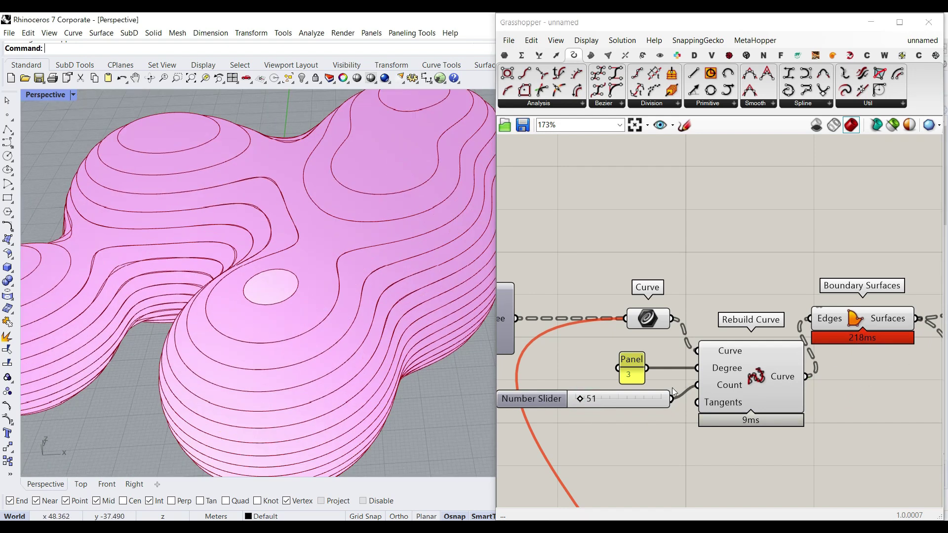
left_click_drag(580, 400, 581, 400)
scroll(409, 281, "down", 3)
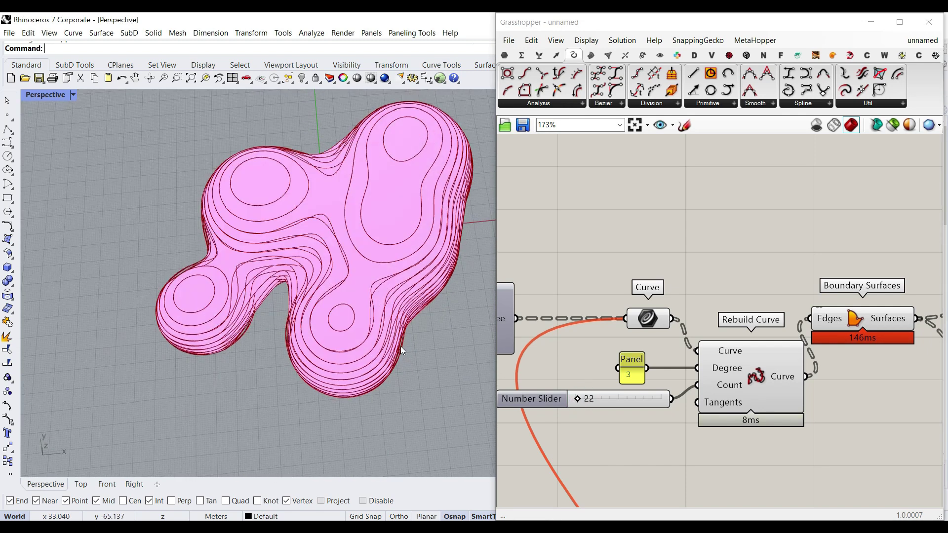
left_click_drag(772, 464, 622, 279)
right_click(621, 227)
left_click(634, 243)
Bake the Boundary Surfaces output as a test, inspect the baked plates up close, and remove them
right_click_drag(252, 395, 288, 352)
scroll(285, 352, "up", 4)
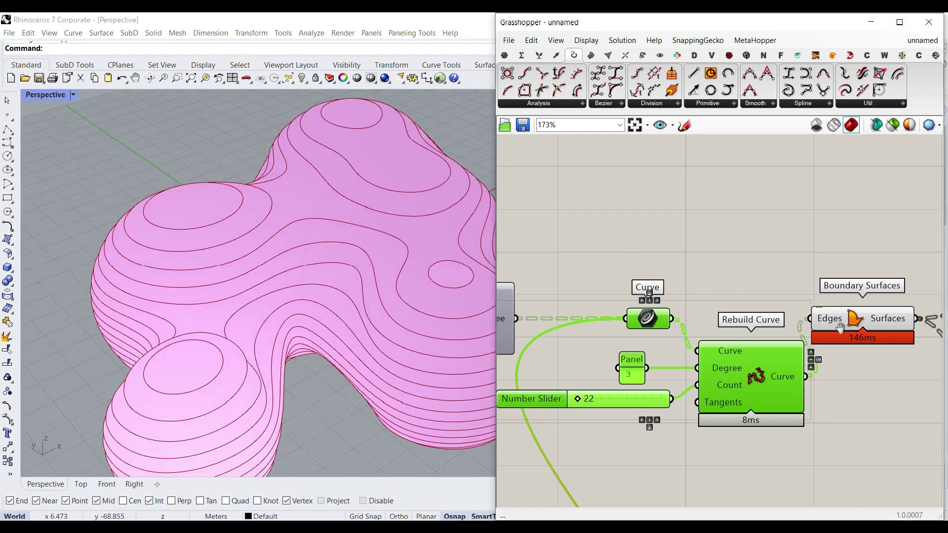
right_click_drag(841, 326, 721, 327)
right_click(777, 323)
left_click(803, 352)
left_click(813, 451)
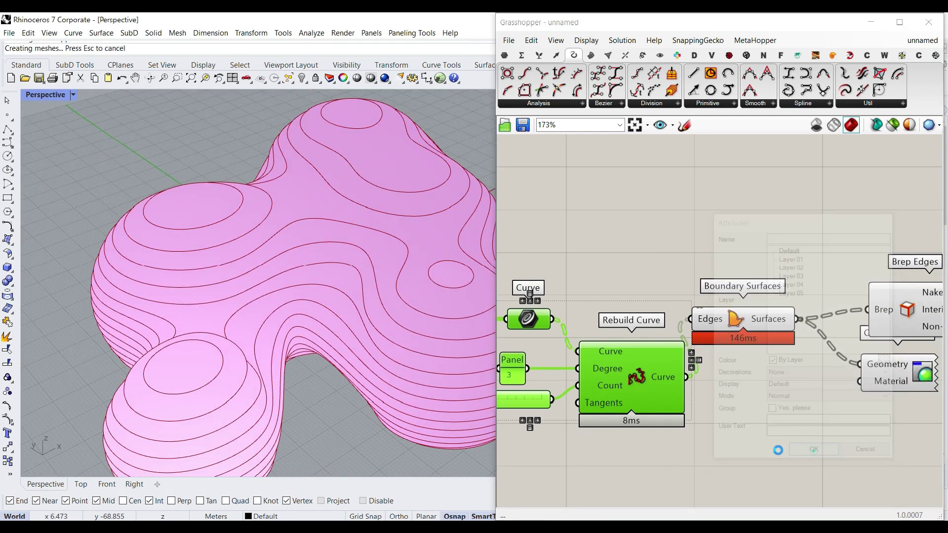
scroll(281, 365, "up", 5)
left_click(298, 247)
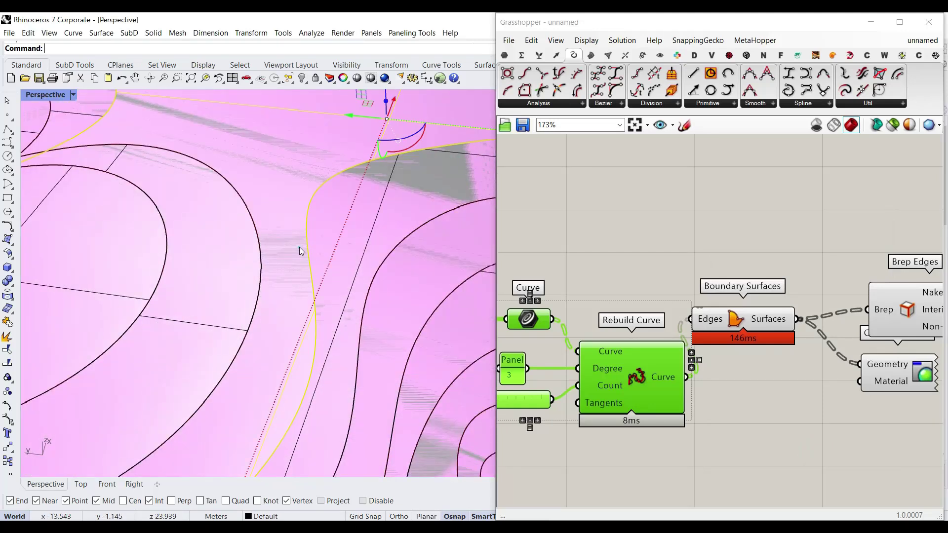
scroll(300, 315, "down", 5)
left_click(427, 186)
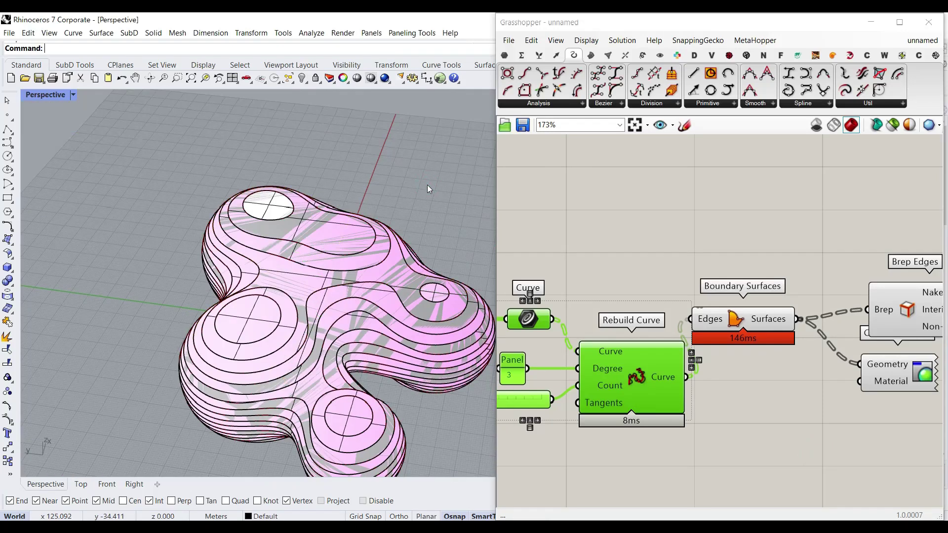
left_click(428, 186)
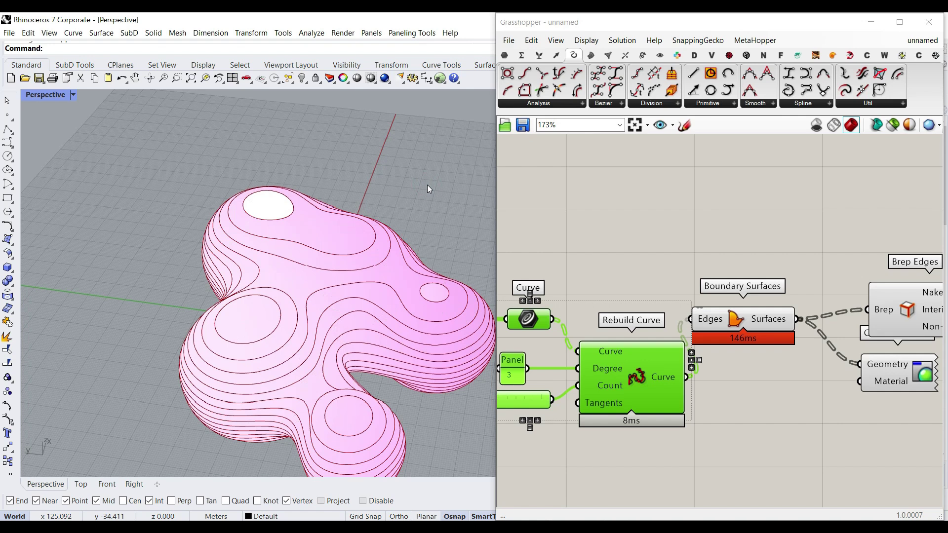
Move Rebuild Curve with its panel and slider below the main line and wire the upper Curve directly to Boundary Surfaces
scroll(677, 354, "down", 2)
left_click(689, 390)
scroll(705, 383, "up", 2)
right_click_drag(709, 377, 736, 336)
left_click_drag(741, 398, 580, 296)
left_click_drag(702, 320, 737, 405)
right_click_drag(770, 342, 624, 342)
left_click_drag(889, 376, 791, 268)
left_click(663, 316)
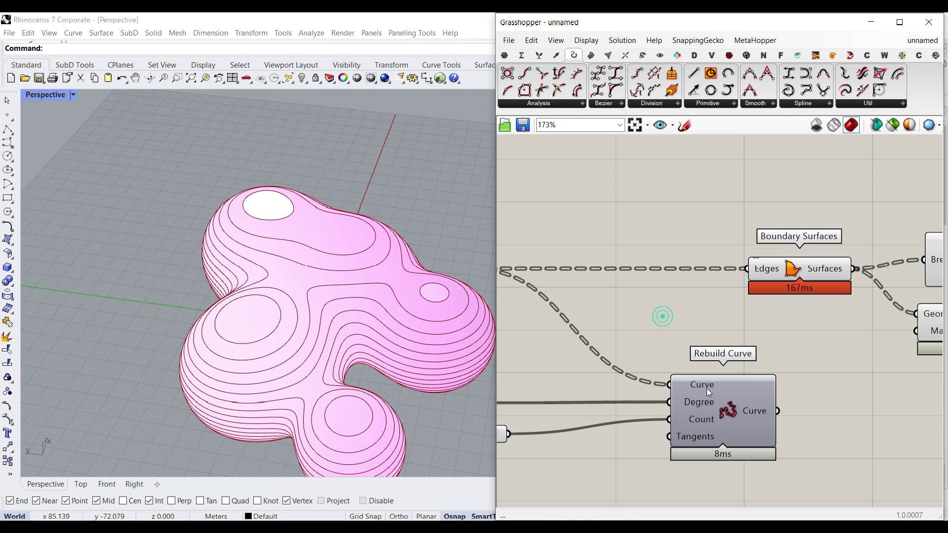
scroll(265, 262, "up", 5)
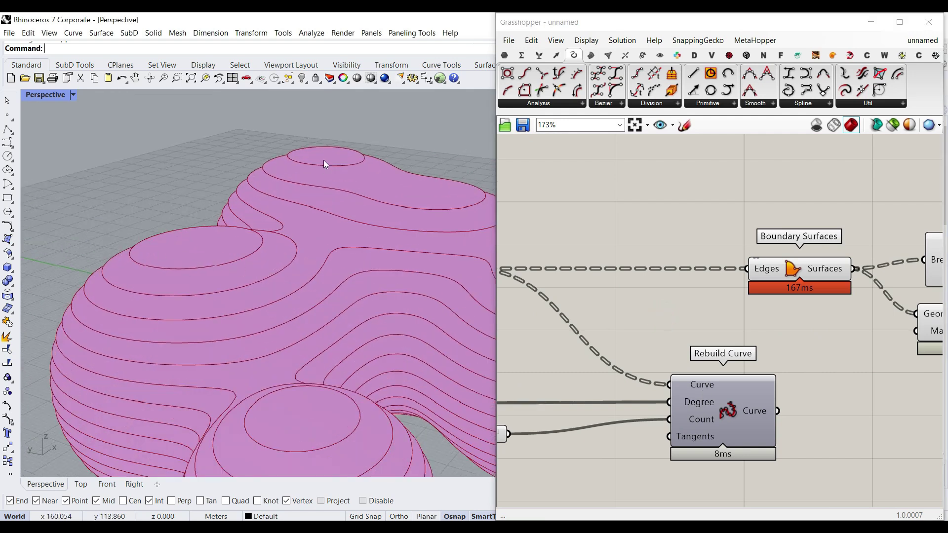
Add an Area component above the main line and connect the upper Curve parameter to its Geometry input
right_click_drag(558, 295, 653, 352)
scroll(647, 339, "down", 2)
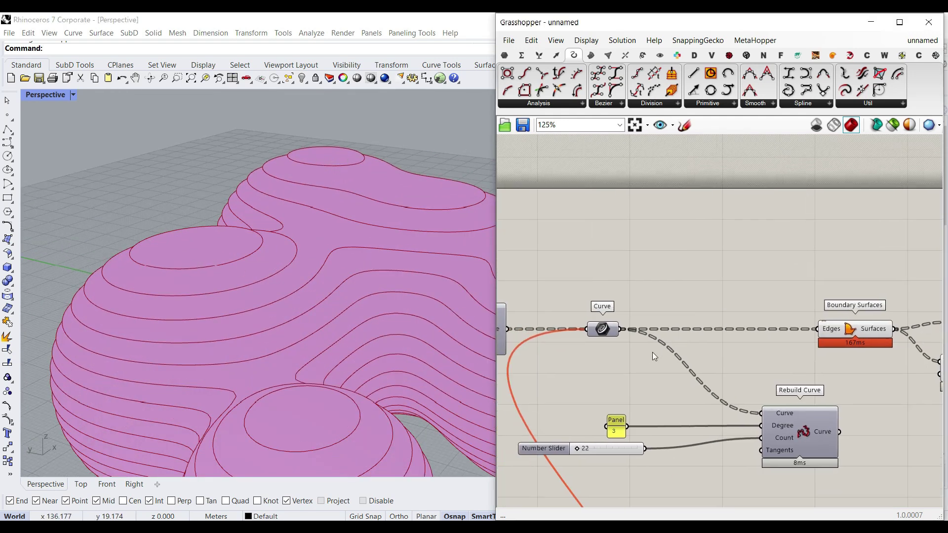
scroll(653, 352, "up", 3)
left_click(590, 55)
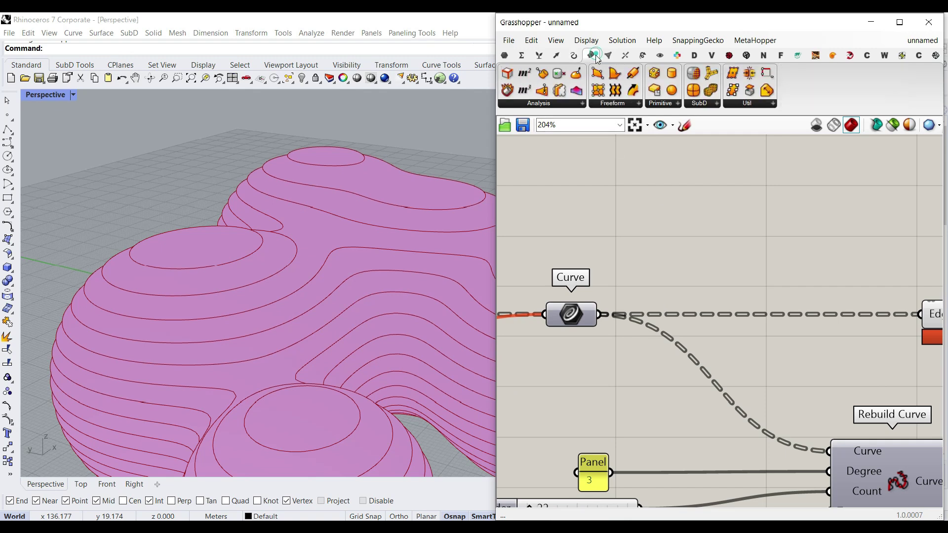
left_click_drag(525, 74, 682, 217)
left_click_drag(599, 315, 615, 225)
right_click_drag(675, 240, 611, 297)
left_click_drag(610, 291, 615, 274)
scroll(272, 276, "down", 5)
right_click_drag(276, 301, 250, 317)
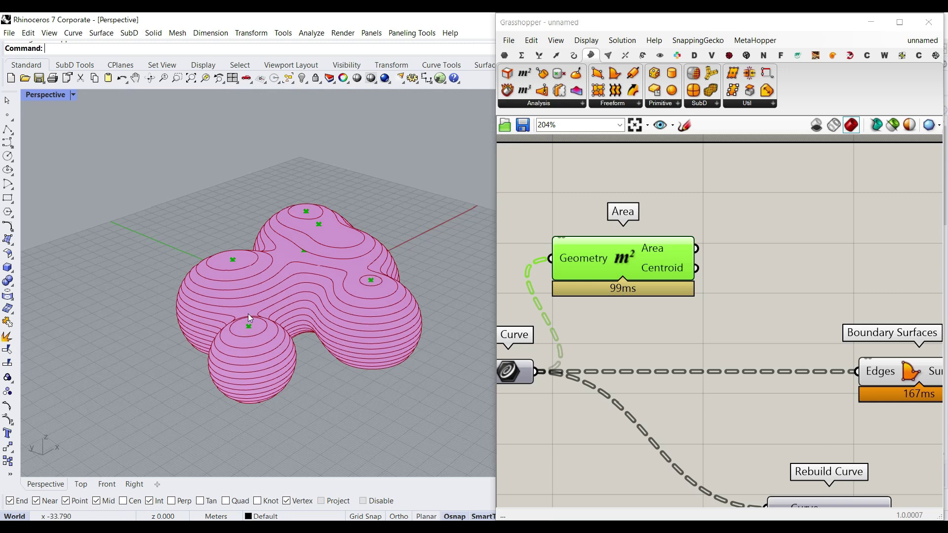
Add a panel beside the Area component, connect the Area output to it, and enlarge it to read the values
left_click(506, 57)
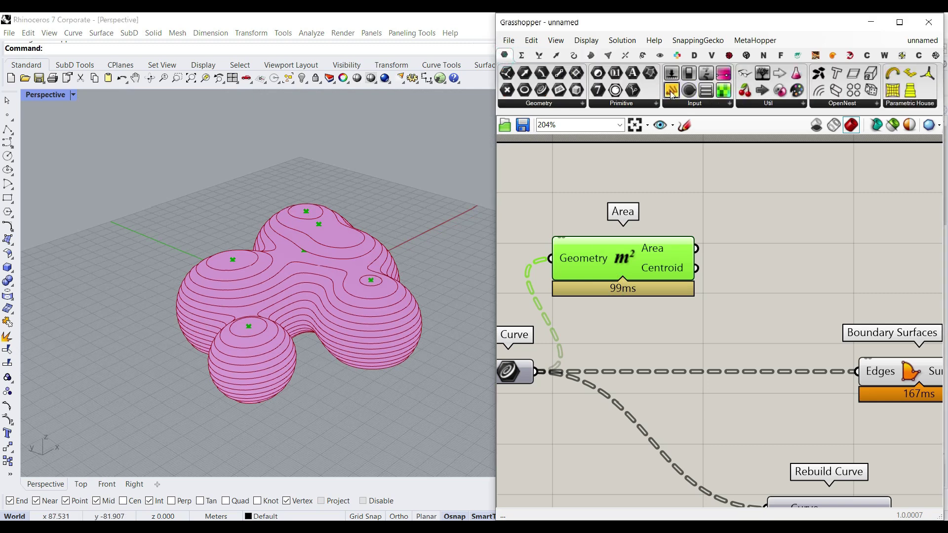
left_click(787, 212)
left_click_drag(696, 248, 704, 214)
right_click_drag(864, 263, 792, 264)
left_click_drag(790, 257, 868, 385)
right_click_drag(785, 310, 779, 386)
left_click_drag(778, 386, 808, 302)
left_click_drag(888, 212, 902, 354)
right_click_drag(577, 344, 629, 364)
scroll(630, 363, "up", 2)
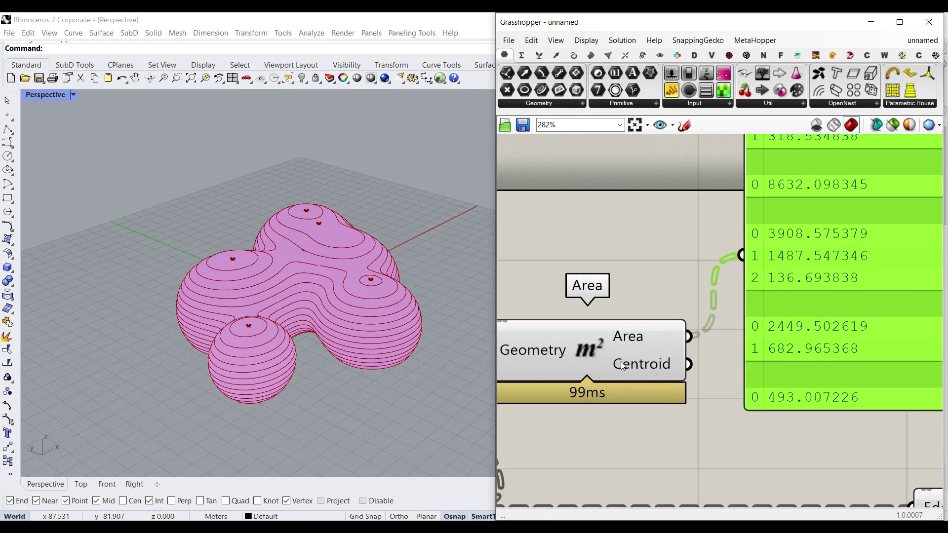
Flatten the Area output and review the flattened list of contour areas in the panel
left_click_drag(620, 354, 599, 268)
right_click(620, 250)
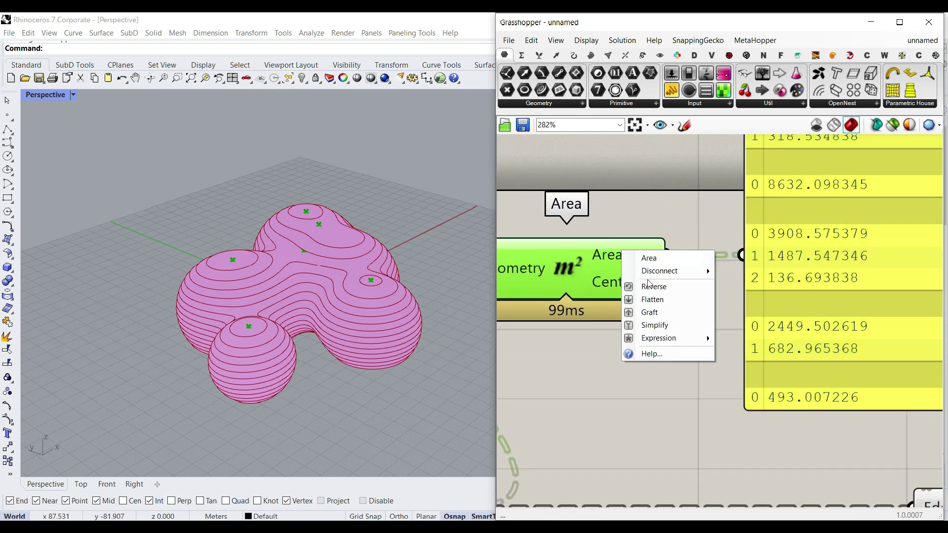
left_click(677, 302)
scroll(738, 275, "down", 2)
scroll(805, 377, "up", 2)
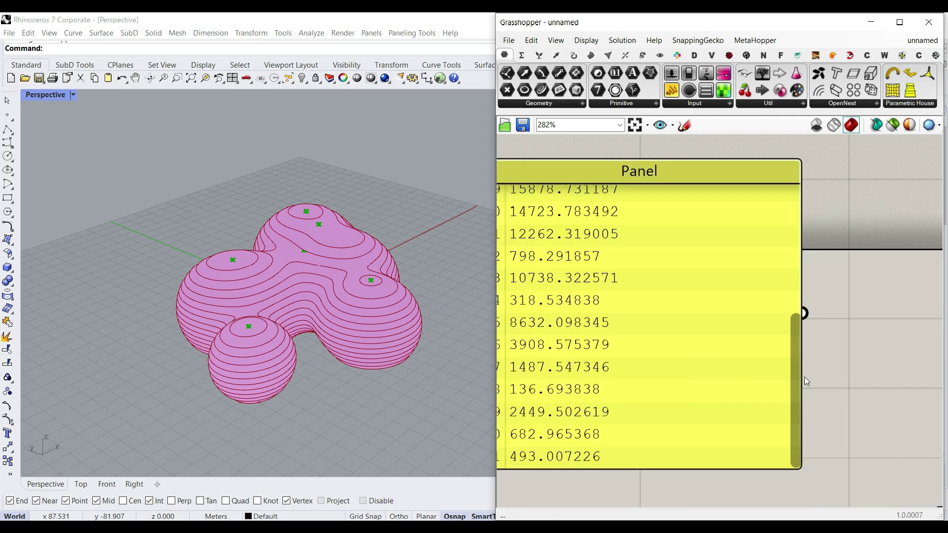
left_click_drag(804, 377, 805, 234)
scroll(860, 285, "down", 3)
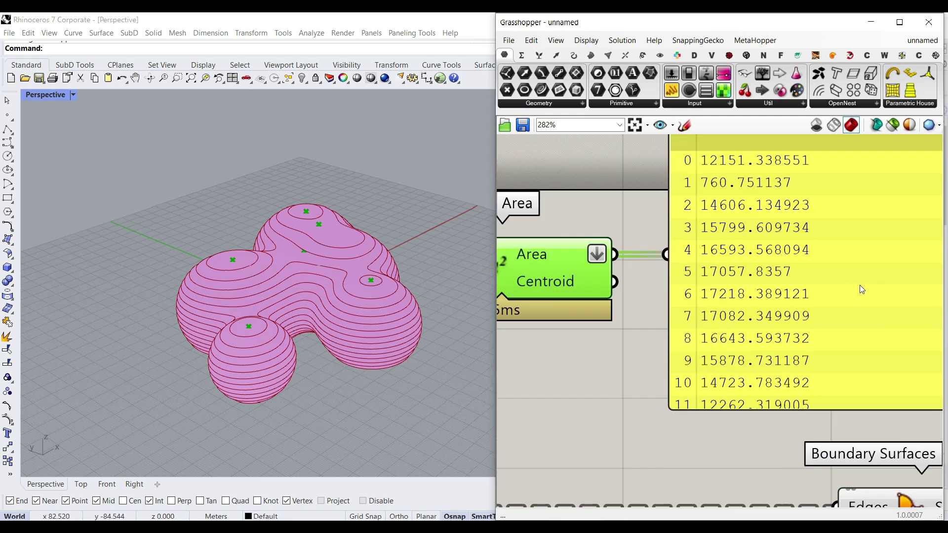
left_click_drag(805, 303, 840, 288)
scroll(840, 288, "up", 2)
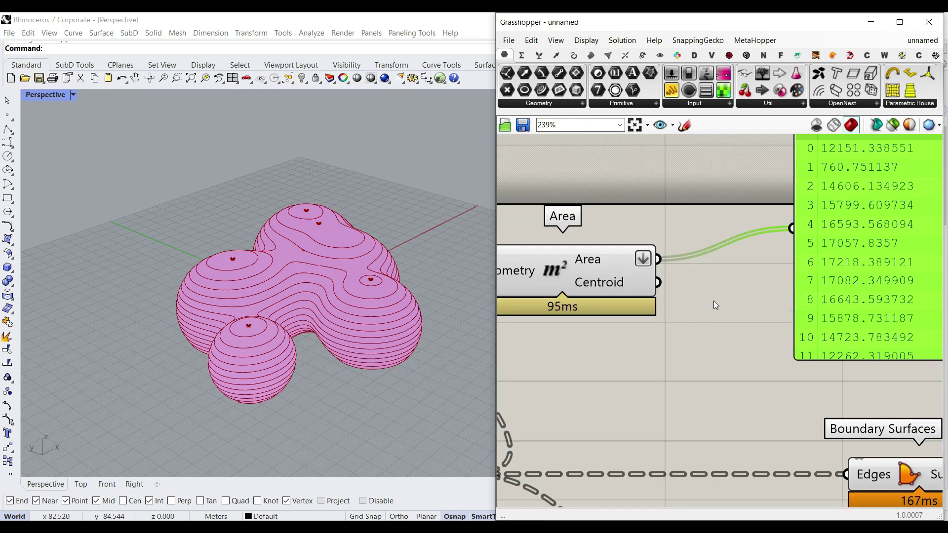
Add a Sort List component between Area and the panel and feed the flattened areas into its Keys input
double_click(705, 322)
type("soe")
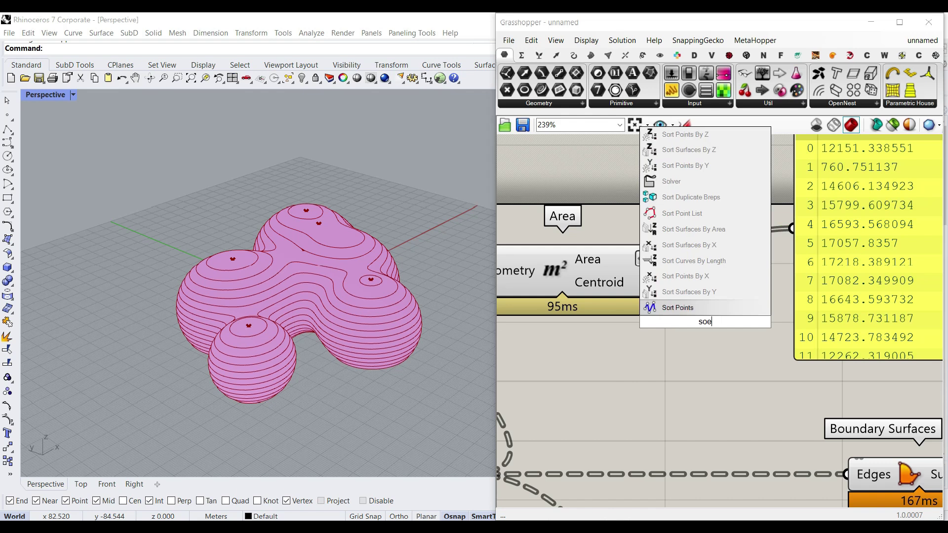
key("BackSpace")
type("rt")
key("Return")
right_click_drag(690, 309, 613, 334)
left_click_drag(626, 340, 713, 301)
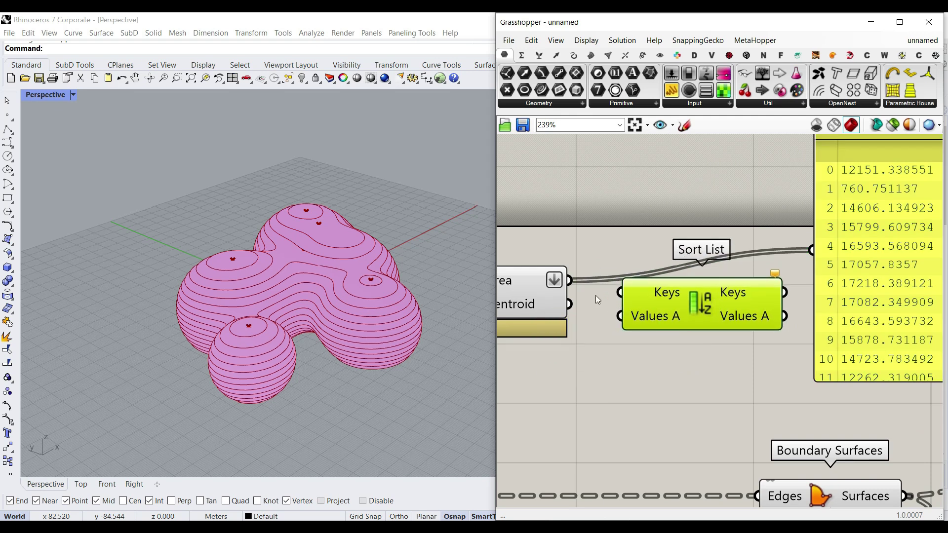
left_click_drag(577, 282, 621, 293)
Connect the Sort List's Keys output to the panel in place of the unsorted areas
right_click_drag(721, 297, 652, 306)
mouse_move(653, 309)
left_mouse_down()
mouse_move(654, 296)
mouse_move(638, 297)
left_mouse_up()
left_click_drag(702, 290, 743, 257)
right_click_drag(791, 274, 751, 296)
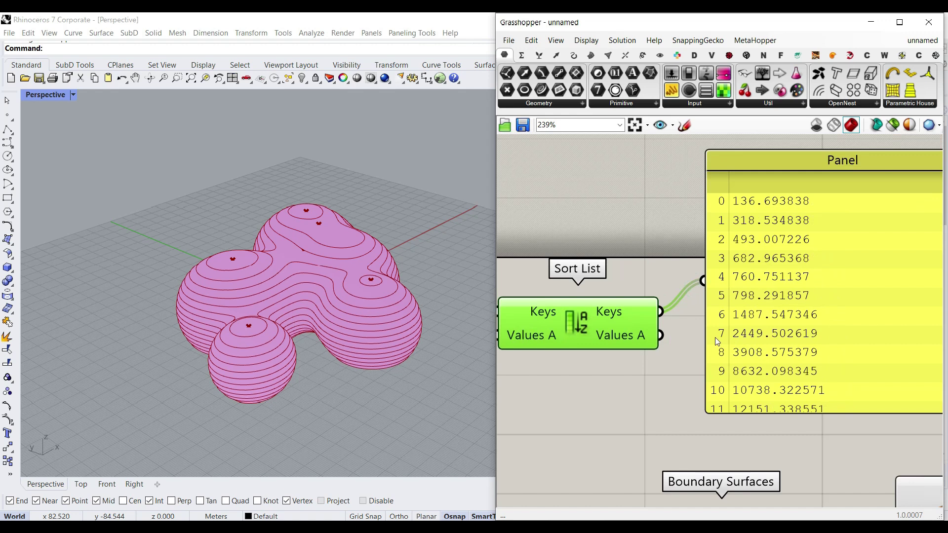
Insert a List Item component after Sort List, with the sorted keys as its list and its item shown in the panel
left_click_drag(717, 341, 807, 340)
left_click(539, 55)
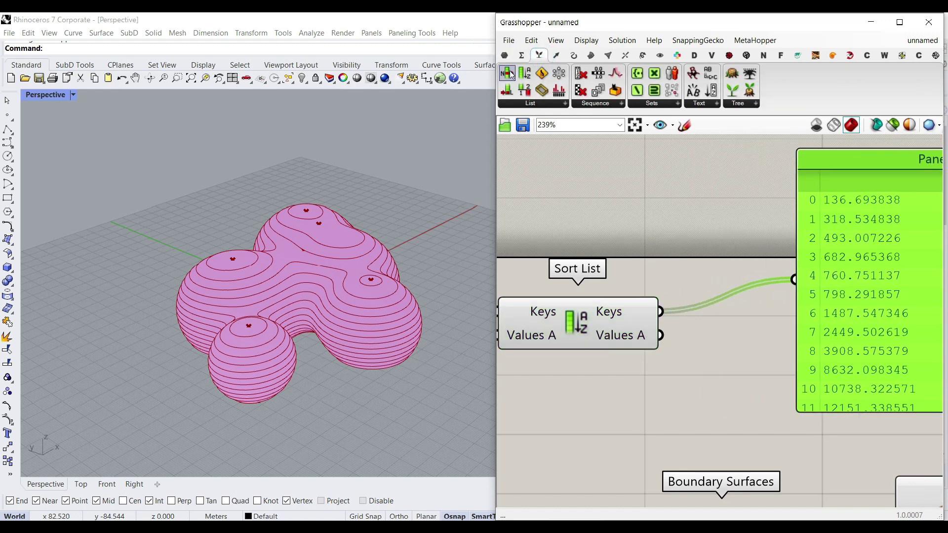
left_click_drag(706, 353, 705, 346)
right_click_drag(707, 346, 605, 346)
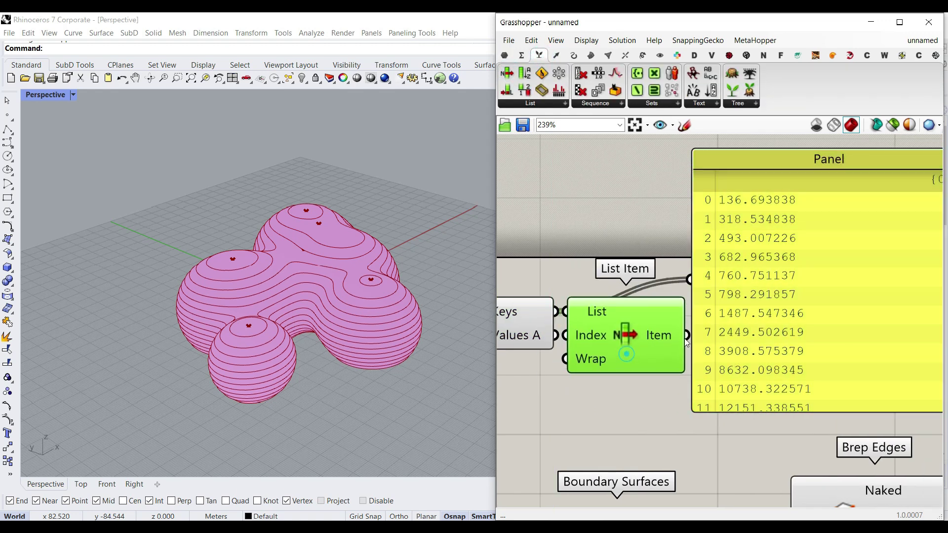
mouse_move(700, 286)
left_mouse_down()
mouse_move(719, 291)
mouse_move(708, 288)
left_mouse_up()
right_click_drag(743, 310, 690, 334)
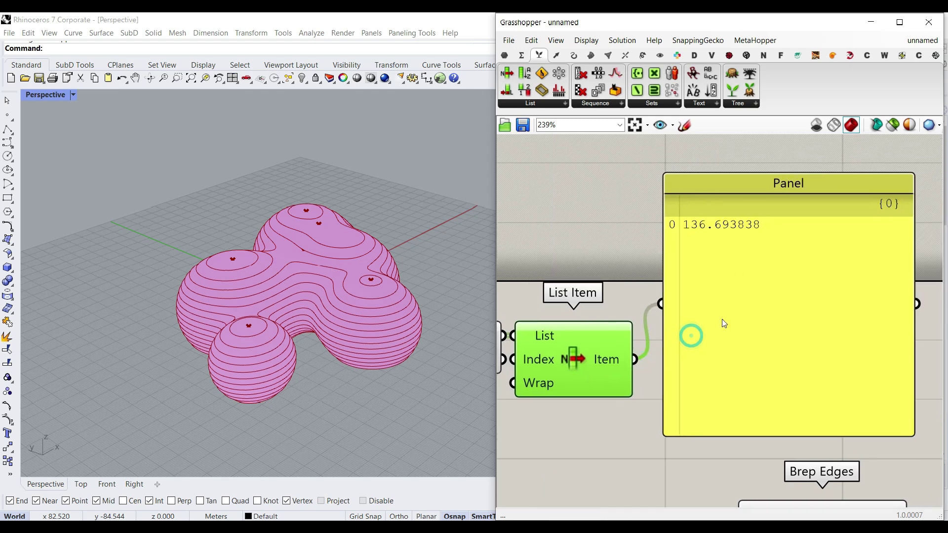
Rename the panel showing the List Item result to Smallest Area
right_click(744, 228)
left_click_drag(782, 233, 734, 232)
type("Smallest Area")
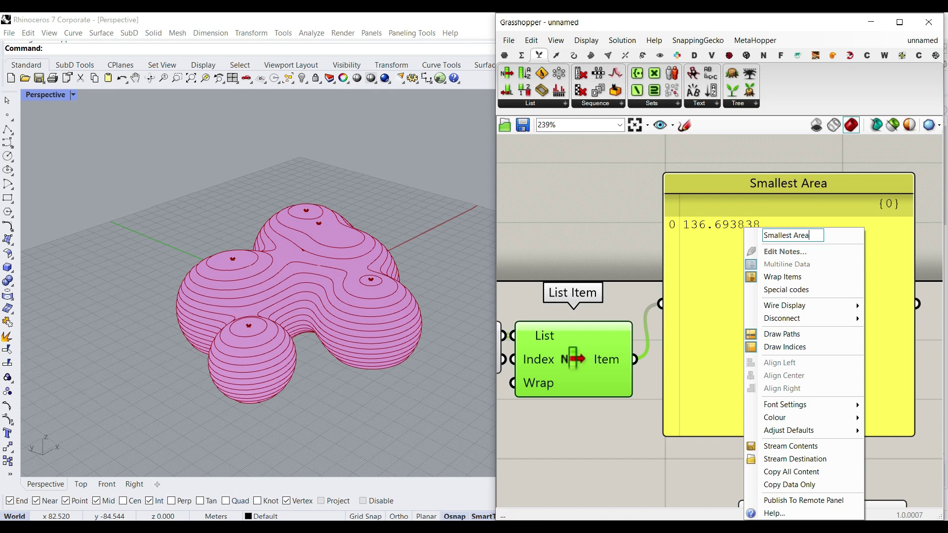
left_click(614, 267)
Add a Bounds component above Sort List and feed the flattened Area output into its Numbers input
scroll(628, 247, "down", 4)
right_click_drag(631, 242, 762, 276)
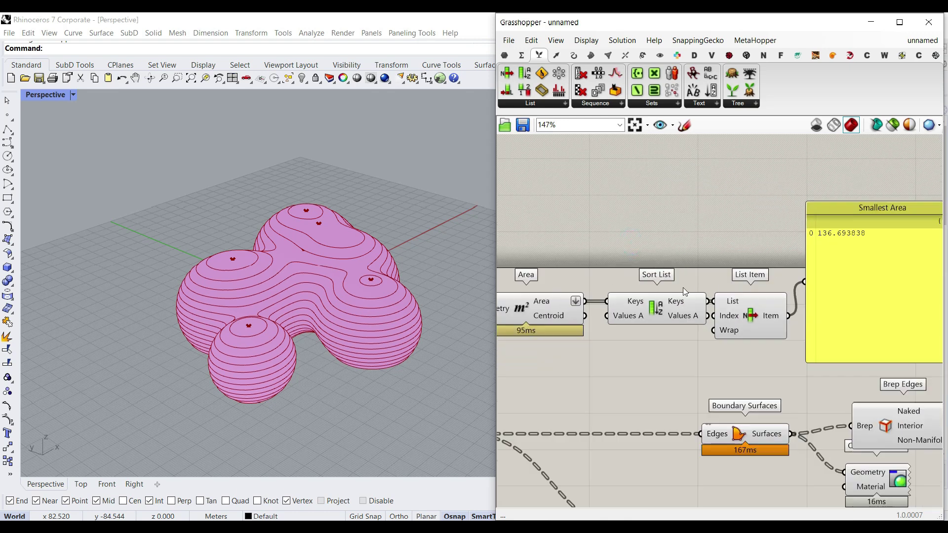
scroll(685, 292, "up", 2)
left_click(522, 55)
left_click_drag(524, 79, 780, 279)
right_click_drag(781, 280, 620, 390)
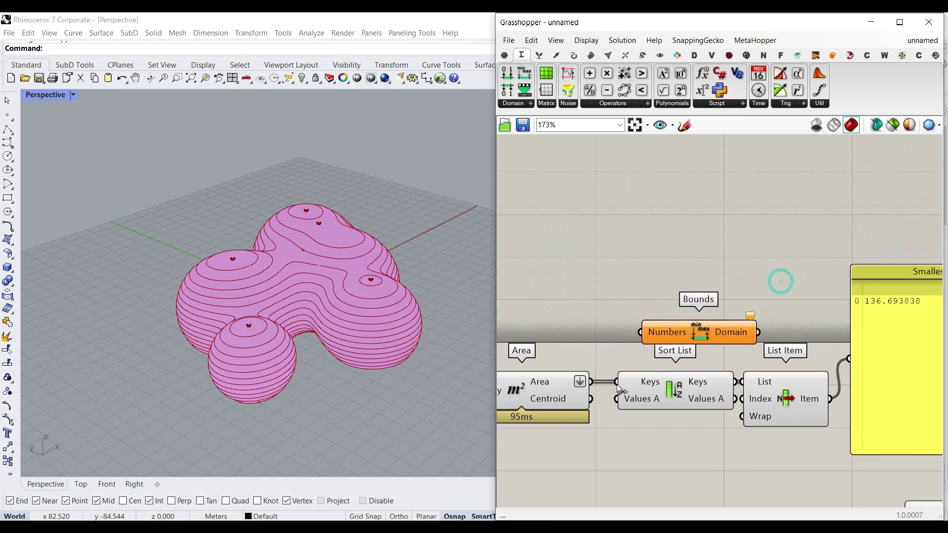
left_click_drag(594, 380, 640, 332)
left_click_drag(698, 334, 634, 311)
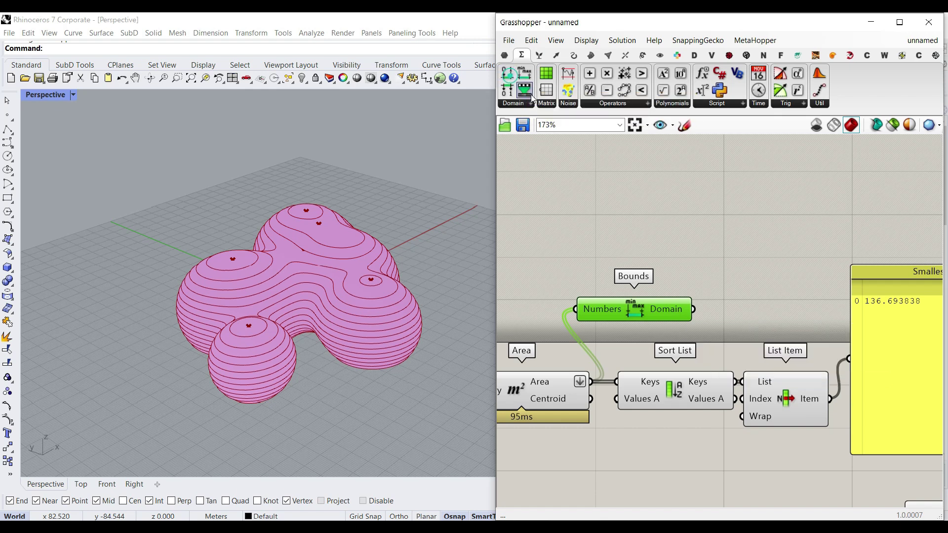
Add a Deconstruct Domain component fed by Bounds and connect its Start output to the Smallest Area panel in place of the List Item result
left_click_drag(506, 89, 690, 307)
scroll(715, 318, "up", 1)
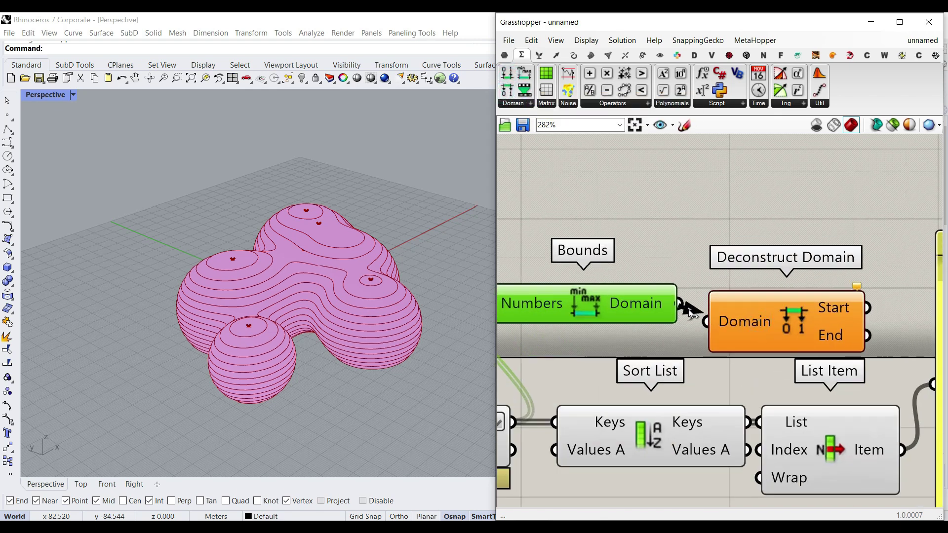
scroll(881, 305, "up", 2)
right_click_drag(782, 306, 624, 304)
left_click_drag(713, 372, 711, 375)
left_click_drag(642, 335, 709, 383)
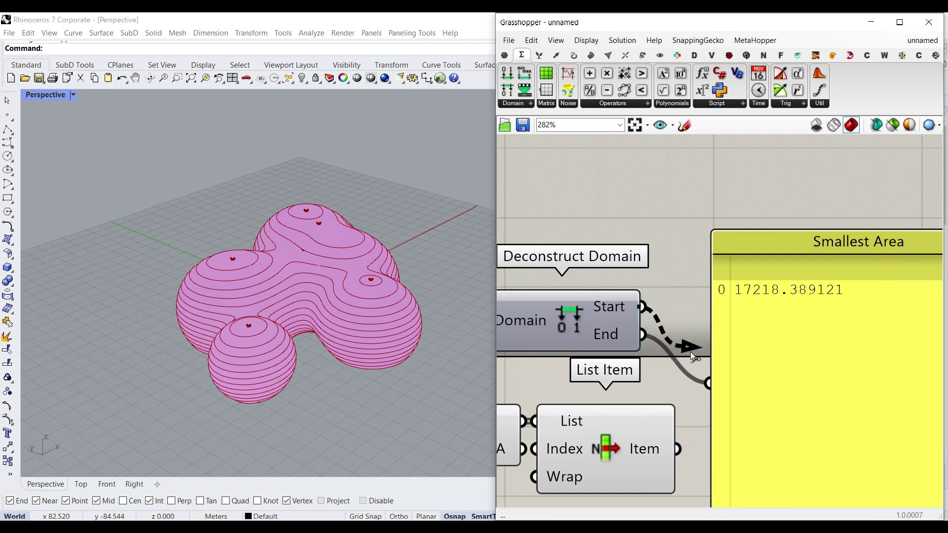
left_click_drag(690, 352, 691, 352)
scroll(803, 312, "down", 2)
left_click_drag(842, 349, 794, 295)
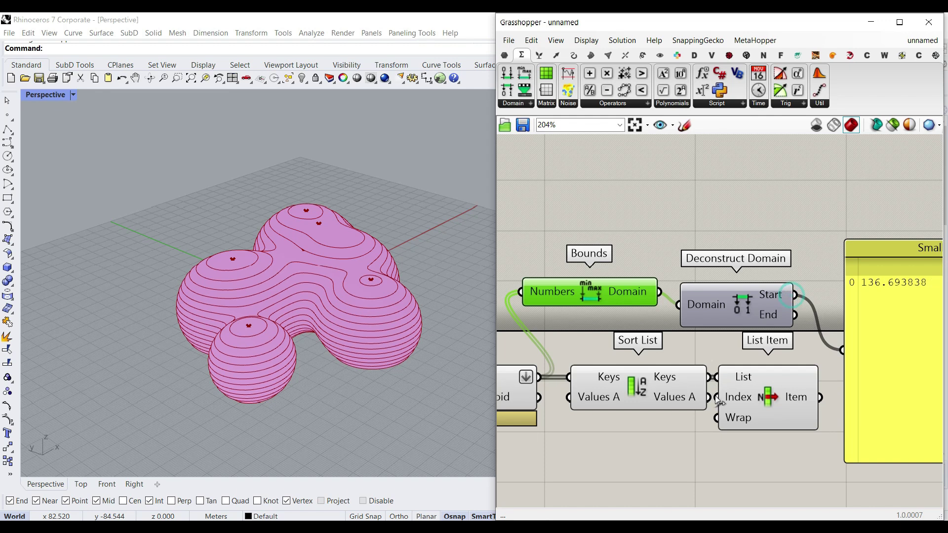
Turn off the preview of the area-measuring components, from Area through Sort List, List Item, Bounds and Deconstruct Domain
right_click_drag(778, 413, 811, 372)
scroll(811, 371, "down", 2)
left_click_drag(809, 407, 604, 225)
right_click(603, 226)
left_click(616, 246)
left_click(732, 229)
Shrink the Smallest Area panel's height and move Sort List and List Item above the Bounds component
right_click_drag(869, 286, 723, 298)
scroll(753, 318, "up", 2)
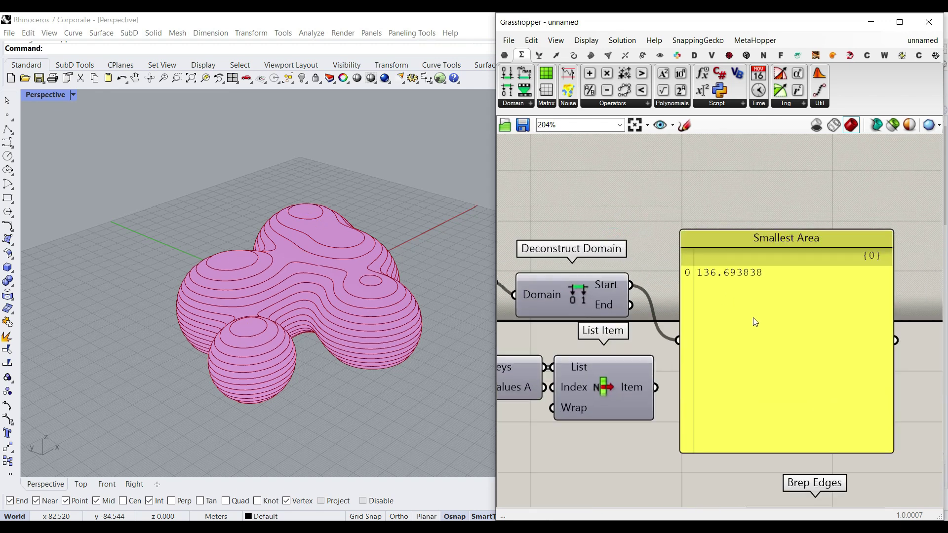
left_click_drag(814, 448, 814, 302)
right_click_drag(711, 366, 834, 392)
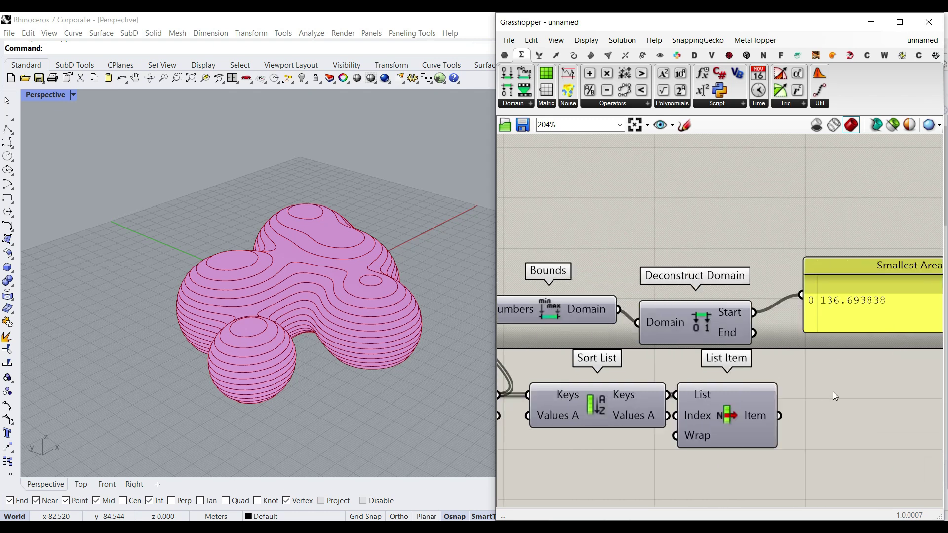
scroll(834, 392, "down", 3)
left_click_drag(790, 439, 647, 291)
left_click(748, 363)
Duplicate the Area component below the original and remove the flattening from the copy's Area output
right_click_drag(694, 393, 782, 302)
scroll(781, 302, "up", 1)
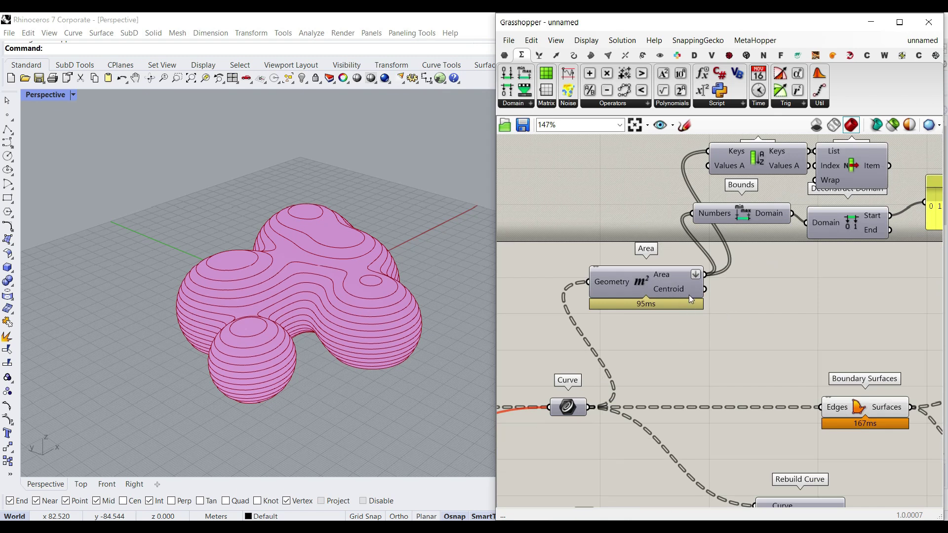
right_click_drag(731, 338, 688, 314)
left_click(628, 277)
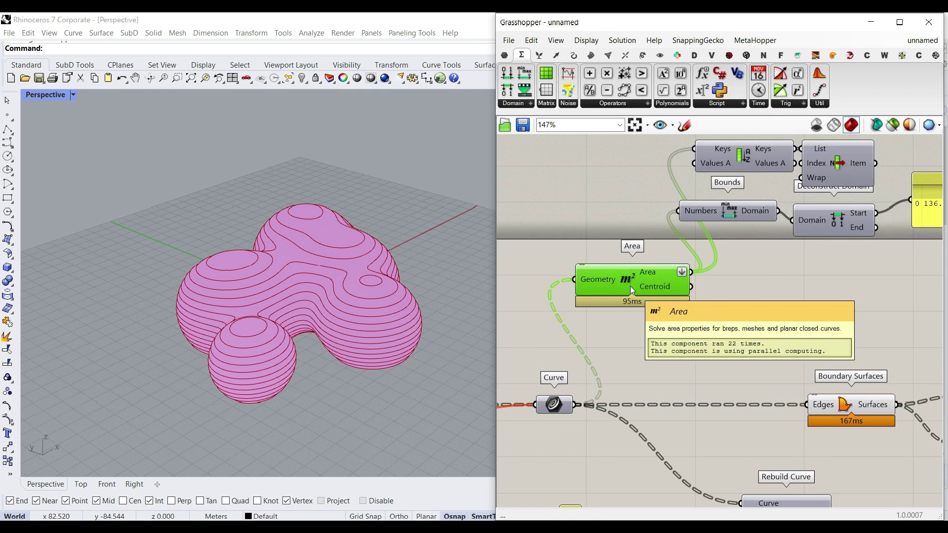
left_click_drag(630, 286, 631, 337, "alt")
scroll(680, 348, "up", 2)
right_click(680, 322)
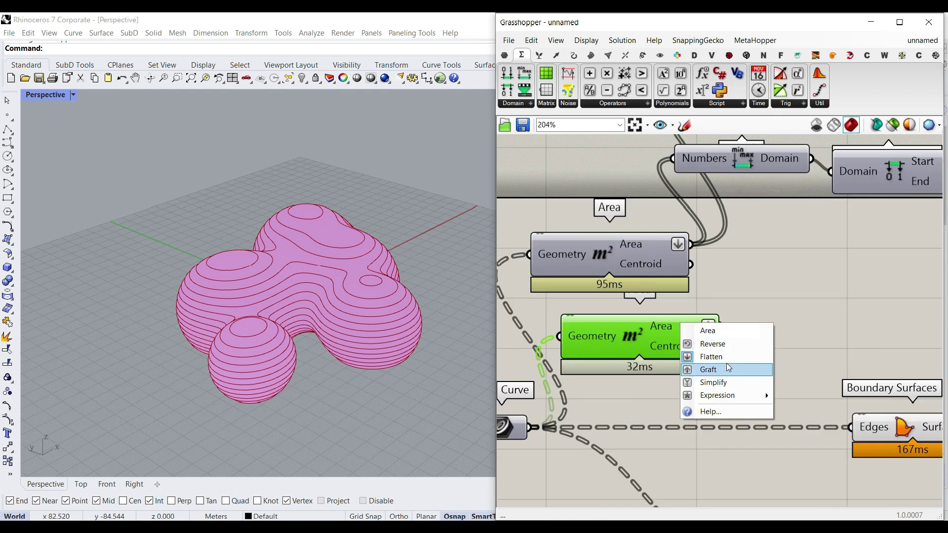
left_click(722, 356)
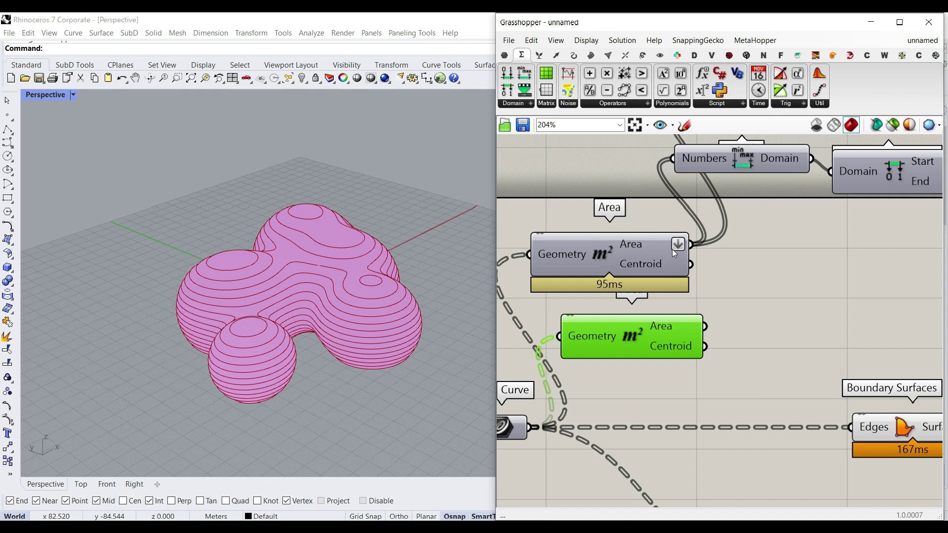
Add a Smaller Than component beside the second Area component and connect the unflattened Area output to its First Number input
scroll(712, 250, "down", 3)
scroll(817, 250, "up", 2)
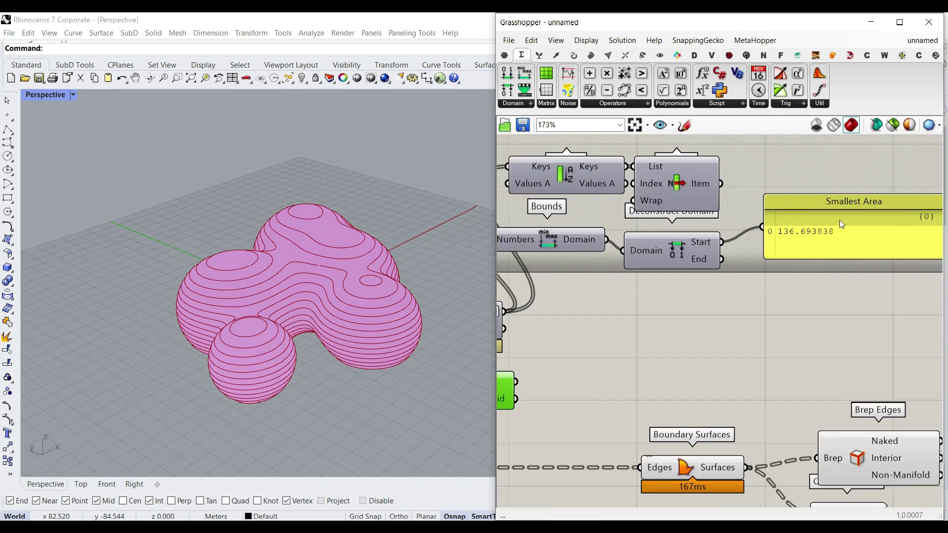
scroll(801, 239, "up", 2)
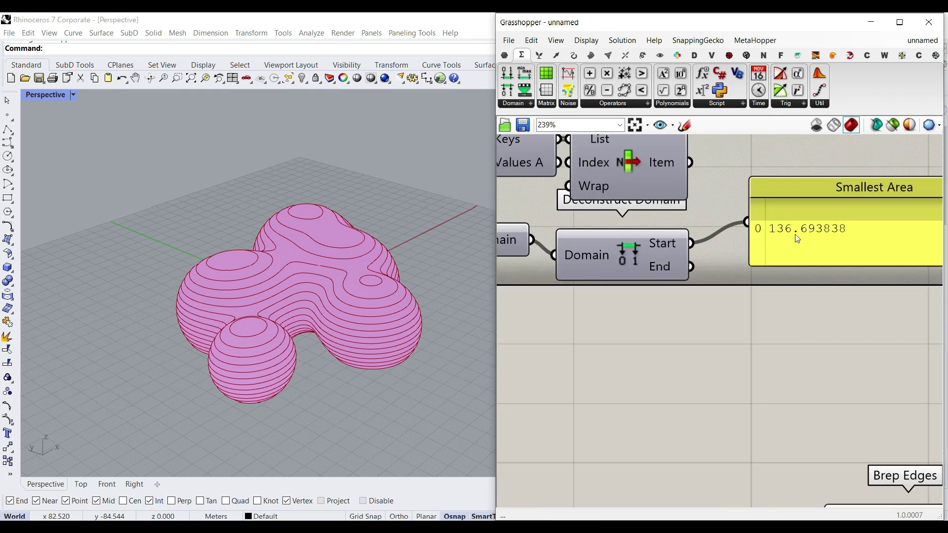
scroll(858, 263, "down", 3)
right_click_drag(448, 321, 375, 316)
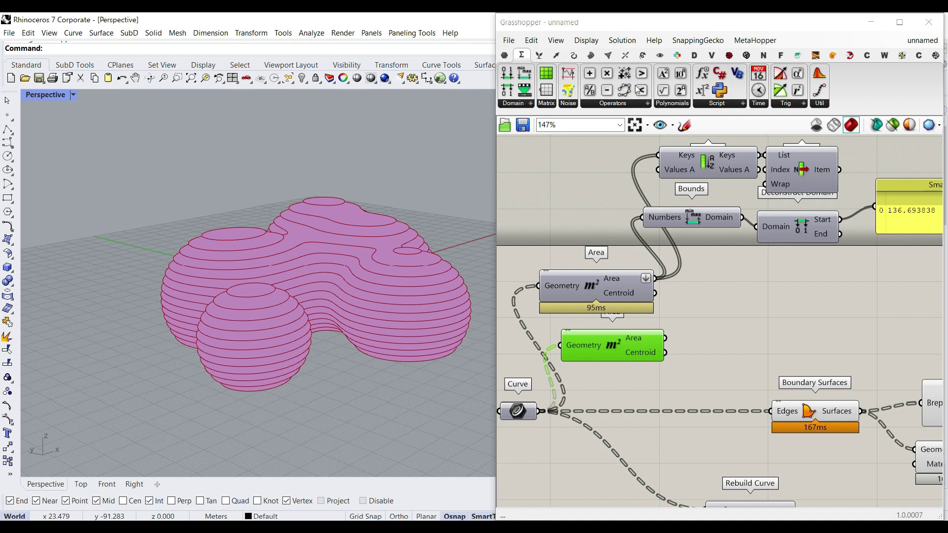
left_click_drag(642, 90, 749, 354)
scroll(664, 341, "up", 3)
left_click_drag(666, 336, 701, 363)
scroll(742, 313, "down", 3)
scroll(787, 212, "up", 2)
right_click_drag(764, 270, 941, 254)
Add a 220.00 number slider named Area Smaller Than and feed it into the Second Number input of Smaller Than
double_click(619, 419)
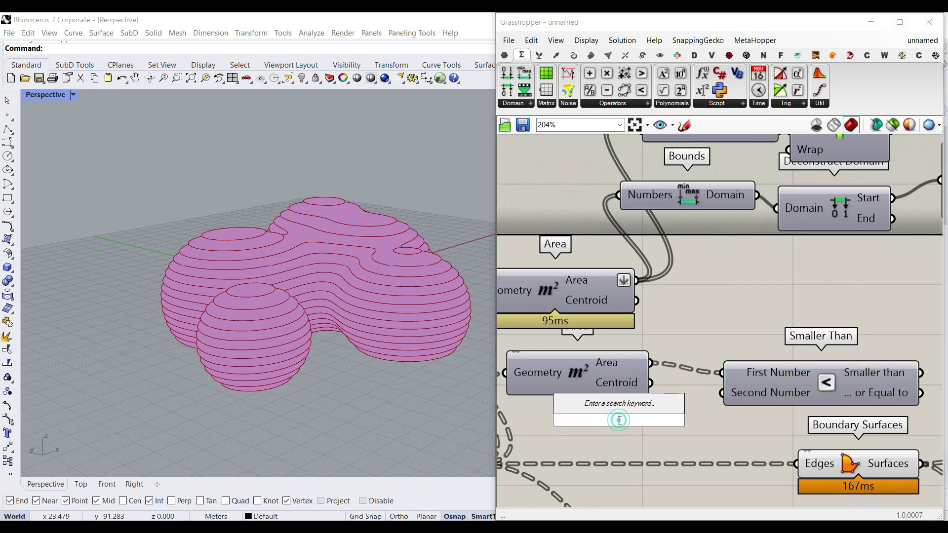
type("220.00")
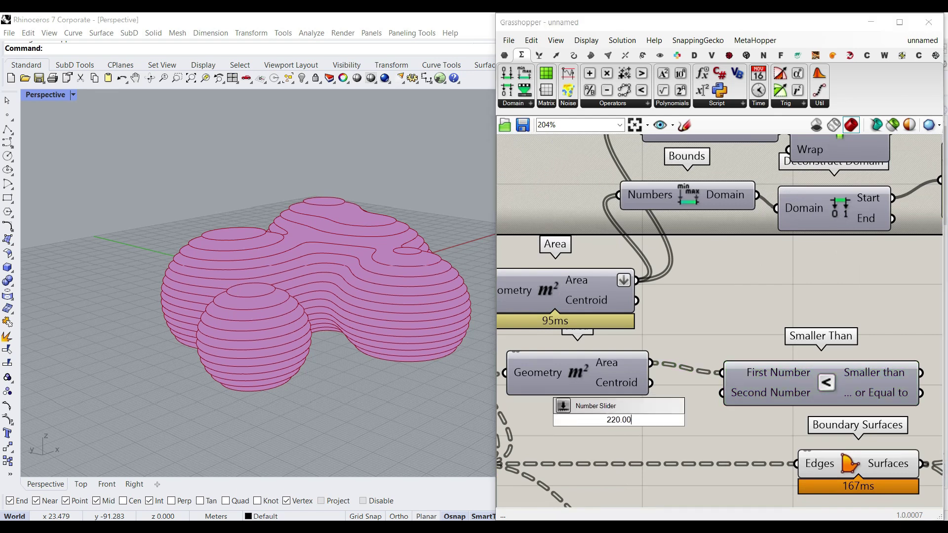
key("Return")
right_click(577, 421)
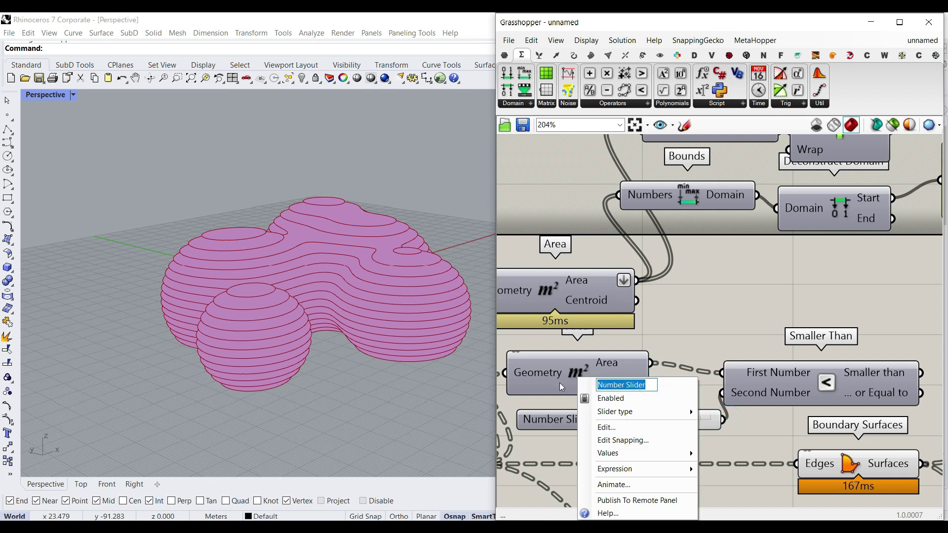
type("Area Smaller Than")
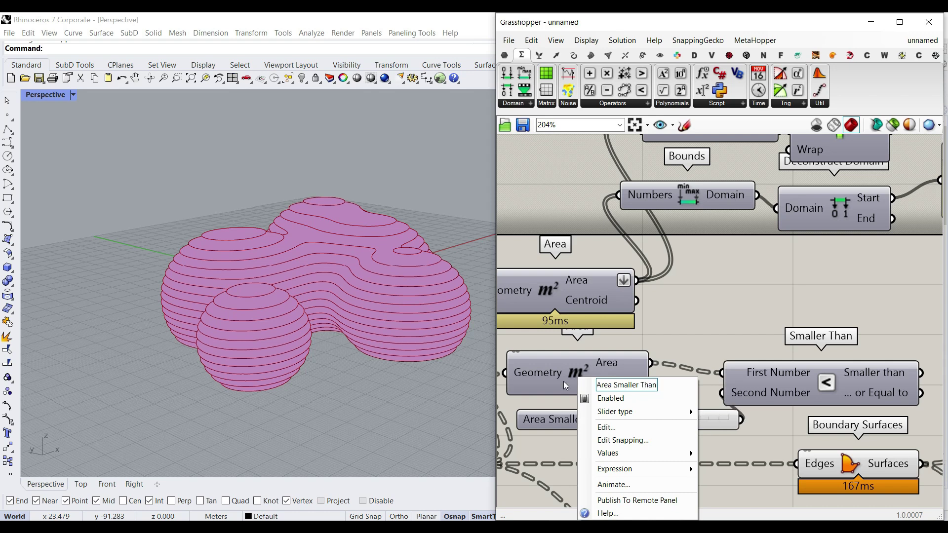
key("Return")
Align Smaller Than with the second Area component and shift Boundary Surfaces, Brep Edges and the material preview farther along the graph
scroll(706, 325, "down", 3)
left_click_drag(706, 360, 745, 352)
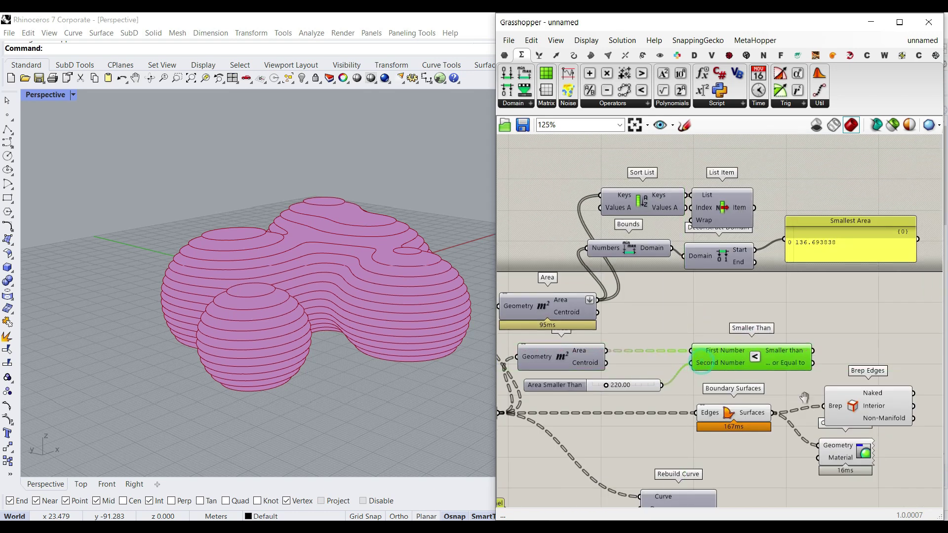
scroll(817, 436, "down", 2)
left_click_drag(817, 436, 627, 370)
left_click_drag(790, 391, 944, 389)
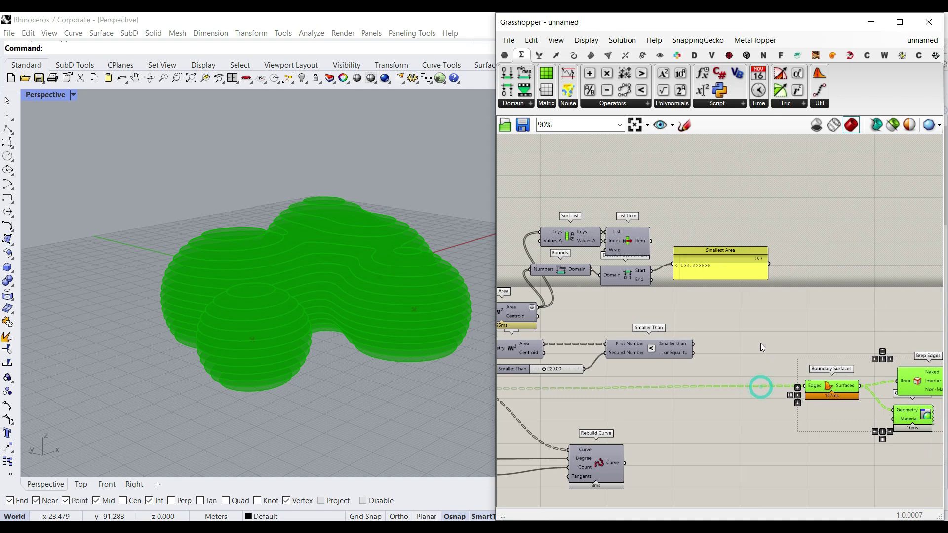
Inspect the Smaller Than output in a temporary copy of the Smallest Area panel, and delete that copy
scroll(730, 301, "up", 3)
left_click(719, 238)
left_click_drag(725, 259, 765, 364, "alt")
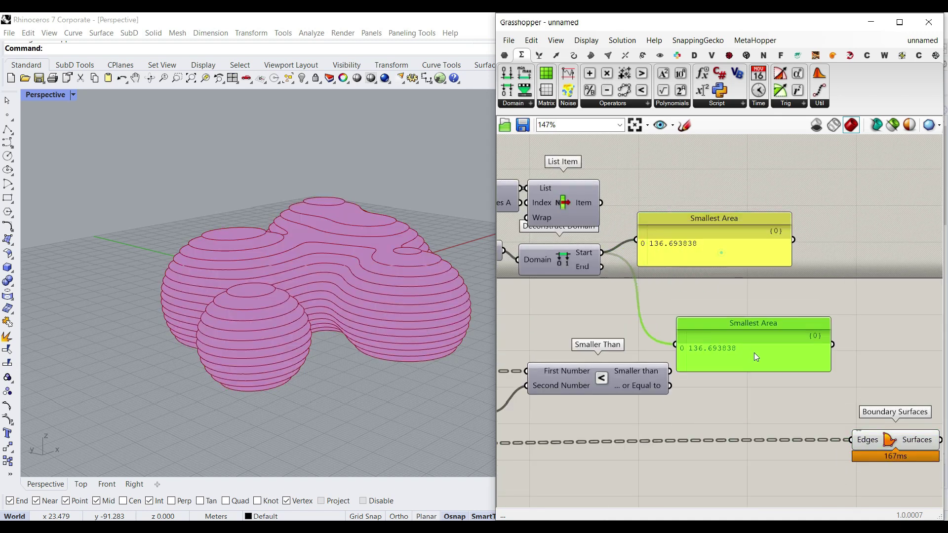
left_click_drag(670, 371, 675, 345)
scroll(776, 425, "up", 3)
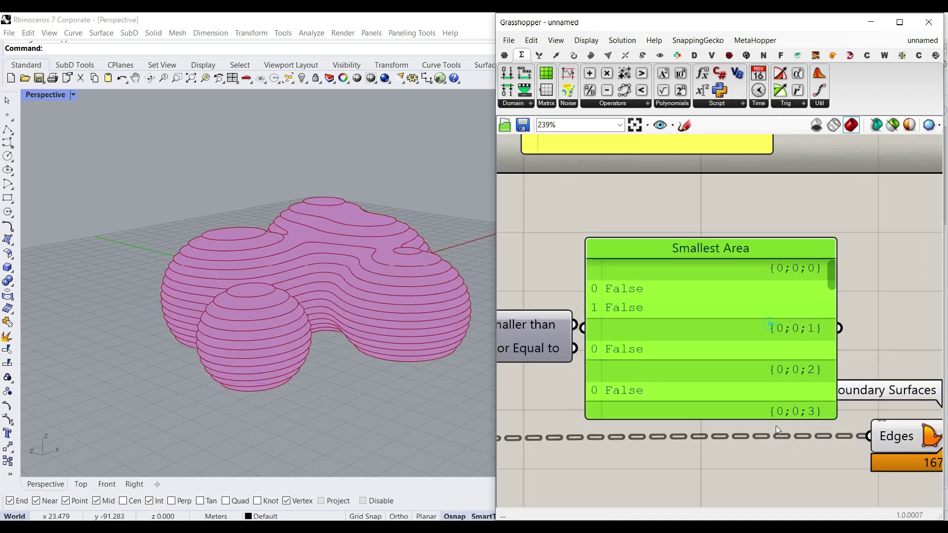
left_click_drag(829, 282, 832, 424)
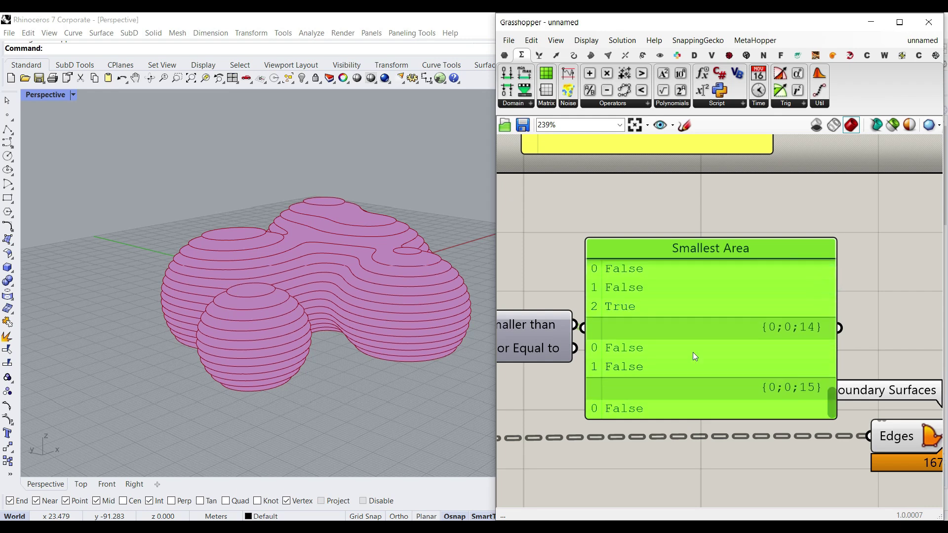
key("Delete")
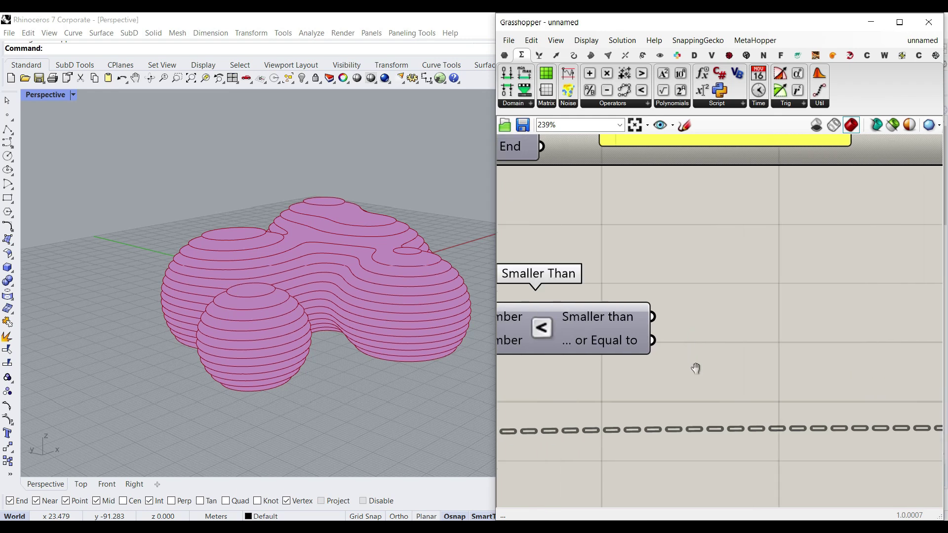
Add a Dispatch component after Smaller Than
scroll(679, 362, "down", 4)
scroll(681, 351, "up", 3)
left_click(541, 56)
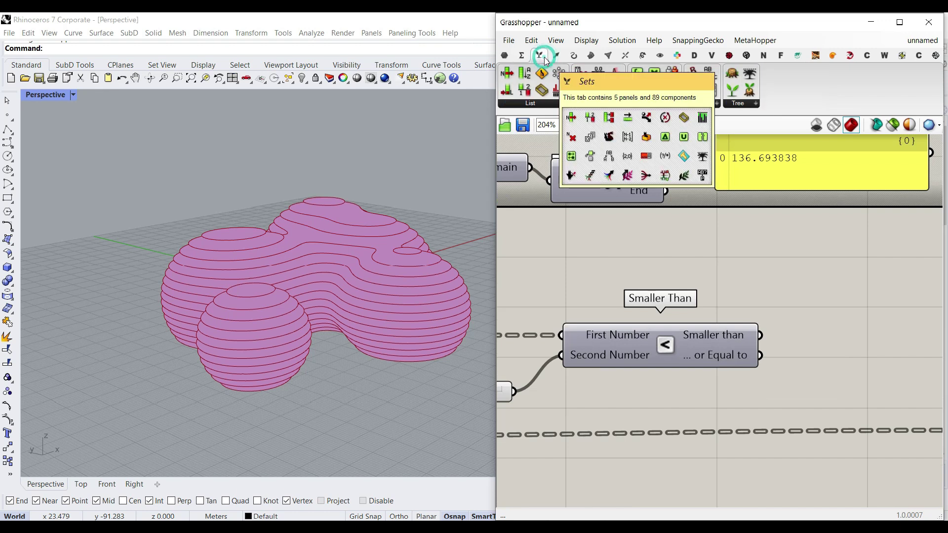
left_click(541, 105)
left_click(531, 227)
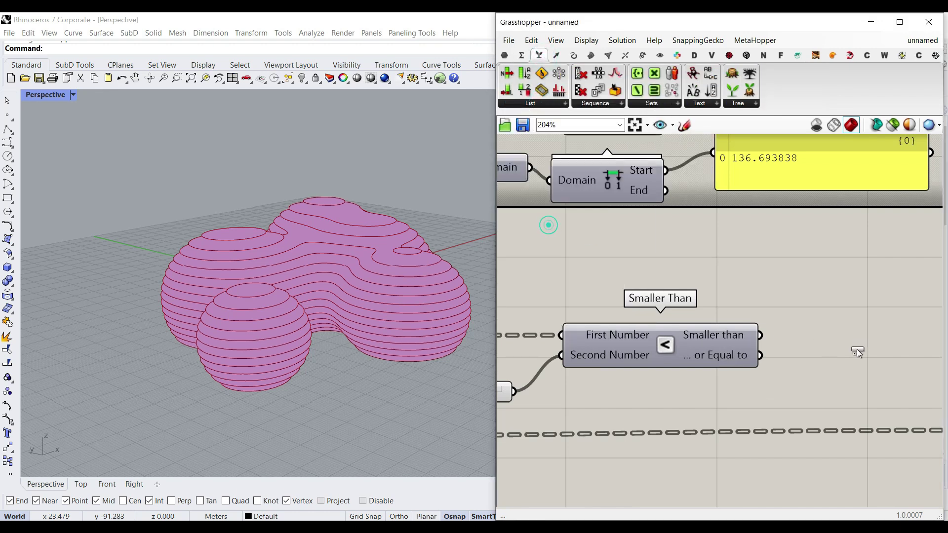
left_click(857, 349)
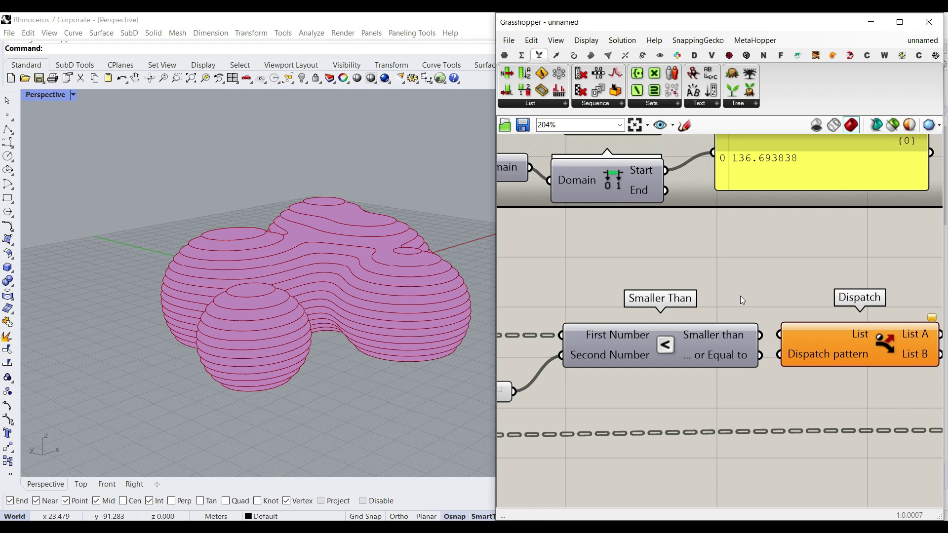
Move Smaller Than slightly lower and connect its Smaller than output to the Dispatch pattern input
scroll(754, 306, "down", 2)
scroll(755, 306, "up", 2)
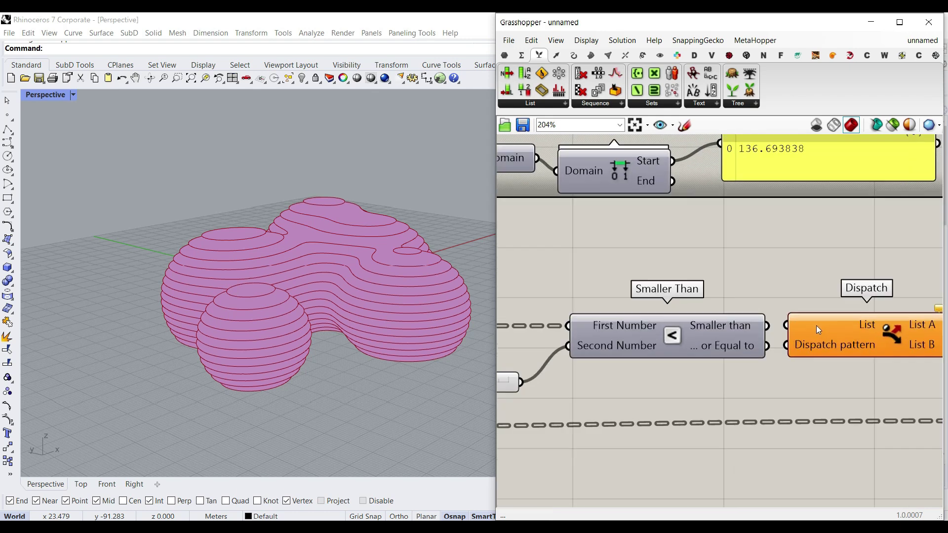
right_click_drag(643, 326, 748, 323)
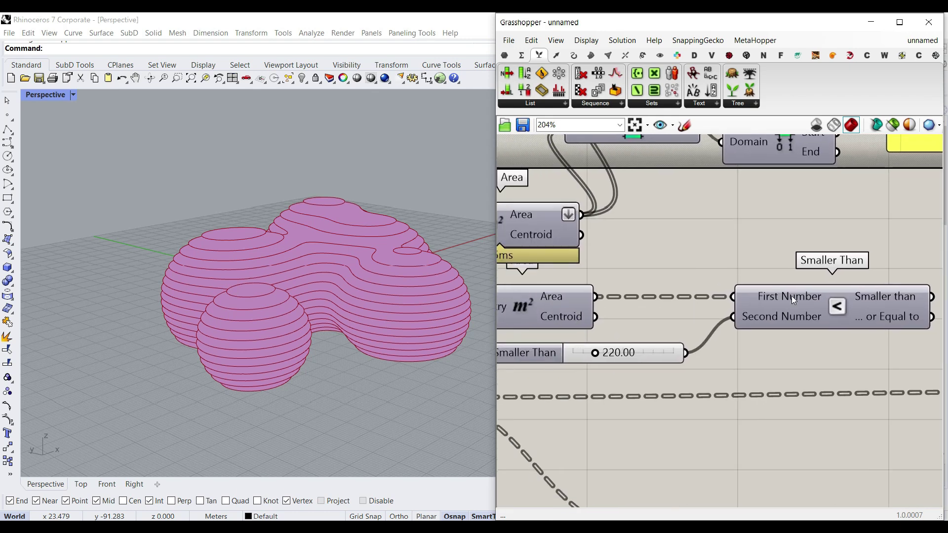
right_click_drag(852, 317, 712, 306)
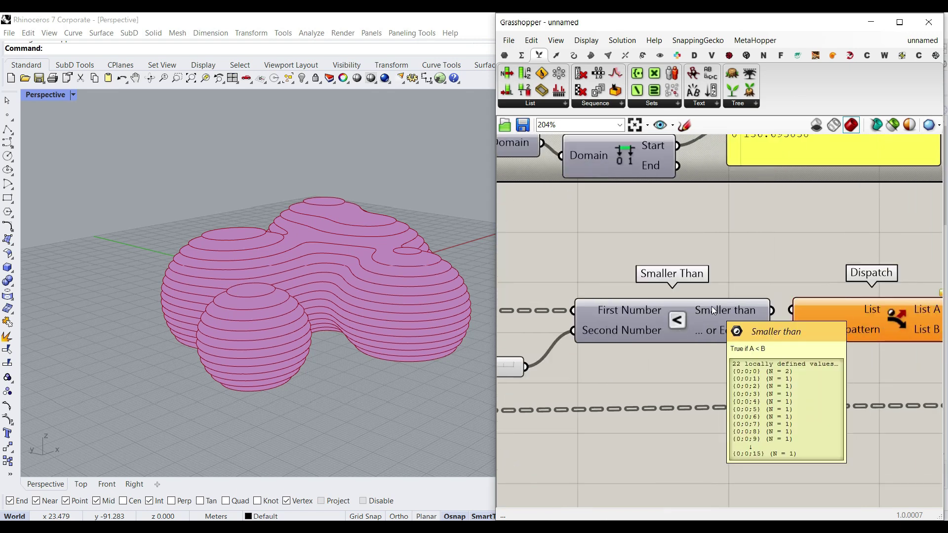
left_click_drag(712, 306, 791, 329)
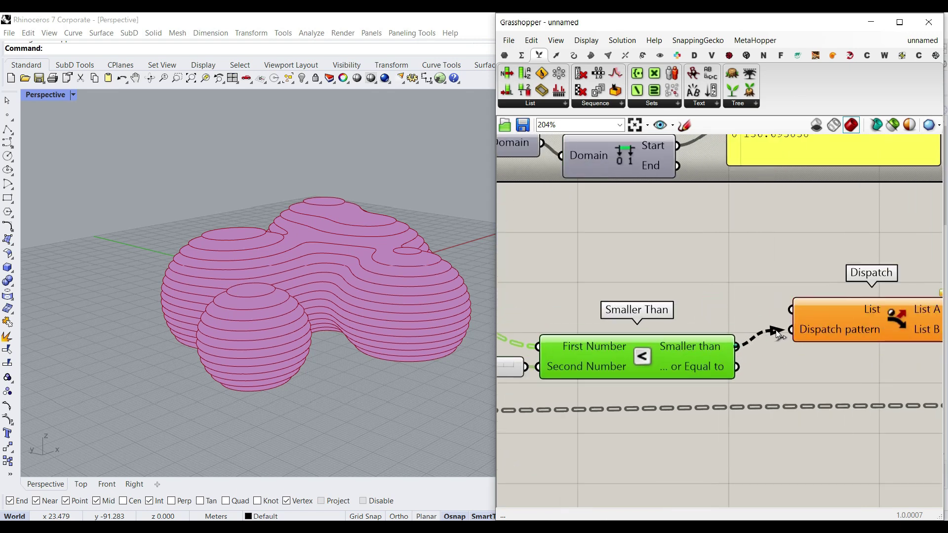
Feed the contour curves into Dispatch's List input, route List A to Boundary Surfaces' Edges input, and place Dispatch between them
scroll(805, 336, "down", 4)
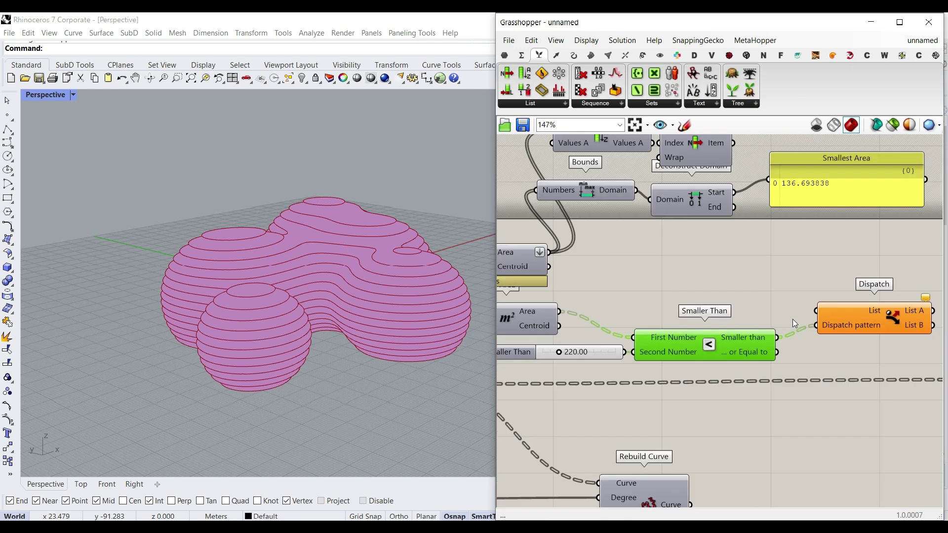
left_click_drag(561, 351, 830, 298)
scroll(660, 315, "up", 2)
left_click_drag(704, 291, 662, 358)
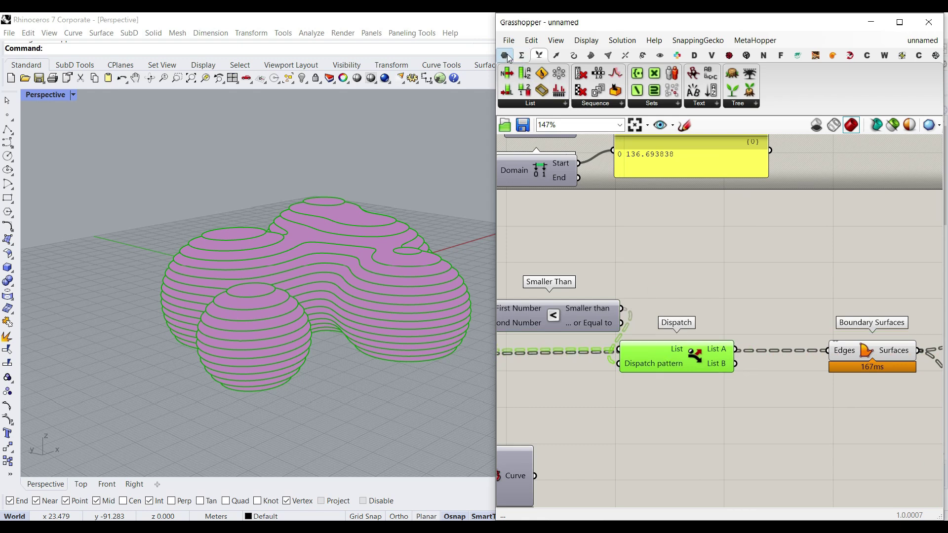
Add a Curve container between Dispatch and Boundary Surfaces, and connect Dispatch's List A output to it
left_click(505, 55)
left_click(542, 91)
scroll(766, 359, "up", 3)
left_click(761, 329)
left_click_drag(717, 344, 729, 329)
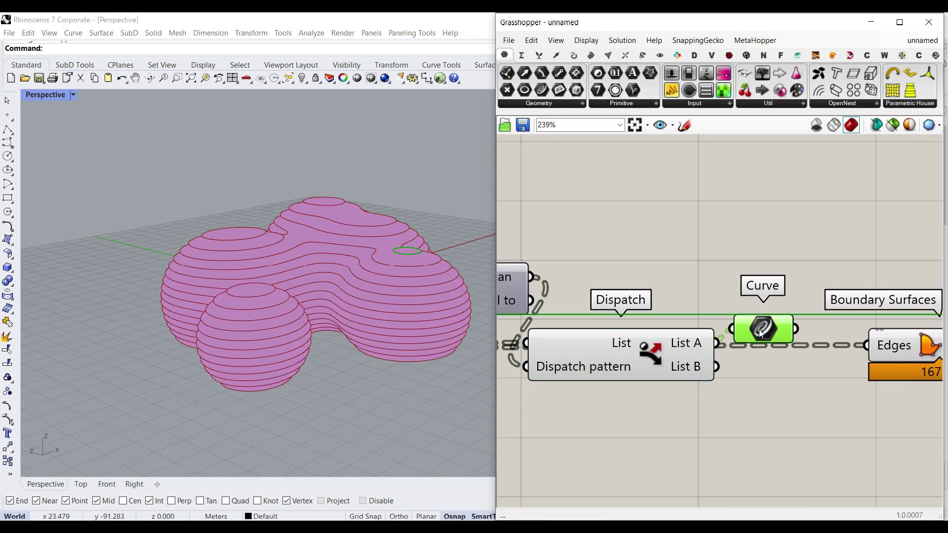
Raise the Area Smaller Than slider to 688.18 and inspect which contours are selected on the model
right_click_drag(336, 333, 348, 326)
scroll(736, 309, "down", 3)
scroll(628, 319, "up", 2)
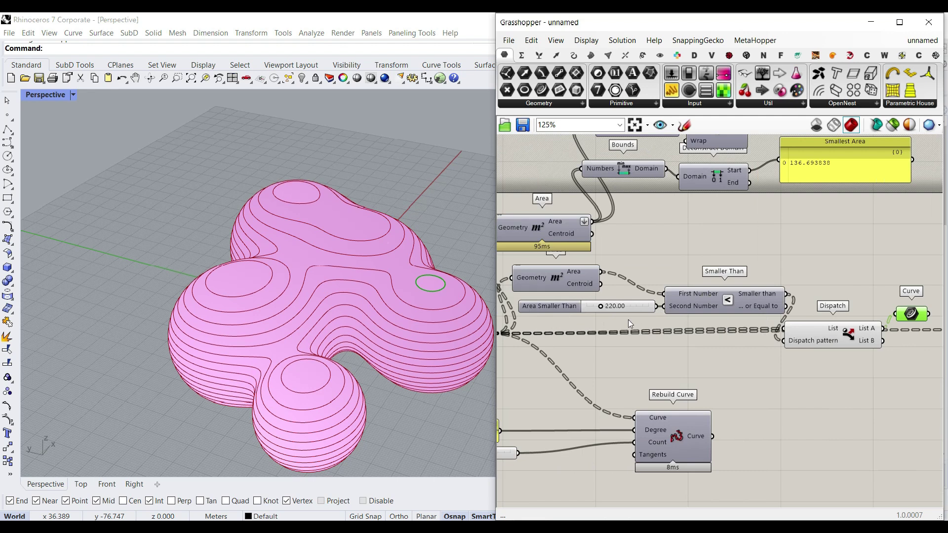
left_click_drag(595, 305, 636, 305)
scroll(371, 291, "up", 2)
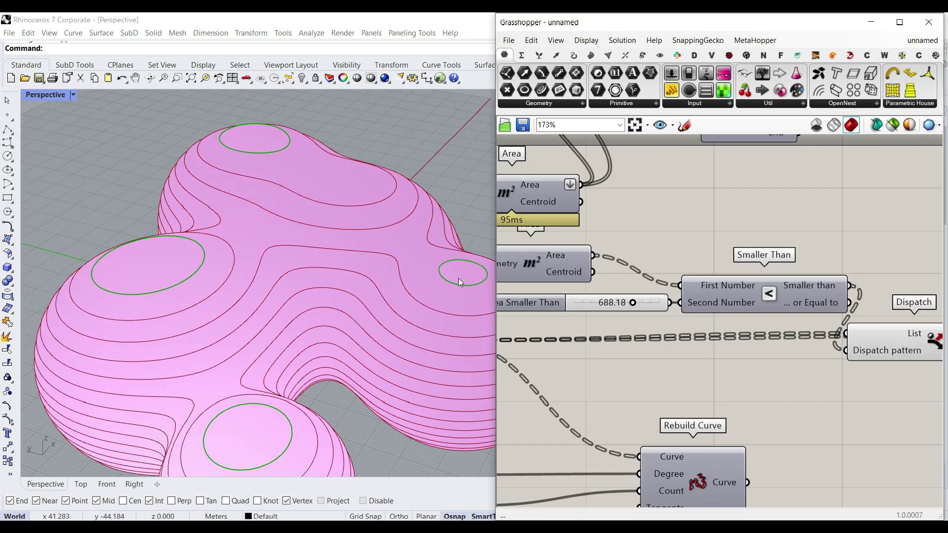
scroll(680, 304, "down", 4)
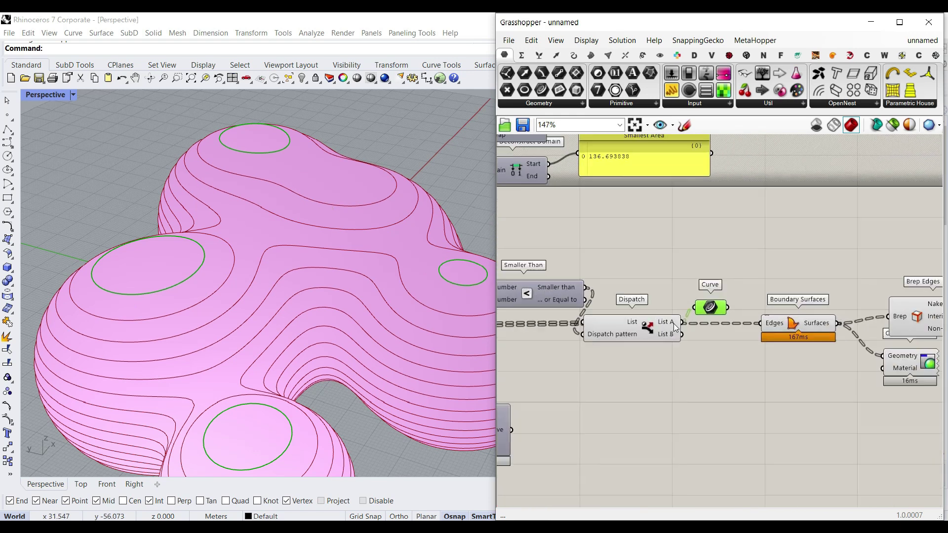
Connect Dispatch's List B to the Curve container in place of List A, and feed that container into Boundary Surfaces' Edges input
scroll(677, 328, "up", 4)
left_click_drag(687, 339, 685, 339)
left_click_drag(706, 309, 790, 325)
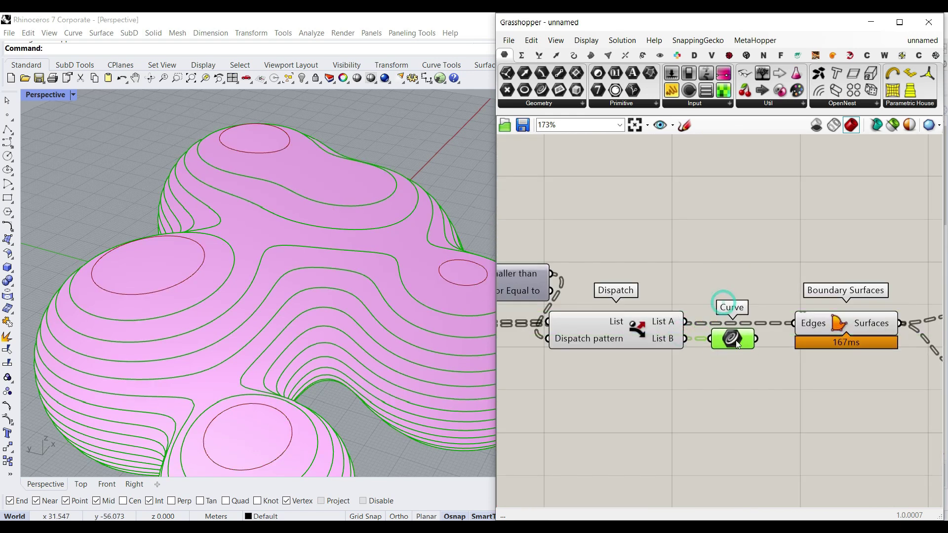
right_click_drag(769, 384, 785, 381)
left_click(755, 330)
Turn off the previews of the Dispatch component and the Curve container after it
scroll(719, 375, "down", 3)
left_click_drag(735, 347, 508, 300)
right_click(691, 251)
left_click(710, 266)
left_click(709, 267)
scroll(746, 334, "up", 4)
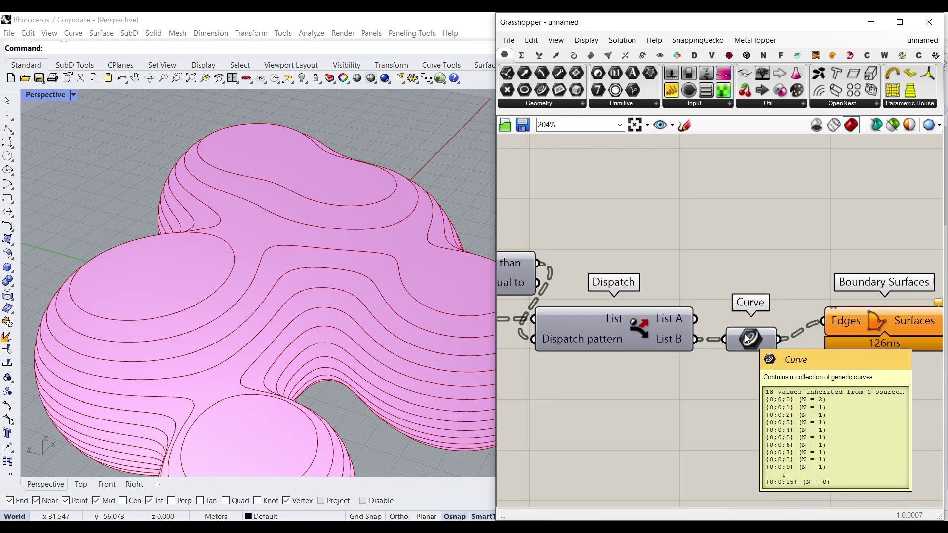
Check the Boundary Surfaces warning, and copy the existing Clean Tree component to just below the Curve container and Boundary Surfaces
scroll(714, 339, "down", 3)
scroll(814, 321, "up", 3)
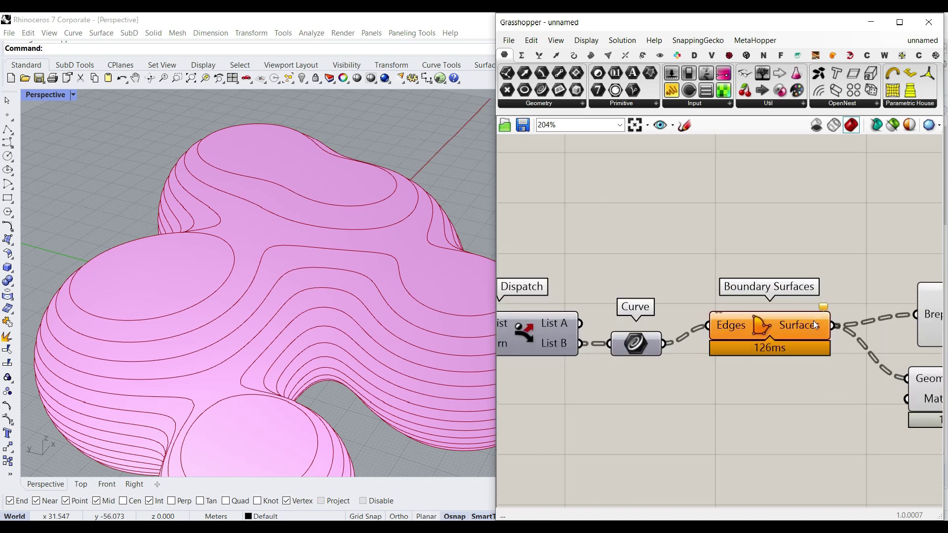
mouse_move(825, 307)
scroll(751, 345, "down", 5)
scroll(650, 354, "down", 1)
right_click_drag(538, 362, 613, 362)
left_click(541, 337)
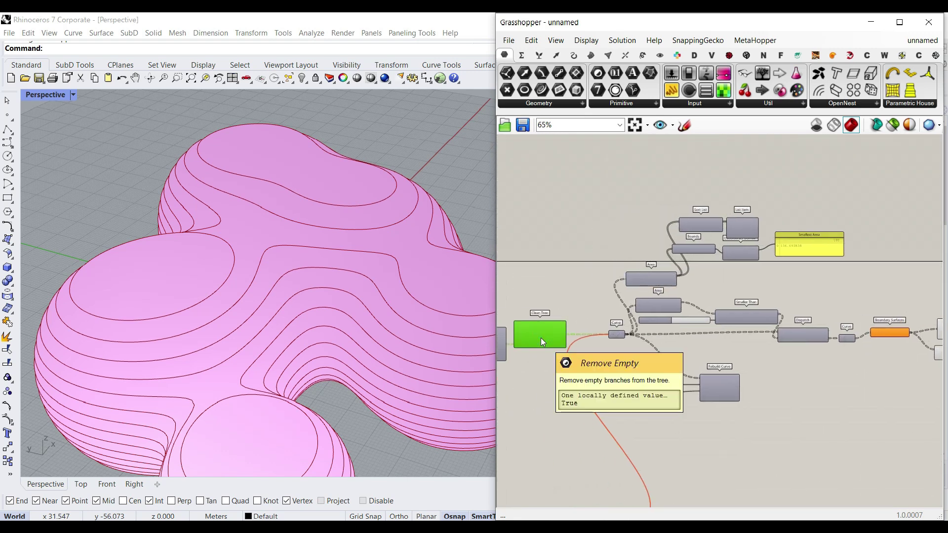
left_click_drag(541, 337, 866, 377)
right_click_drag(854, 374, 633, 388)
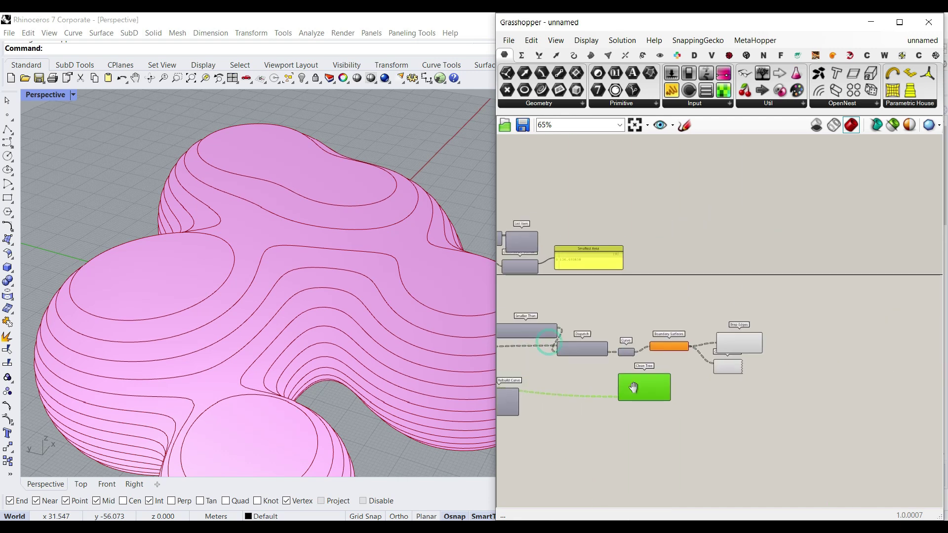
Place the copied Clean Tree between Curve and Boundary Surfaces, connecting Curve to its Tree input and its Tree output to Edges
scroll(755, 367, "up", 4)
left_click_drag(768, 390, 702, 339)
left_click(577, 405)
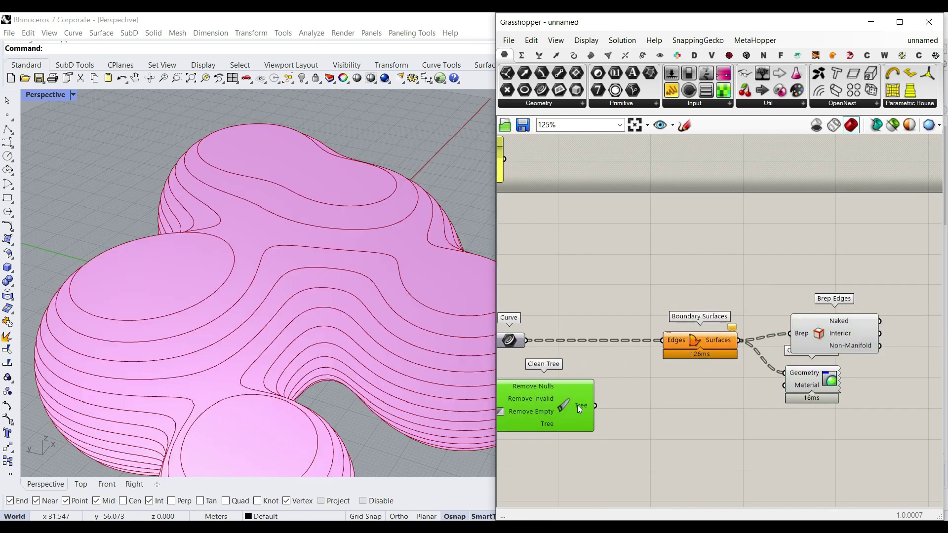
left_click_drag(577, 405, 622, 322)
scroll(520, 339, "up", 3)
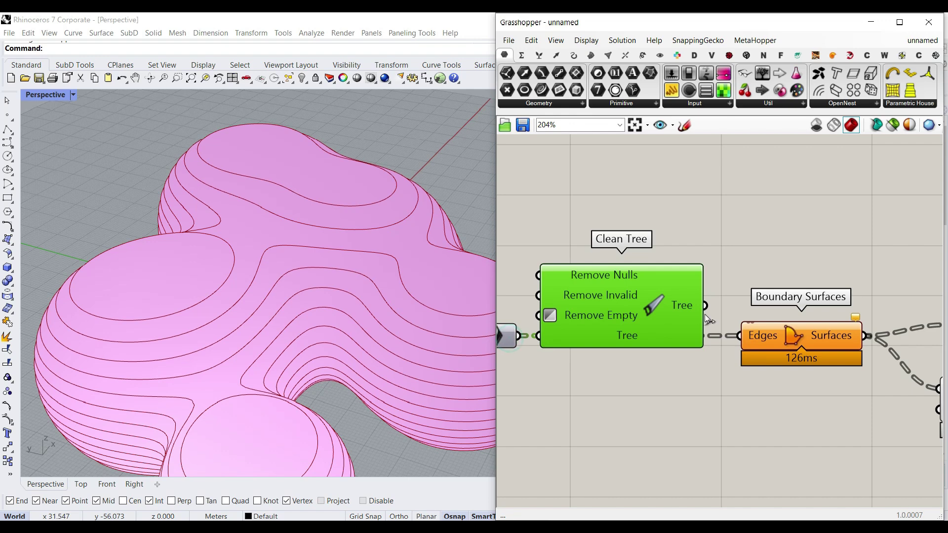
left_click_drag(704, 307, 739, 336)
left_click(717, 401)
Set the Area Smaller Than slider's maximum to 3000 and its value to 1055.38, and inspect the resulting plates
scroll(792, 393, "down", 4)
right_click_drag(284, 345, 270, 302)
scroll(265, 283, "down", 5)
scroll(244, 294, "up", 5)
mouse_move(847, 362)
right_mouse_down()
mouse_move(708, 368)
mouse_move(883, 355)
right_mouse_up()
scroll(708, 369, "up", 3)
right_click_drag(637, 346, 818, 354)
right_click_drag(605, 342, 838, 361)
left_click(621, 344)
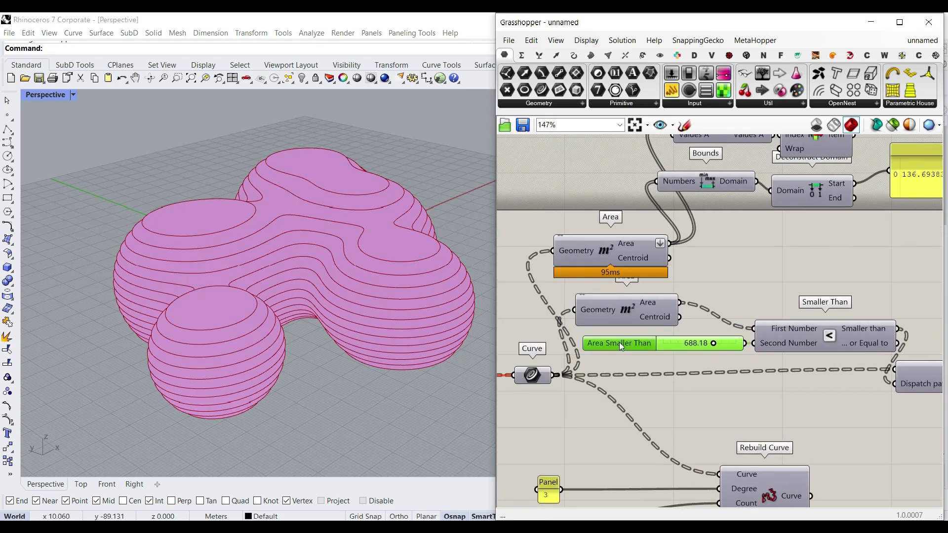
double_click(621, 344)
left_click(656, 374)
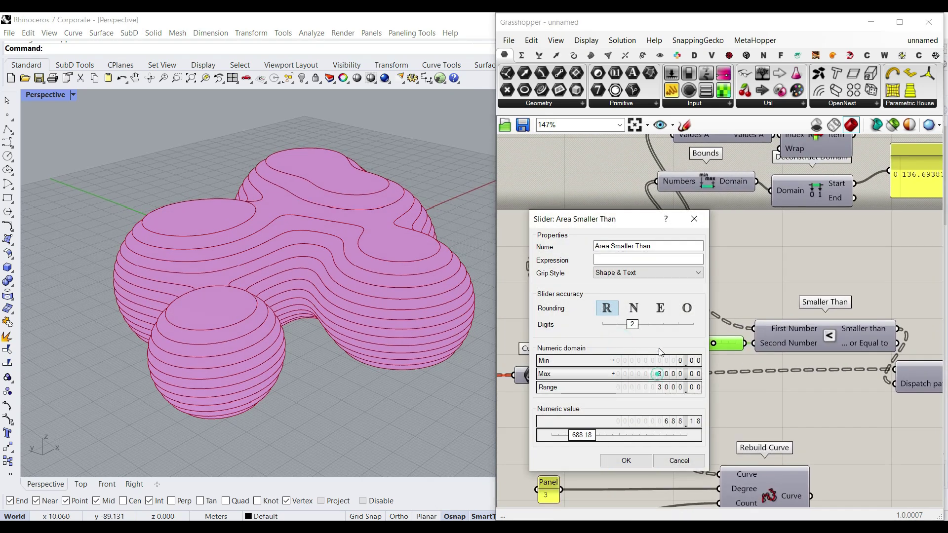
left_click(615, 462)
mouse_move(696, 347)
left_mouse_down()
mouse_move(749, 342)
mouse_move(679, 341)
mouse_move(697, 341)
left_mouse_up()
right_click_drag(271, 371, 316, 331)
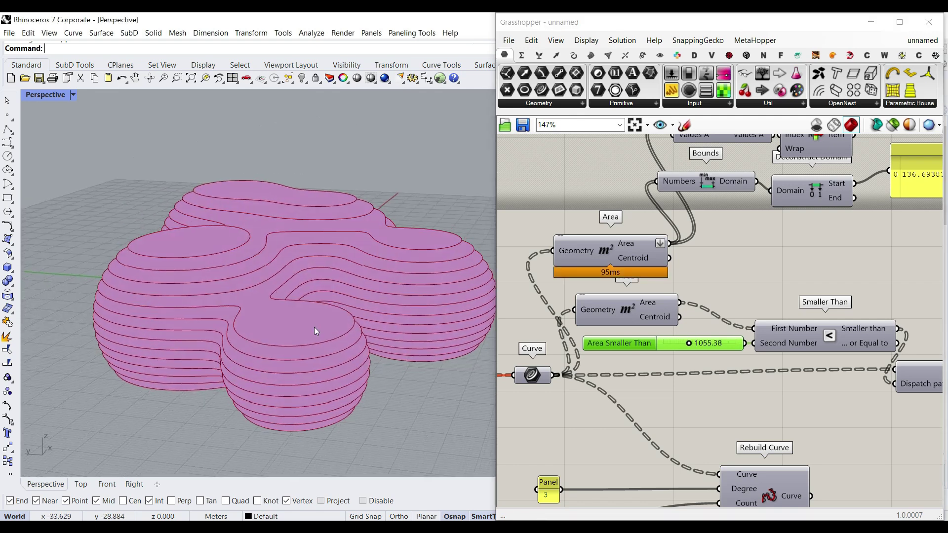
Temporarily show the Linear Array preview to check its points against the floor plates, and hide it again
right_click_drag(652, 378, 710, 331)
scroll(711, 332, "down", 5)
scroll(558, 404, "up", 4)
right_click_drag(559, 404, 735, 283)
scroll(735, 283, "down", 2)
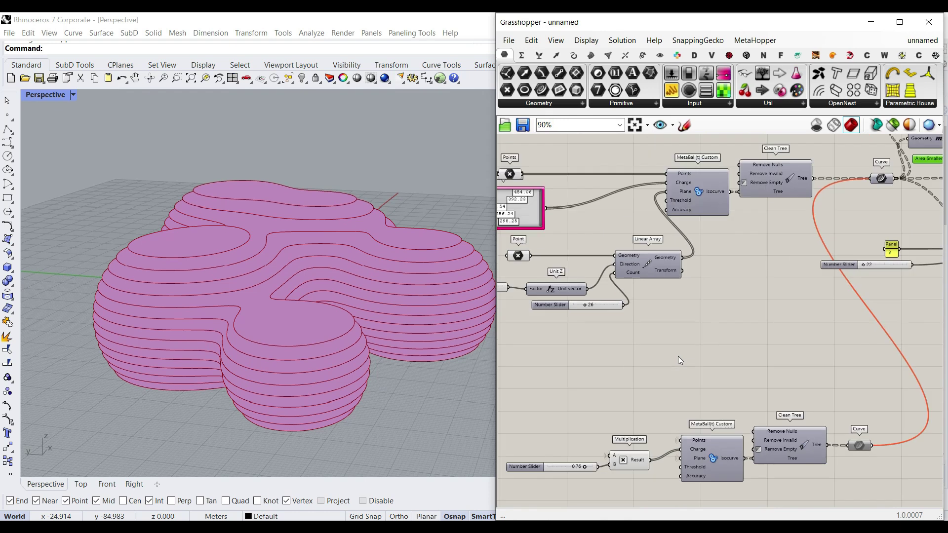
right_click(647, 262)
left_click(658, 287)
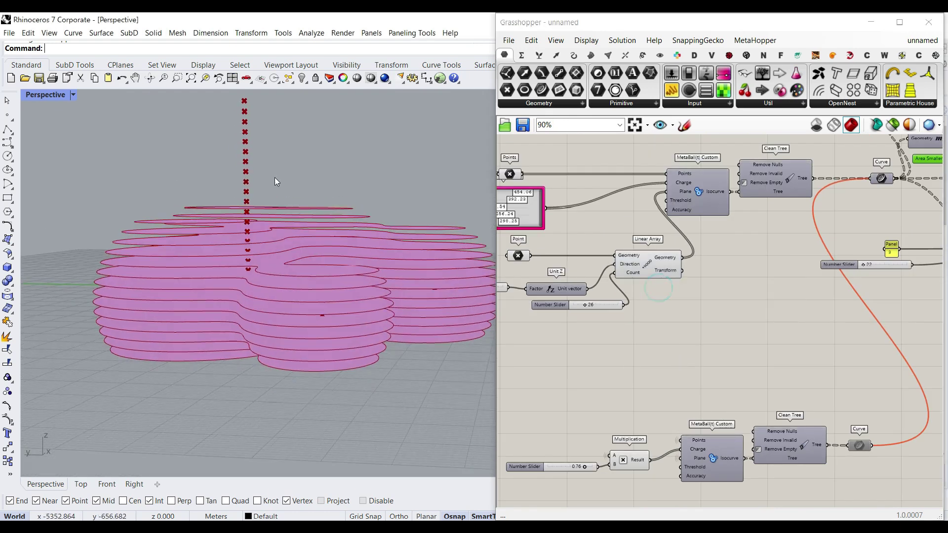
right_click(650, 266)
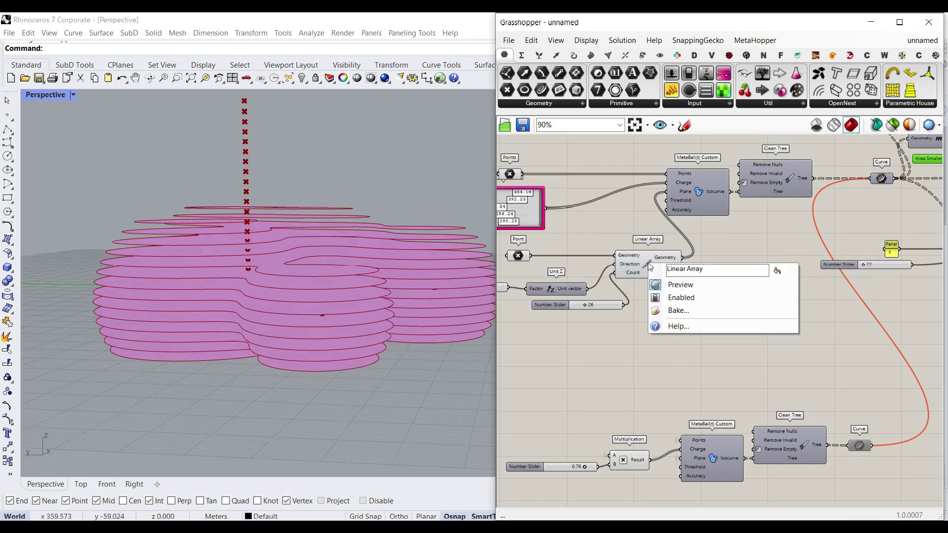
left_click(660, 284)
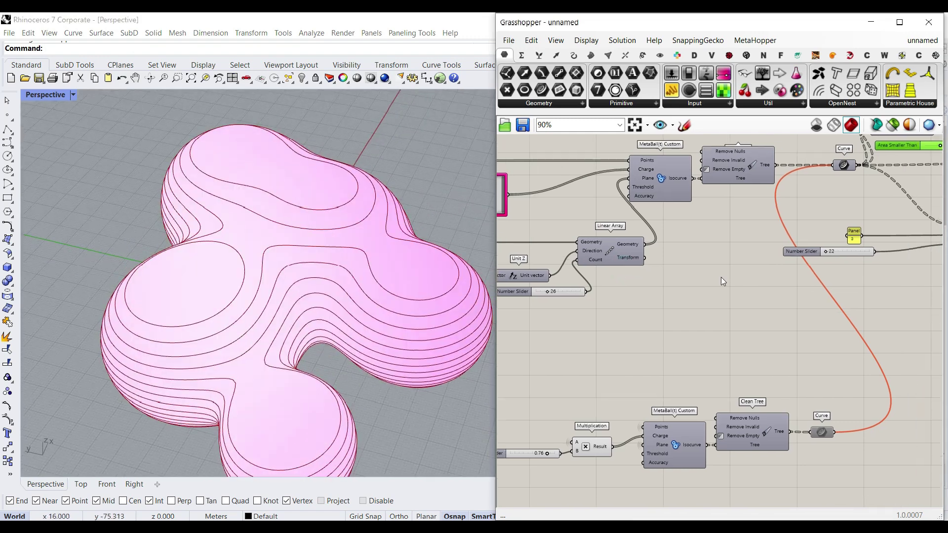
Move Brep Edges, Custom Preview and Boundary Surfaces farther right to make room after the copied Clean Tree
scroll(724, 280, "down", 3)
scroll(738, 289, "up", 5)
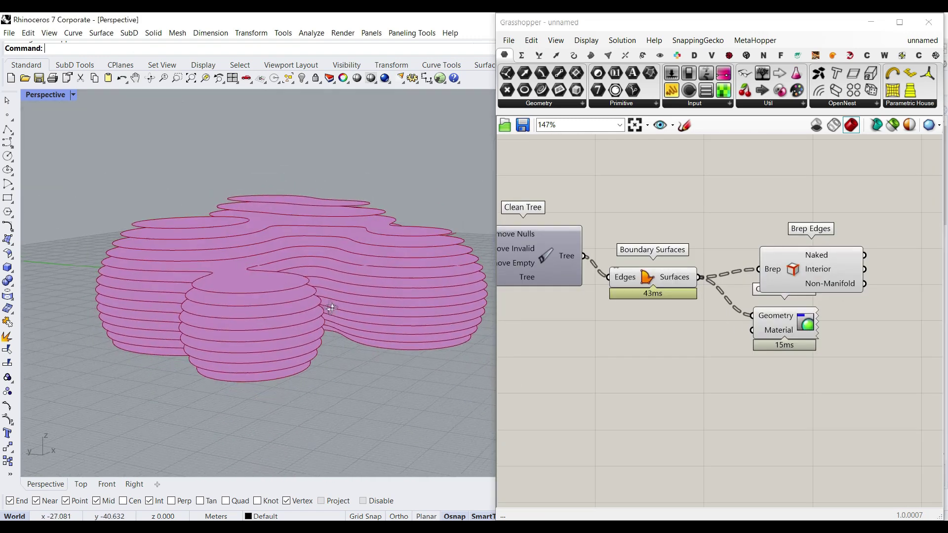
right_click_drag(331, 308, 222, 339)
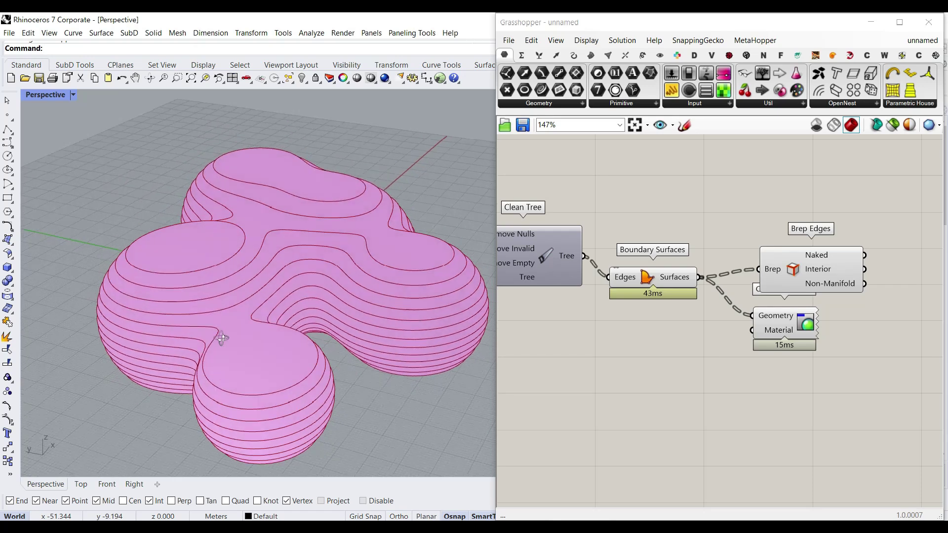
scroll(159, 267, "up", 5)
mouse_move(282, 267)
right_mouse_down()
mouse_move(271, 313)
mouse_move(282, 262)
mouse_move(271, 273)
right_mouse_up()
right_click_drag(842, 359, 754, 366)
left_click_drag(753, 364, 848, 280)
left_click(680, 250)
right_click_drag(661, 275, 686, 334)
scroll(688, 334, "up", 1)
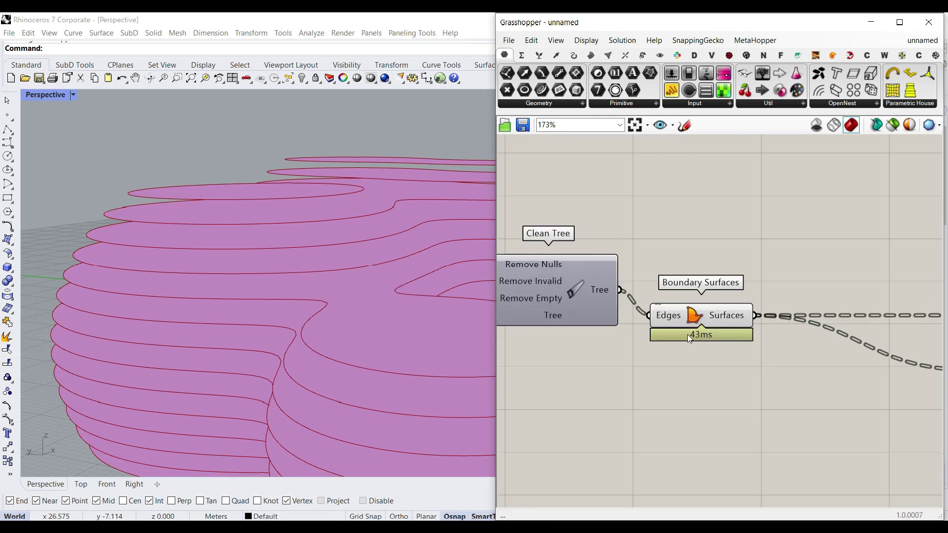
left_click_drag(687, 321, 802, 327)
left_click(703, 265)
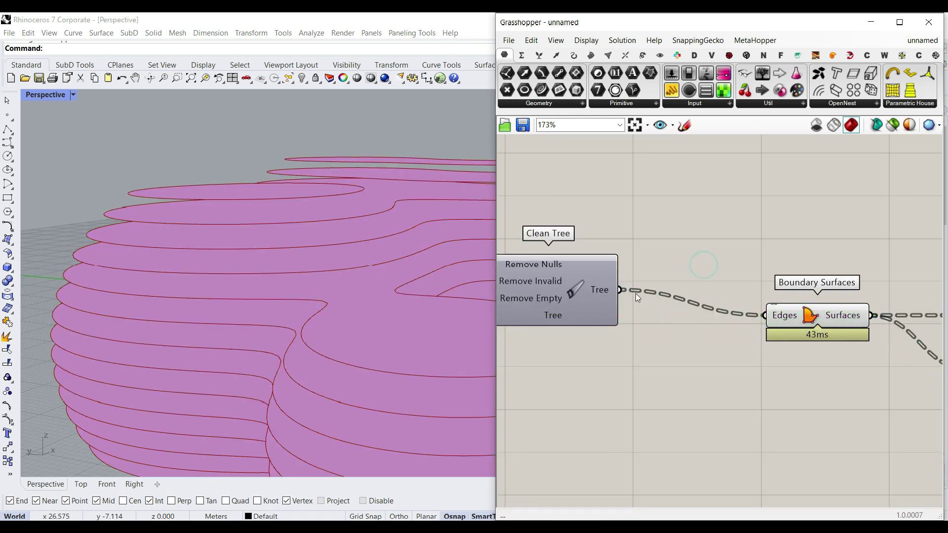
Disconnect Clean Tree's output from Boundary Surfaces and place an Offset Curve Loose component between them
left_click_drag(620, 290, 764, 315, "ctrl")
left_click(693, 248)
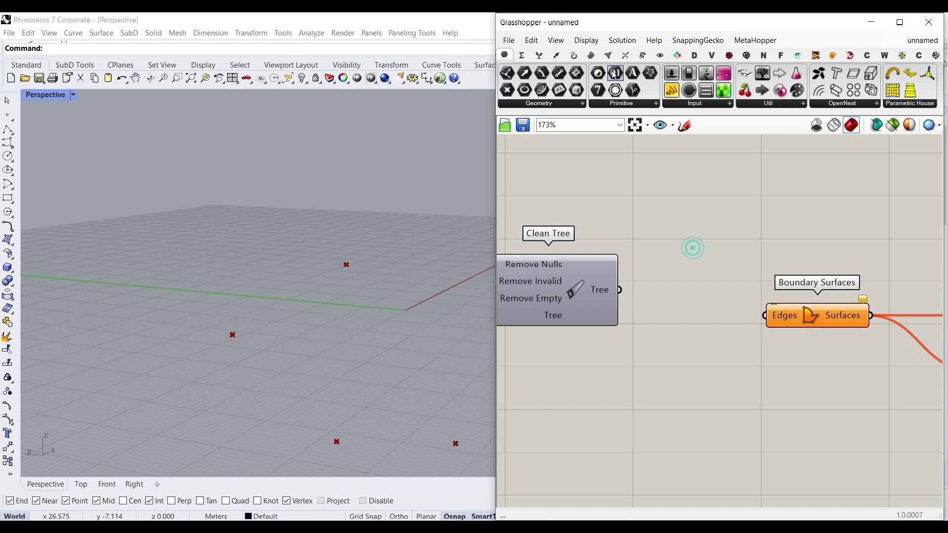
left_click(573, 54)
left_click(859, 105)
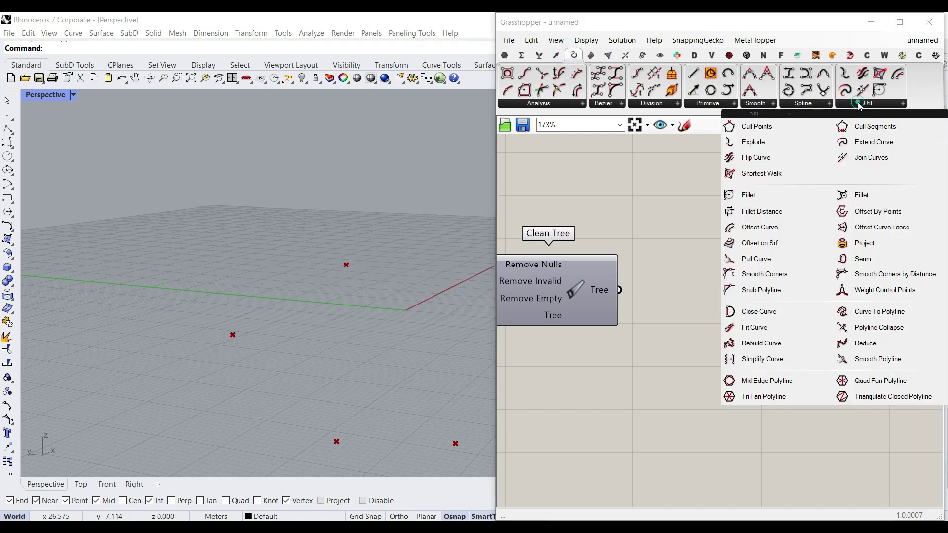
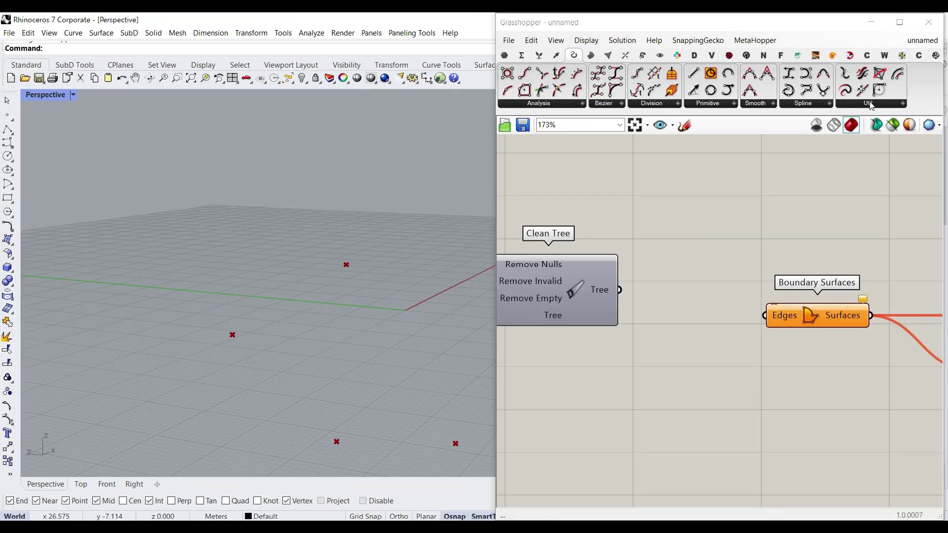
left_click(872, 105)
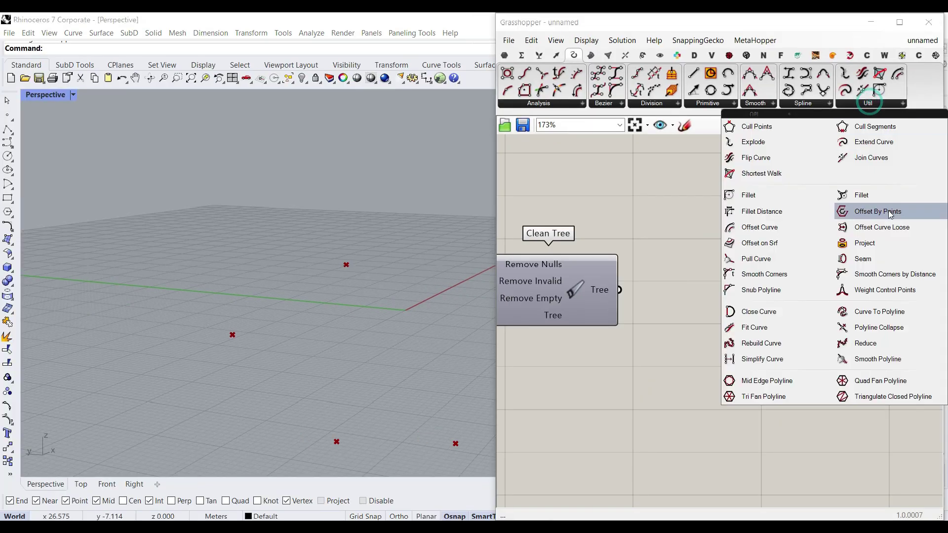
left_click(885, 229)
left_click(704, 321)
Connect Clean Tree's output to the Curve input of Offset Curve Loose and turn on Clean Tree's preview
scroll(665, 309, "up", 2)
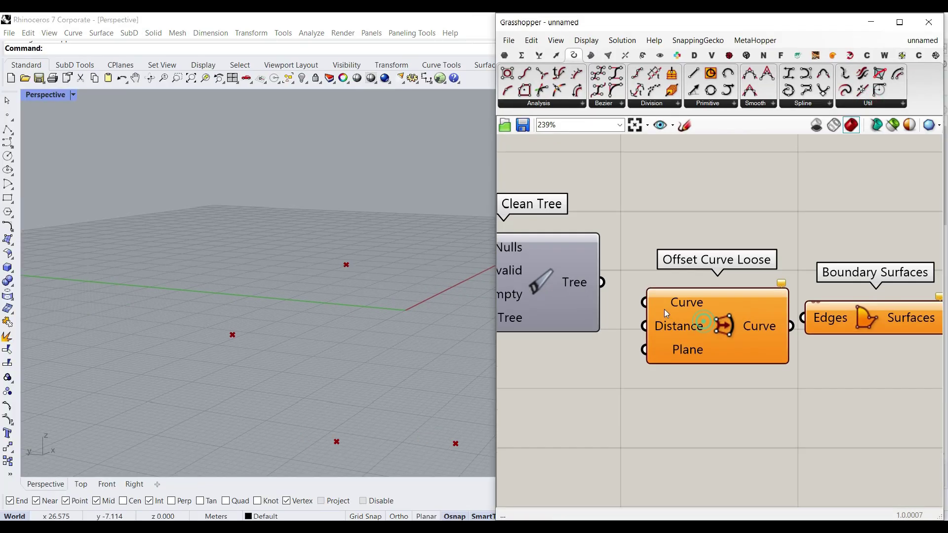
left_click_drag(638, 304, 644, 302)
scroll(689, 333, "down", 2)
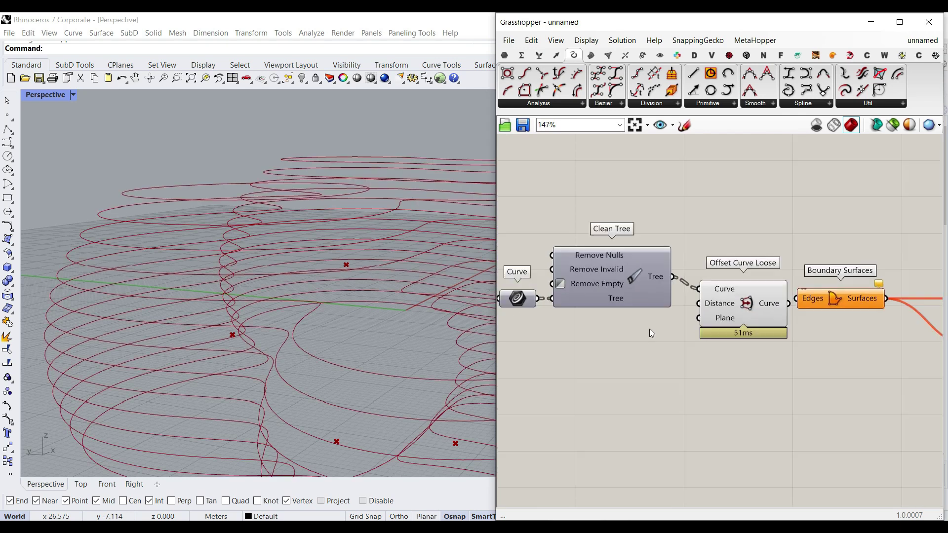
right_click(629, 277)
left_click(642, 298)
right_click_drag(232, 254, 190, 275)
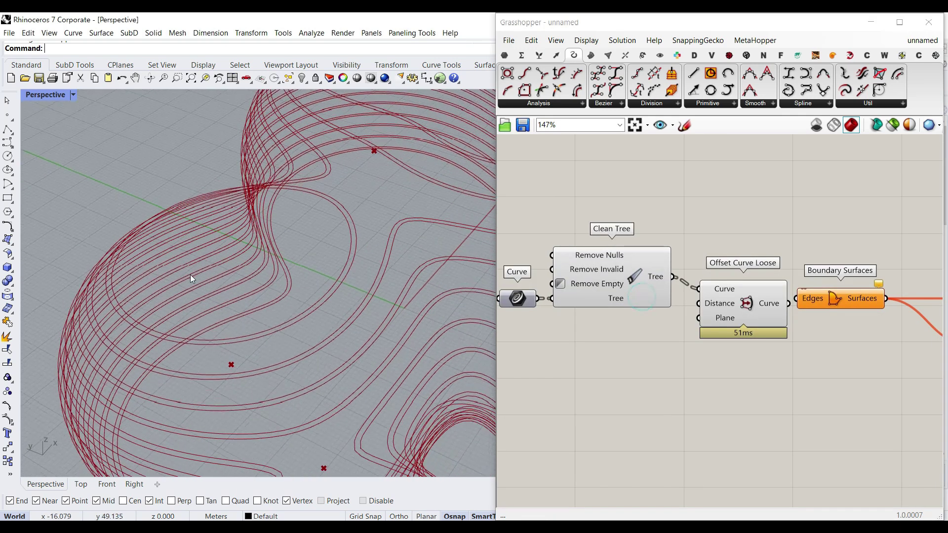
Create a number slider with the value 12.5 and connect it to the Distance input of Offset Curve Loose
double_click(612, 354)
type("12.5")
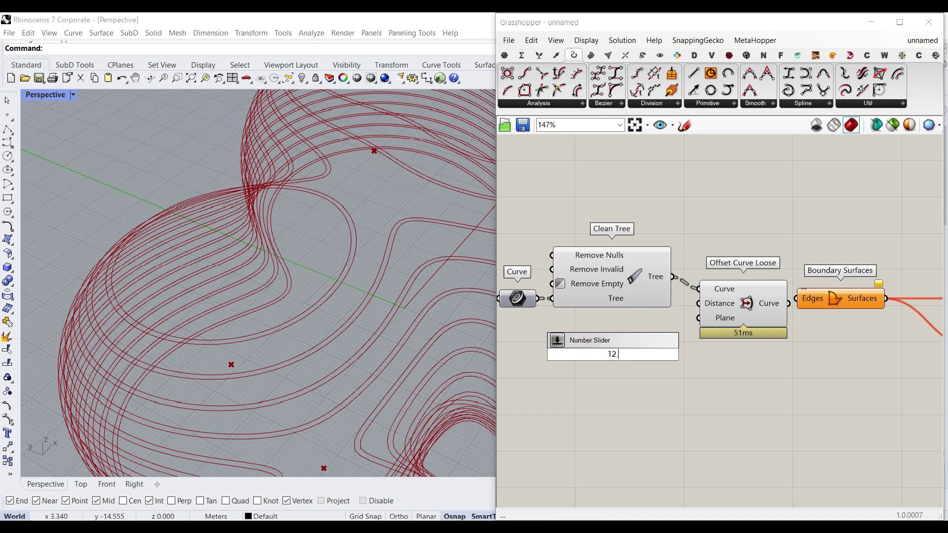
key("Return")
scroll(695, 348, "up", 2)
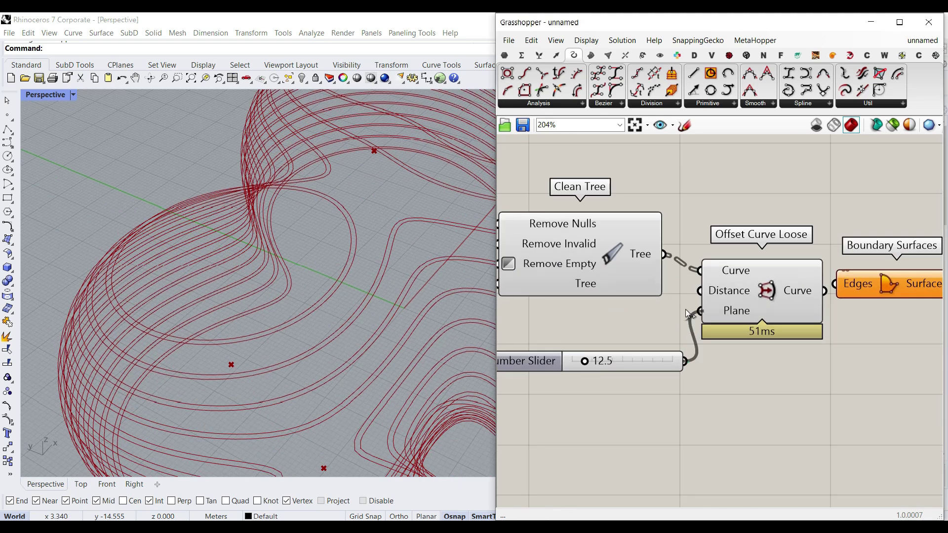
left_click_drag(685, 309, 699, 290)
scroll(310, 278, "down", 5)
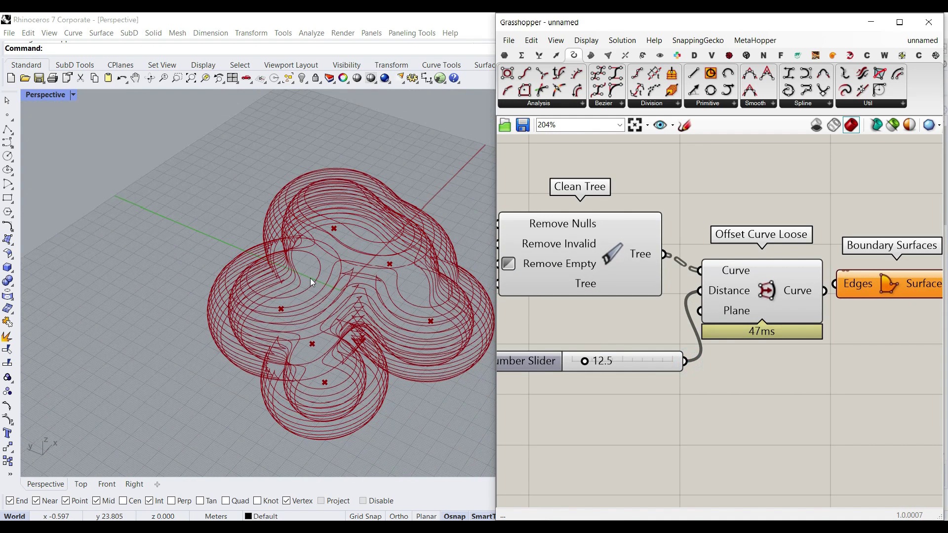
scroll(385, 344, "up", 8)
Add an Offset Curve component fed by Clean Tree and the distance slider, and hide the Offset Curve Loose preview
left_click(584, 362)
left_click_drag(863, 90, 745, 265)
left_click_drag(651, 319, 701, 195)
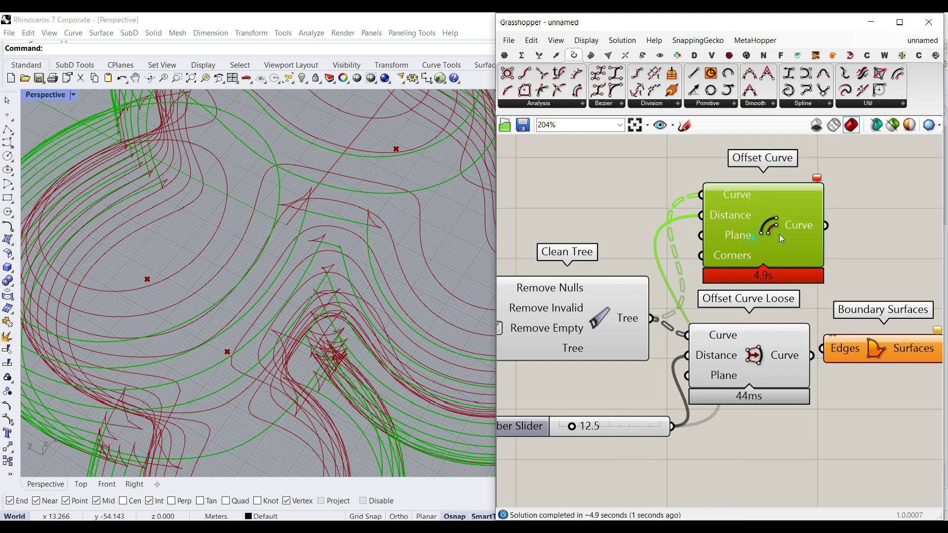
right_click(752, 347)
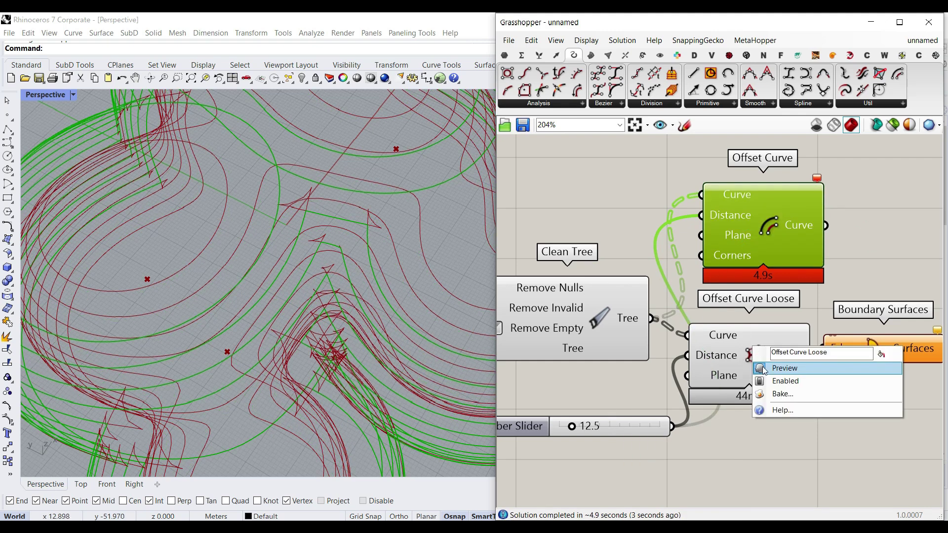
left_click(765, 369)
Examine the Offset Curve result against the original contours, from an angle, from above and close up at the inner corners
scroll(338, 283, "down", 6)
right_click_drag(338, 283, 372, 263)
left_click(731, 428)
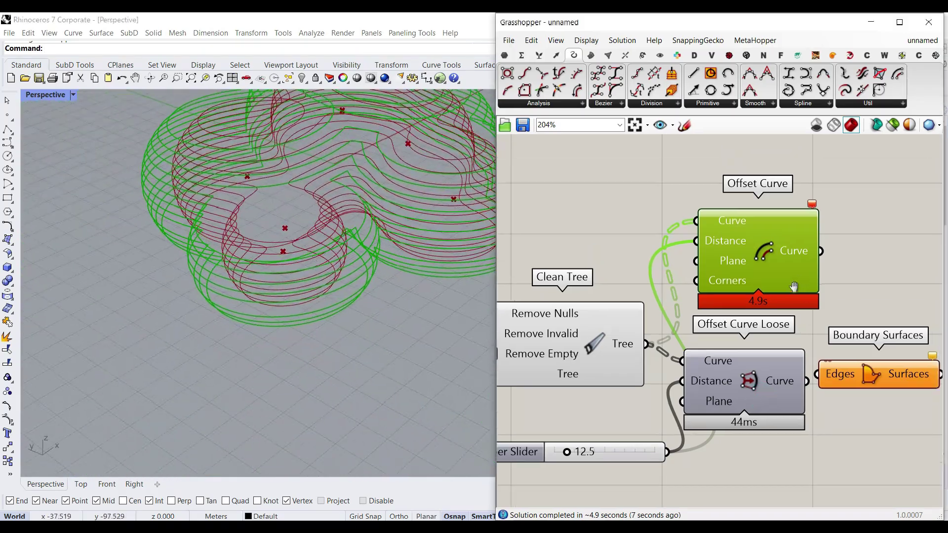
scroll(731, 428, "down", 2)
scroll(725, 452, "up", 2)
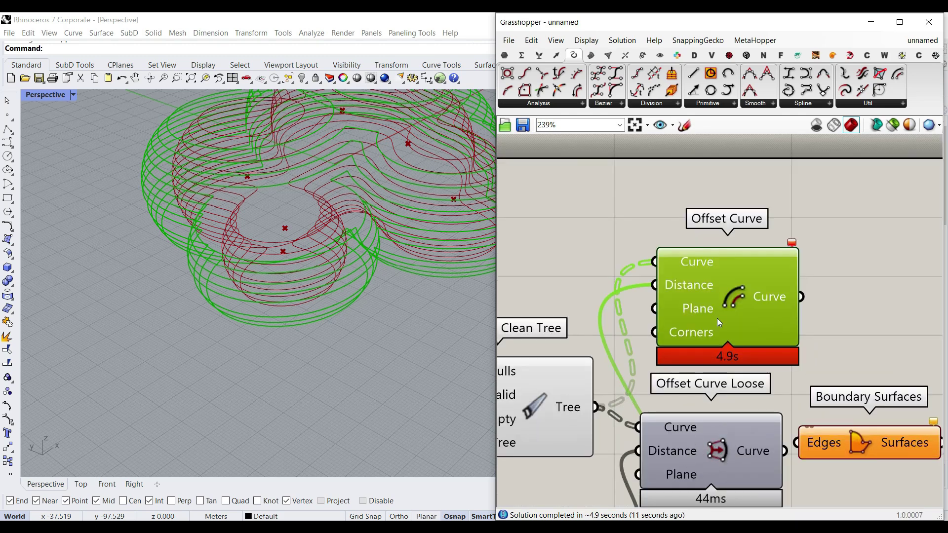
scroll(290, 241, "down", 5)
scroll(390, 225, "up", 8)
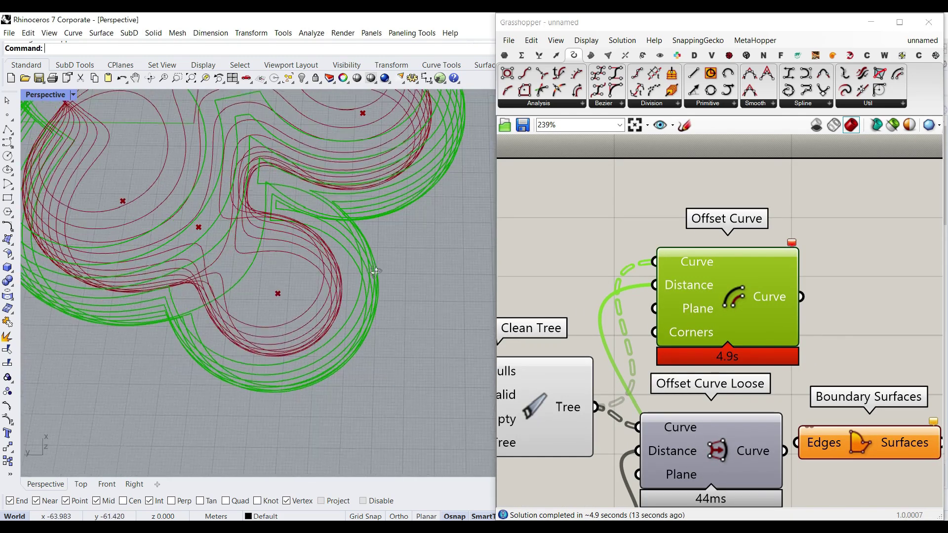
right_click_drag(390, 225, 376, 276)
scroll(311, 182, "up", 5)
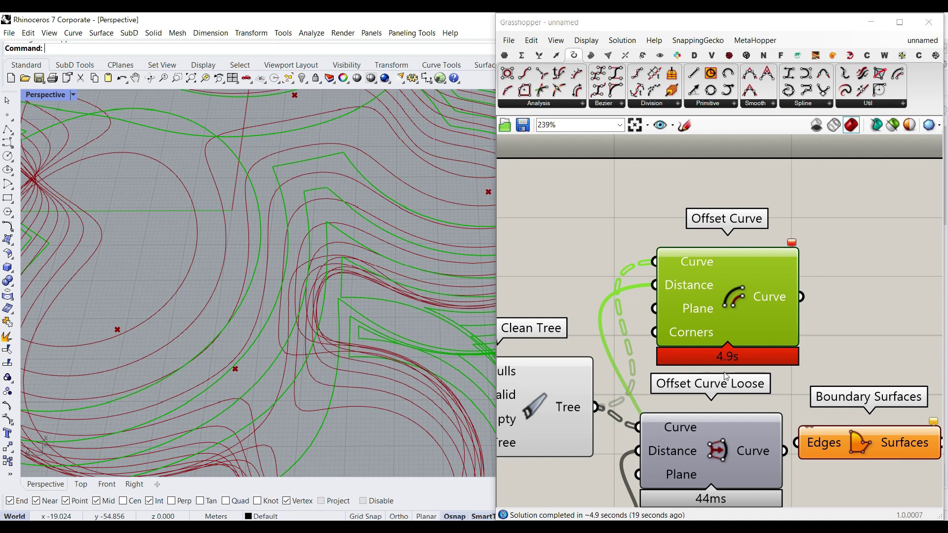
Disable the Offset Curve component and connect the Offset Curve Loose output to the Edges input of Boundary Surfaces
right_click(730, 306)
left_click(767, 325)
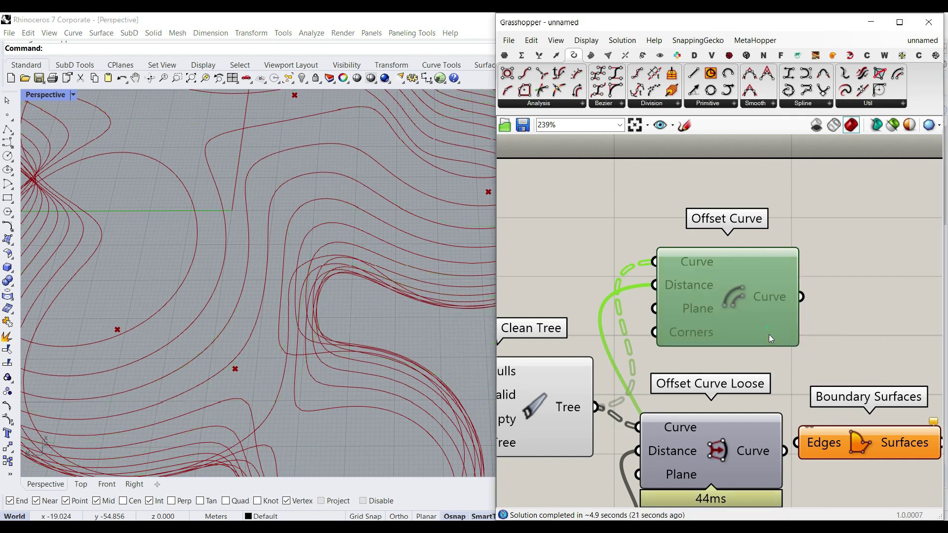
right_click_drag(769, 334, 683, 291)
left_click(681, 352)
left_click(725, 435)
Set the offset distance slider to 6.7 and turn on the Offset Curve Loose preview
right_click_drag(632, 457, 798, 356)
mouse_move(611, 395)
left_mouse_down()
mouse_move(595, 395)
mouse_move(605, 396)
left_mouse_up()
right_click(810, 291)
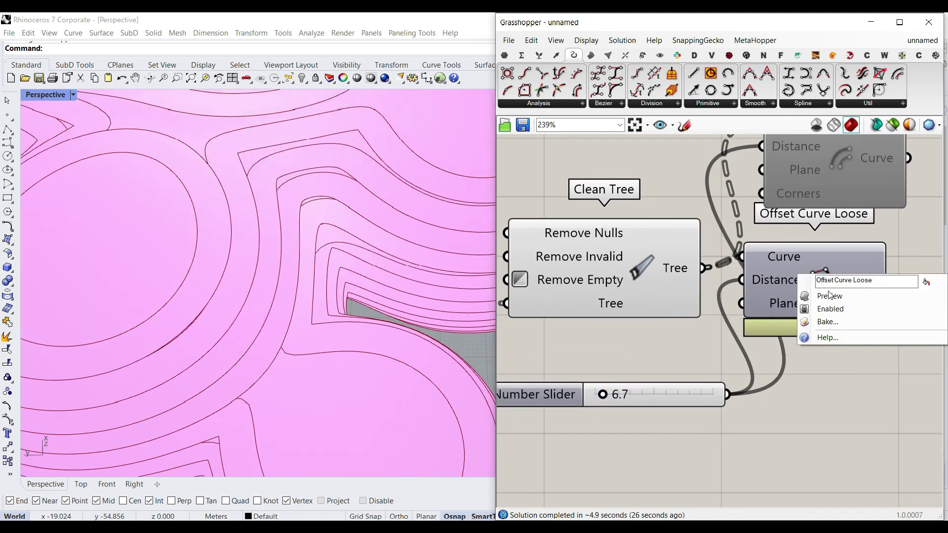
left_click(827, 290)
scroll(286, 311, "up", 5)
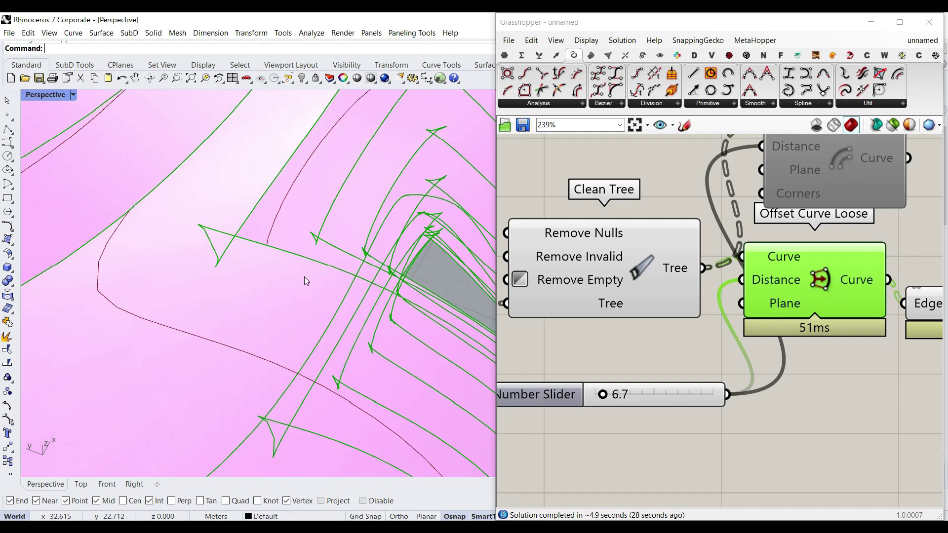
Bake the Boundary Surfaces output with the default attributes and move one baked surface off the model
right_click_drag(800, 315, 686, 309)
right_click(879, 300)
left_click(895, 312)
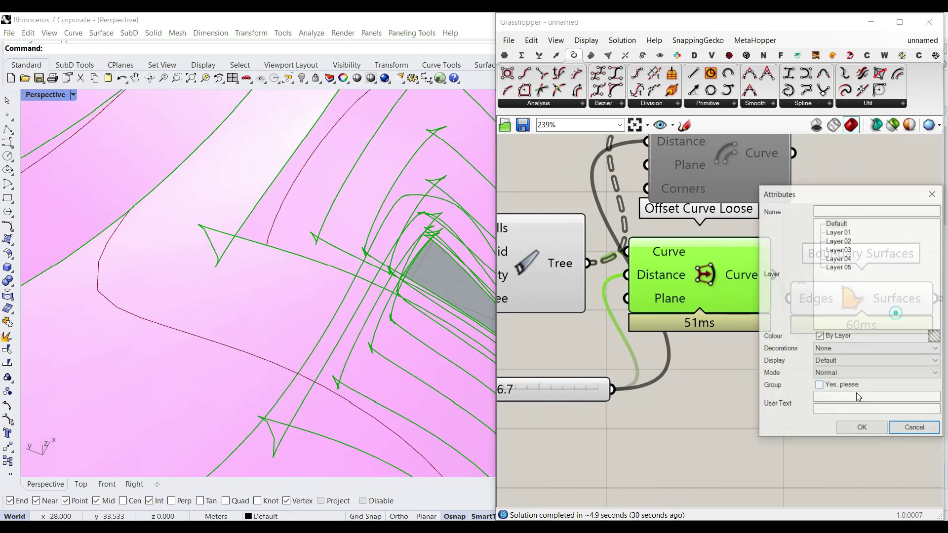
left_click(863, 429)
scroll(226, 274, "down", 8)
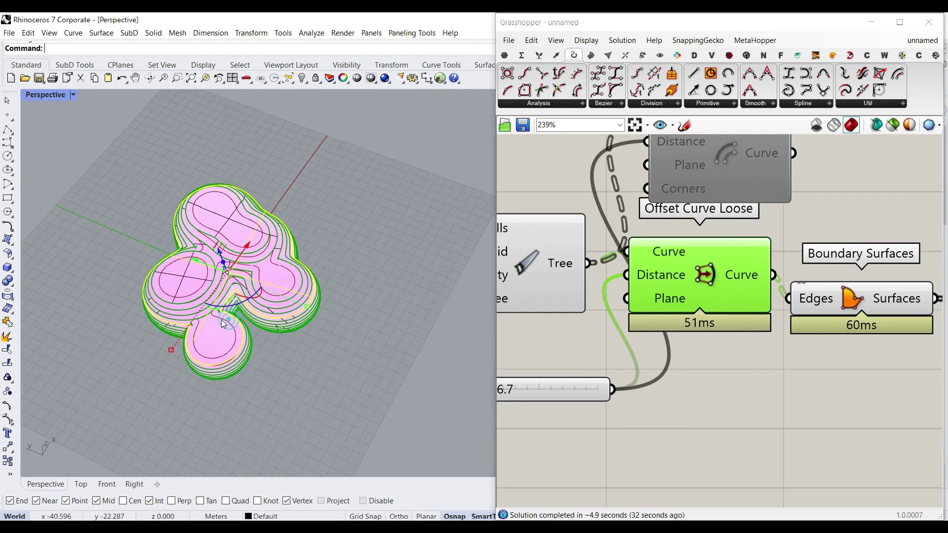
left_click_drag(203, 261, 344, 325)
left_click(445, 258)
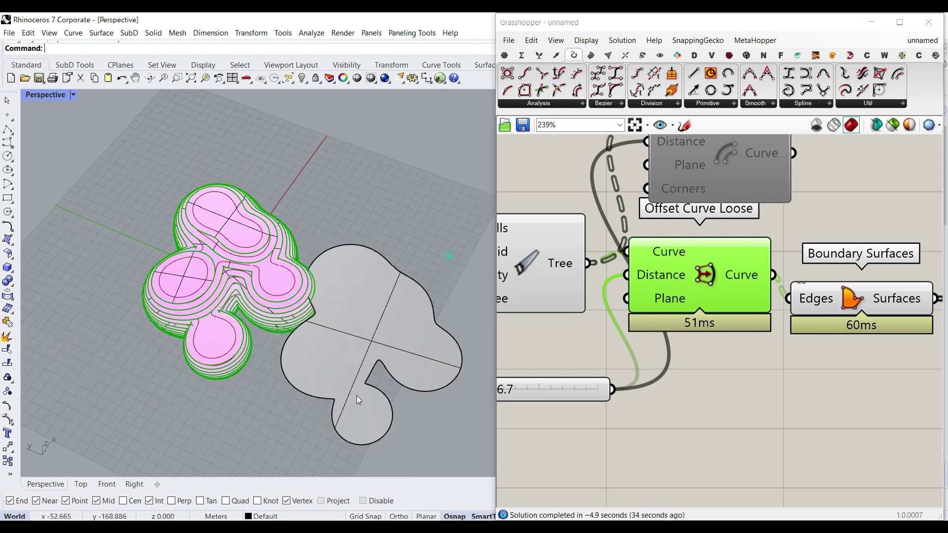
Inspect the corners of the separated baked surface, and undo its move and the bake
scroll(357, 396, "up", 10)
scroll(399, 271, "down", 5)
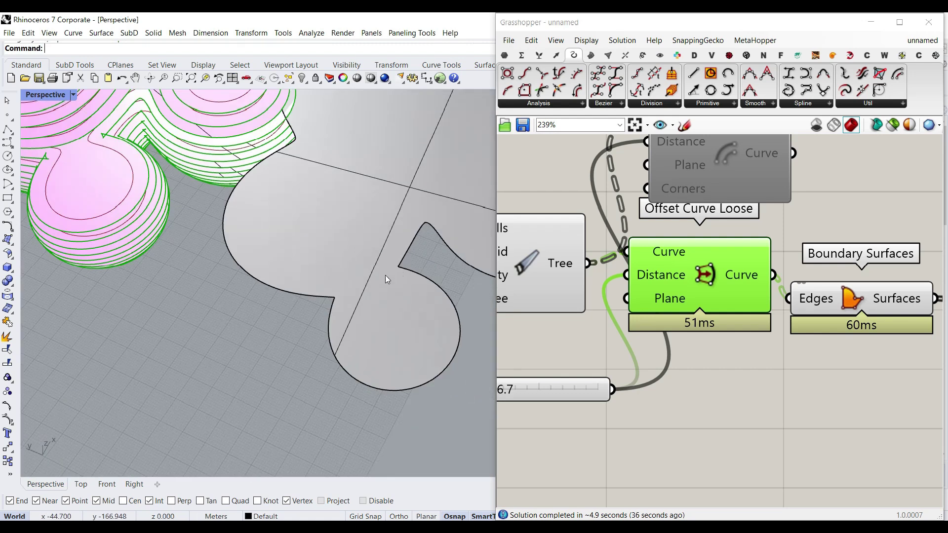
key("ctrl+z")
scroll(92, 140, "up", 8)
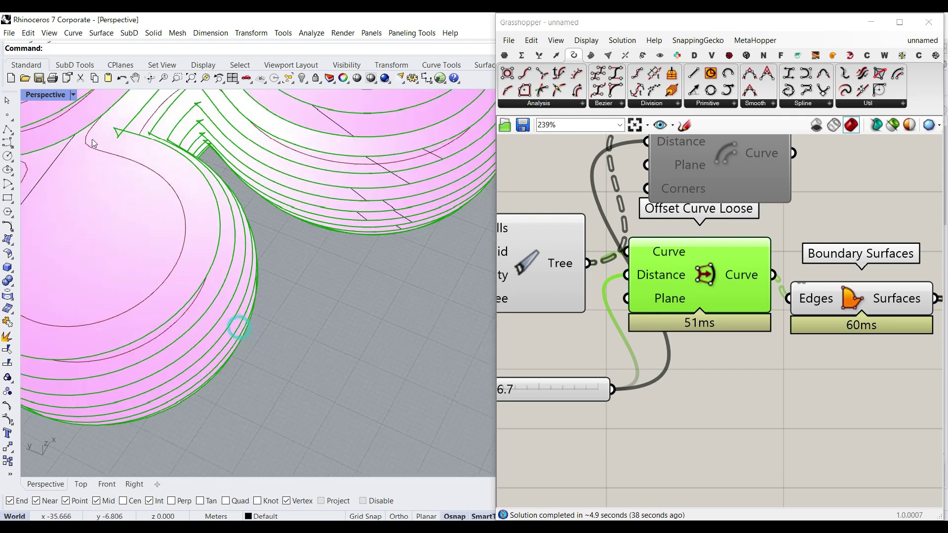
scroll(341, 318, "down", 12)
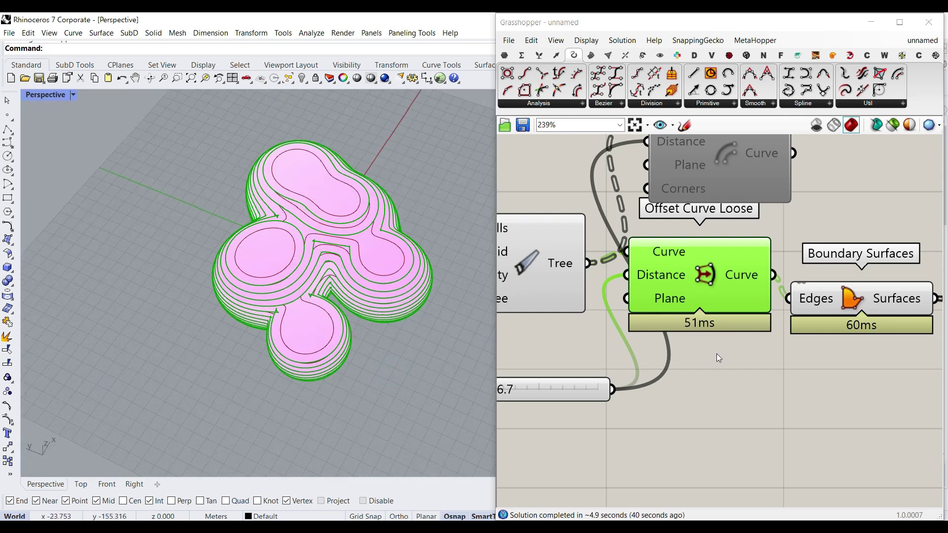
Move the disabled Offset Curve clear of Offset Curve Loose, and turn off the previews of Clean Tree, Offset Curve Loose and Boundary Surfaces
right_click_drag(738, 307, 709, 409)
left_click_drag(698, 233, 697, 206)
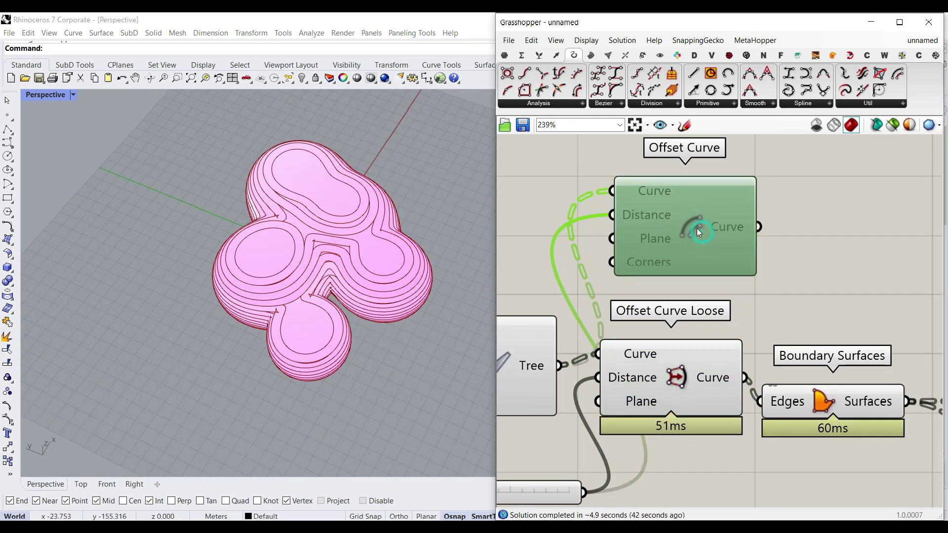
scroll(728, 295, "down", 3)
left_click_drag(830, 399, 576, 297)
right_click(576, 297)
left_click(582, 240)
left_click(582, 241)
Set the offset distance slider to 3.4
scroll(258, 275, "up", 3)
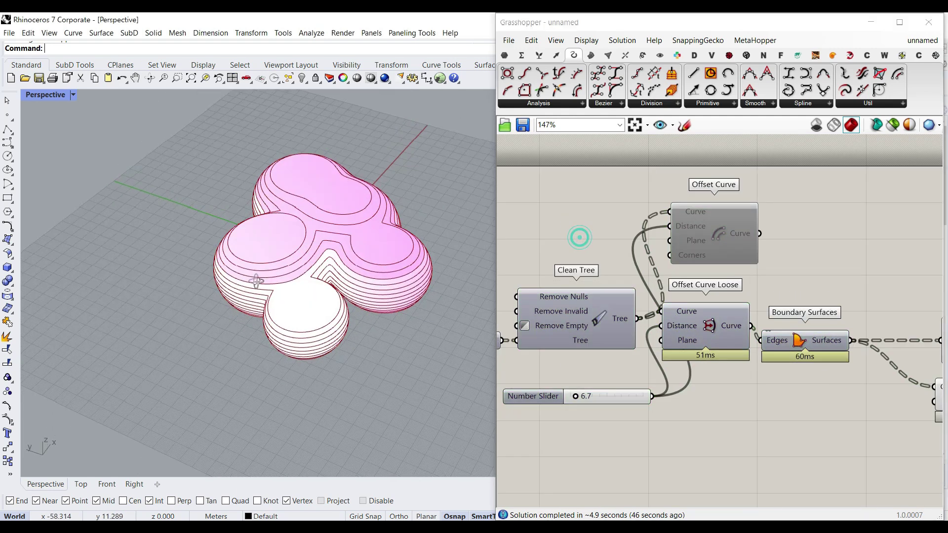
scroll(576, 415, "up", 3)
mouse_move(578, 386)
left_mouse_down()
mouse_move(596, 385)
mouse_move(572, 384)
left_mouse_up()
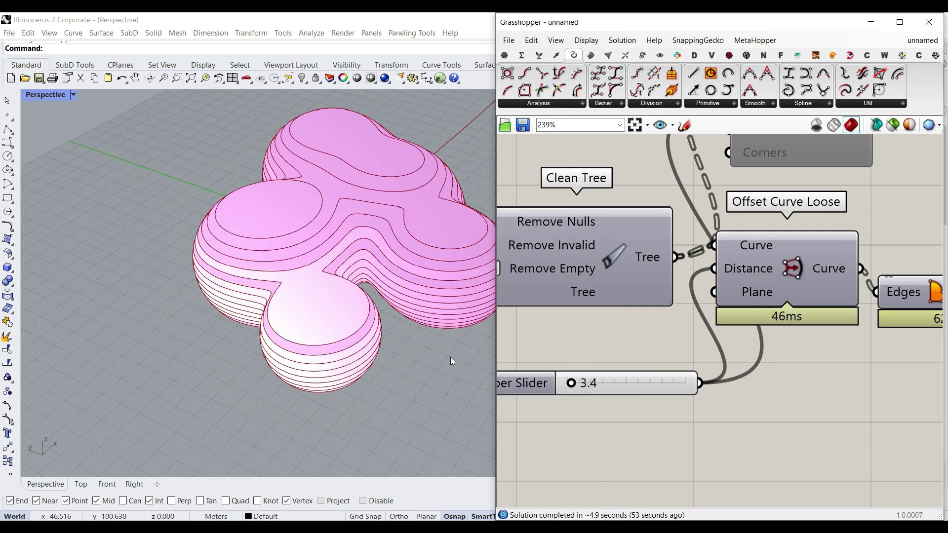
Examine the stacked offset surfaces from several angles, including a low side view and a close-up of the layers
right_click_drag(381, 294, 318, 328)
scroll(308, 323, "down", 3)
right_click_drag(688, 231, 670, 307)
scroll(326, 284, "up", 3)
mouse_move(326, 284)
right_mouse_down()
mouse_move(336, 257)
mouse_move(340, 282)
right_mouse_up()
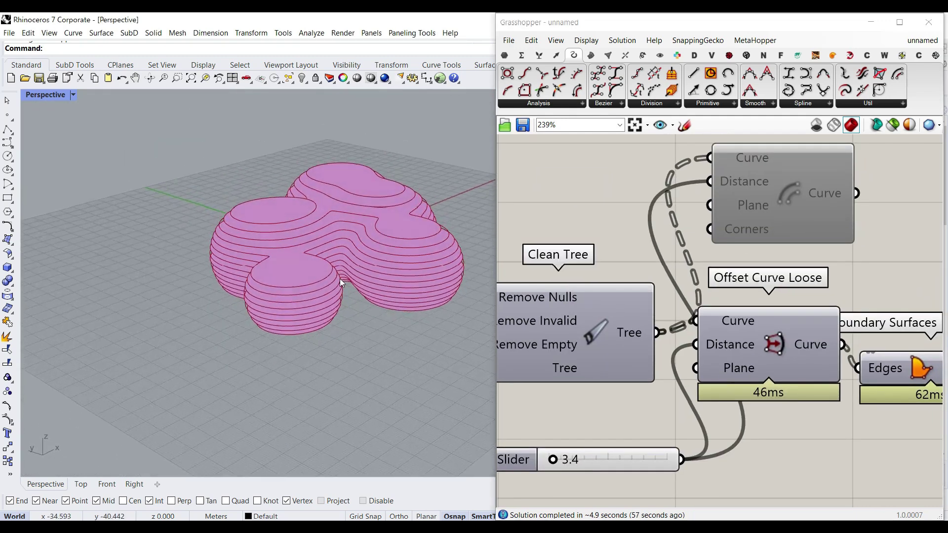
scroll(573, 330, "down", 3)
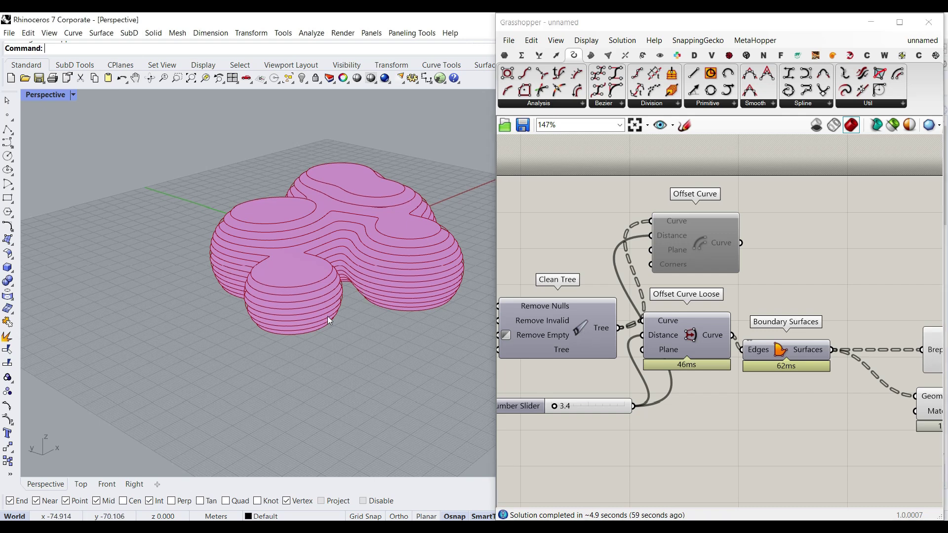
right_click_drag(328, 316, 305, 243)
right_click_drag(274, 323, 286, 324)
scroll(227, 328, "up", 3)
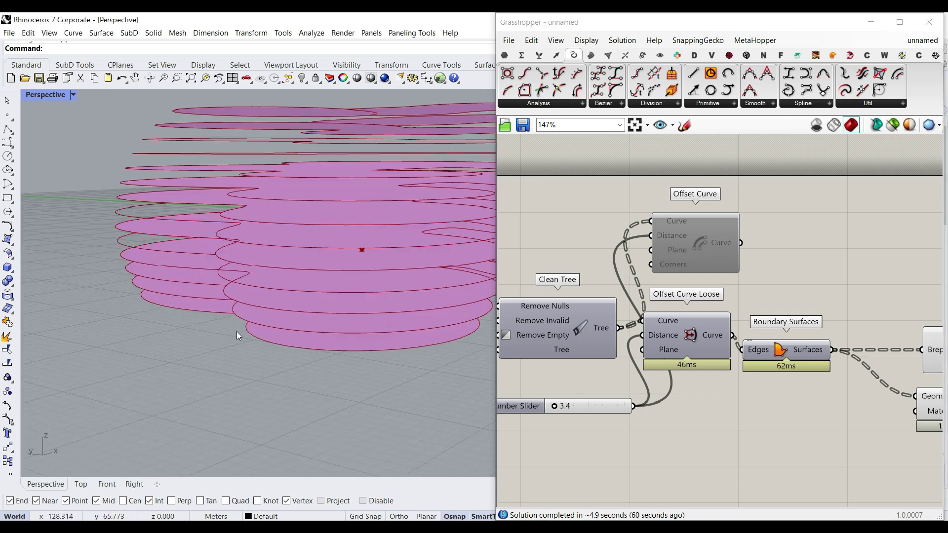
scroll(302, 285, "up", 4)
right_click_drag(299, 289, 315, 315)
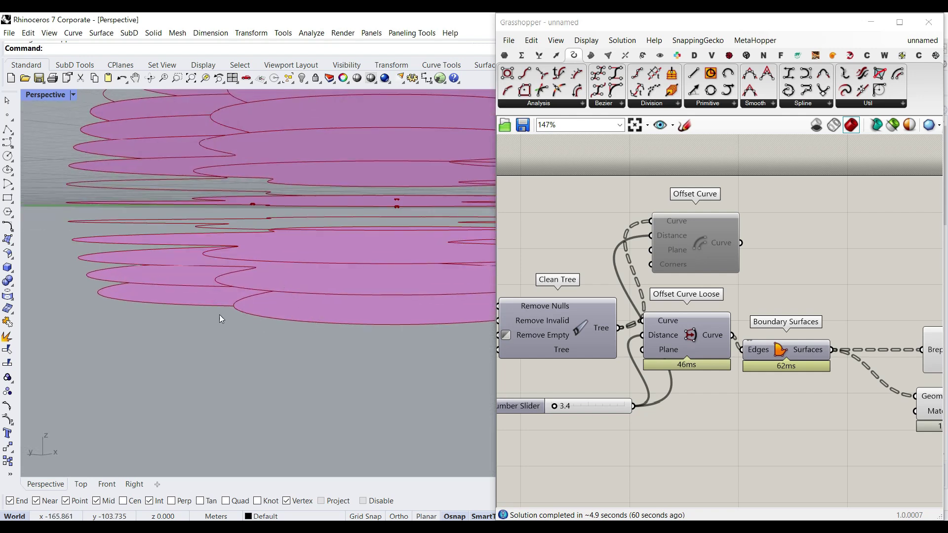
right_click_drag(220, 319, 430, 325)
Move Offset Curve Loose, Boundary Surfaces, the components after them and the distance slider away from Clean Tree
right_click_drag(784, 396, 686, 389)
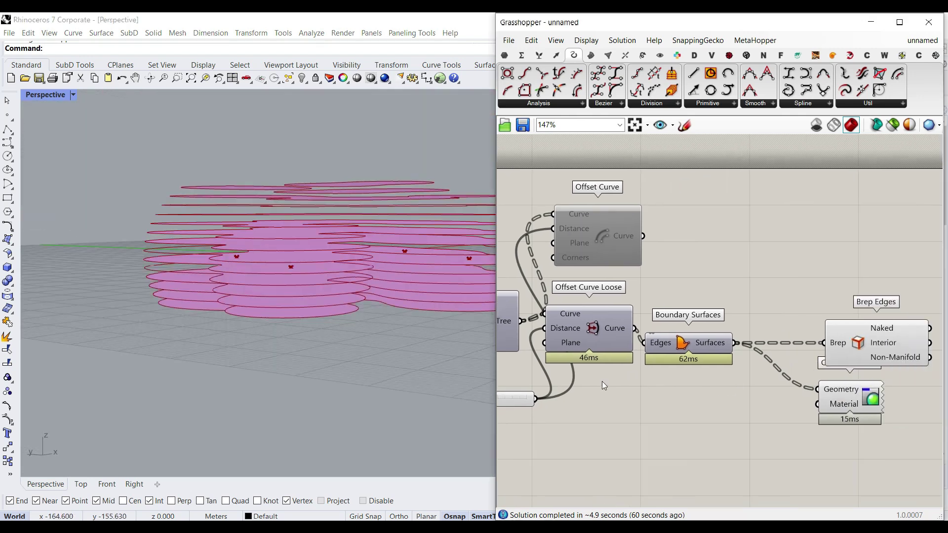
left_click_drag(880, 444, 532, 325)
left_click_drag(591, 344, 733, 352)
left_click_drag(522, 401, 651, 399)
Delete the disabled Offset Curve component and widen the gap between Clean Tree and the downstream components
left_click(606, 233)
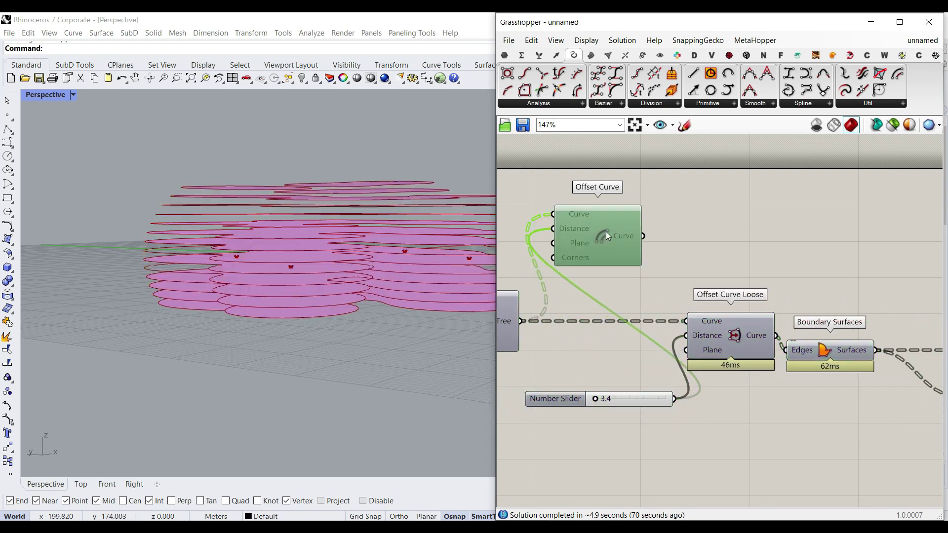
key("Delete")
scroll(645, 388, "down", 4)
left_click_drag(635, 307, 712, 320)
left_click(584, 300)
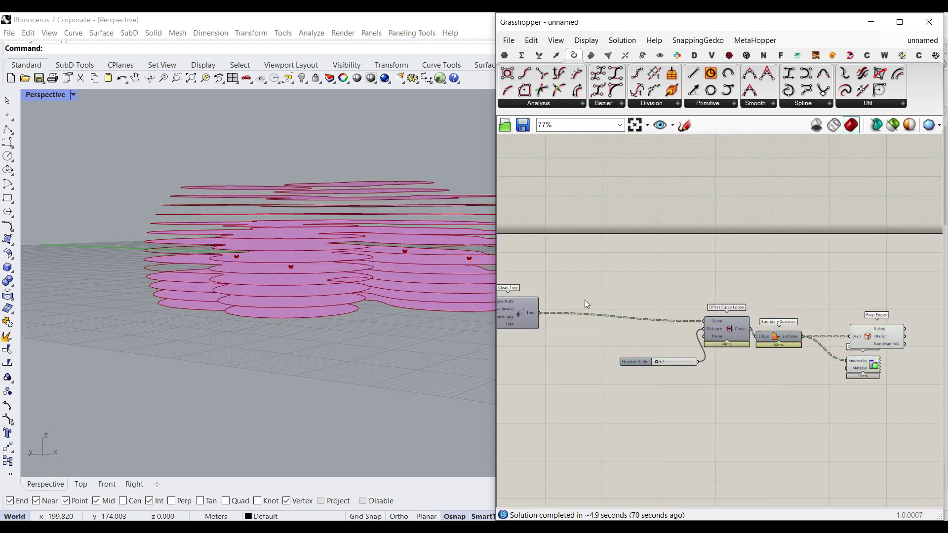
Disconnect Clean Tree from Offset Curve Loose and simplify Clean Tree's Tree output
scroll(559, 317, "up", 3)
left_click_drag(526, 310, 794, 325)
right_click_drag(504, 307, 605, 305)
right_click(605, 306)
left_click(624, 335)
scroll(624, 336, "up", 3)
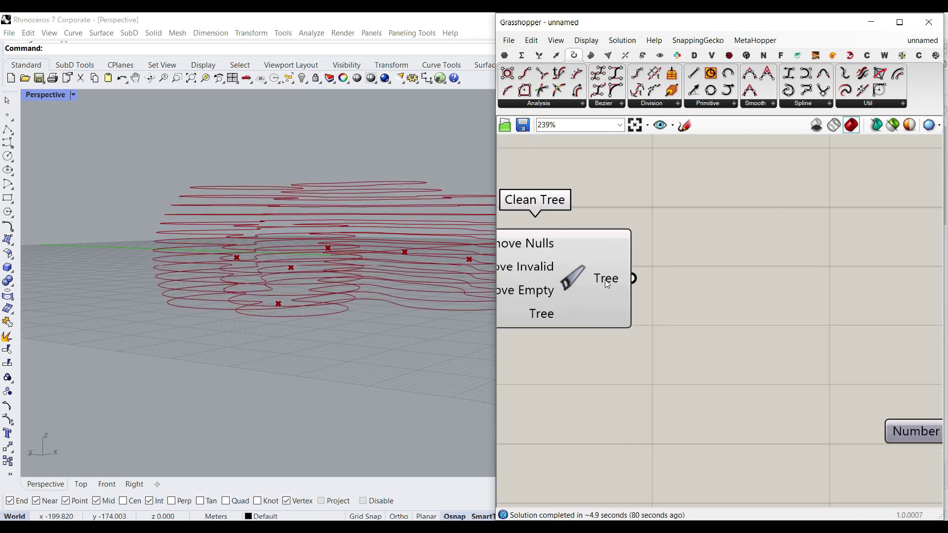
right_click(607, 283)
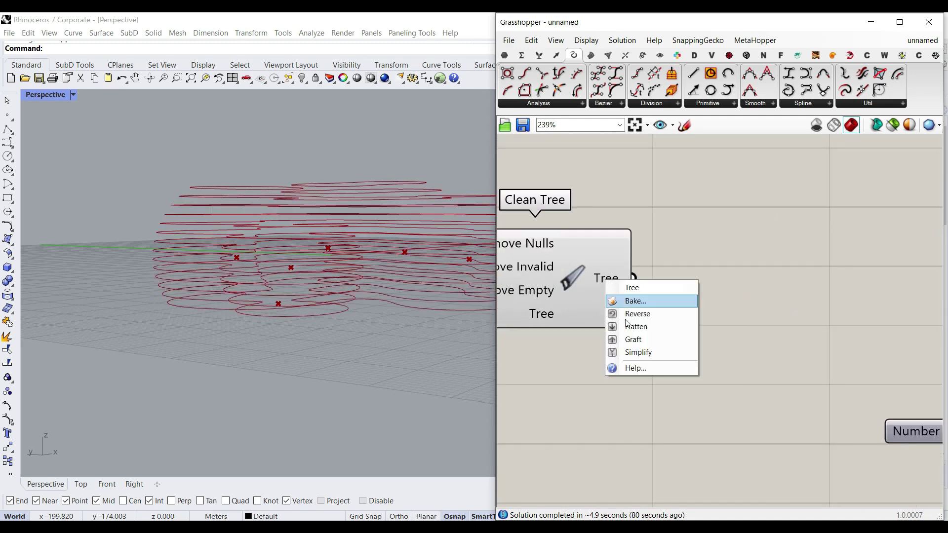
left_click(633, 349)
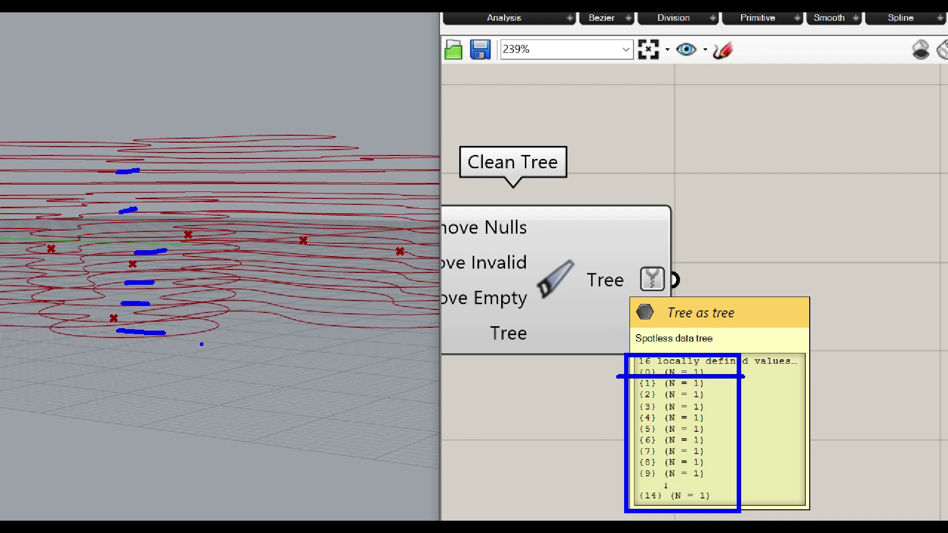
left_click_drag(235, 326, 190, 354)
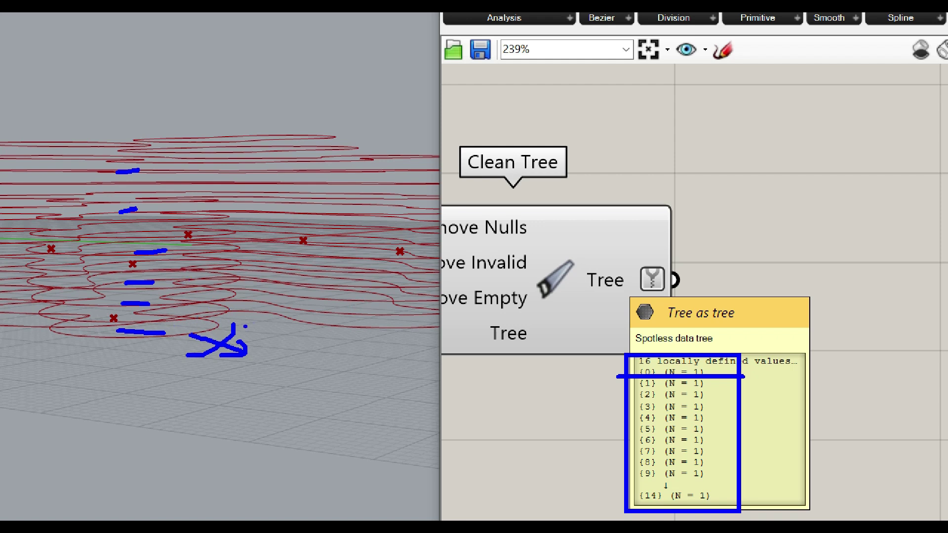
left_click(718, 384)
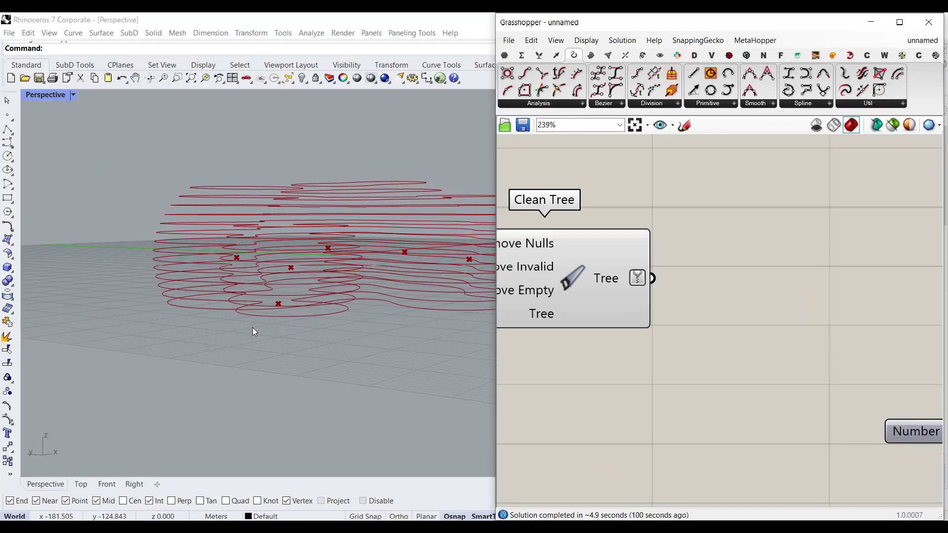
right_click_drag(254, 330, 246, 370)
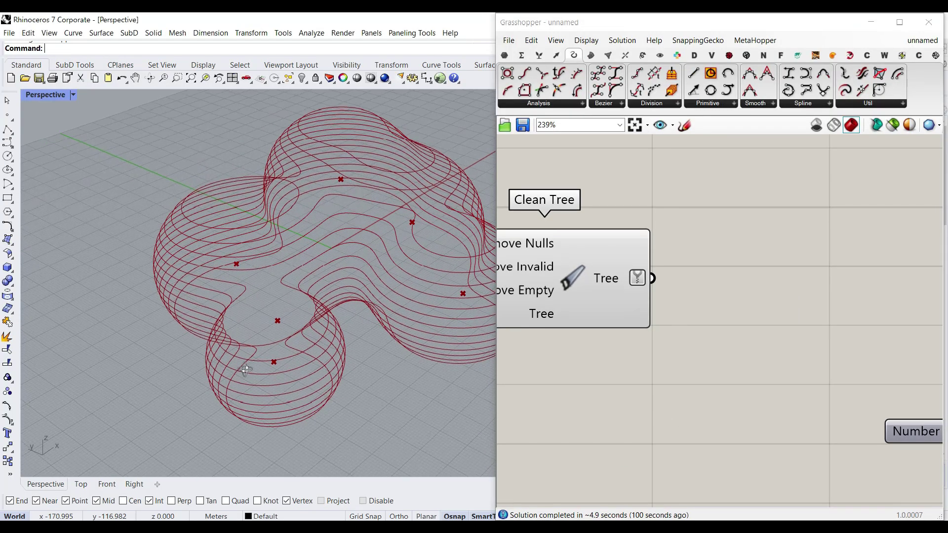
Add a Split Tree component beside Clean Tree and connect Clean Tree's simplified Tree output to its Data input
left_click(539, 55)
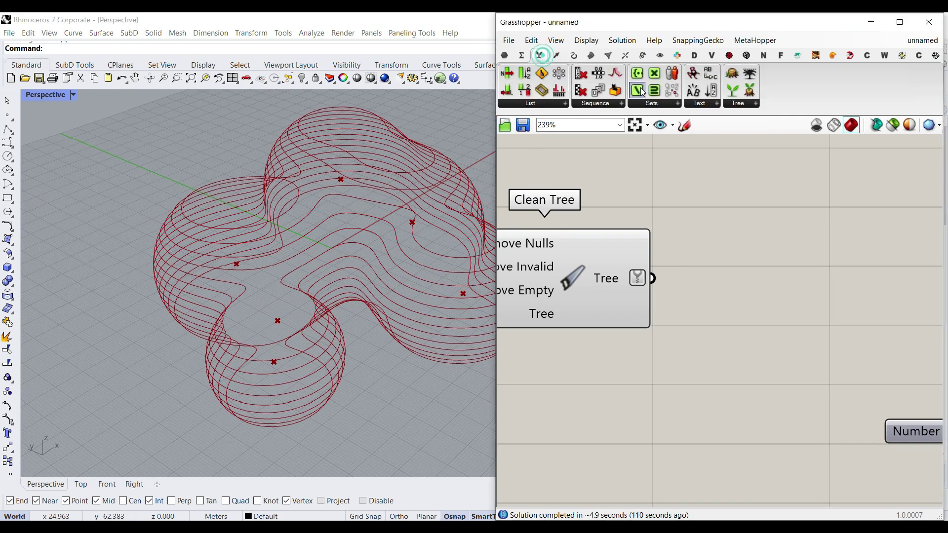
left_click(741, 103)
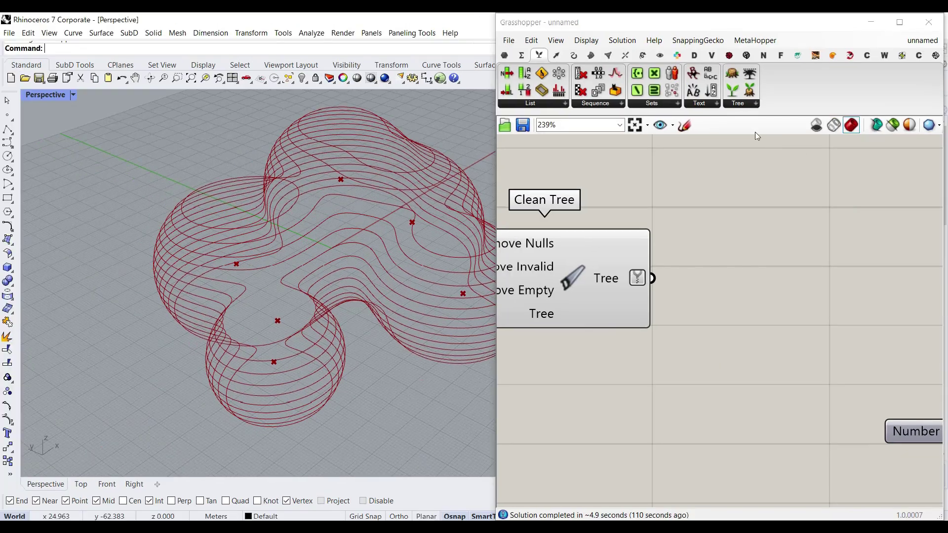
left_click(733, 100)
left_click_drag(838, 252, 806, 333)
right_click(638, 278)
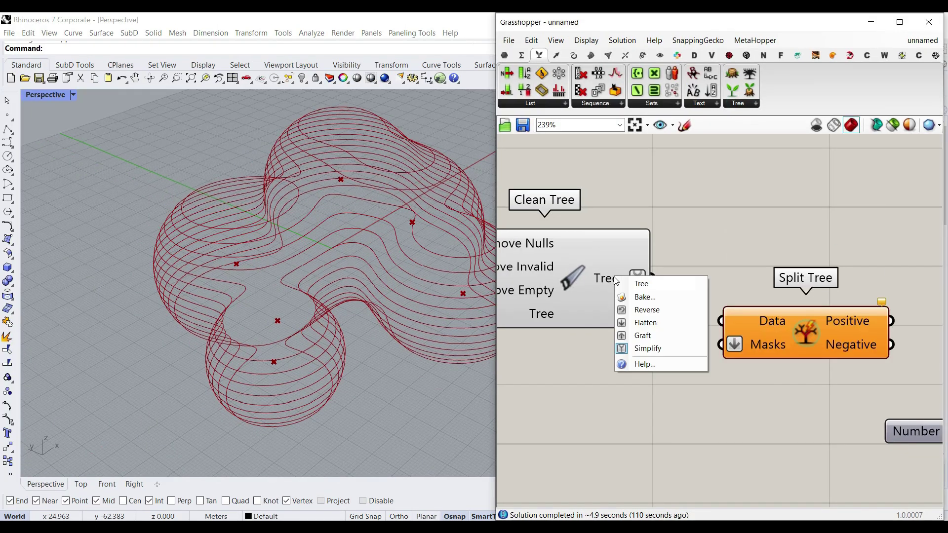
left_click(651, 349)
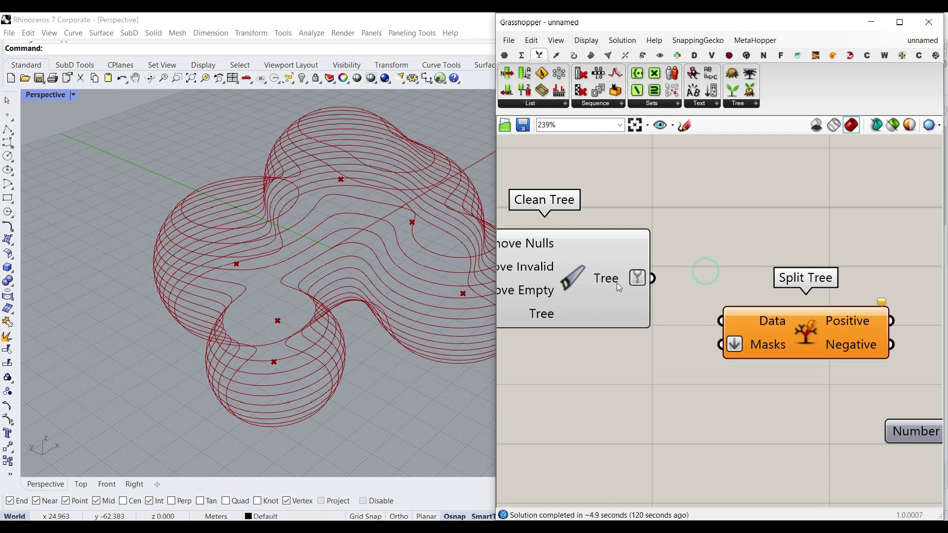
right_click_drag(644, 285, 595, 284)
left_click_drag(603, 278, 685, 318)
left_click_drag(739, 333, 781, 291)
scroll(558, 376, "up", 1)
Add an integer number slider ranging from 0 to 12 below the wire between Clean Tree and Split Tree
double_click(575, 374)
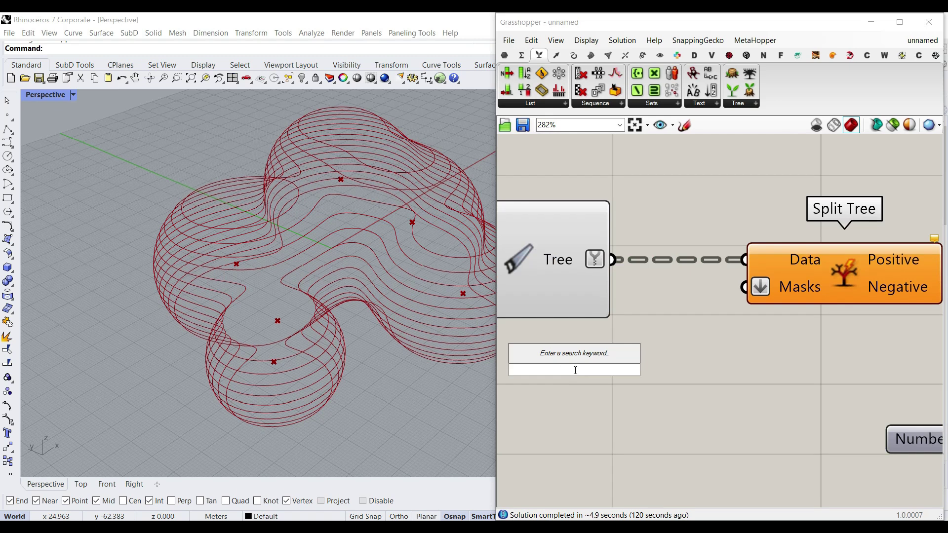
type("0..1")
key("Return")
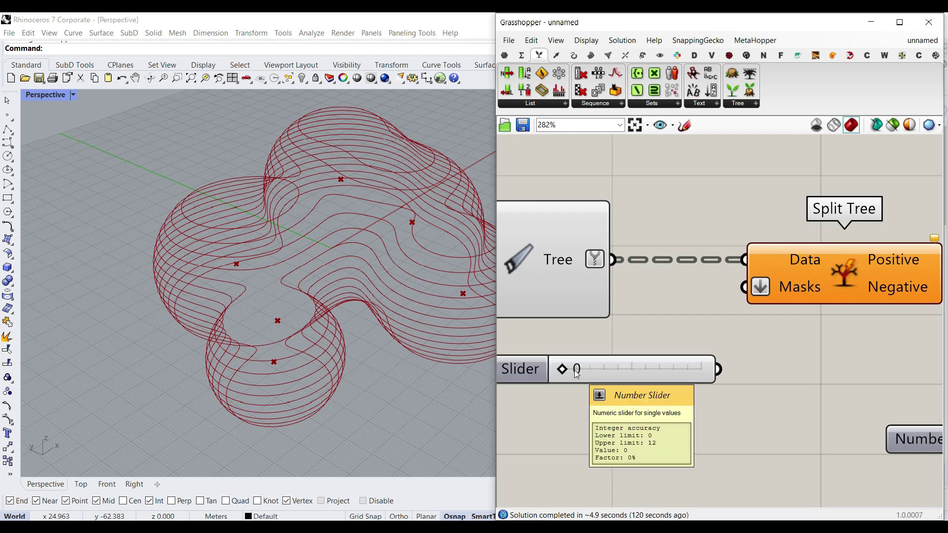
left_click_drag(715, 314, 740, 301)
left_click_drag(723, 359, 756, 309, "ctrl")
right_click_drag(757, 310, 705, 316)
left_click_drag(761, 277, 780, 276)
Add a Data Path parameter, feed the 0 to 12 slider into it and connect it to Split Tree's Masks input
left_click(504, 55)
left_click(635, 105)
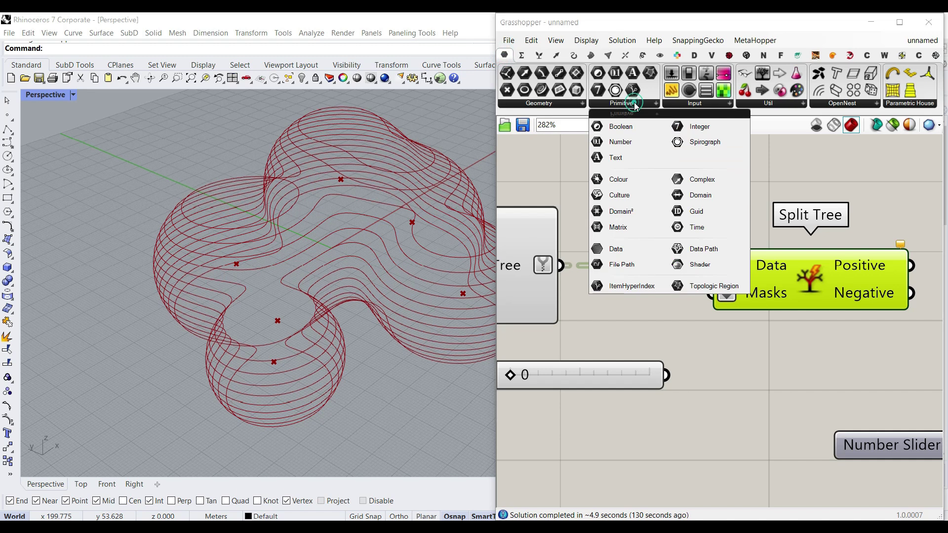
mouse_move(714, 250)
left_mouse_down()
mouse_move(731, 375)
mouse_move(659, 376)
mouse_move(697, 375)
left_mouse_up()
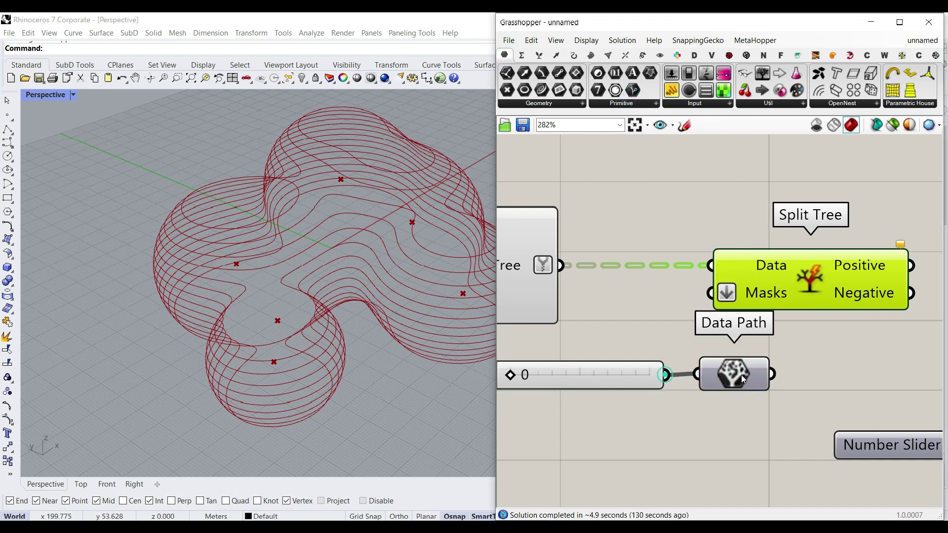
left_click_drag(772, 374, 710, 294)
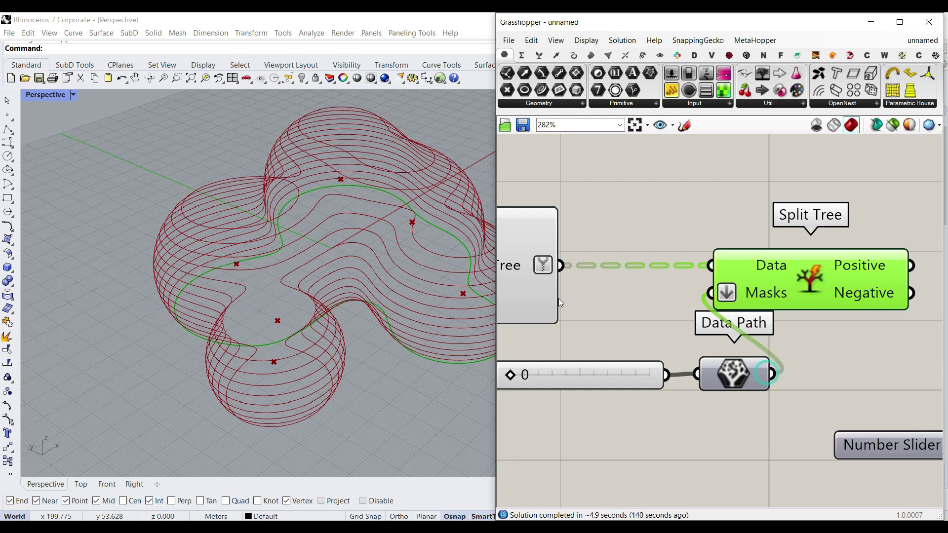
Set the data path slider to 9 and inspect the branches in Split Tree's Negative output
right_click_drag(296, 363, 303, 334)
left_click_drag(510, 375, 623, 378)
right_click_drag(782, 299, 594, 309)
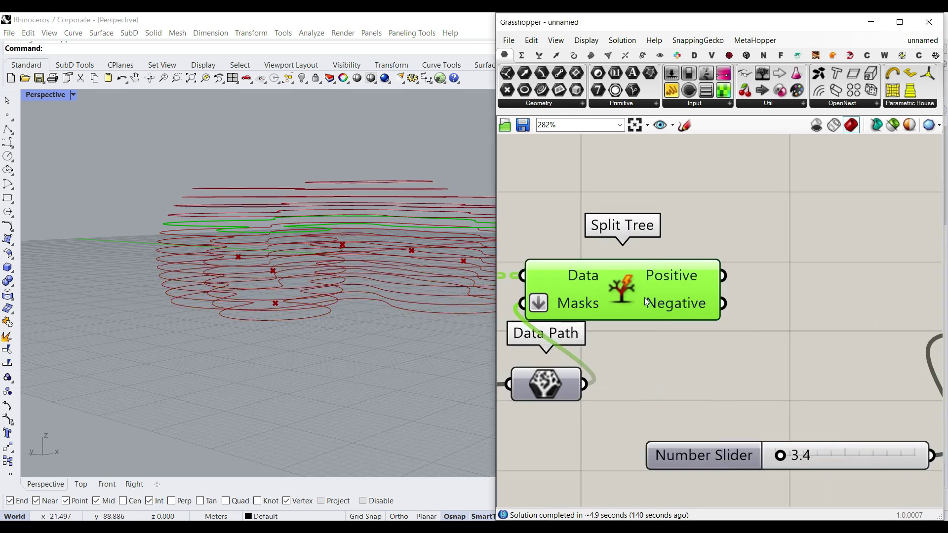
mouse_move(666, 301)
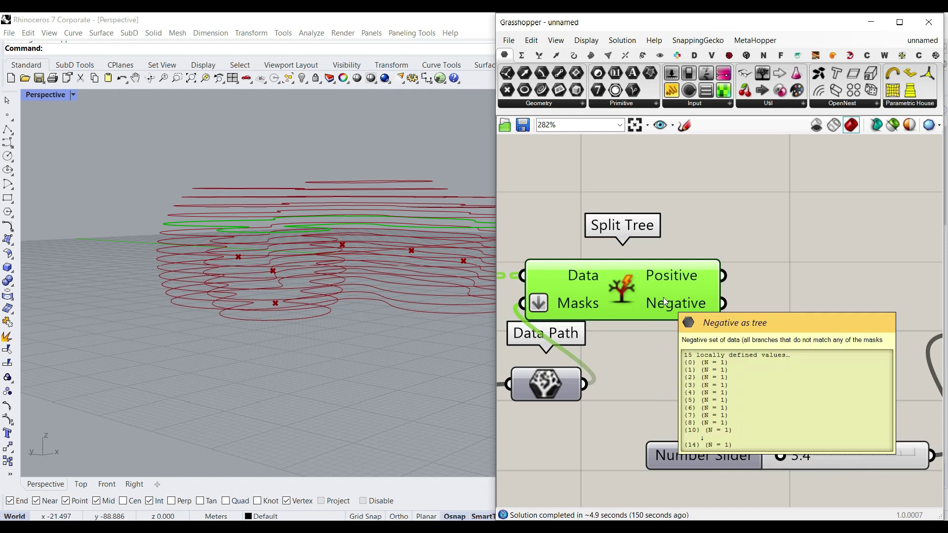
right_click_drag(732, 280, 934, 230)
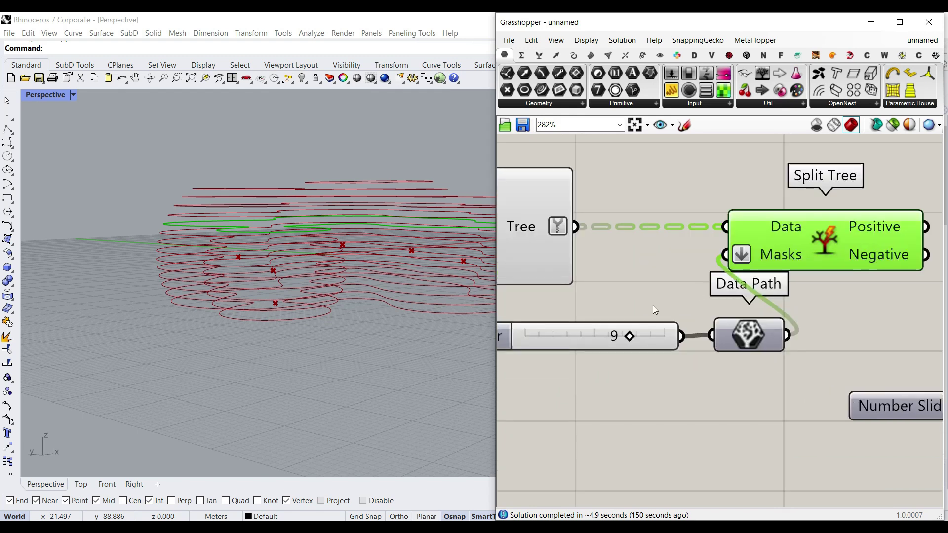
Inspect Split Tree's Negative branches with the data path slider at 2, then return the slider to 0
left_click_drag(630, 336, 536, 336)
double_click(536, 335)
type("2")
left_click(839, 310)
right_click_drag(840, 299, 728, 294)
mouse_move(763, 249)
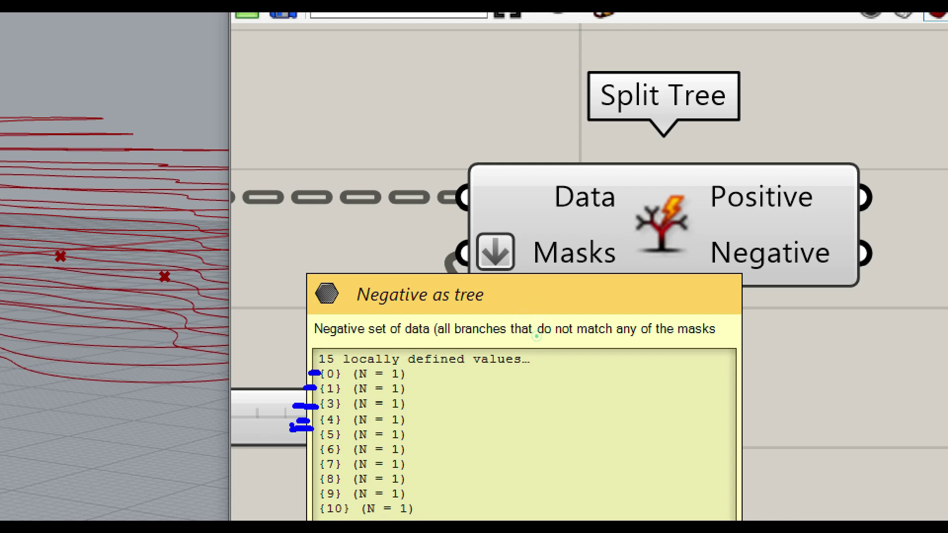
left_click_drag(394, 398, 476, 400)
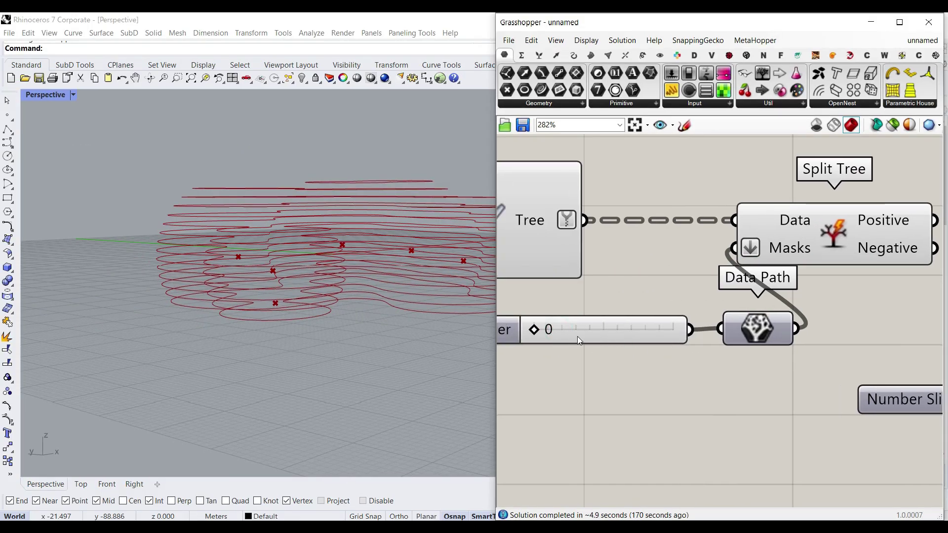
Add a Curve parameter and connect Split Tree's Positive output to it
right_click_drag(851, 262, 652, 326)
left_click(540, 90)
left_click(779, 253)
left_click_drag(736, 284, 807, 243)
right_click_drag(316, 262, 284, 301)
right_click_drag(805, 251, 795, 253)
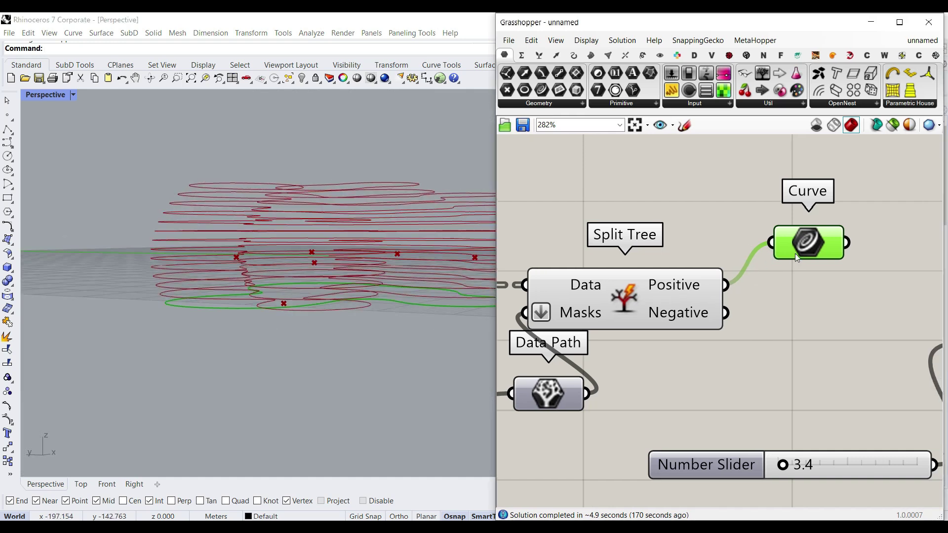
Duplicate the Curve parameter, feed it from Split Tree's Negative output and connect it to Offset Curve Loose's Curve input
left_click_drag(805, 257, 801, 354, "alt")
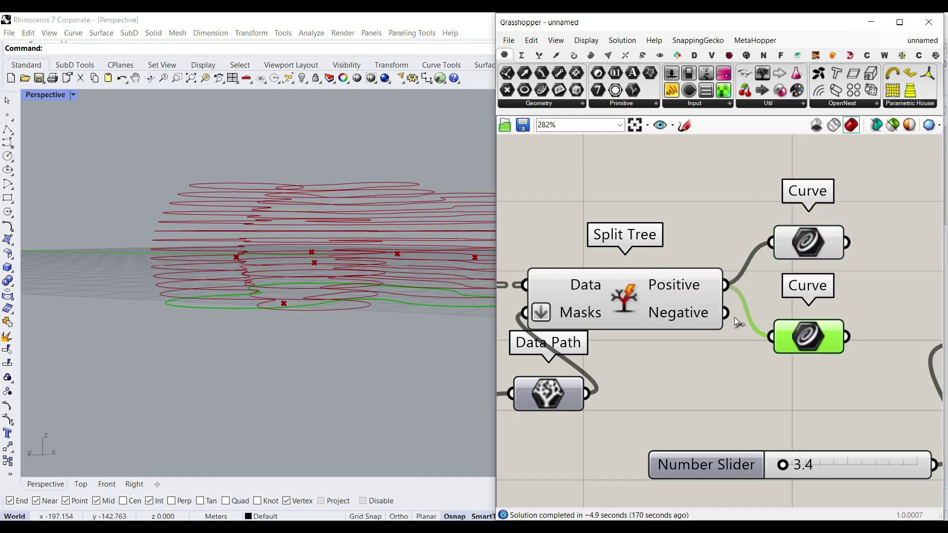
right_click_drag(802, 337, 614, 339)
left_click_drag(660, 339, 768, 295)
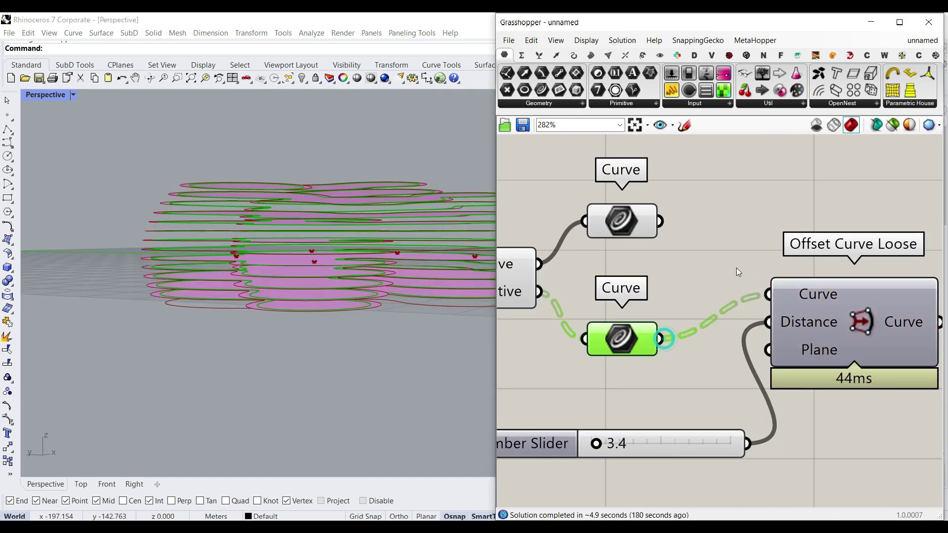
left_click(736, 271)
right_click_drag(296, 277, 310, 302)
Move the Curve parameter with the negative branches and its downstream offset and surface components farther from Split Tree
scroll(724, 318, "down", 5)
left_click_drag(849, 403, 712, 341)
left_click(542, 358, "shift")
left_click_drag(506, 310, 582, 310)
left_click(596, 288)
Add an Extrude component above Offset Curve Loose and connect the Curve parameter with the negative branches to its Base
right_click_drag(368, 348, 209, 340)
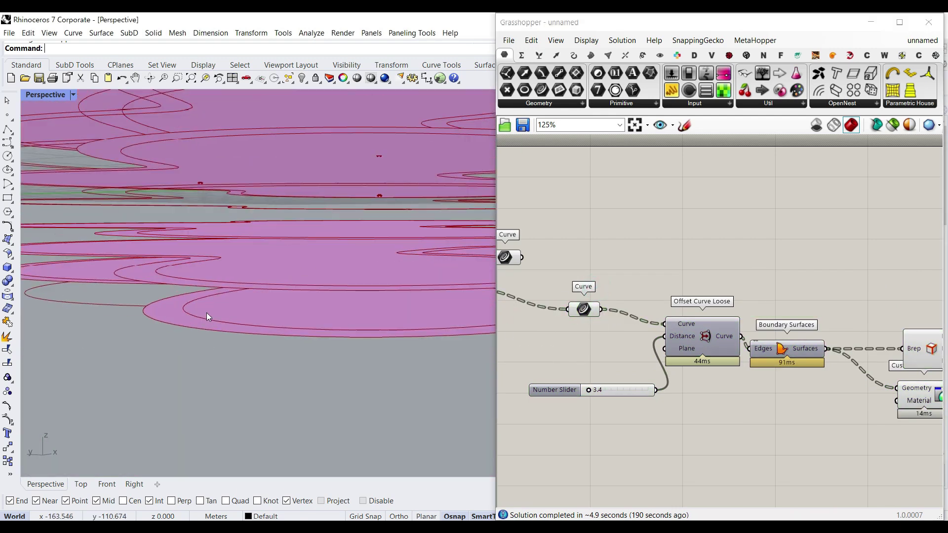
scroll(600, 295, "down", 3)
scroll(629, 322, "up", 6)
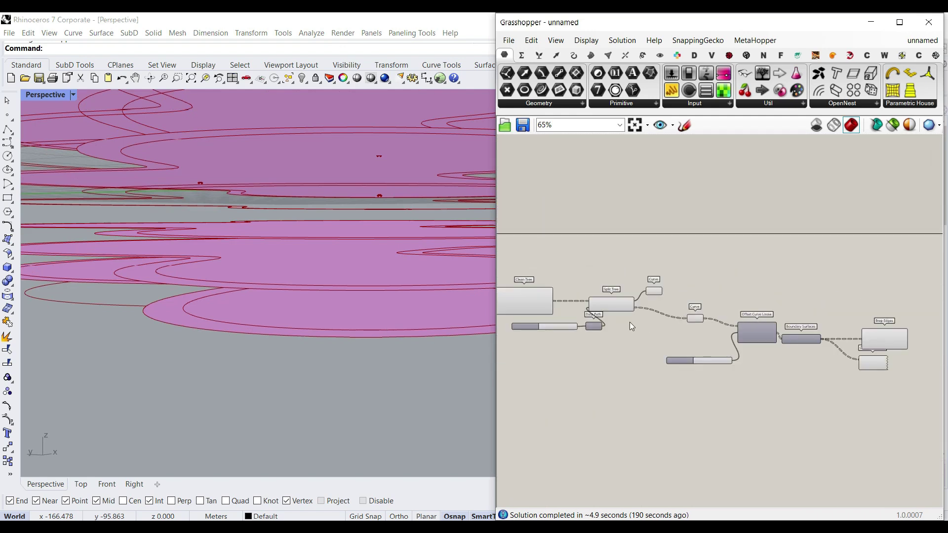
right_click_drag(729, 309, 658, 297)
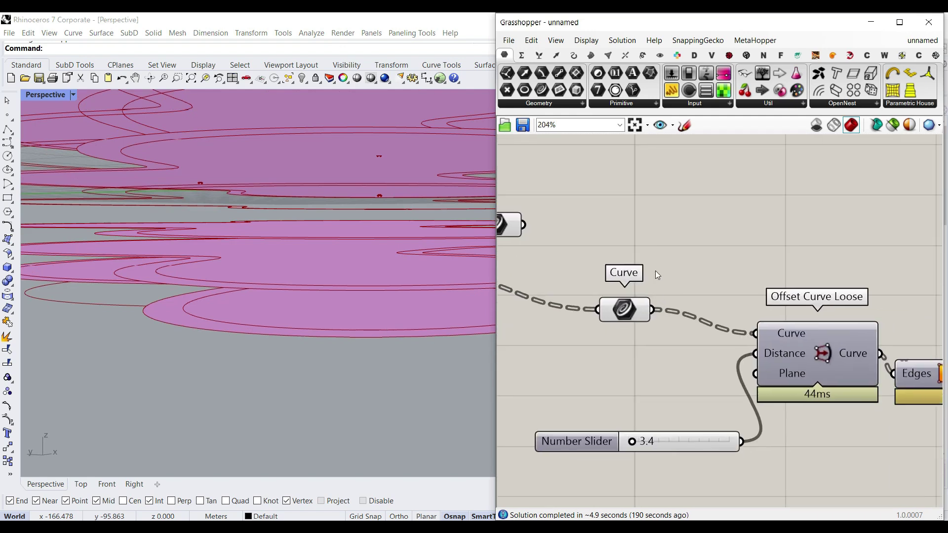
left_click(591, 56)
left_click(620, 104)
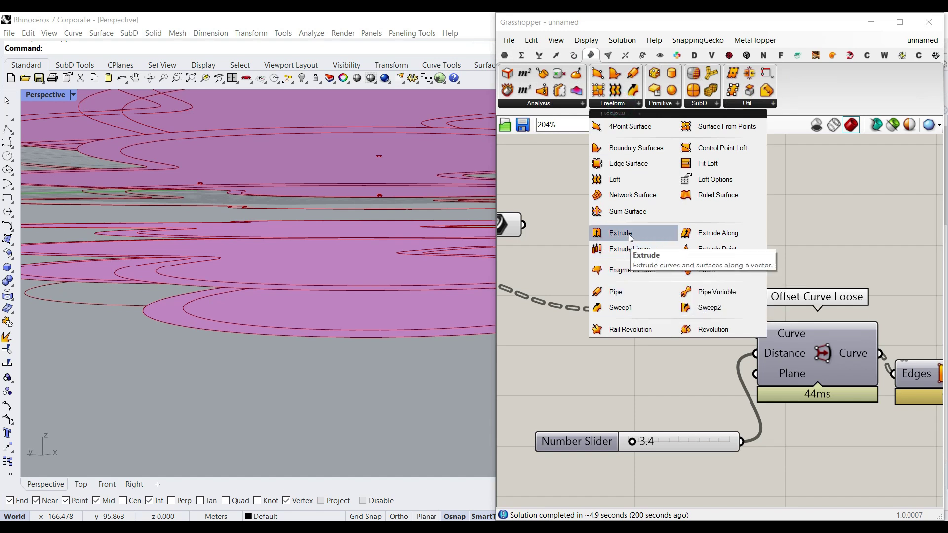
left_click_drag(621, 233, 740, 250)
scroll(578, 311, "up", 1)
left_click_drag(632, 310, 759, 264)
Add a Unit Z vector, connect it to Extrude's Direction and look over the extruded contour walls
double_click(604, 338)
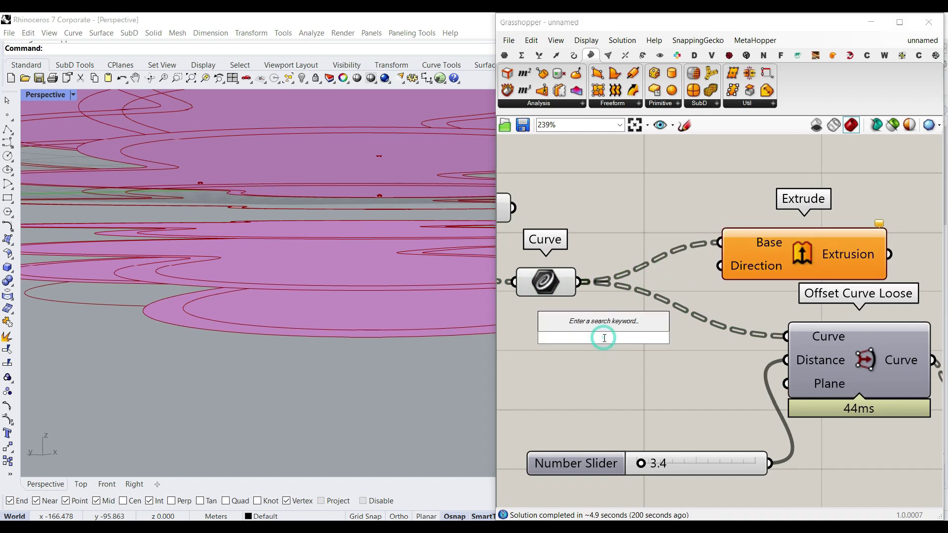
type("z")
left_click(586, 308)
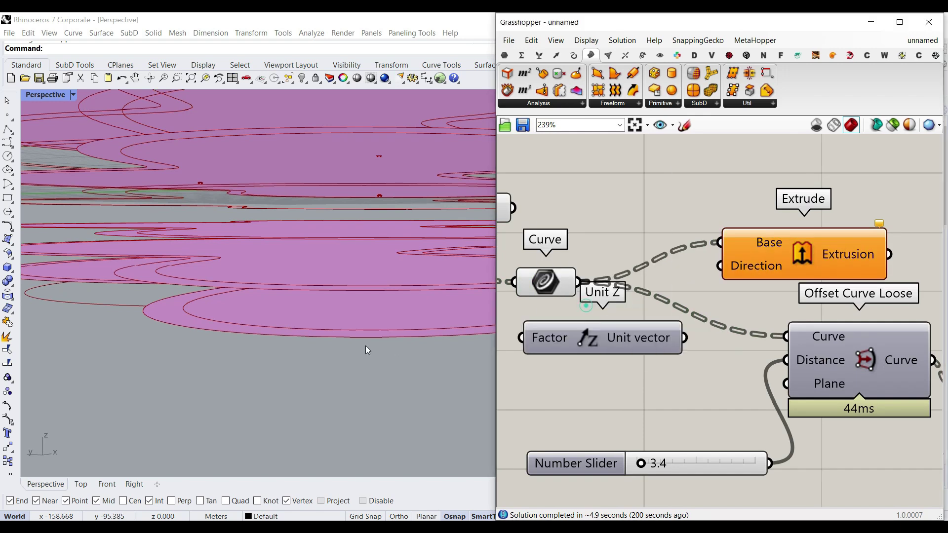
right_click_drag(167, 349, 242, 298)
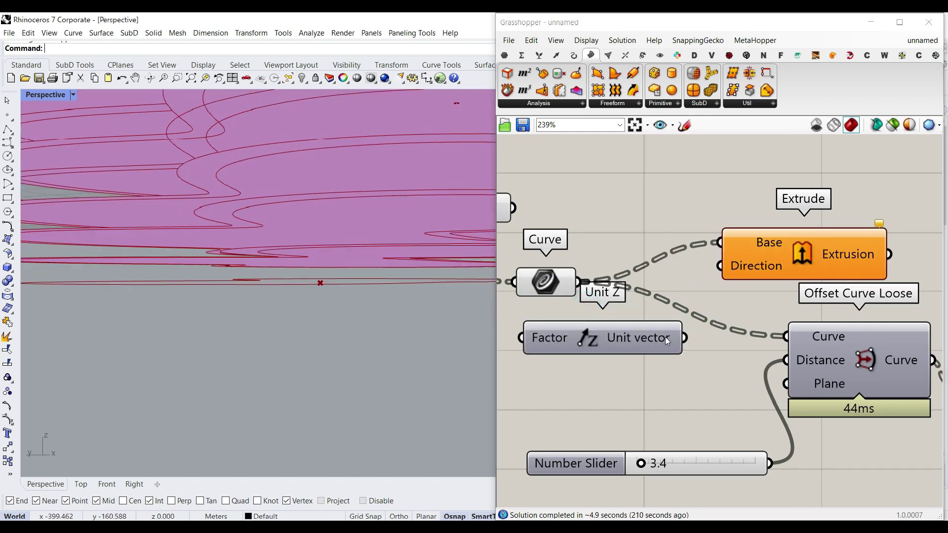
left_click_drag(669, 338, 726, 279)
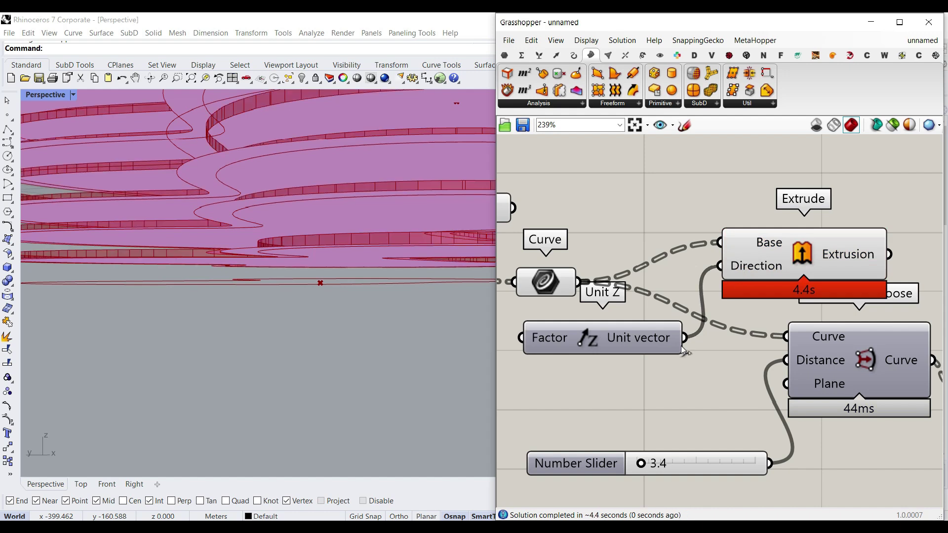
mouse_move(337, 304)
right_mouse_down()
mouse_move(322, 318)
mouse_move(338, 306)
right_mouse_up()
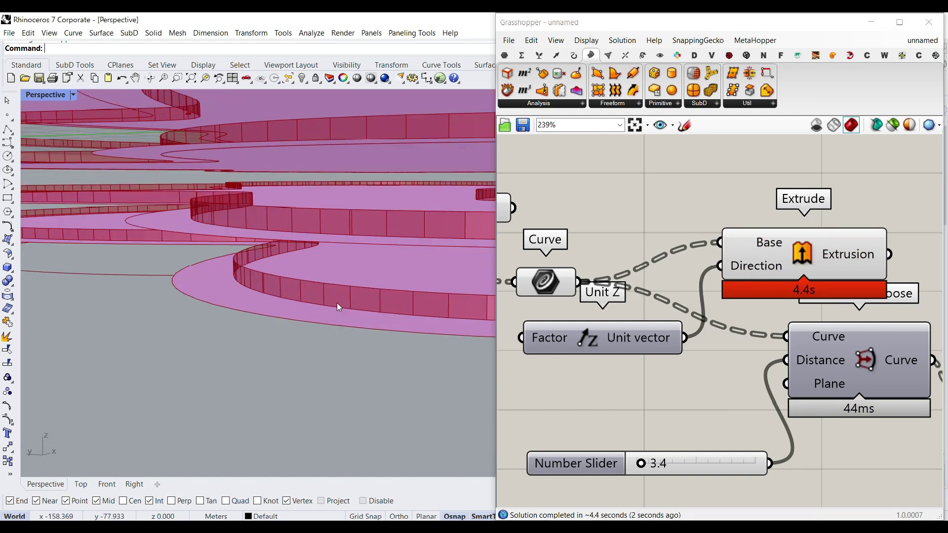
right_click_drag(253, 296, 304, 316)
Move Rebuild Curve with its degree panel and count slider closer to the Curve parameter that feeds it
scroll(771, 255, "down", 5)
right_click_drag(633, 295, 809, 301)
right_click_drag(608, 282, 811, 308)
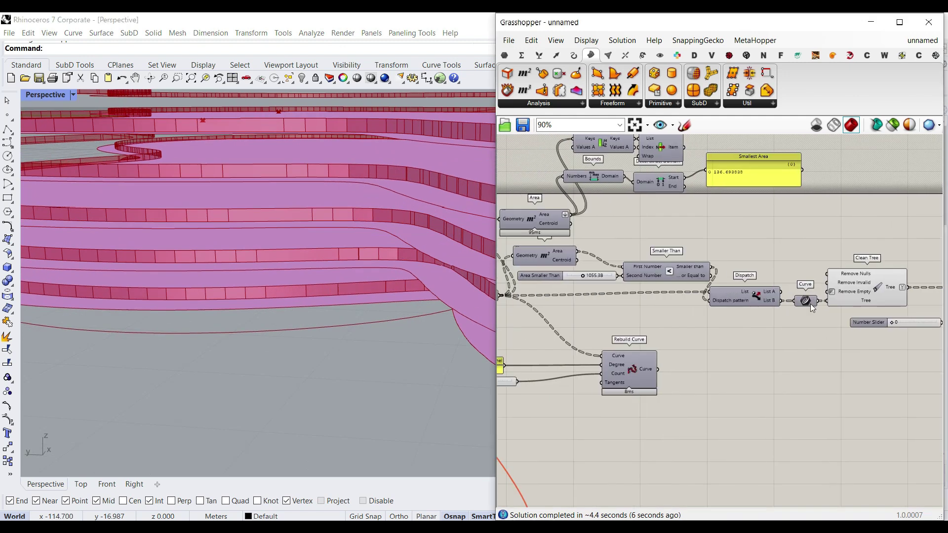
right_click_drag(670, 302, 810, 319)
scroll(686, 386, "up", 3)
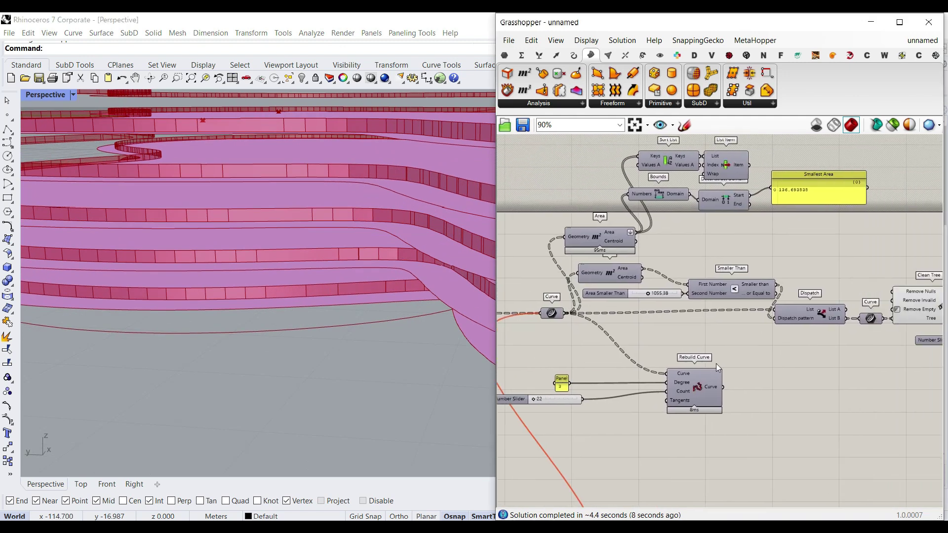
left_click_drag(861, 446, 610, 365)
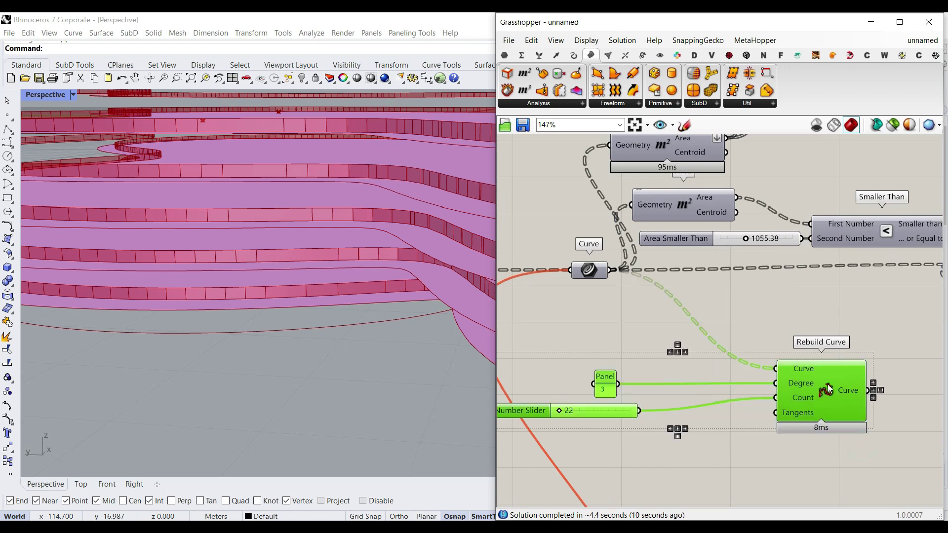
left_click_drag(829, 390, 786, 342)
left_click(901, 316)
Connect Rebuild Curve's output to Dispatch's List input
scroll(900, 316, "up", 1)
right_click_drag(883, 316, 703, 318)
scroll(645, 369, "down", 1)
right_click_drag(644, 370, 737, 366)
left_click_drag(736, 366, 874, 280)
Reverse Extrude's Direction input with the expression -x and shift its Unit Z component clear of the Curve parameter
scroll(396, 301, "down", 8)
mouse_move(395, 301)
right_mouse_down()
mouse_move(396, 327)
mouse_move(398, 315)
right_mouse_up()
right_click_drag(839, 332, 700, 326)
right_click_drag(918, 322, 532, 329)
right_click_drag(930, 282, 629, 303)
scroll(751, 312, "up", 4)
right_click_drag(572, 378, 741, 338)
right_click(837, 276)
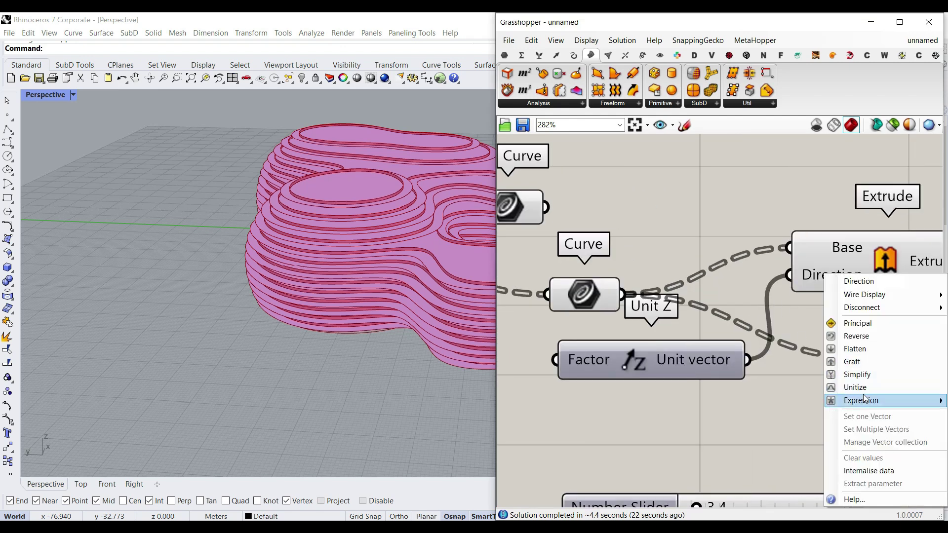
mouse_move(863, 401)
left_click(779, 413)
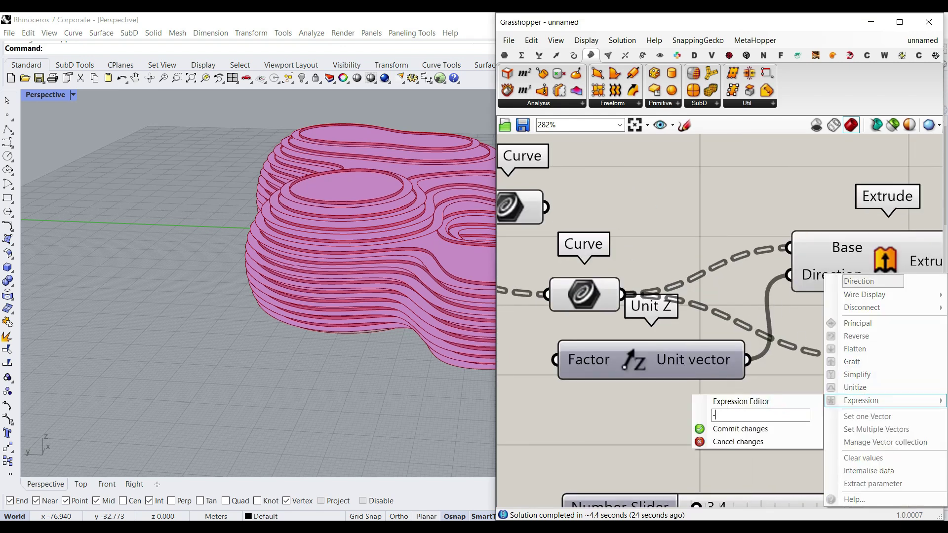
left_click(731, 428)
right_click_drag(345, 273, 339, 294)
scroll(731, 289, "down", 3)
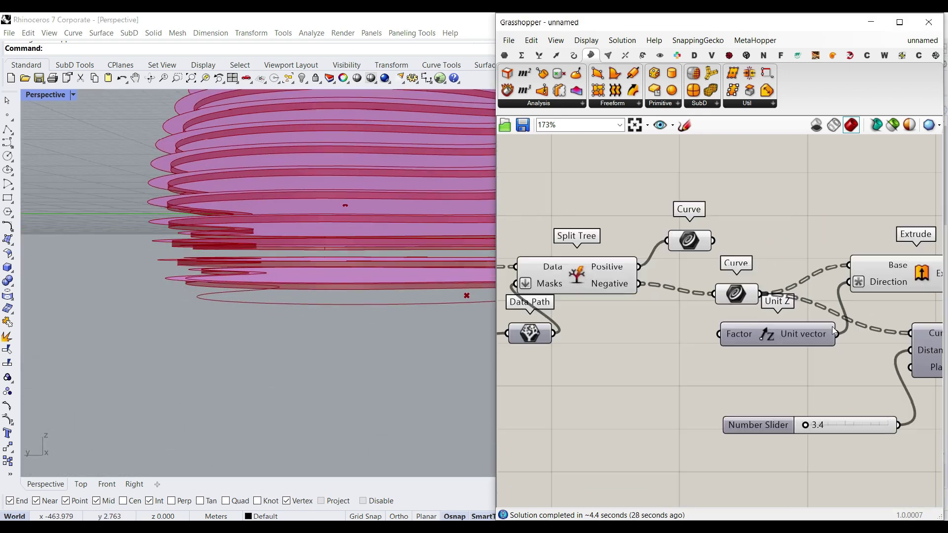
left_click(758, 353)
right_click_drag(297, 316, 208, 251)
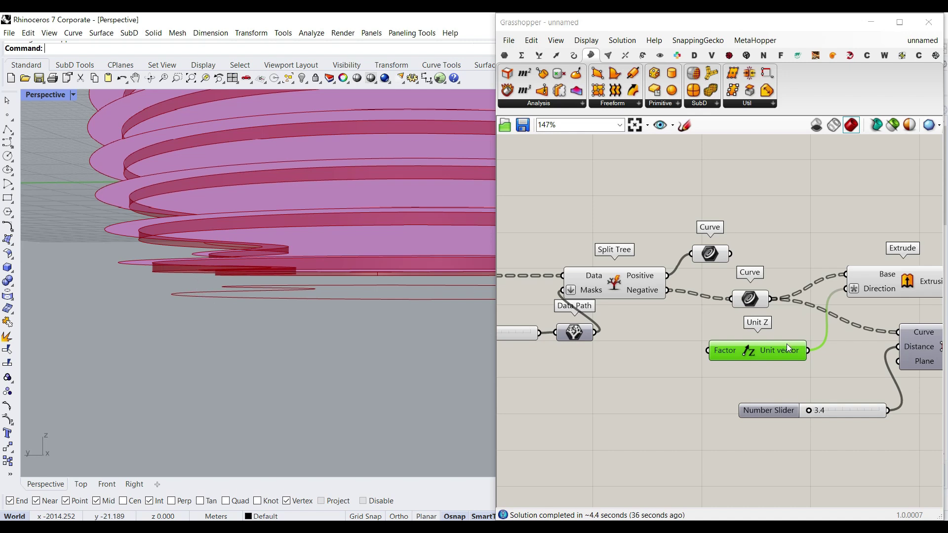
Duplicate the Extrude component above the original and clear the -x expression from the copy's Direction input
right_click_drag(857, 291, 798, 313)
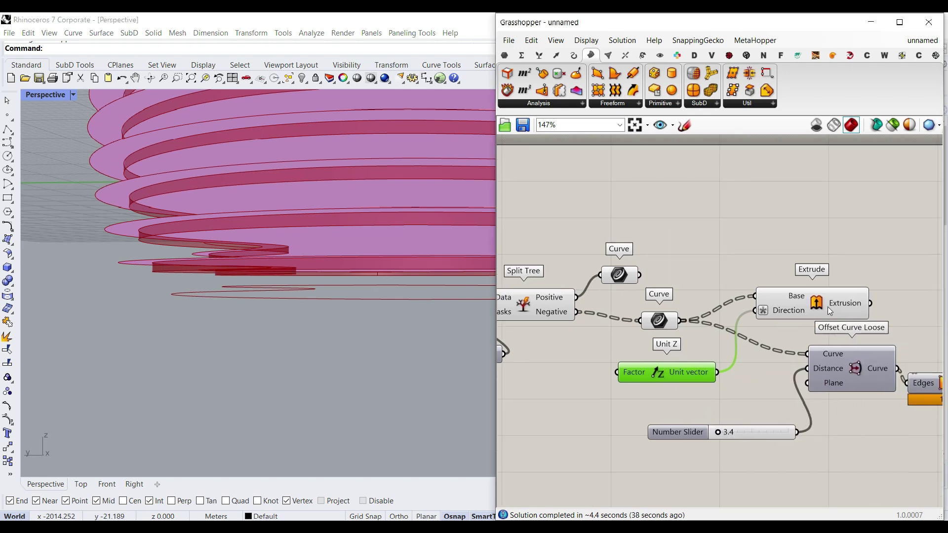
left_click(816, 307)
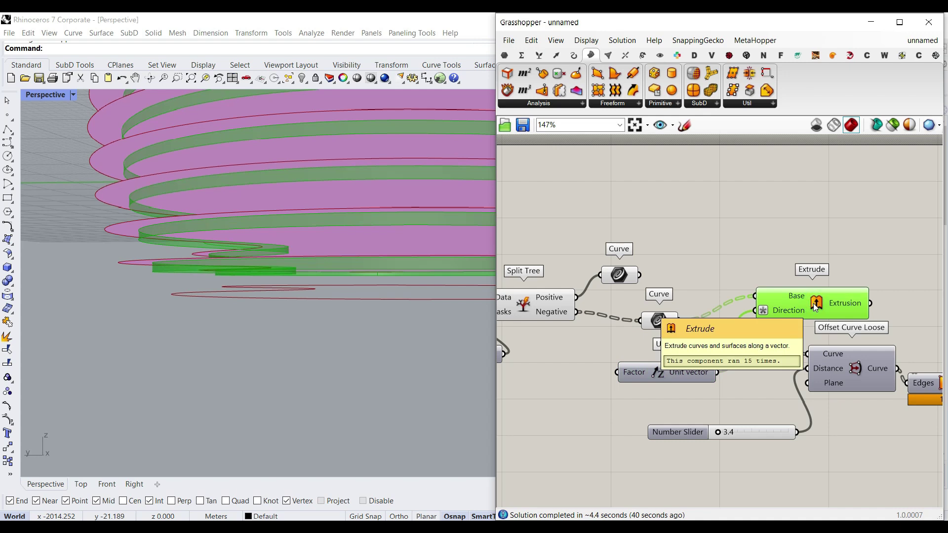
left_click_drag(814, 306, 821, 266, "alt")
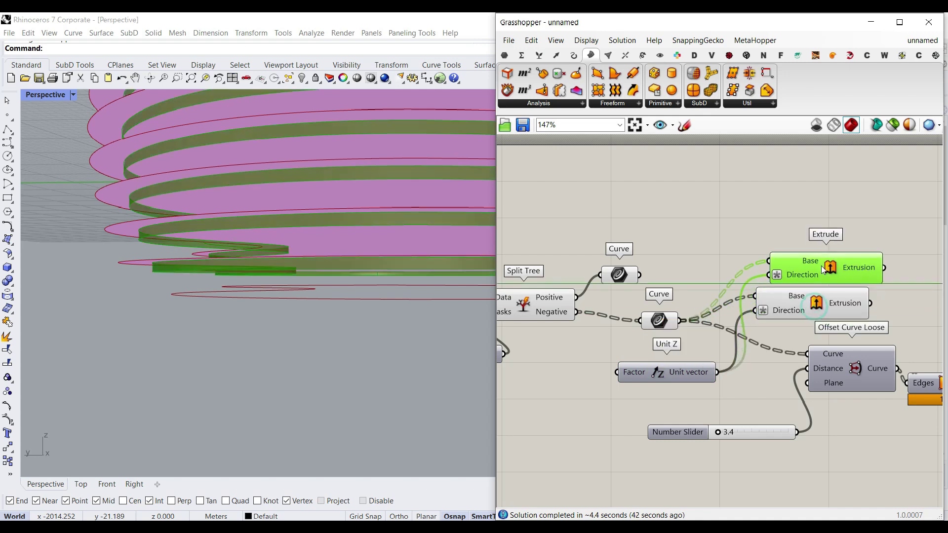
right_click(795, 275)
mouse_move(839, 403)
type("-x")
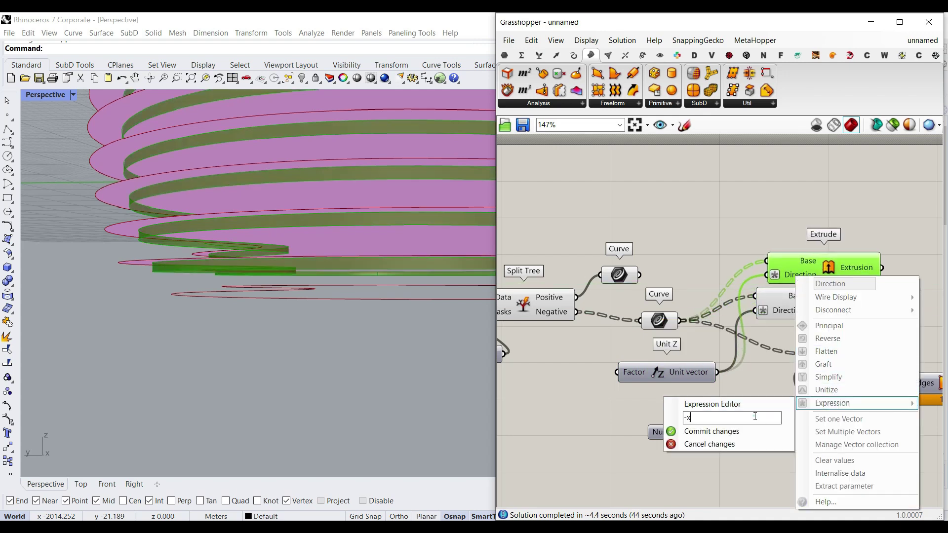
left_click(691, 431)
right_click_drag(316, 346, 540, 299)
right_click_drag(650, 308, 519, 296)
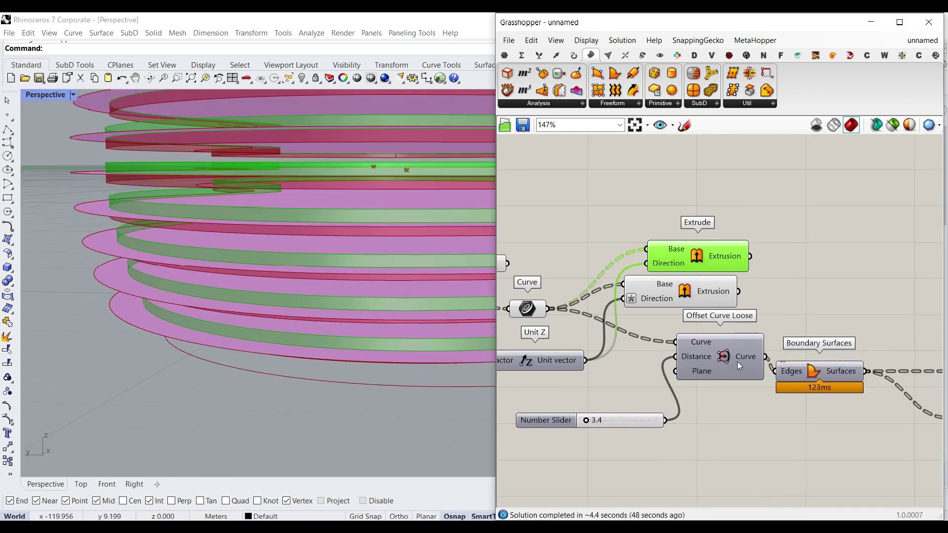
Move the copied Extrude past Offset Curve Loose and feed its Base from Boundary Surfaces' Surfaces output
left_click_drag(728, 257, 915, 257)
left_click_drag(765, 357, 835, 252)
right_click_drag(222, 341, 121, 288)
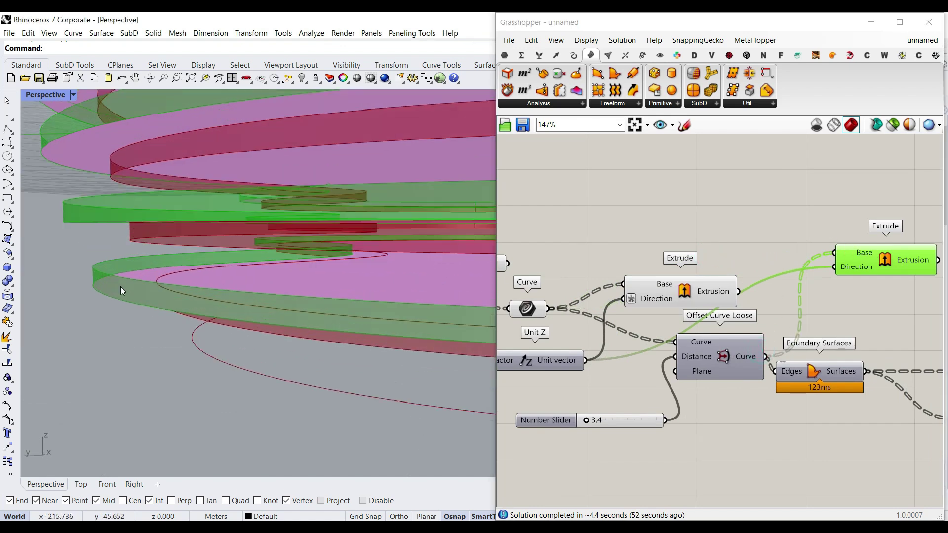
right_click_drag(800, 364, 708, 364)
left_click_drag(774, 371, 744, 252)
right_click_drag(311, 361, 317, 322)
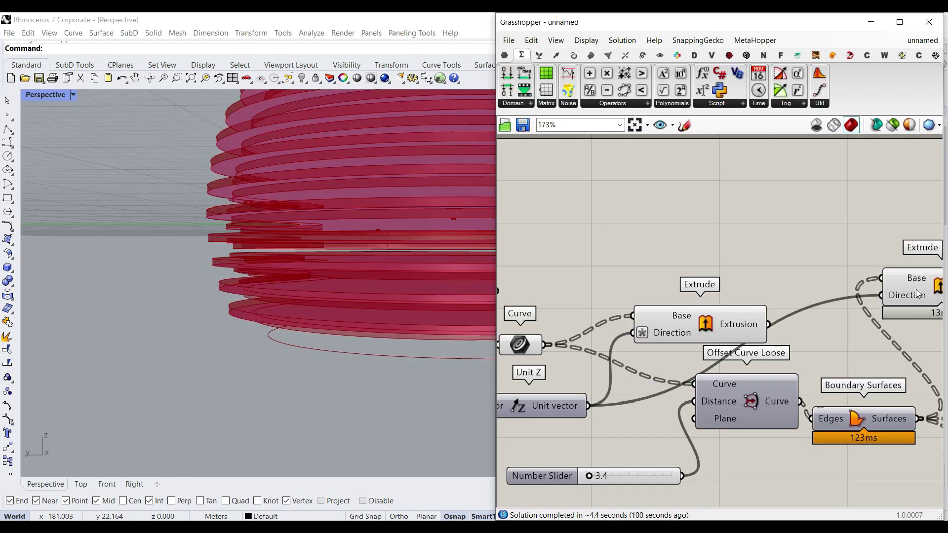
left_click(918, 295)
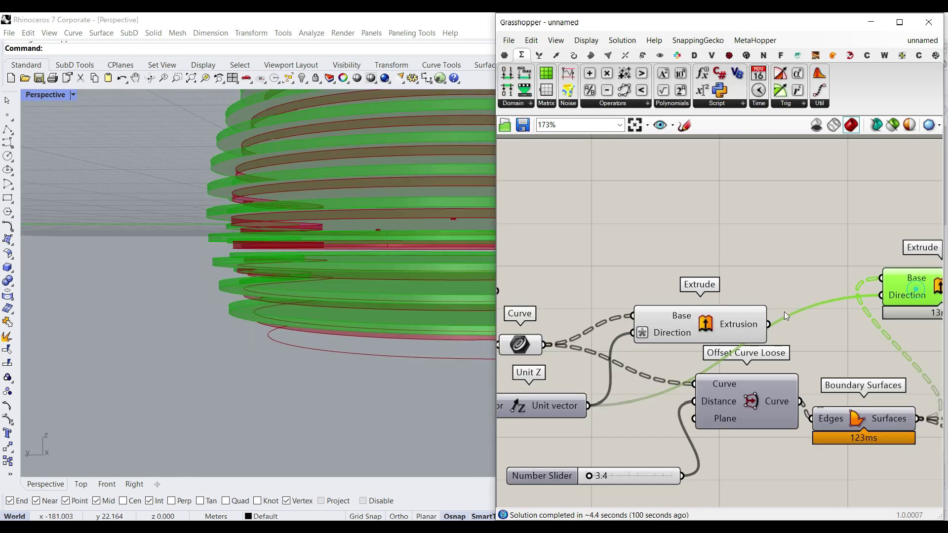
left_click(705, 323)
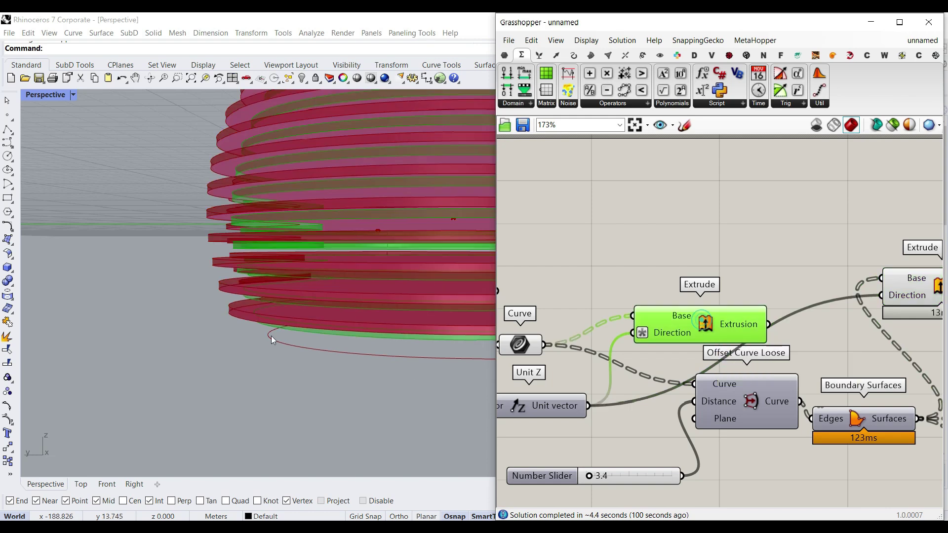
Add a Subtraction component near the Floors height slider and connect that slider to its A input
scroll(757, 320, "down", 5)
scroll(757, 320, "up", 10)
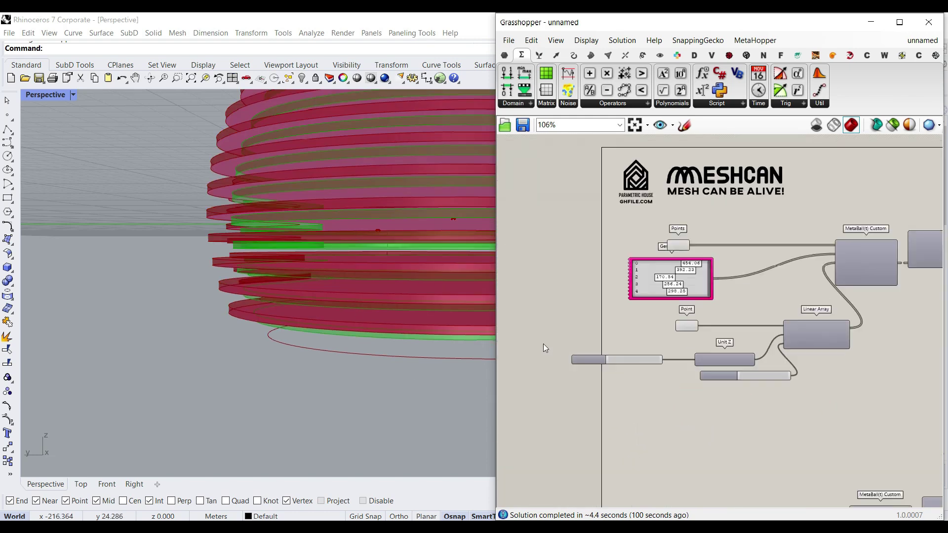
right_click_drag(662, 364, 599, 369)
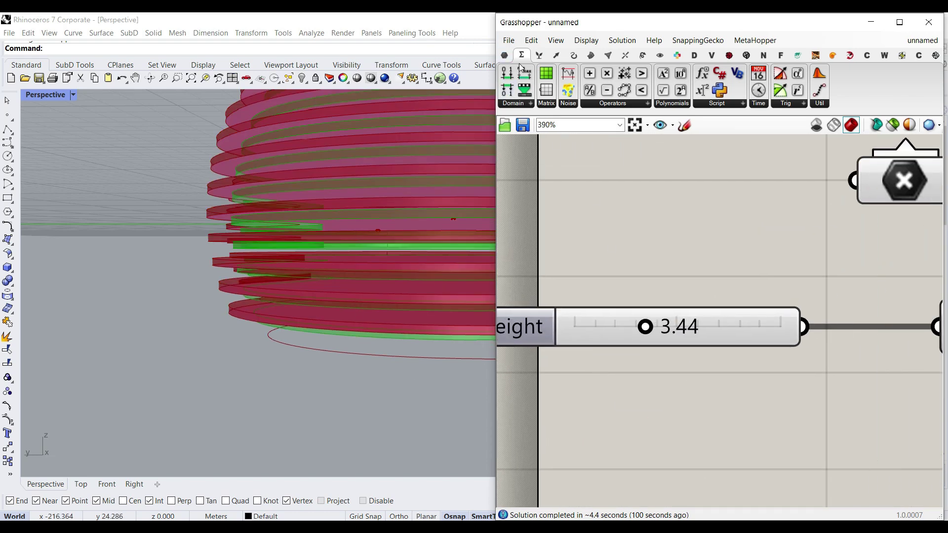
left_click_drag(611, 94, 776, 381)
scroll(726, 340, "down", 2)
left_click_drag(732, 325, 770, 408)
Add a number slider with value 0.87 and connect it to Subtraction's B input
right_click_drag(630, 424, 645, 394)
double_click(645, 395)
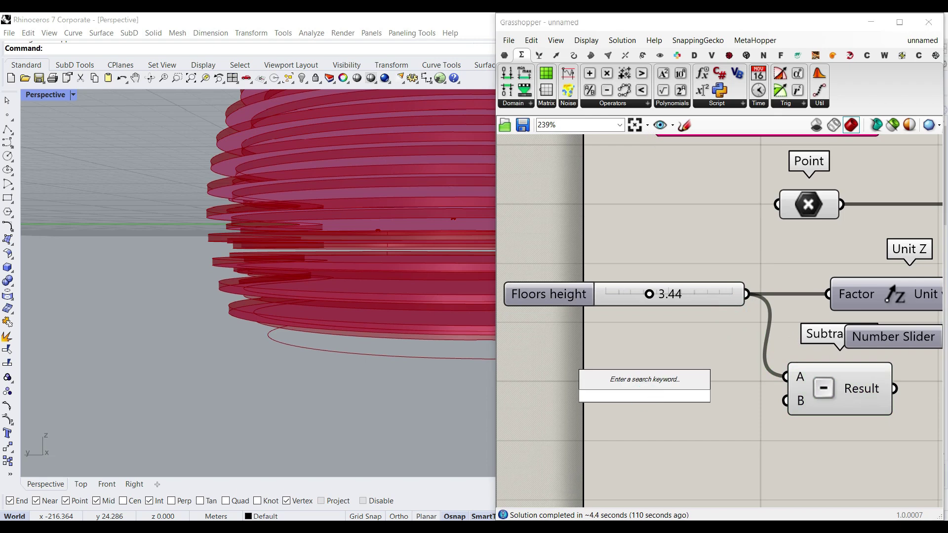
type("0.87")
key("Return")
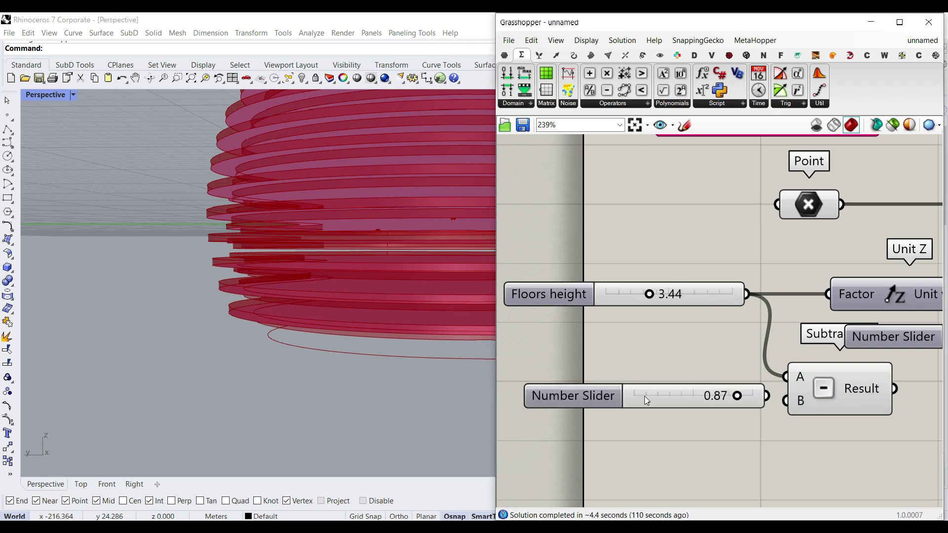
left_click_drag(790, 404, 788, 401)
Rename the 0.87 slider as Roof thickness and move it farther from Subtraction
right_click(554, 392)
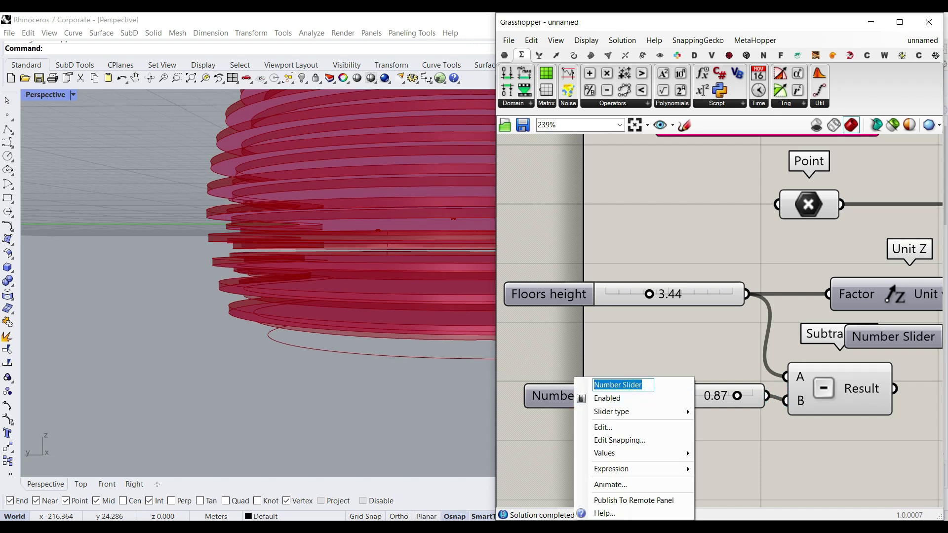
type("Roof thcikne")
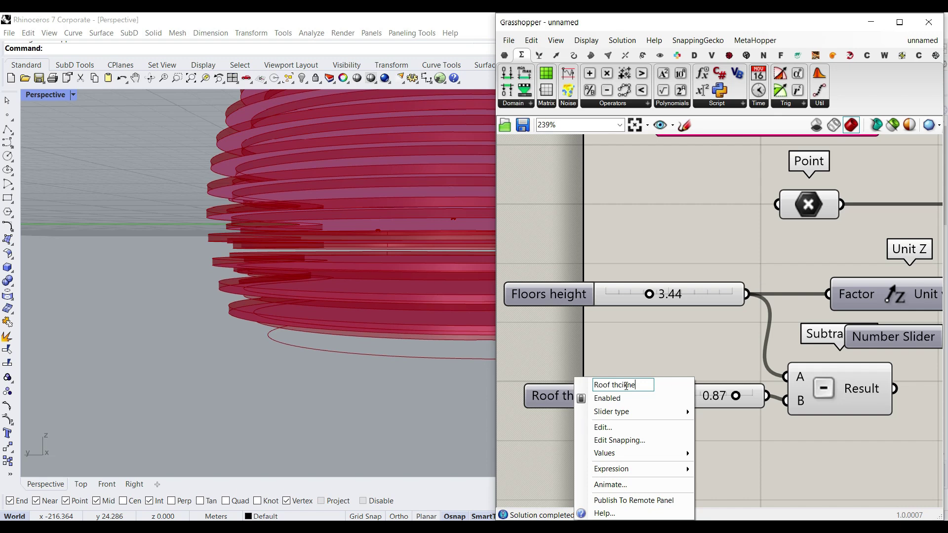
key("BackSpace")
key("BackSpace")
key("Return")
left_click_drag(680, 402, 635, 407)
right_click_drag(749, 366, 674, 337)
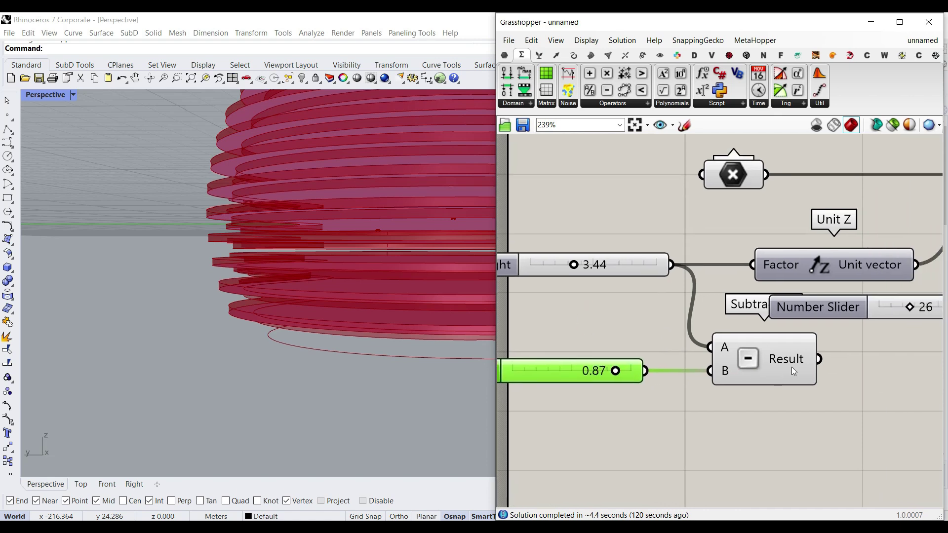
mouse_move(789, 361)
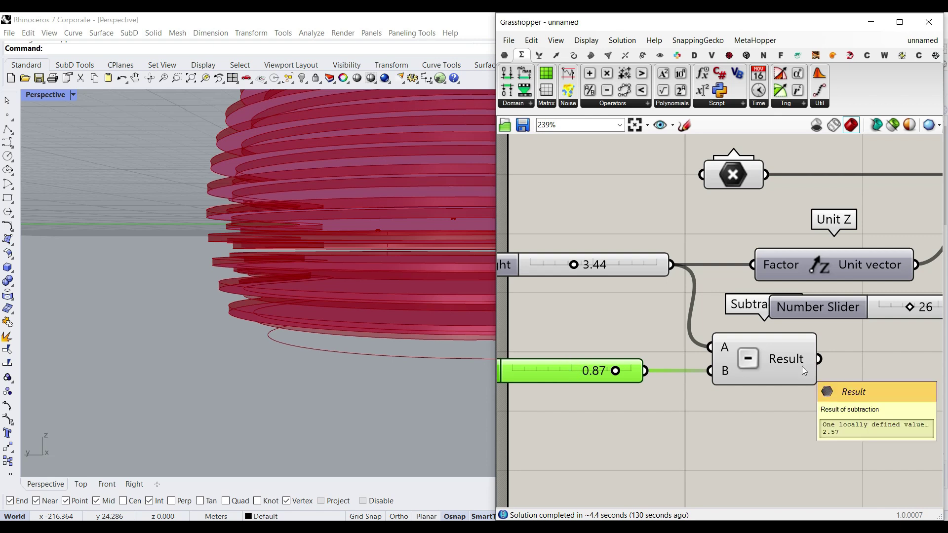
Set the wire display of Subtraction's A input to Hidden
left_click_drag(786, 409, 777, 361)
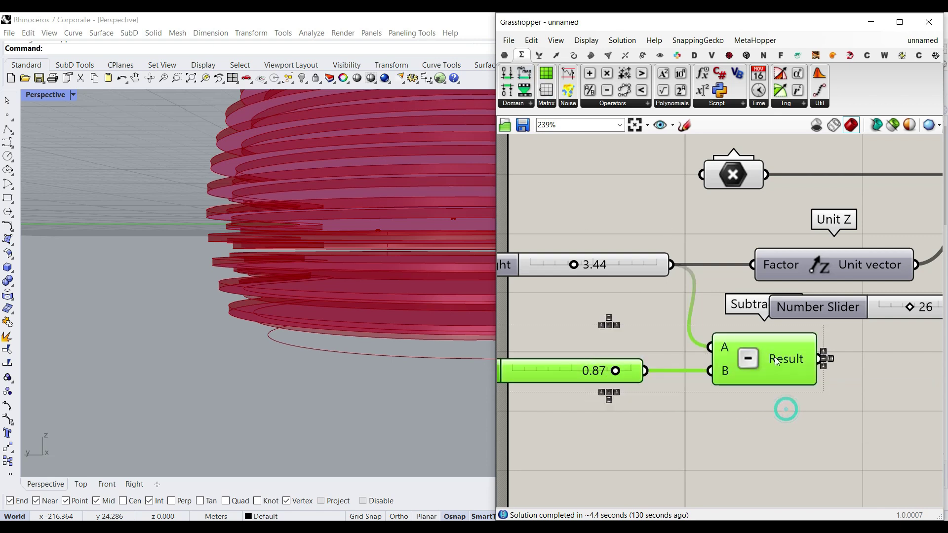
right_click(726, 350)
mouse_move(770, 333)
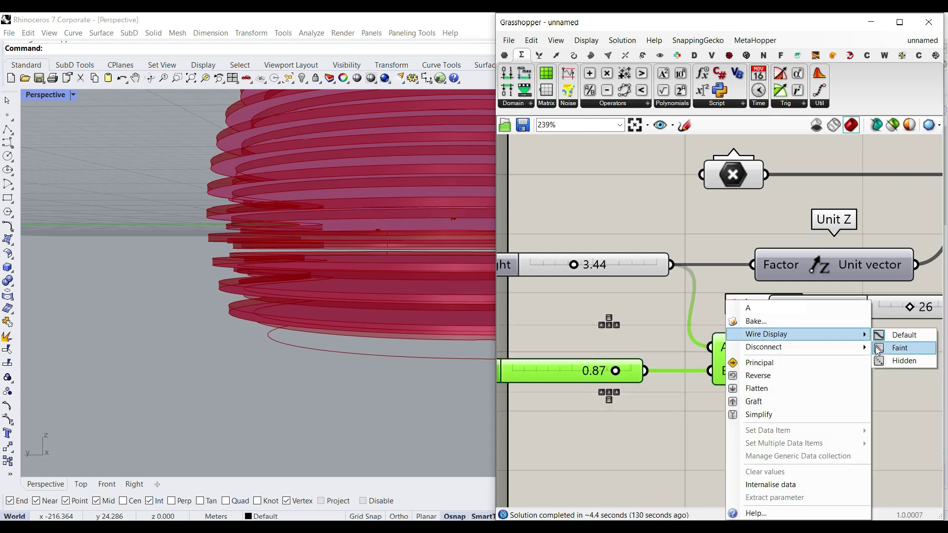
left_click(883, 366)
left_click(789, 415)
Move the Roof thickness slider and Subtraction component across the canvas to below the offset distance slider of Offset Curve Loose
left_click_drag(789, 415, 569, 323)
scroll(622, 363, "down", 8)
left_click_drag(734, 360, 677, 330)
scroll(622, 360, "down", 2)
scroll(872, 359, "up", 4)
scroll(785, 348, "up", 4)
left_click(643, 364)
right_click_drag(644, 365, 642, 430)
scroll(684, 405, "up", 1)
left_click_drag(640, 423, 642, 422)
Copy the wall extrusion's Unit Z vector and connect the copy to the Direction of the Extrude fed by Boundary Surfaces
left_click(596, 316)
key("ctrl+c")
key("ctrl+v")
left_click_drag(603, 330, 798, 207)
scroll(835, 211, "up", 3)
left_click_drag(851, 195, 919, 235)
right_click_drag(917, 238, 721, 262)
scroll(729, 261, "down", 3)
left_click_drag(769, 252, 820, 243)
left_click_drag(643, 234, 690, 248)
right_click_drag(647, 251, 768, 250)
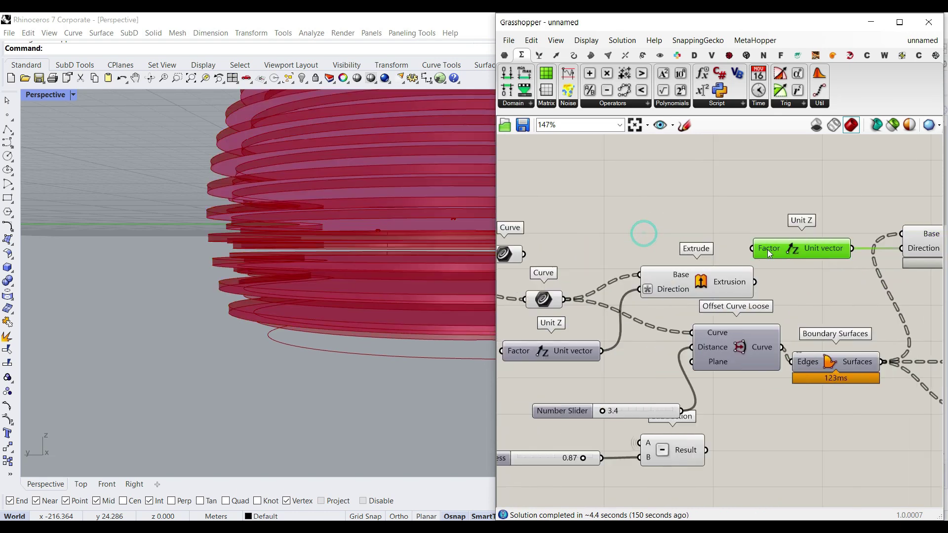
Connect the Roof thickness slider to the copied Unit Z's Factor and set the slider to 0.59
left_click_drag(606, 458, 762, 240)
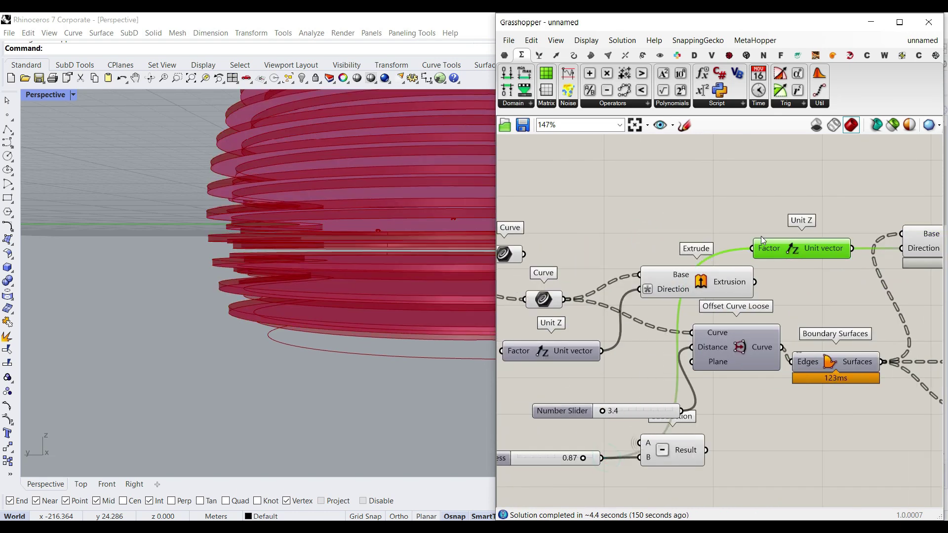
left_click_drag(582, 458, 564, 457)
right_click_drag(722, 437, 788, 422)
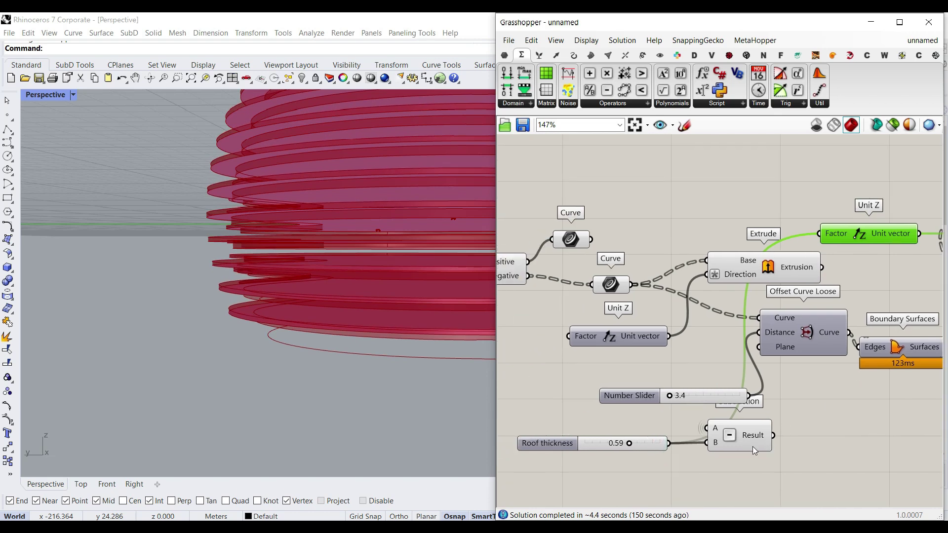
Connect Subtraction's Result to the wall Unit Z's Factor and move Subtraction with the Roof thickness slider to below Data Path
left_click_drag(773, 436, 568, 337)
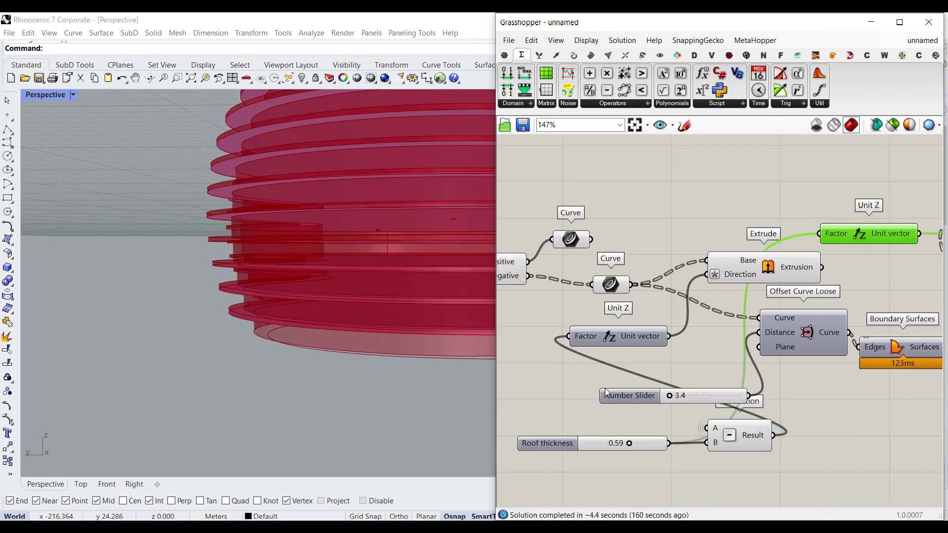
right_click_drag(720, 460, 813, 439)
left_click_drag(851, 451, 673, 411)
left_click_drag(846, 423, 655, 419)
left_click(674, 479)
right_click_drag(659, 475, 748, 473)
Set the Roof thickness slider to 0.72 and check how the slabs and walls meet in the Front view
left_click(107, 483)
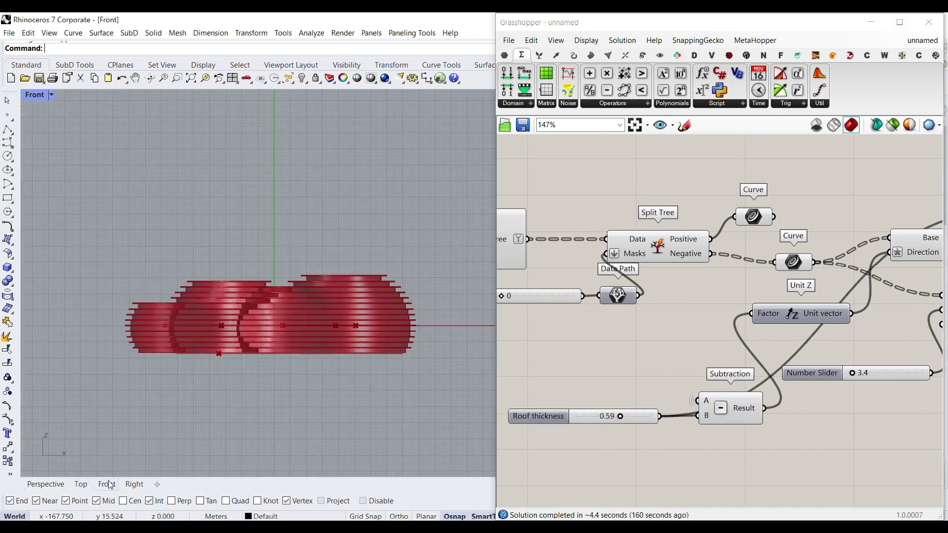
scroll(108, 346, "up", 10)
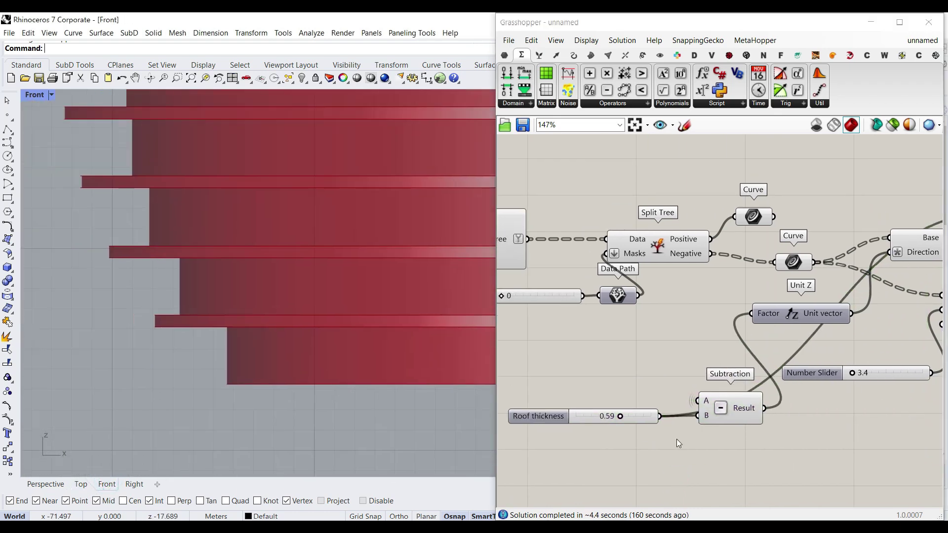
scroll(615, 417, "up", 4)
mouse_move(625, 419)
left_mouse_down()
mouse_move(650, 419)
mouse_move(638, 419)
left_mouse_up()
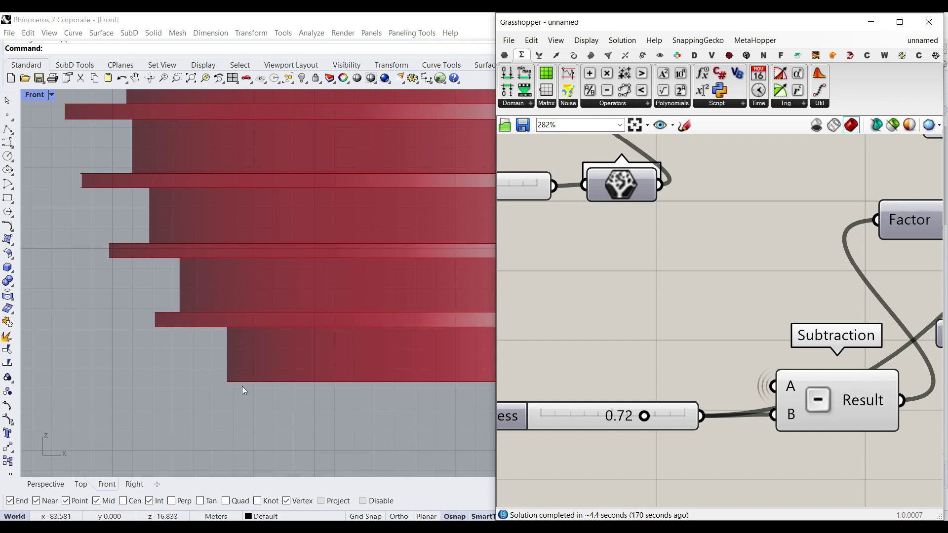
scroll(239, 349, "down", 5)
scroll(341, 287, "up", 3)
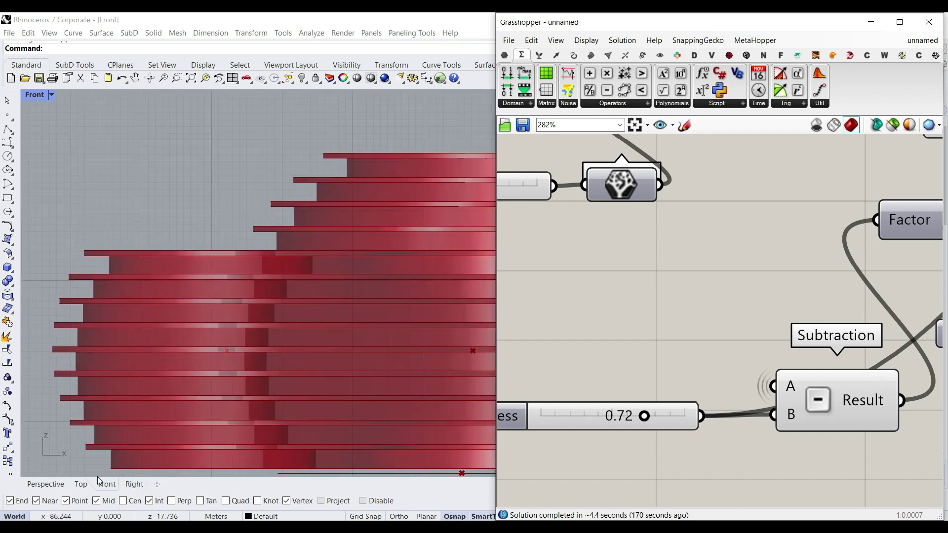
scroll(89, 247, "up", 6)
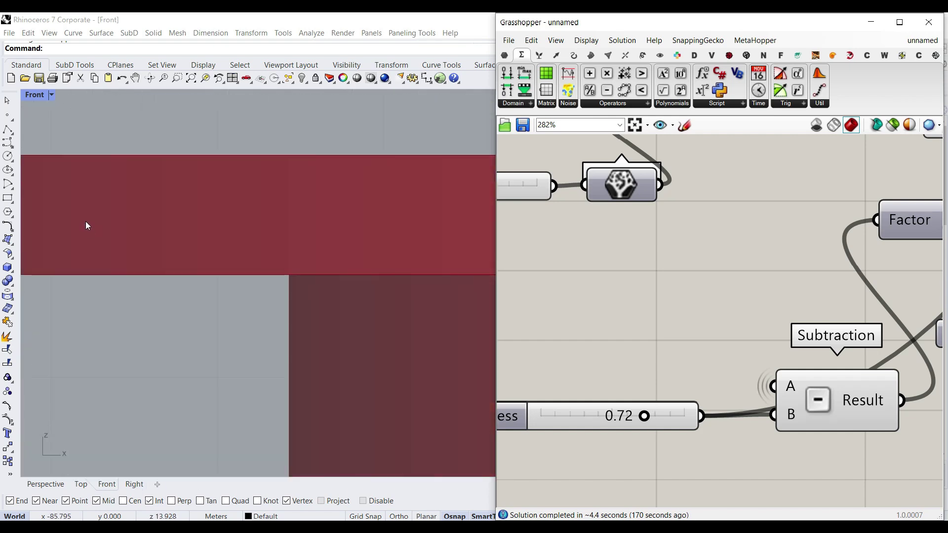
left_click(7, 131)
left_click(90, 155)
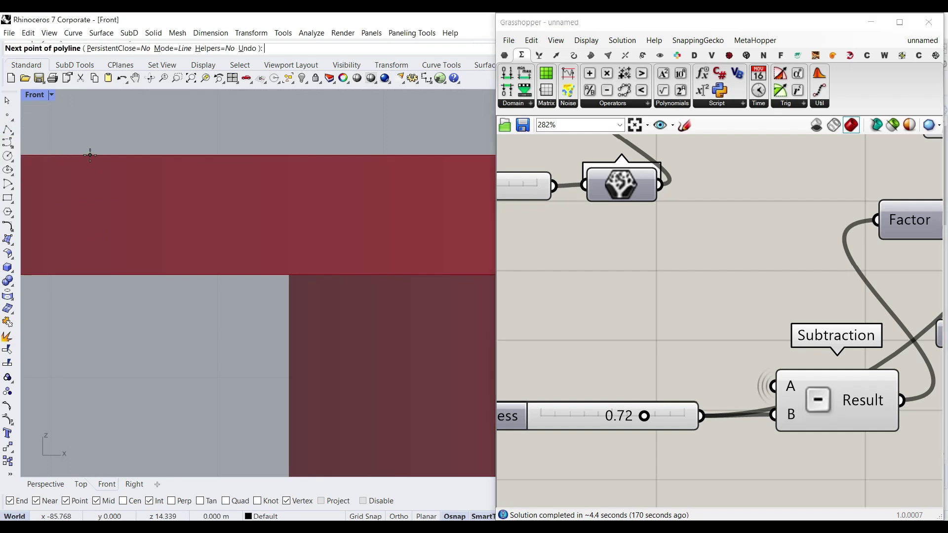
left_click(91, 272)
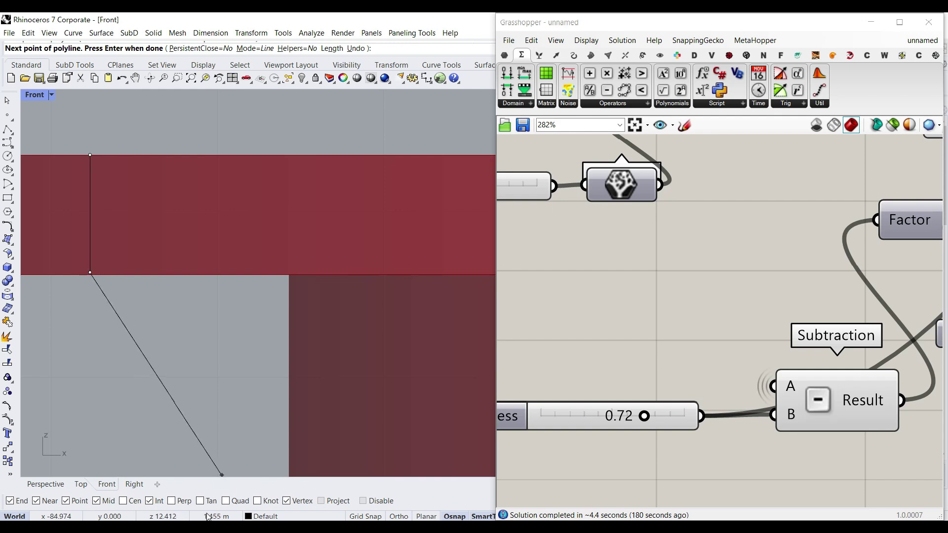
key("ctrl+z")
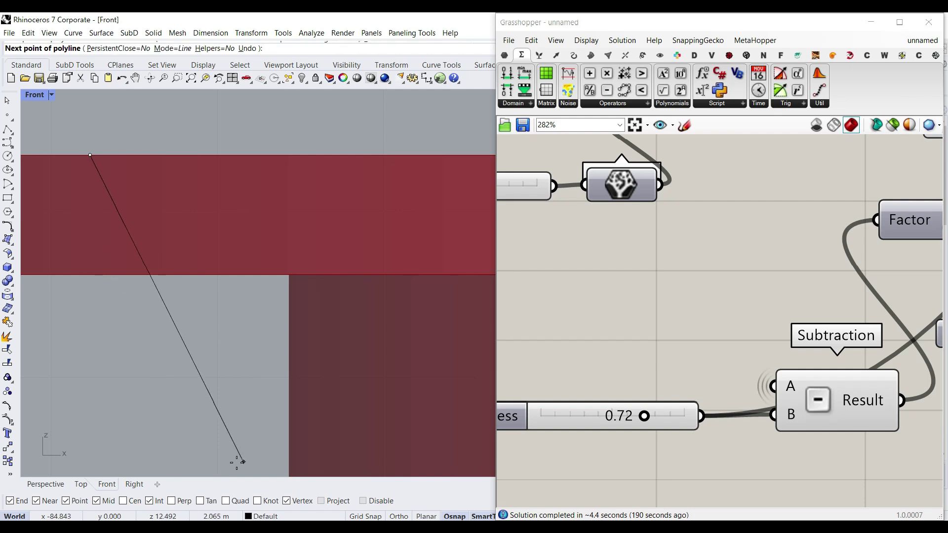
key("Escape")
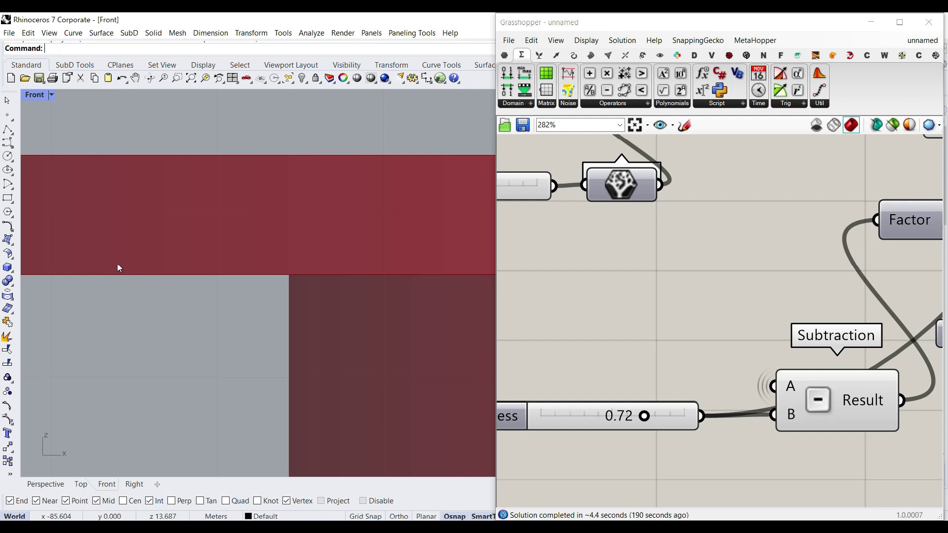
Measure the roof slab's vertical thickness in the Front view with the Distance command
type("Distance")
key("Return")
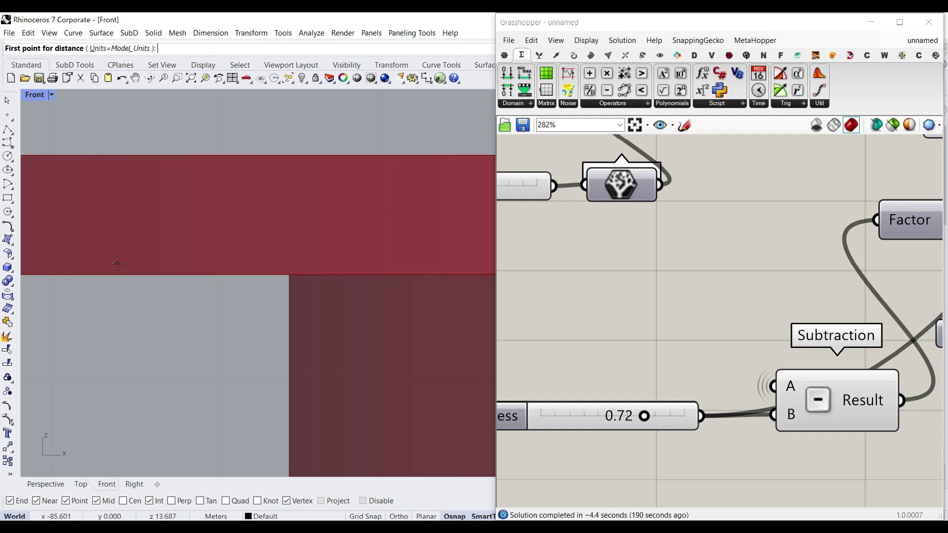
left_click(116, 155)
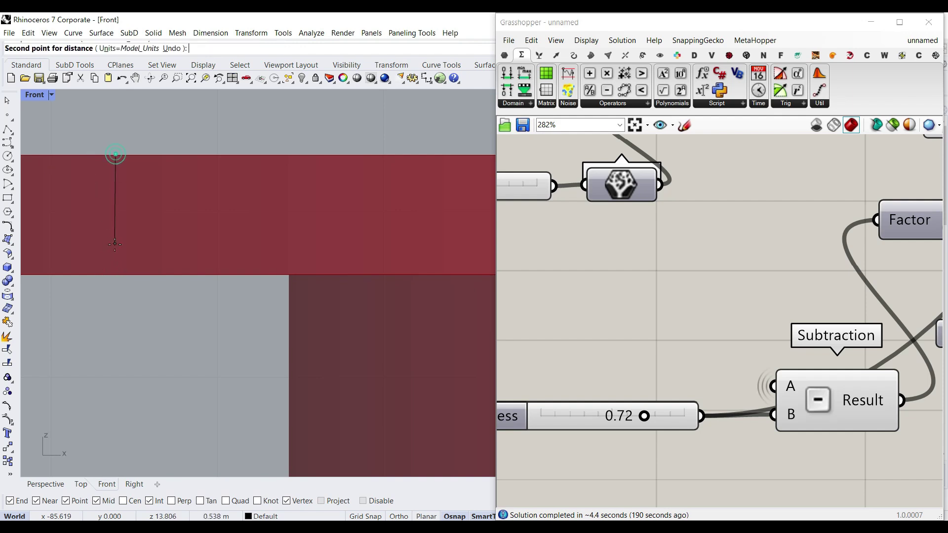
left_click(117, 275)
left_click_drag(111, 56, 99, 122)
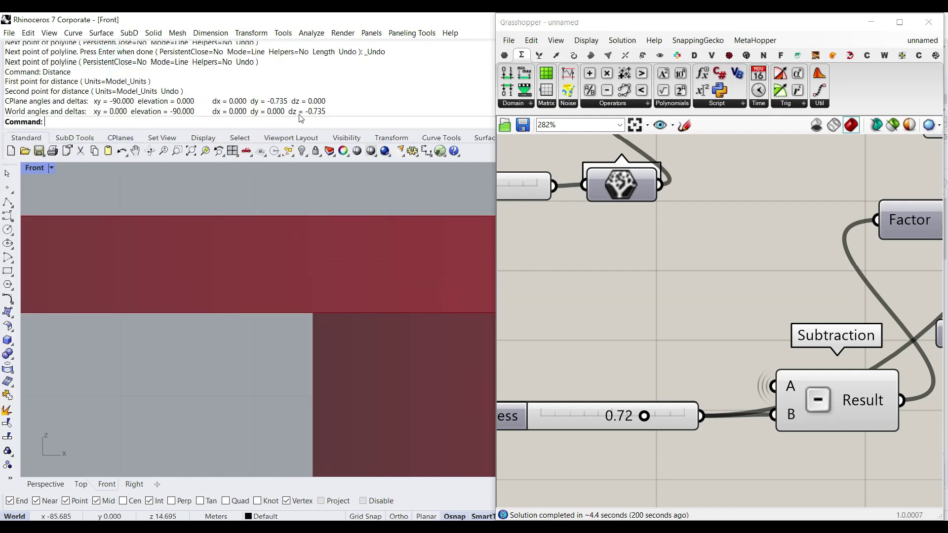
left_click_drag(203, 130, 201, 55)
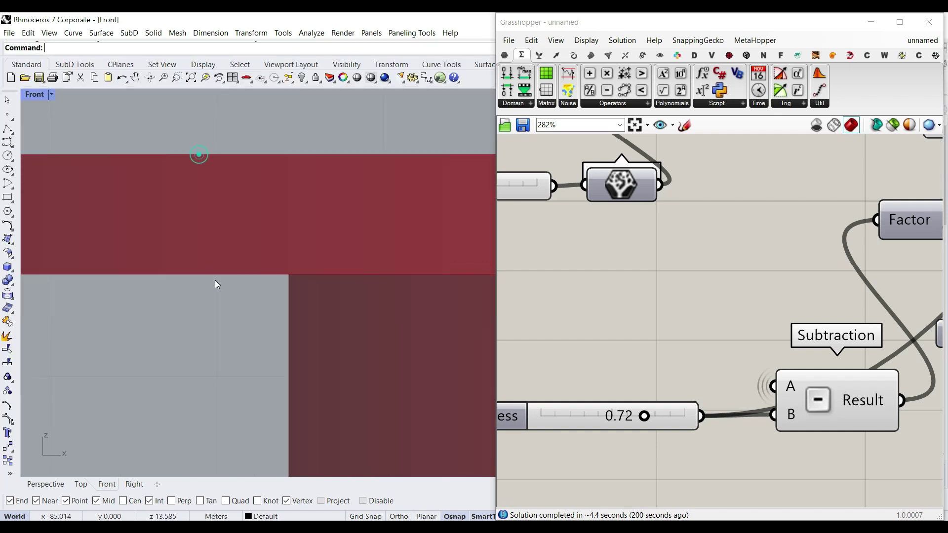
Switch to the Perspective view, spread out the extrusion components and delete the Brep Edges fed by Boundary Surfaces
scroll(218, 340, "down", 20)
right_click_drag(558, 422, 665, 405)
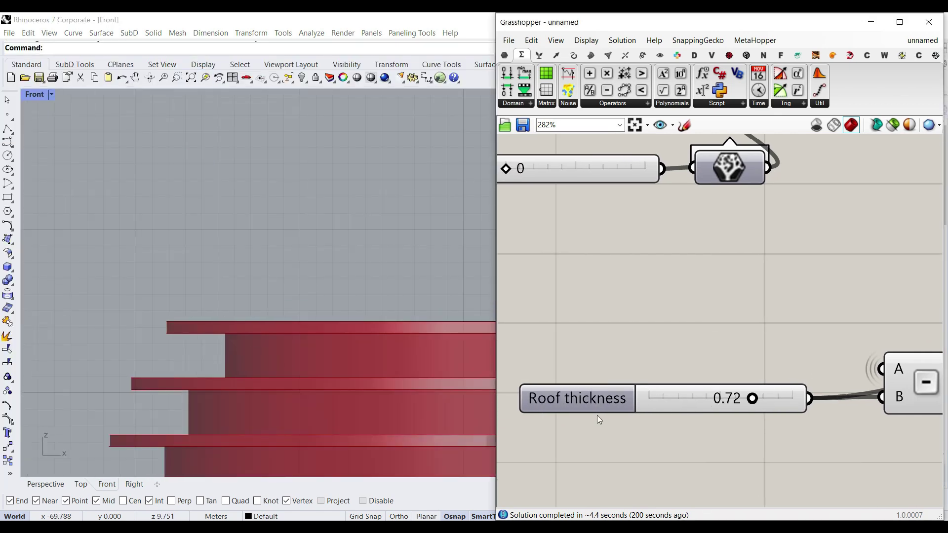
left_click(45, 484)
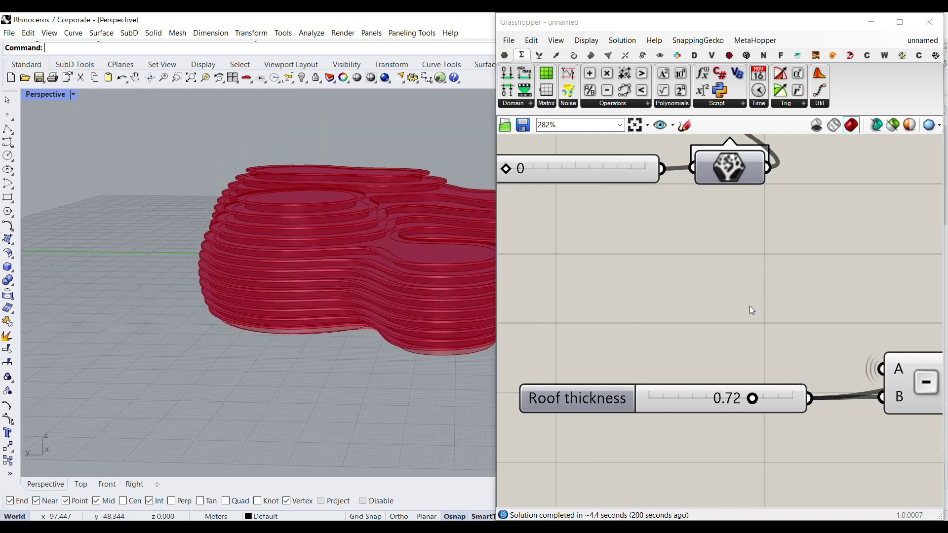
scroll(755, 291, "down", 4)
right_click_drag(758, 284, 624, 252)
left_click_drag(572, 256, 833, 261)
right_click_drag(833, 261, 644, 272)
left_click_drag(638, 241, 708, 241)
left_click_drag(676, 352, 754, 352)
left_click_drag(624, 268, 691, 270)
left_click(736, 342)
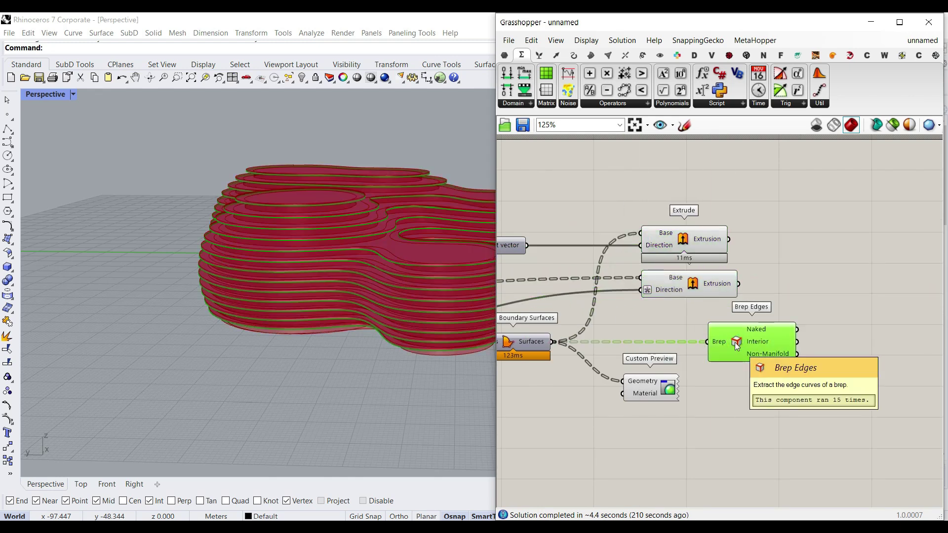
key("Delete")
Move Custom Preview beside the slab Extrude and connect the slab Extrusion to its Geometry
left_click_drag(650, 390, 807, 239)
scroll(760, 241, "up", 2)
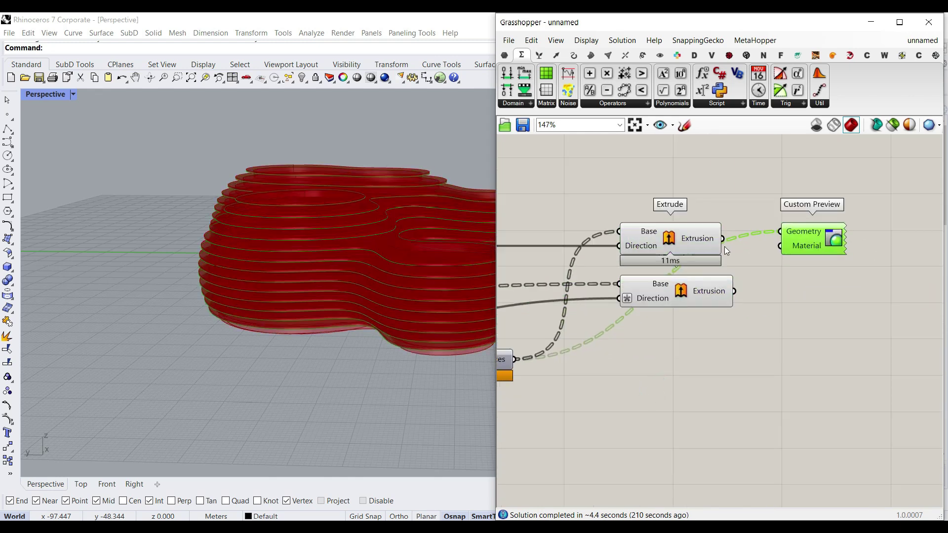
left_click_drag(724, 240, 784, 232)
right_click_drag(817, 244, 733, 244)
left_click_drag(733, 244, 759, 218)
Add a white Colour Swatch, connect it to Custom Preview's Material and hide both Extrude components' own previews
double_click(634, 175)
type("swat")
key("Return")
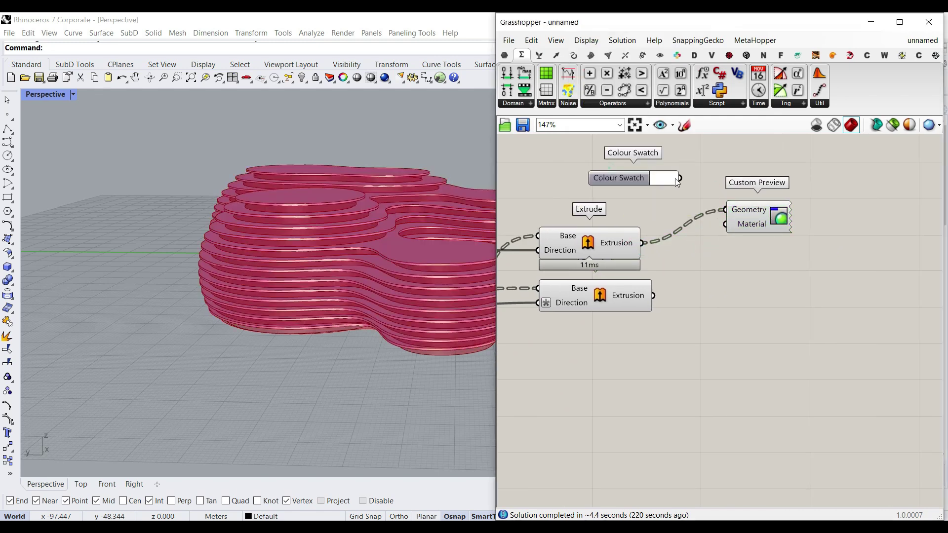
left_click_drag(699, 220, 725, 224)
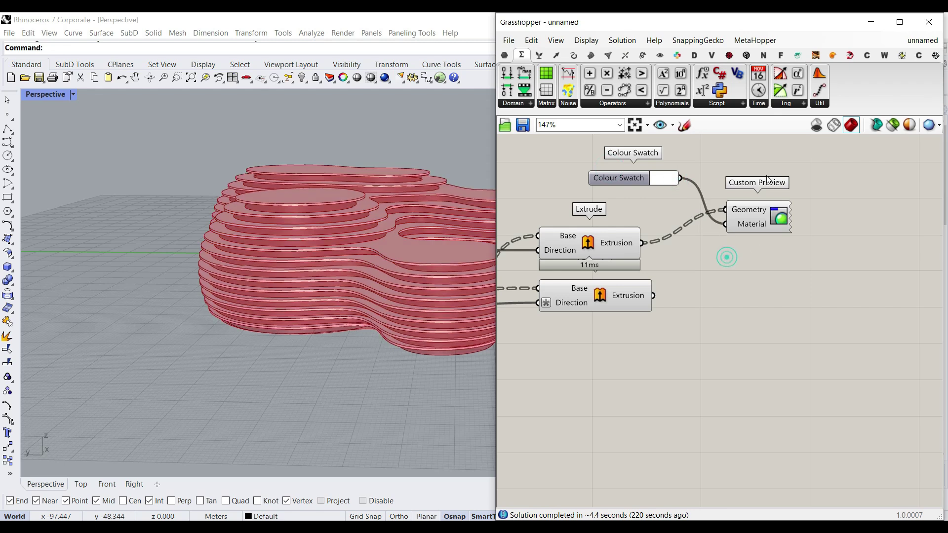
left_click_drag(663, 348, 491, 181)
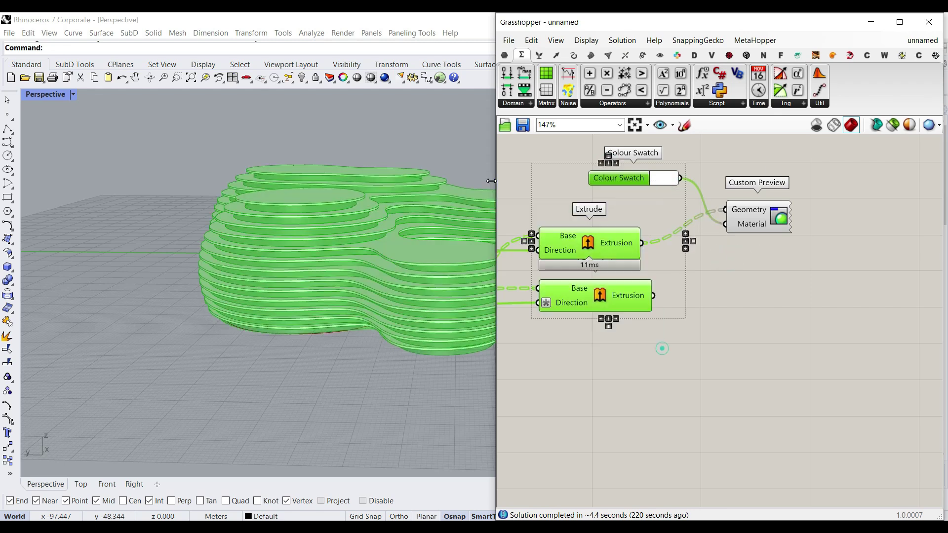
left_click(554, 193)
Give the wall Extrusion its own Custom Preview with a second Colour Swatch set to light blue
left_click_drag(754, 167, 704, 320)
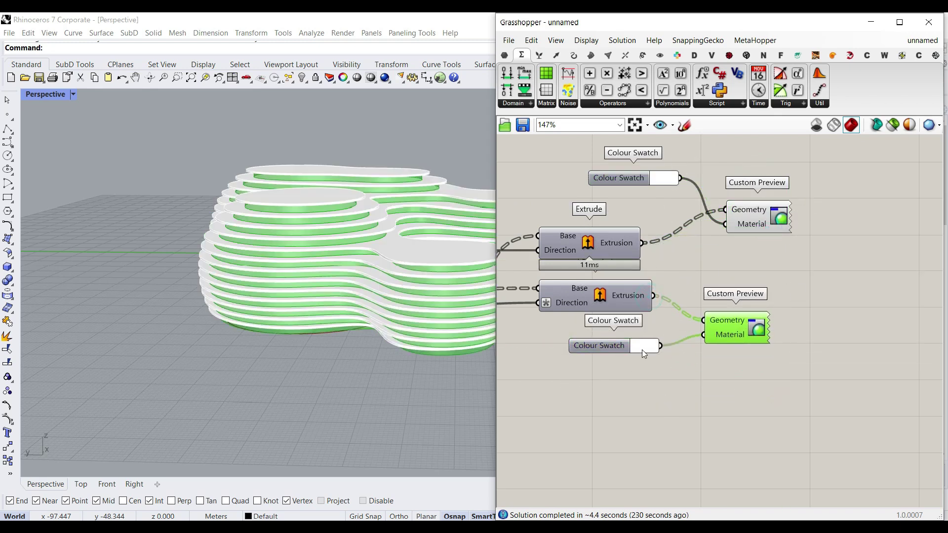
left_click(644, 346)
left_click_drag(727, 380, 749, 392)
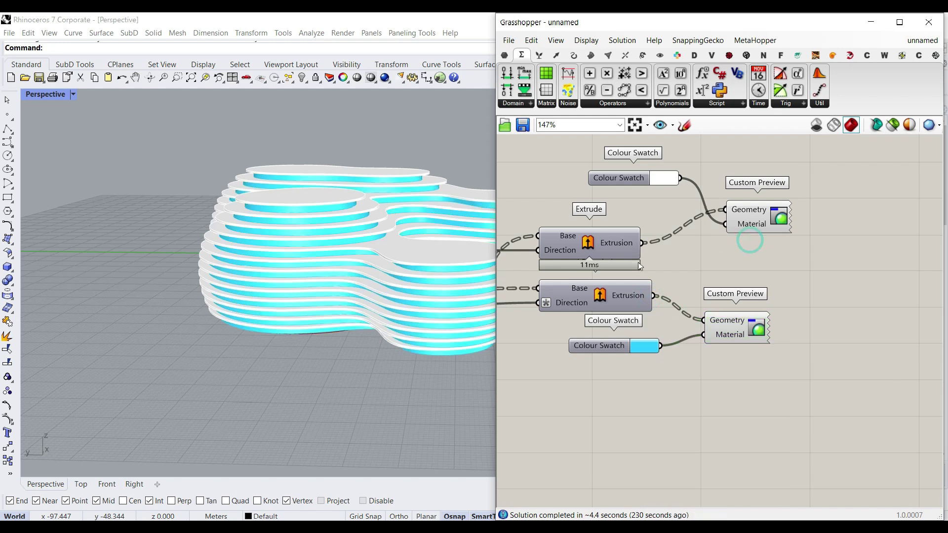
Add a Brep Edges component and connect both the slab and wall Extrusion outputs to its Brep input
right_click_drag(609, 198, 618, 238)
left_click(590, 55)
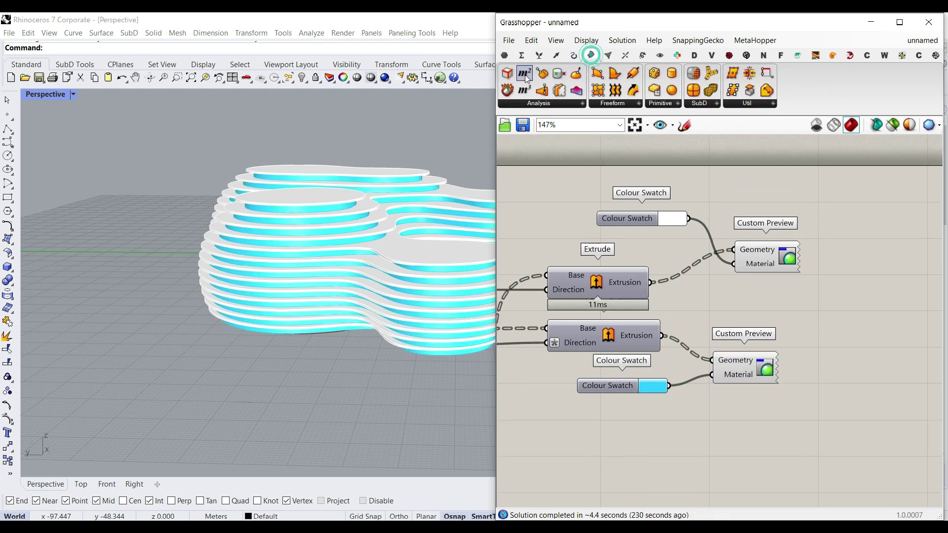
left_click_drag(507, 73, 752, 317)
left_click_drag(650, 282, 700, 315)
right_click_drag(168, 326, 345, 275)
left_click(686, 307)
Select the Points parameter and set value 0 of the Gene Pool to 314.16
scroll(686, 307, "down", 10)
scroll(667, 334, "up", 10)
left_click(627, 316)
right_click_drag(300, 292, 340, 257)
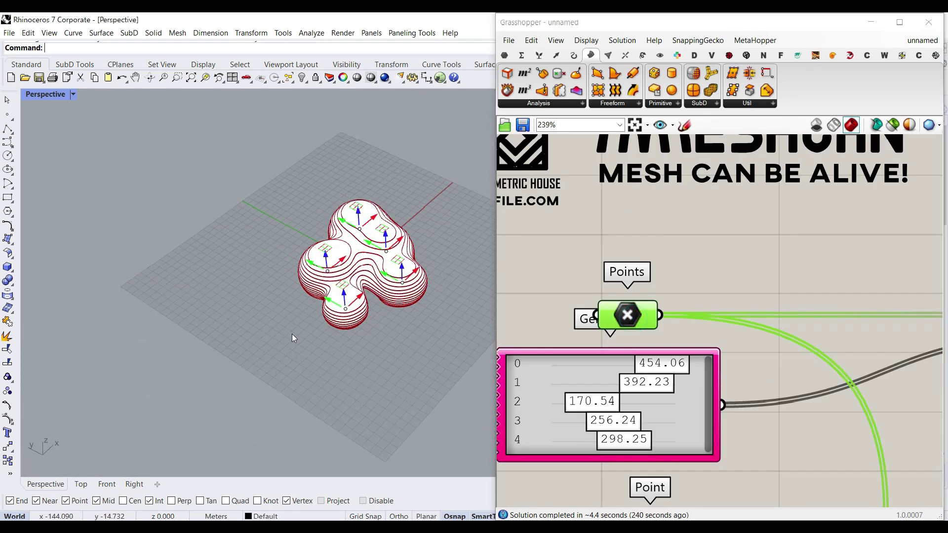
scroll(372, 207, "up", 5)
right_click_drag(352, 214, 131, 291)
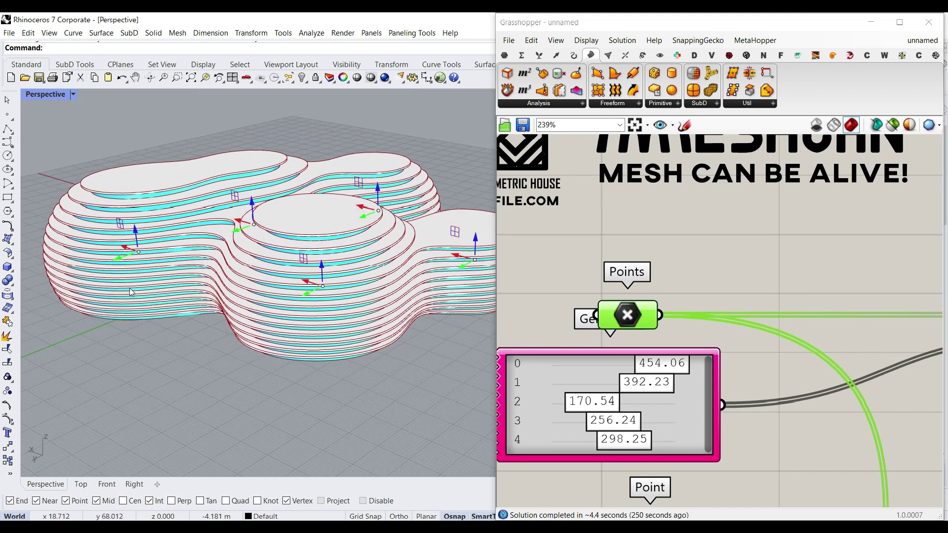
left_click_drag(661, 371, 628, 365)
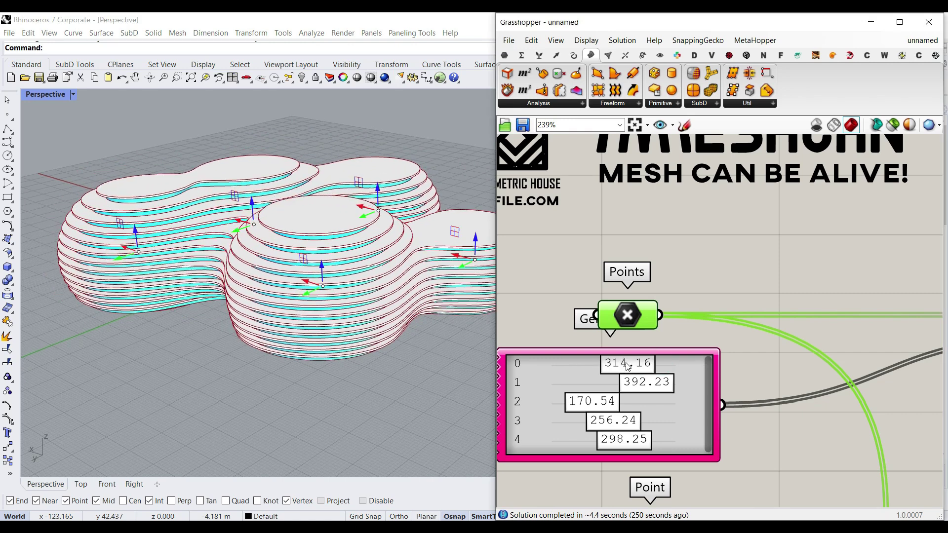
Try an Area Smaller Than value of 544.23 and check the top floors of the building
right_click_drag(363, 305, 270, 245)
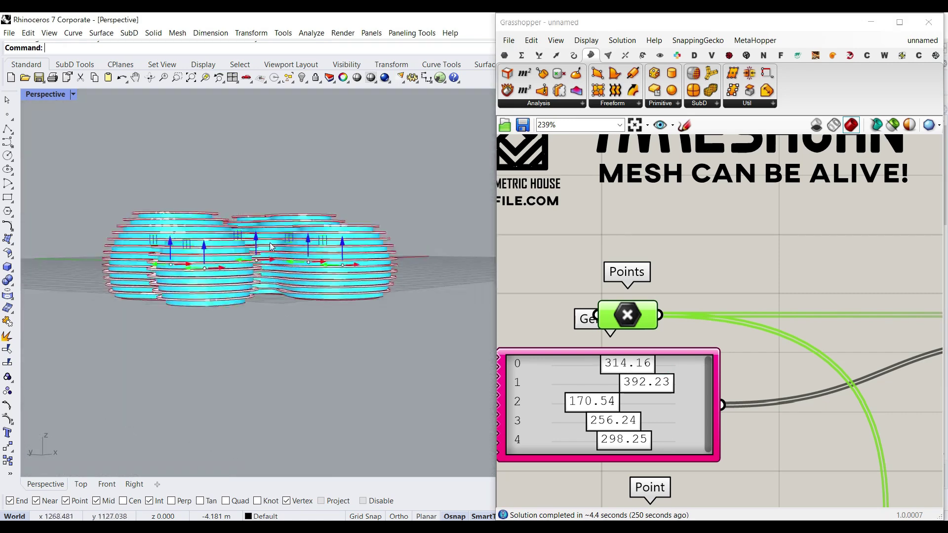
scroll(627, 330, "down", 5)
right_click_drag(674, 330, 744, 356)
scroll(703, 387, "up", 3)
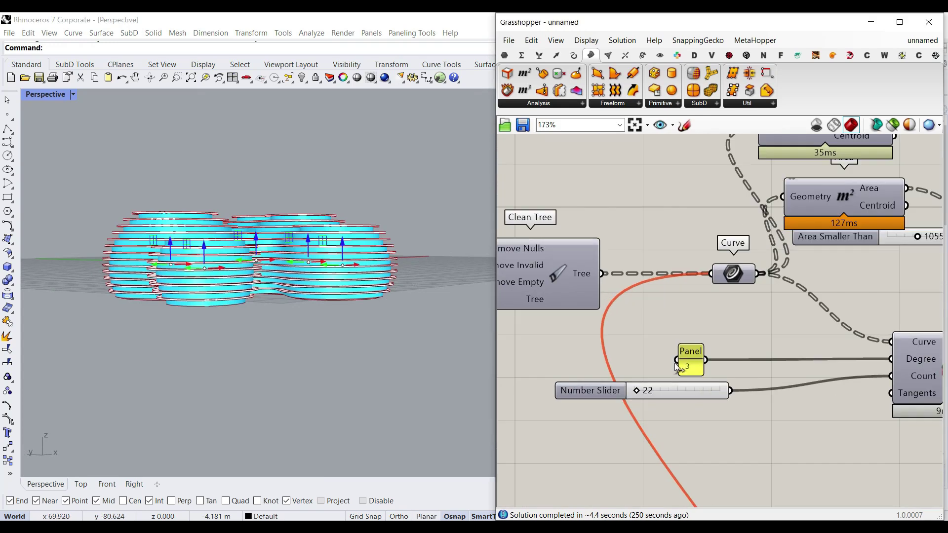
scroll(817, 363, "down", 5)
scroll(828, 329, "up", 6)
left_click_drag(812, 320, 786, 319)
right_click_drag(355, 178, 377, 220)
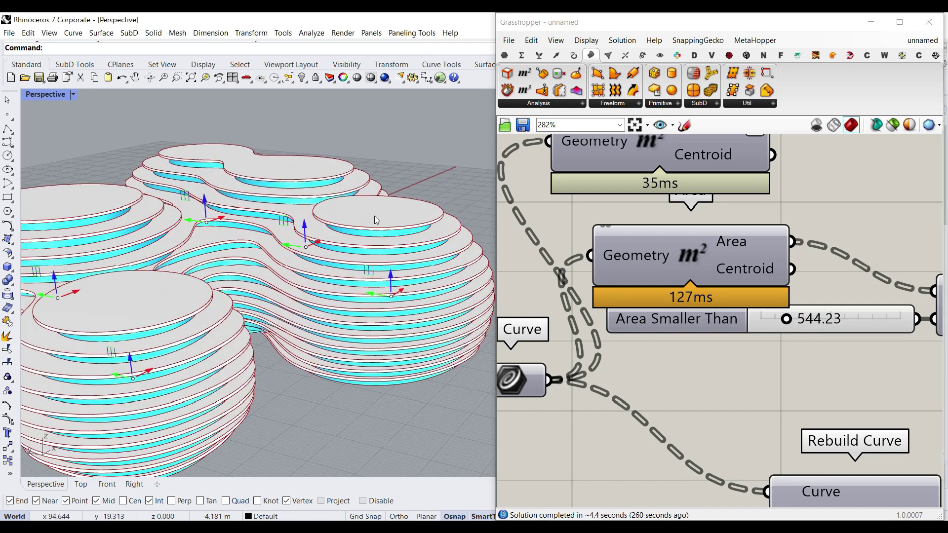
Raise the Area Smaller Than slider and examine the building's slabs, walls and edges up close
mouse_move(786, 319)
left_mouse_down()
mouse_move(764, 319)
mouse_move(803, 319)
left_mouse_up()
scroll(306, 277, "down", 4)
mouse_move(306, 277)
right_mouse_down()
mouse_move(286, 217)
mouse_move(301, 262)
right_mouse_up()
scroll(627, 335, "down", 10)
right_click_drag(889, 352, 726, 361)
scroll(802, 339, "up", 5)
right_click_drag(222, 296, 212, 247)
scroll(201, 287, "up", 6)
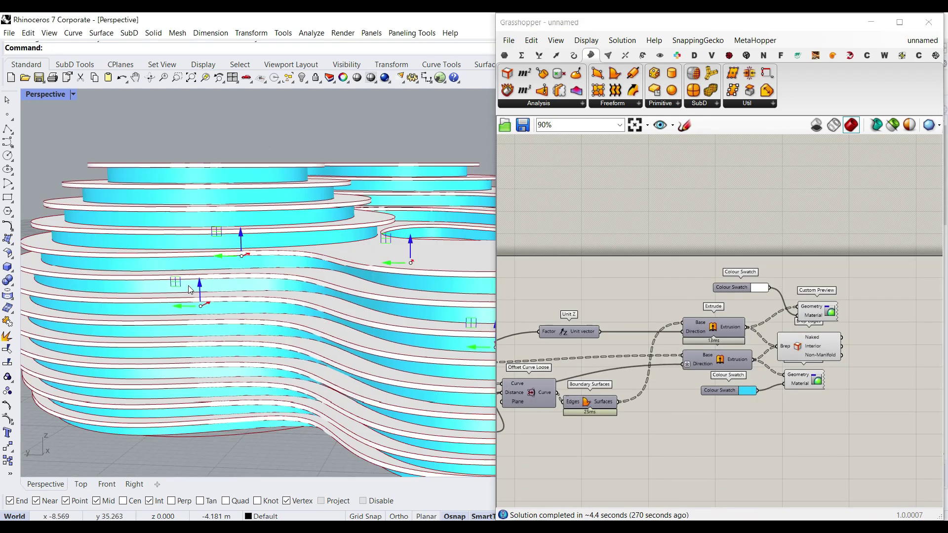
scroll(164, 177, "up", 4)
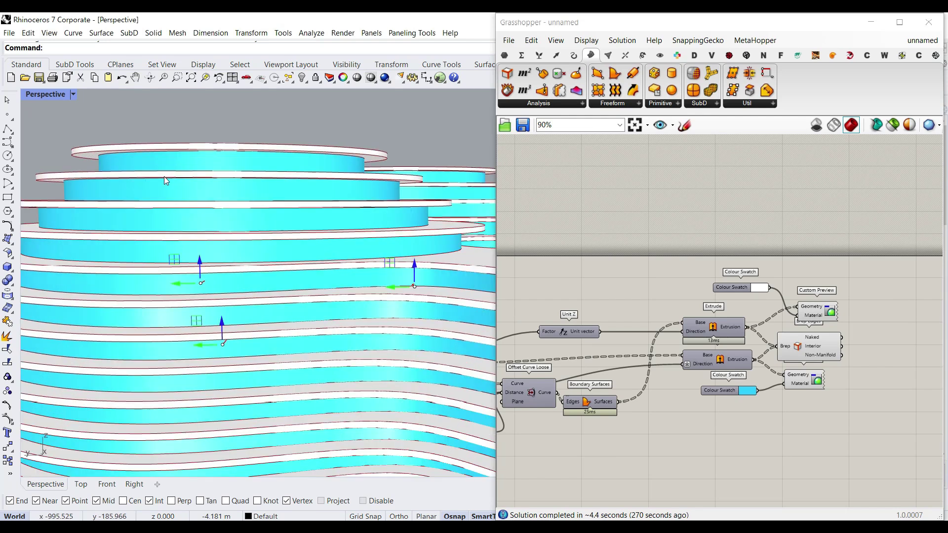
scroll(789, 349, "up", 4)
Add a Quad Panels component below the wall extrusion's Custom Preview
left_click(605, 381)
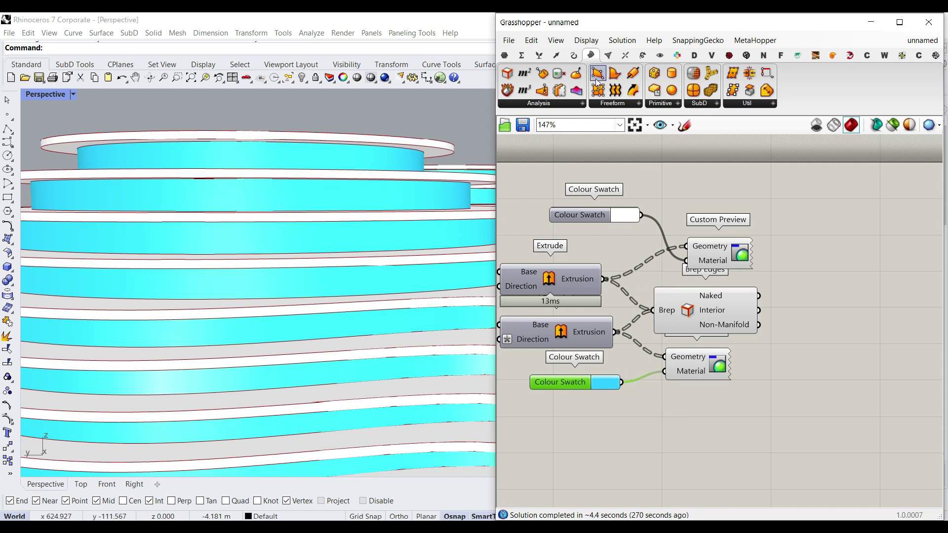
left_click(605, 59)
left_click(711, 433)
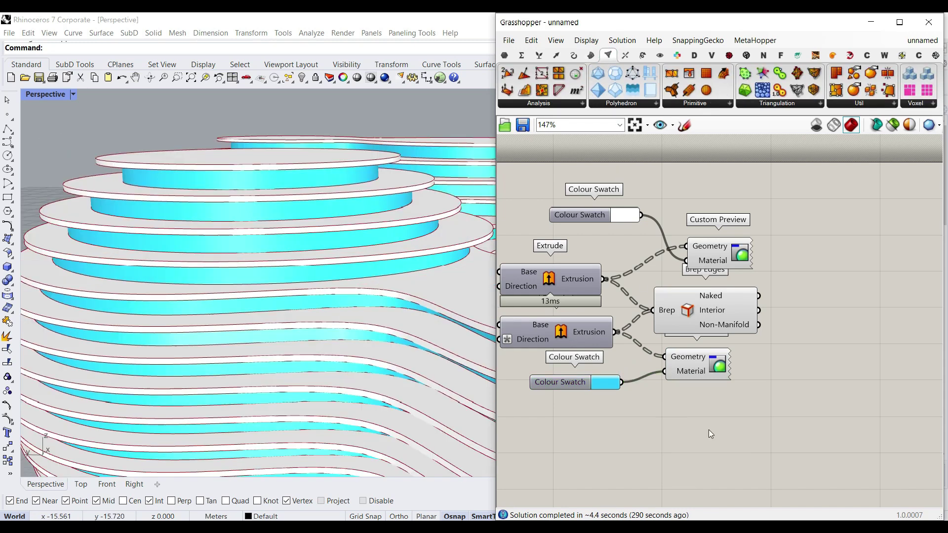
left_click_drag(494, 222, 232, 203)
left_click(918, 58)
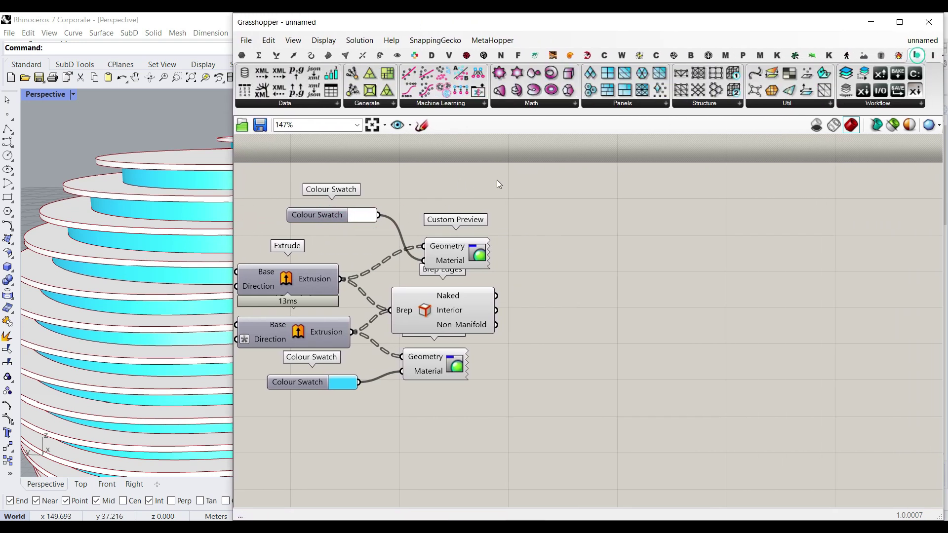
left_click_drag(232, 166, 475, 178)
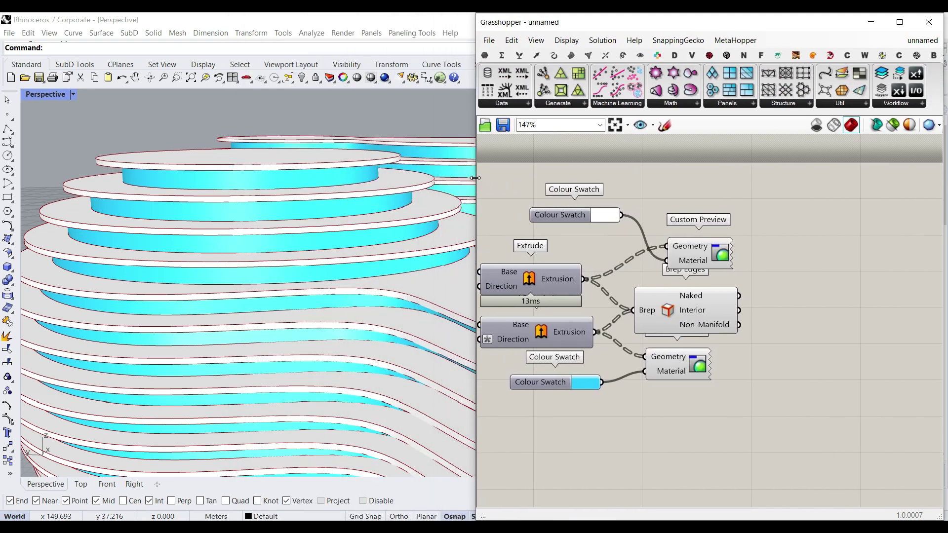
left_click(741, 107)
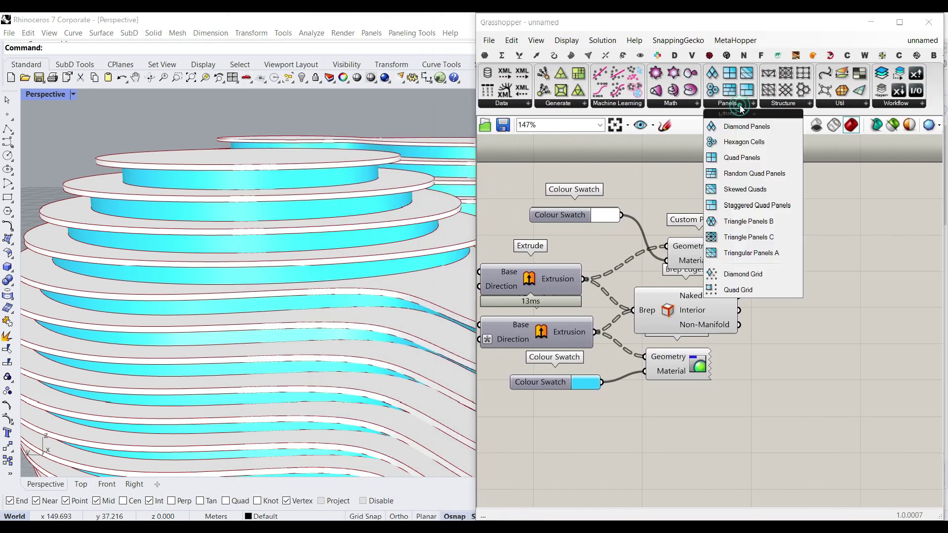
left_click(742, 157)
left_click(676, 446)
Connect the wall Extrusion to the Surface input of Quad Panels and move Quad Panels further along the canvas
scroll(655, 295, "up", 2)
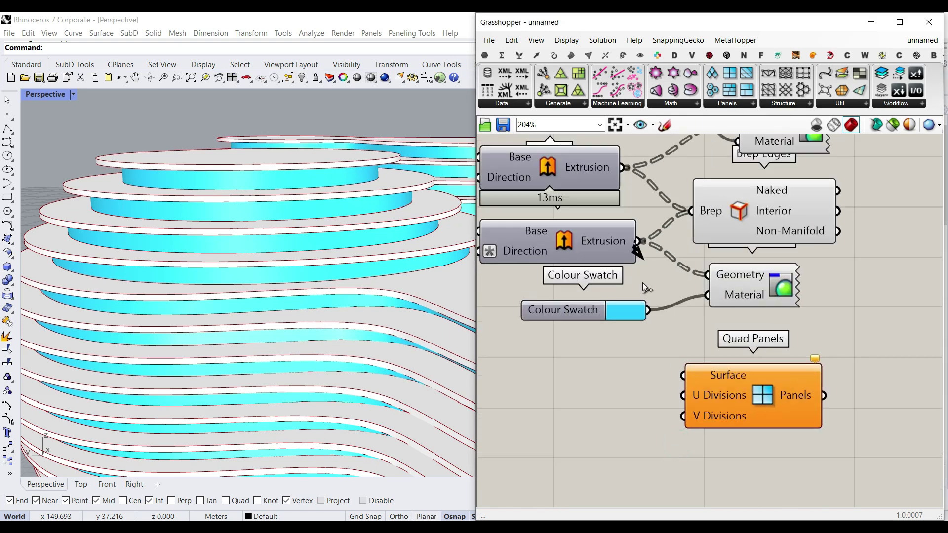
left_click_drag(639, 241, 706, 397)
key("ctrl+z")
left_click_drag(638, 241, 684, 375)
left_click_drag(736, 392, 842, 381)
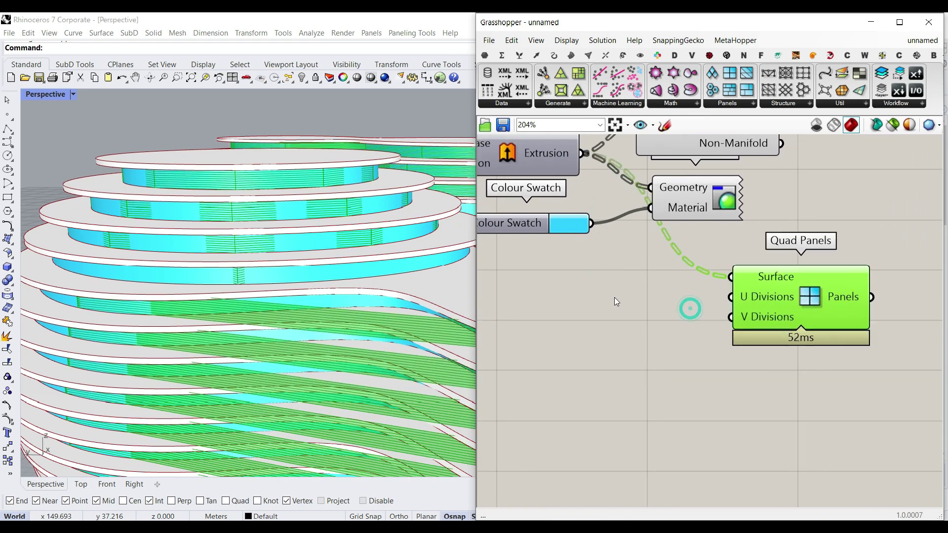
Add a Panel containing 1 and connect it to the U Divisions of Quad Panels
double_click(613, 297)
type("panel")
key("Return")
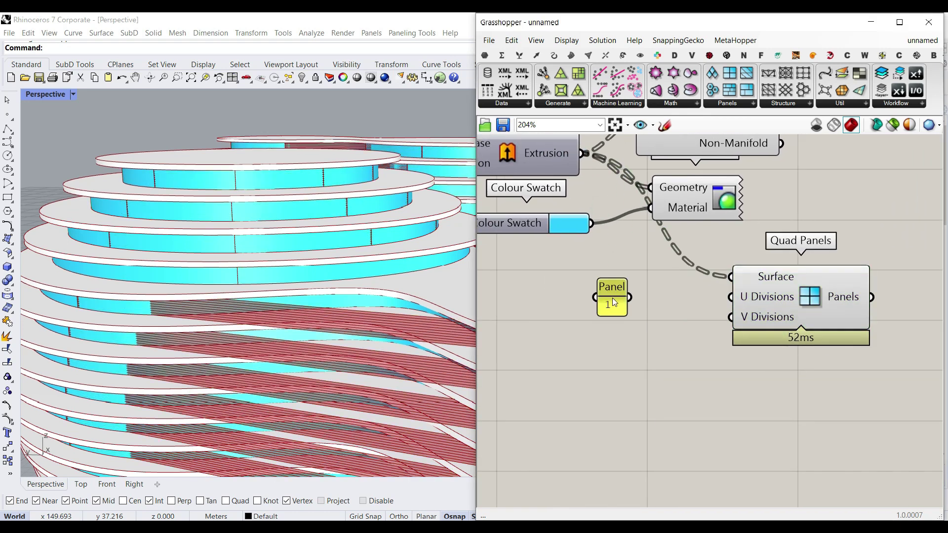
left_click_drag(730, 302, 731, 298)
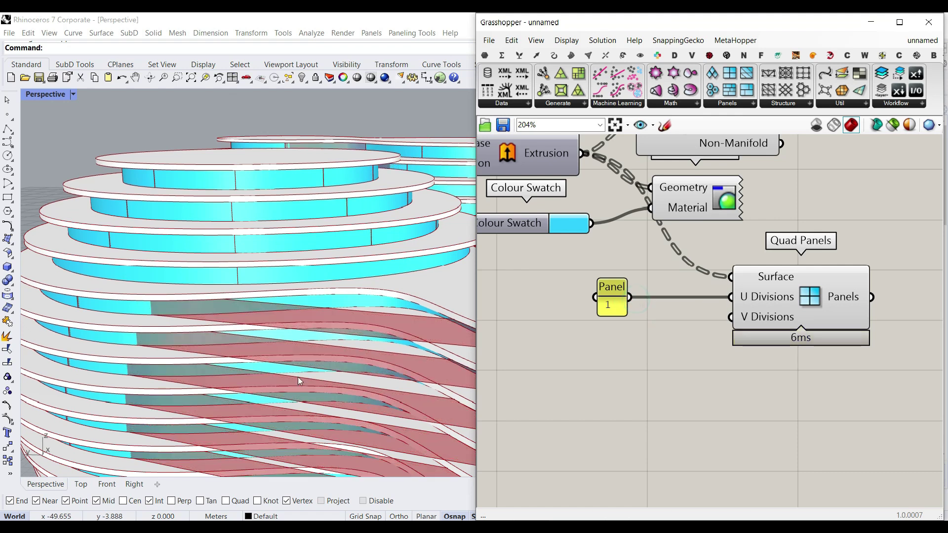
Add a Number Slider of 12 and connect it to the V Divisions of Quad Panels
scroll(330, 271, "down", 5)
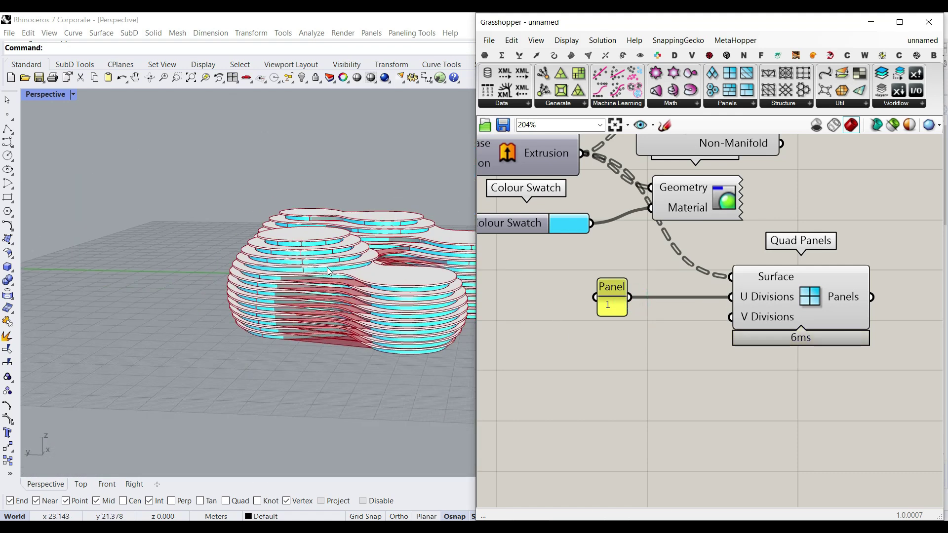
double_click(634, 357)
type("12")
key("Return")
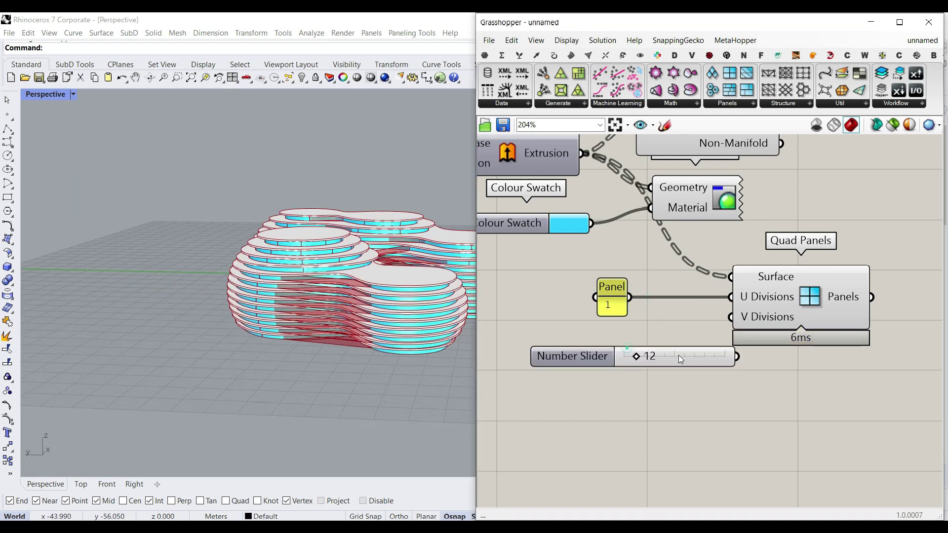
left_click_drag(600, 356, 525, 339)
left_click_drag(704, 339, 732, 318)
left_click(737, 378)
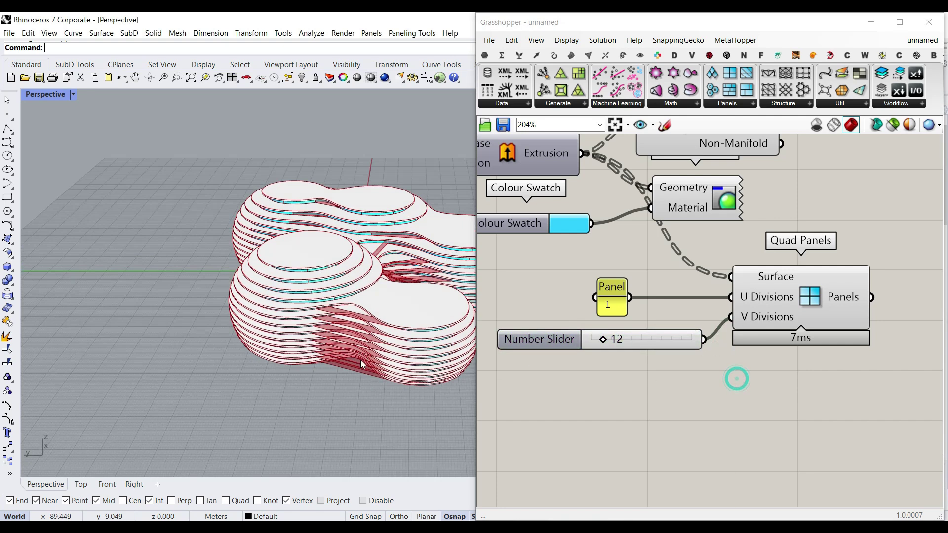
Raise the V Divisions slider to 56 and on to 84 while viewing the facade from the side
left_click_drag(602, 339, 648, 338)
right_click_drag(346, 256, 319, 283)
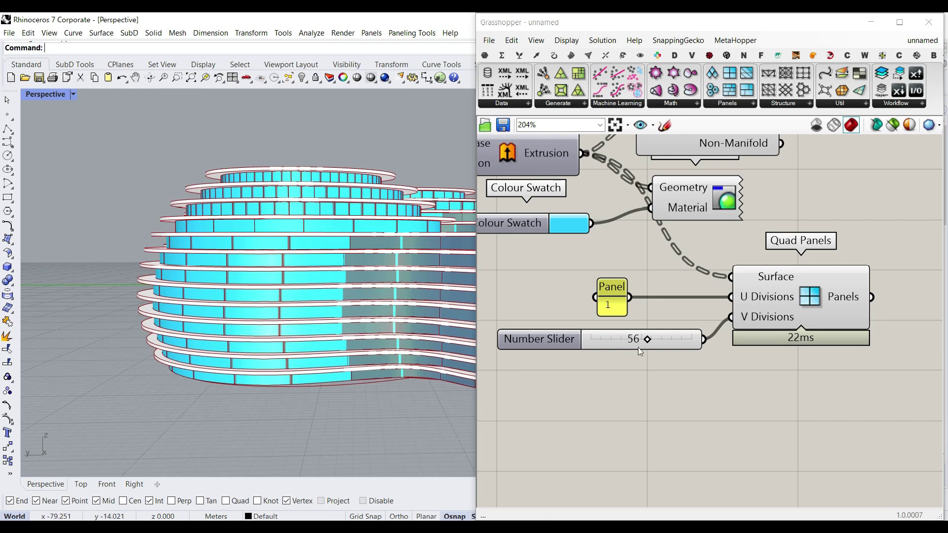
left_click_drag(647, 339, 677, 343)
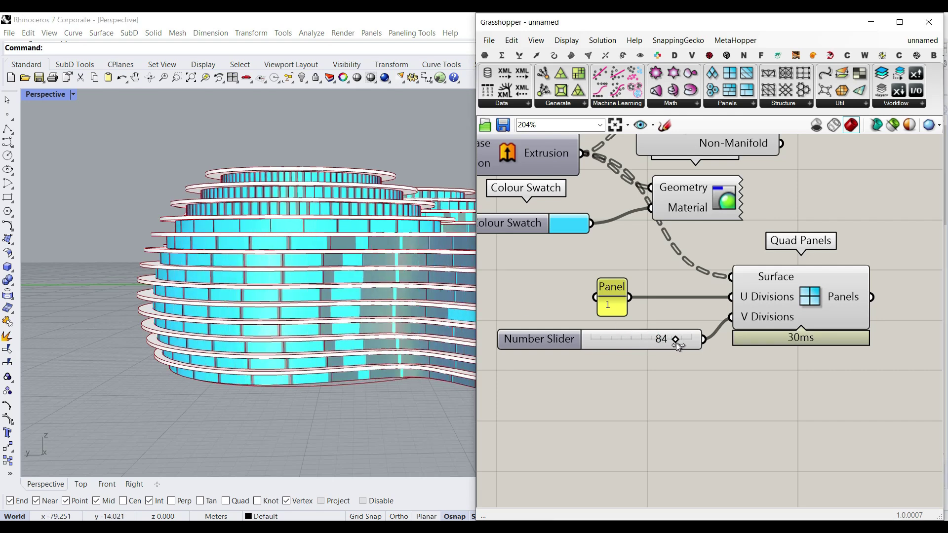
Move the wall's Custom Preview along the canvas and connect the Panels output of Quad Panels to its Geometry
left_click_drag(704, 212, 800, 211)
left_click_drag(873, 296, 747, 188)
left_click(721, 241)
Lower the V Divisions slider to 65 while checking the panelled facade
scroll(304, 304, "down", 7)
mouse_move(328, 269)
right_mouse_down()
mouse_move(303, 304)
mouse_move(319, 277)
right_mouse_up()
scroll(320, 278, "up", 5)
left_click_drag(676, 342, 642, 342)
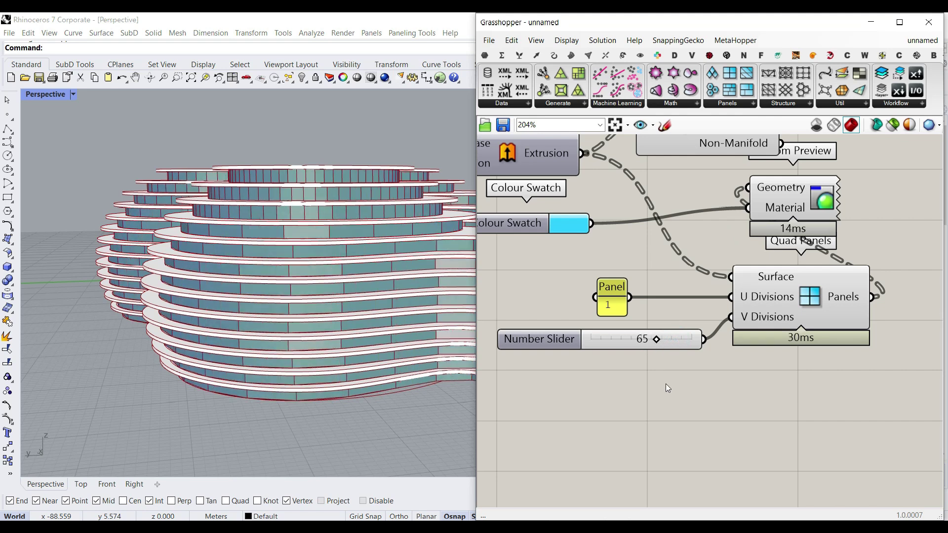
Add a Number component below Boundary Surfaces and connect the Curve component's output to it
scroll(593, 315, "down", 3)
right_click_drag(648, 358, 752, 324)
right_click_drag(589, 347, 617, 350)
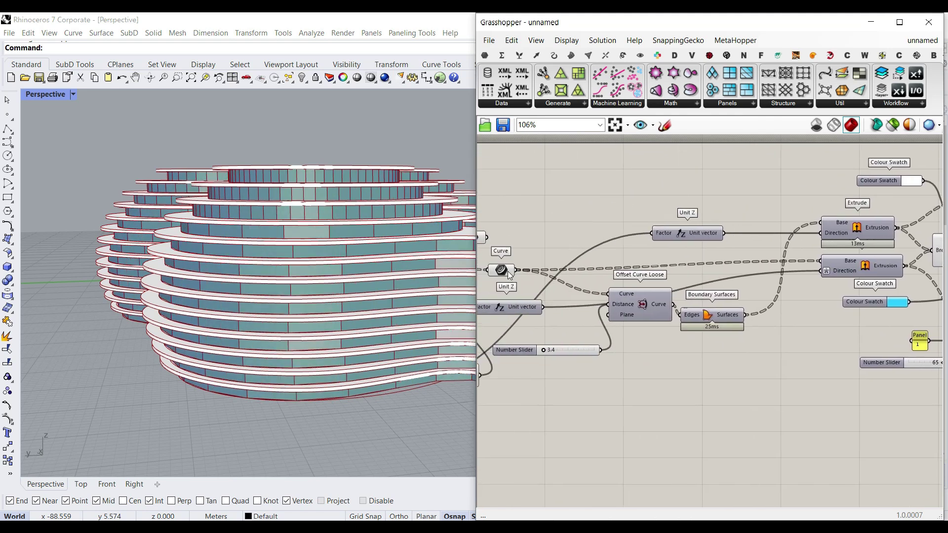
left_click(485, 55)
left_click(597, 74)
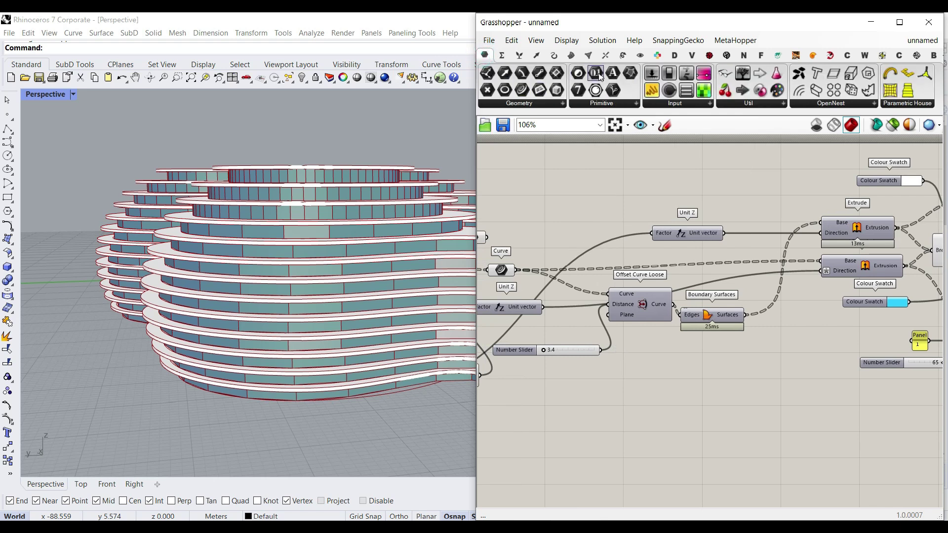
scroll(519, 335, "up", 4)
left_click(577, 244)
scroll(550, 242, "down", 4)
left_click_drag(517, 213, 702, 348)
right_click_drag(256, 349, 229, 342)
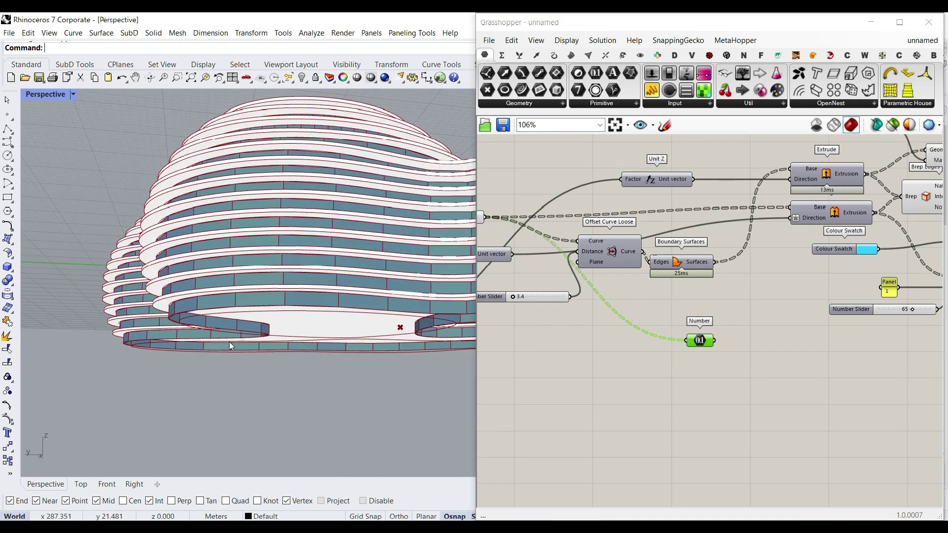
Reposition the Number component, add a Division component beside it and connect Number to the A input
right_click_drag(855, 366, 743, 406)
scroll(589, 405, "up", 4)
left_click(589, 405)
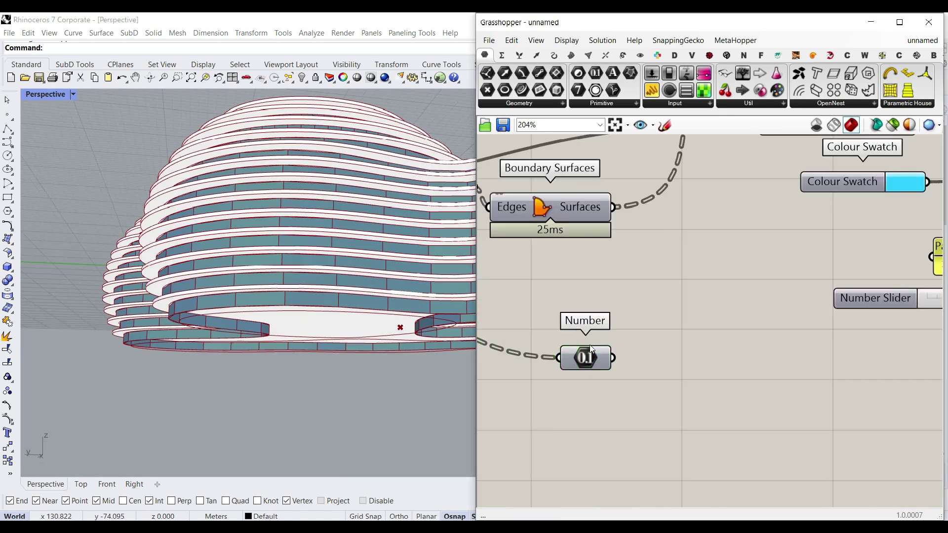
left_click_drag(591, 348, 691, 343)
left_click(591, 346)
left_click(501, 55)
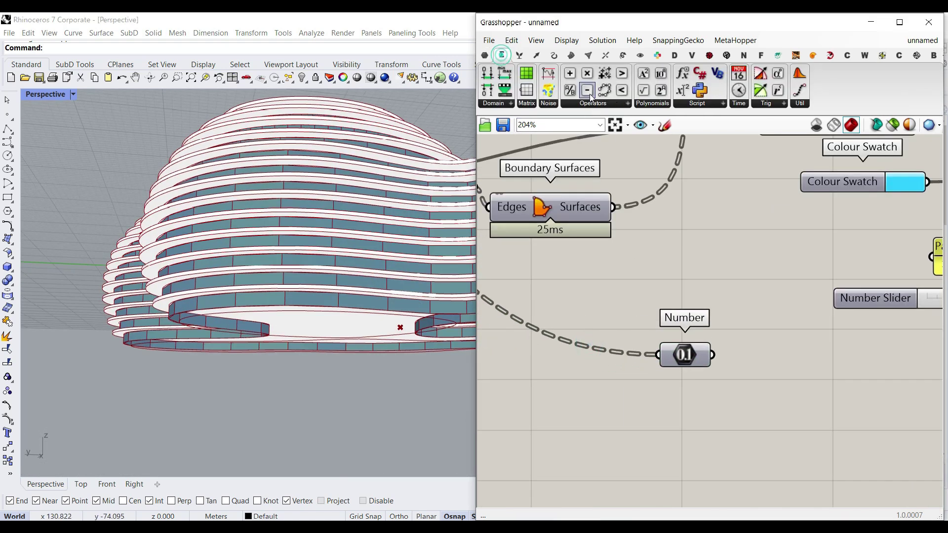
left_click_drag(570, 90, 789, 386)
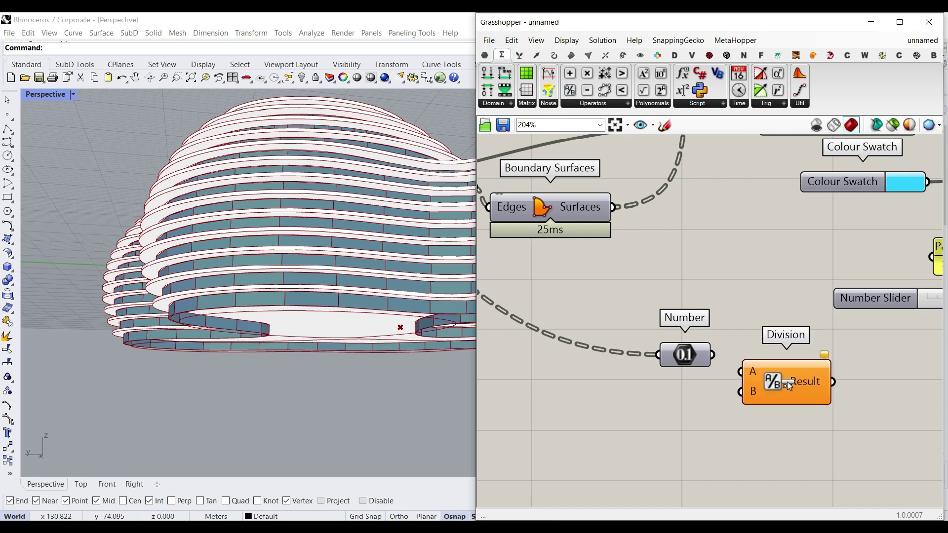
Add a Number Slider with the value 1.45 below the Number component
double_click(603, 406)
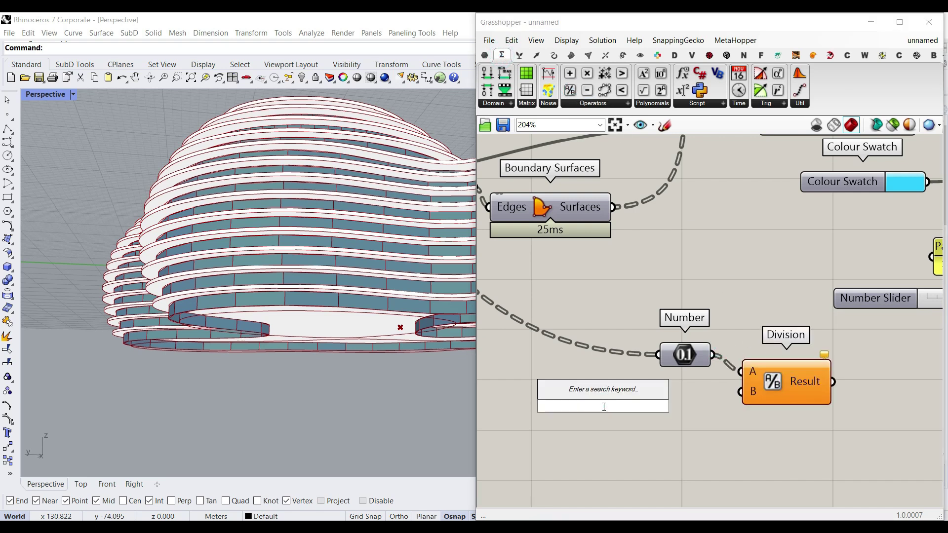
type("1")
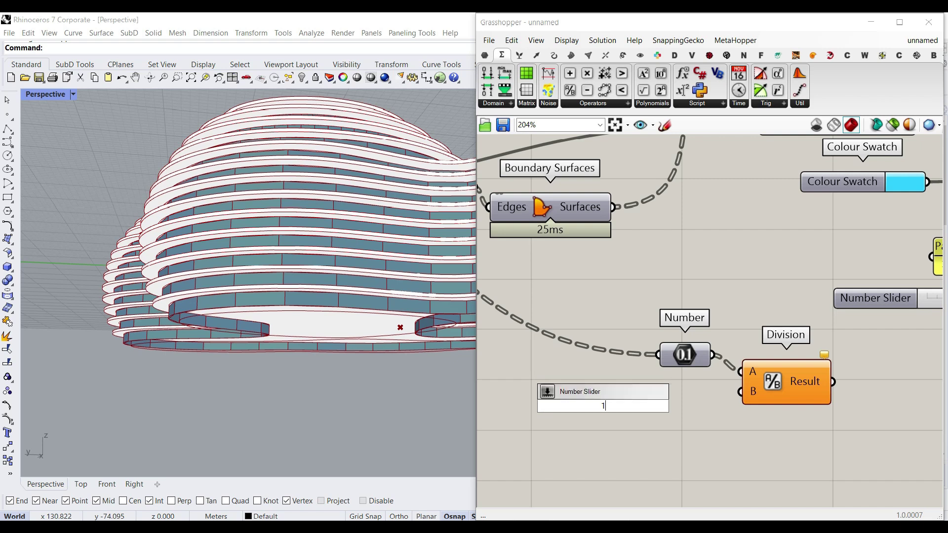
type(".45")
key("Return")
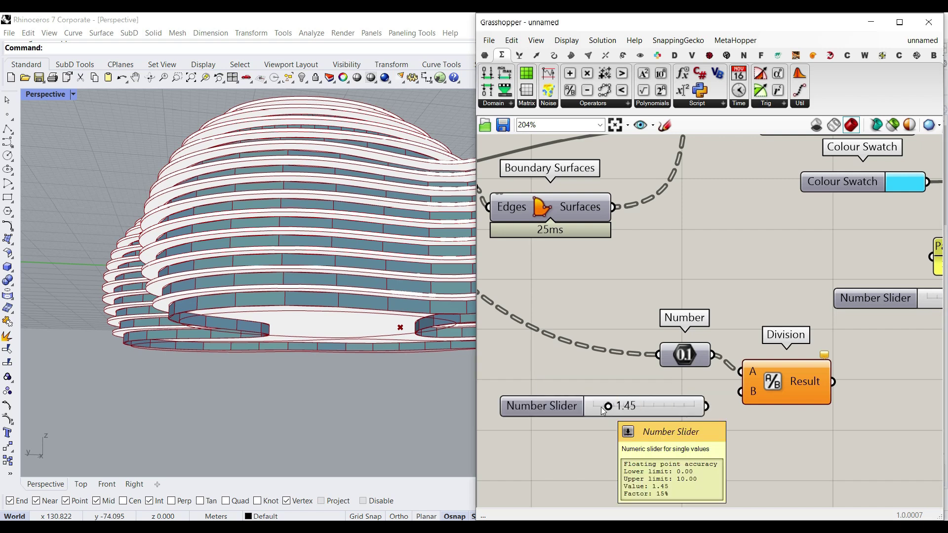
Rename the 1.45 slider Window Width (~) and connect it to the B input of Division
right_click(605, 406)
left_click_drag(600, 387, 581, 388)
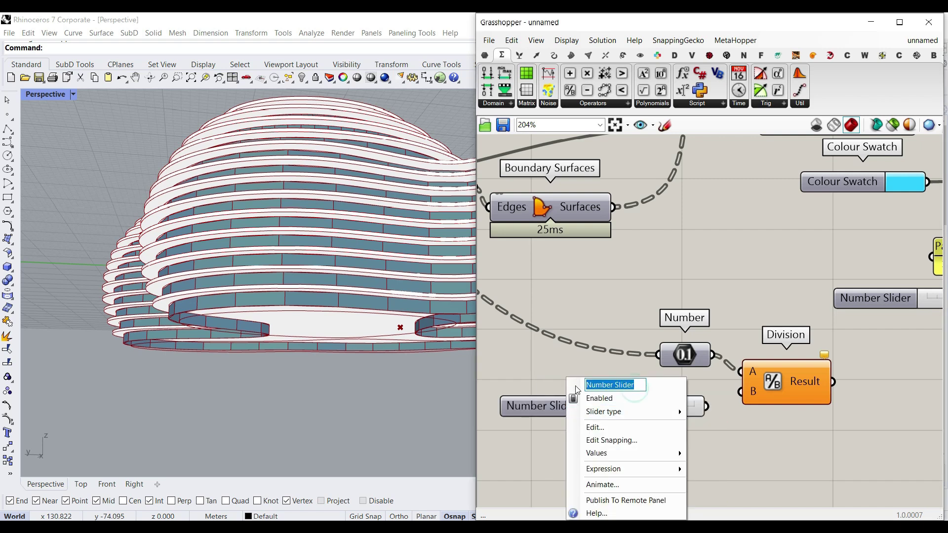
type("Window Wi")
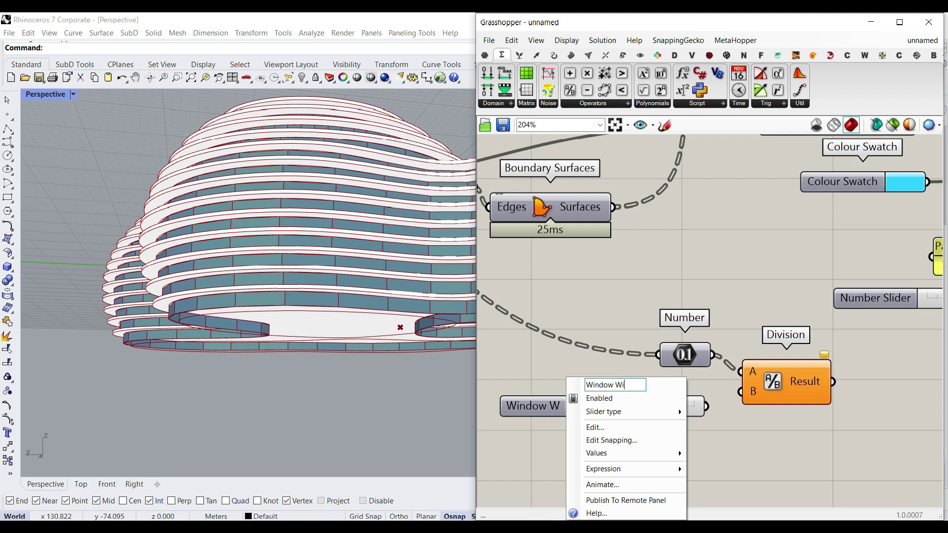
type("dth (~)")
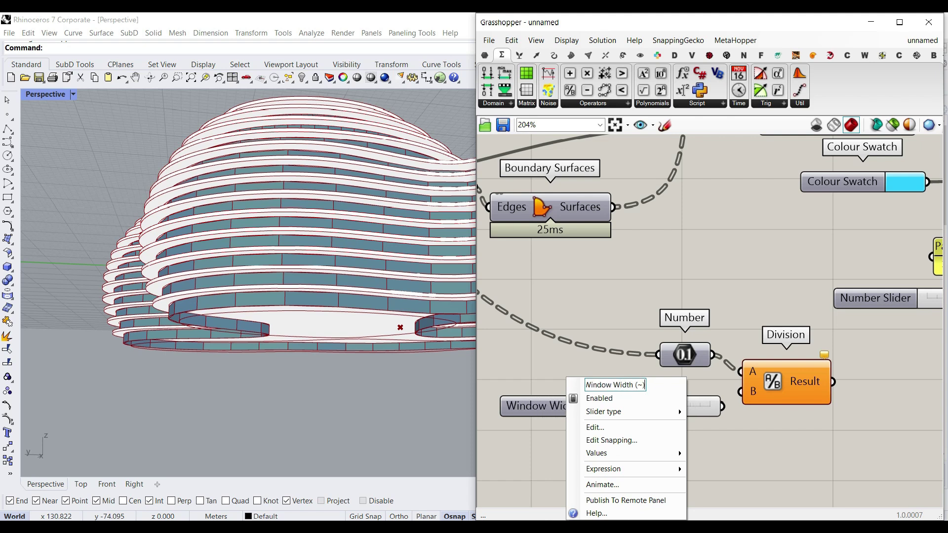
left_click(565, 363)
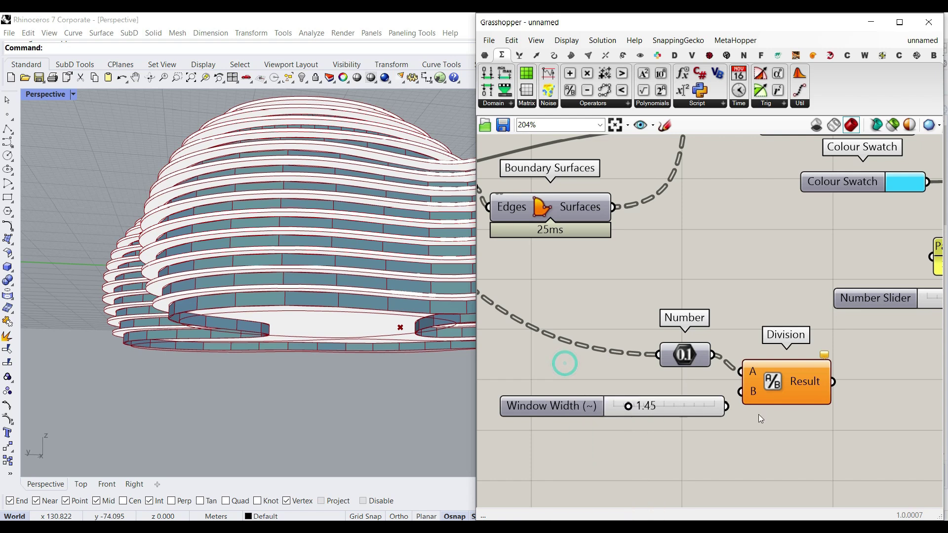
left_click_drag(744, 401, 752, 392)
left_click_drag(720, 412, 721, 412)
left_click_drag(729, 407, 747, 383)
Connect the Division Result to the V Divisions of Quad Panels and delete the slider that fed it
right_click_drag(863, 386, 646, 428)
scroll(646, 427, "down", 2)
left_click_drag(628, 417, 793, 347)
left_click(675, 366)
key("Delete")
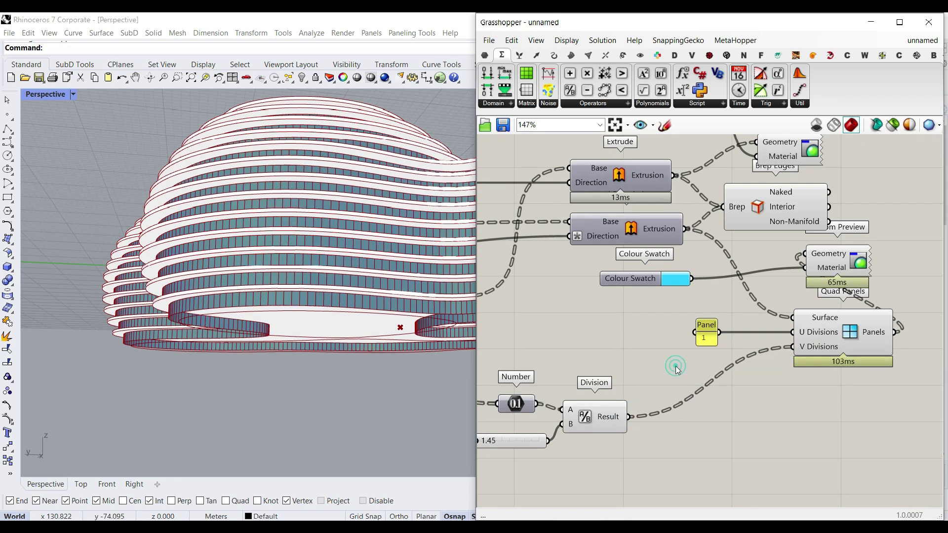
Set the Window Width (~) slider to 4.35
right_click_drag(555, 440, 714, 434)
scroll(651, 437, "up", 4)
left_click_drag(677, 436, 726, 437)
Examine the widths of the facade panels on the building from afar and up close
scroll(301, 289, "down", 8)
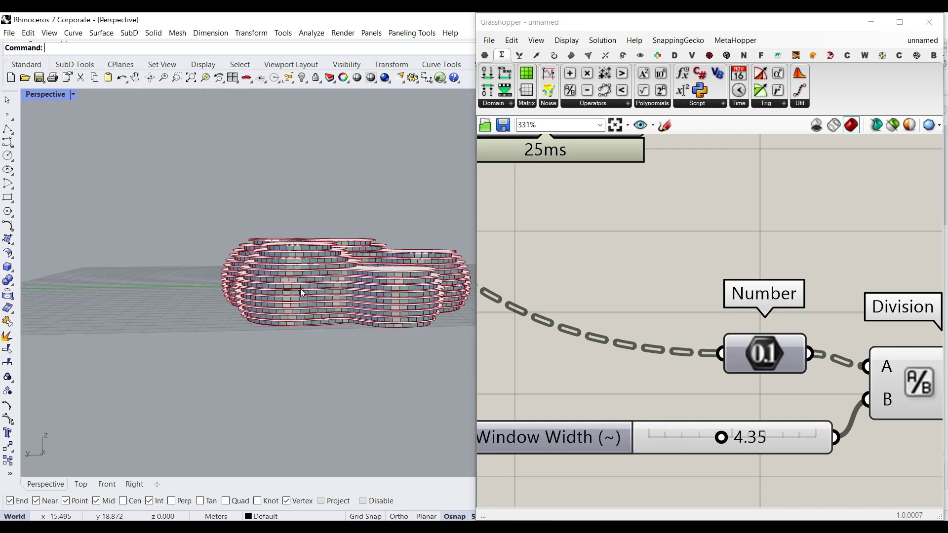
scroll(300, 288, "up", 10)
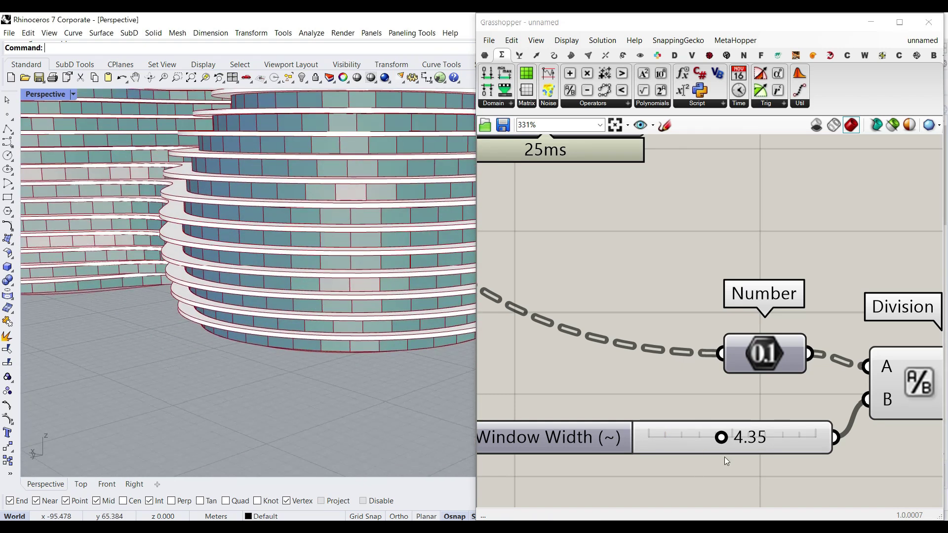
scroll(285, 307, "down", 8)
right_click_drag(286, 307, 257, 368)
scroll(171, 339, "down", 5)
scroll(279, 314, "up", 5)
scroll(278, 339, "down", 5)
Move the wall's Custom Preview clear of the Quad Panels component
scroll(679, 350, "down", 4)
right_click_drag(678, 349, 544, 361)
right_click_drag(900, 331, 584, 420)
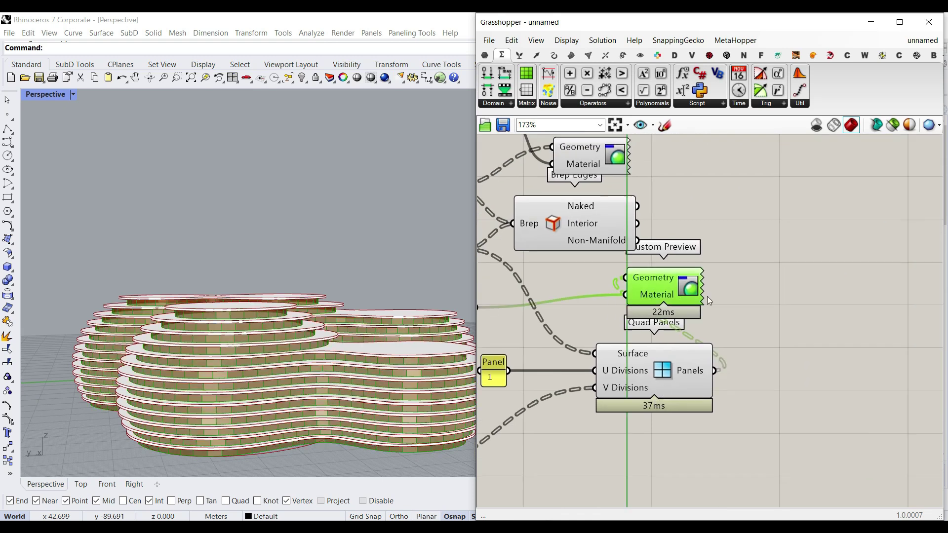
left_click_drag(642, 291, 758, 295)
left_click(802, 361)
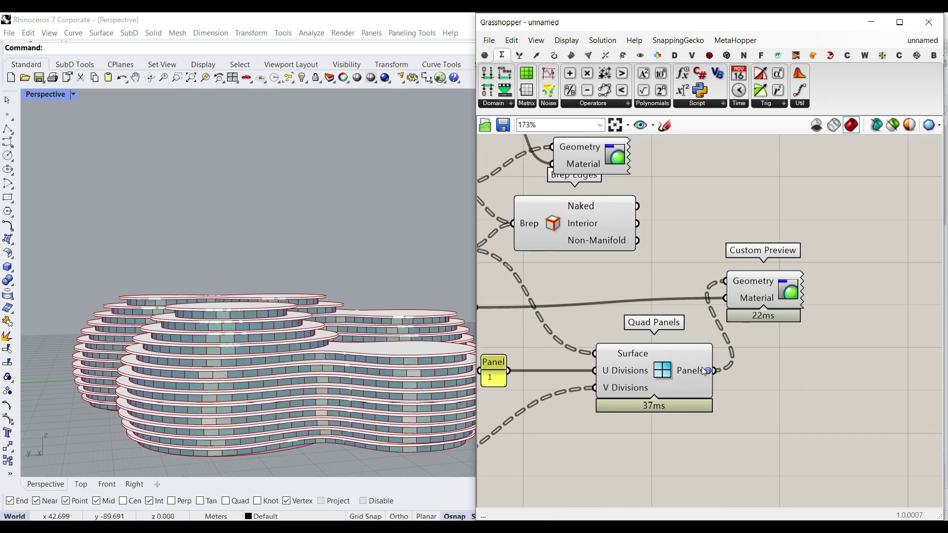
Add a Panel Frame component after Quad Panels and connect the Panels output to its Panel input
left_click(664, 371, "ctrl+alt")
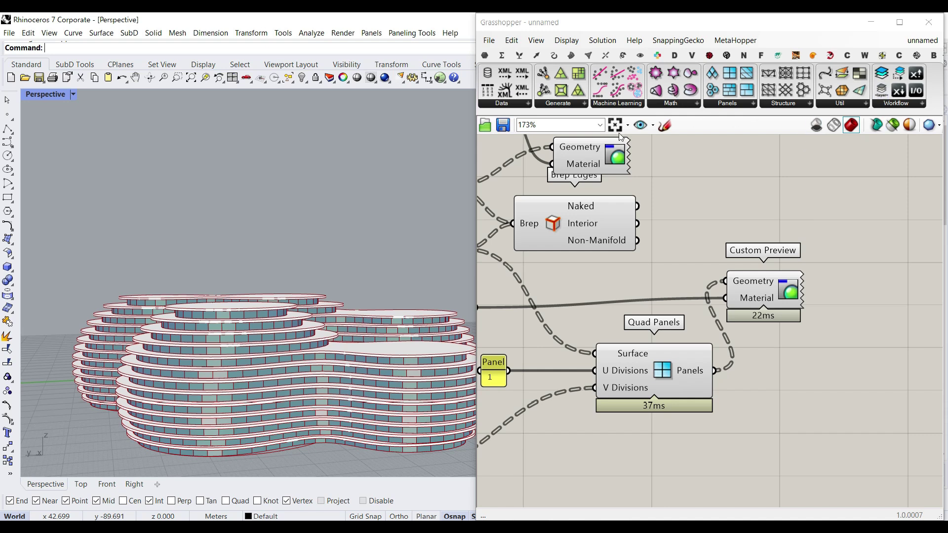
left_click_drag(561, 89, 773, 405)
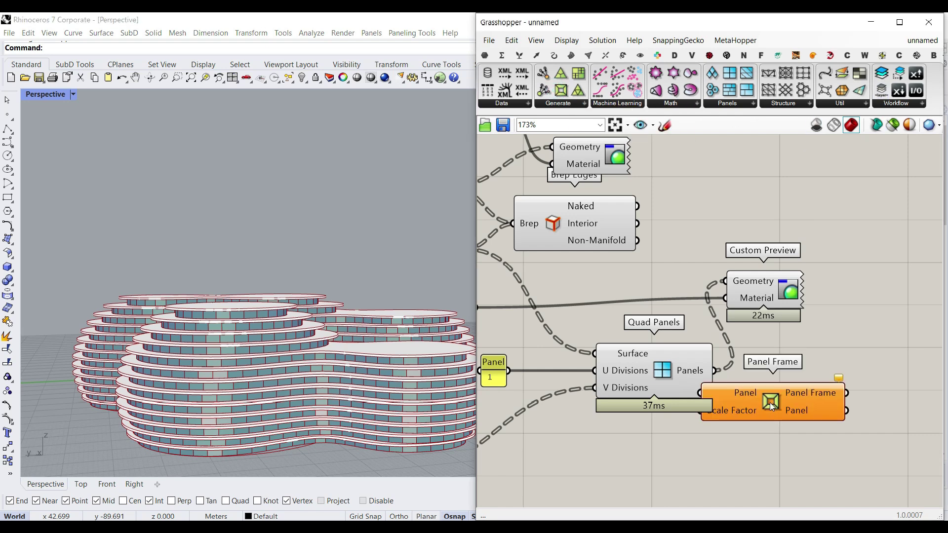
right_click_drag(804, 416, 703, 386)
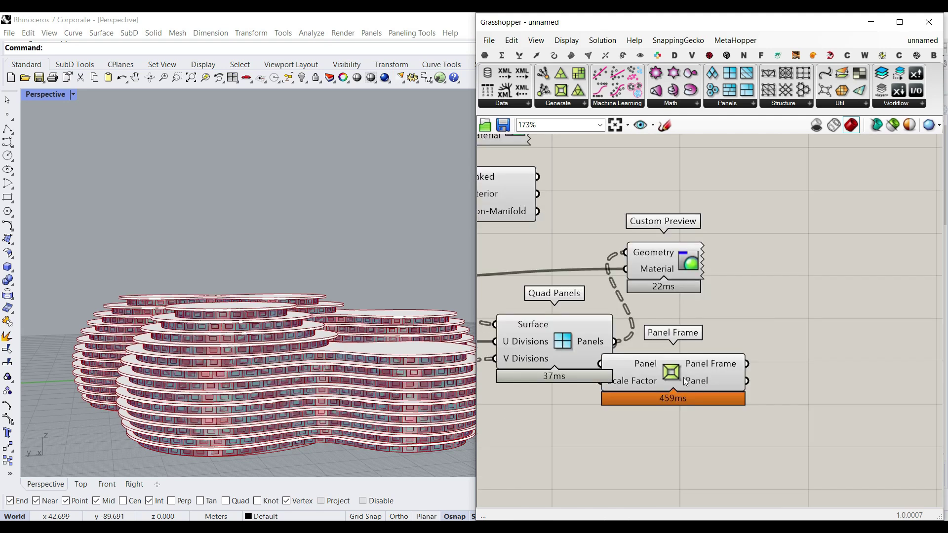
left_click_drag(683, 378, 767, 387)
Add a Number Slider with the value 0.1 and connect it to the Scale Factor of Panel Frame
double_click(582, 414)
type("0.1..0")
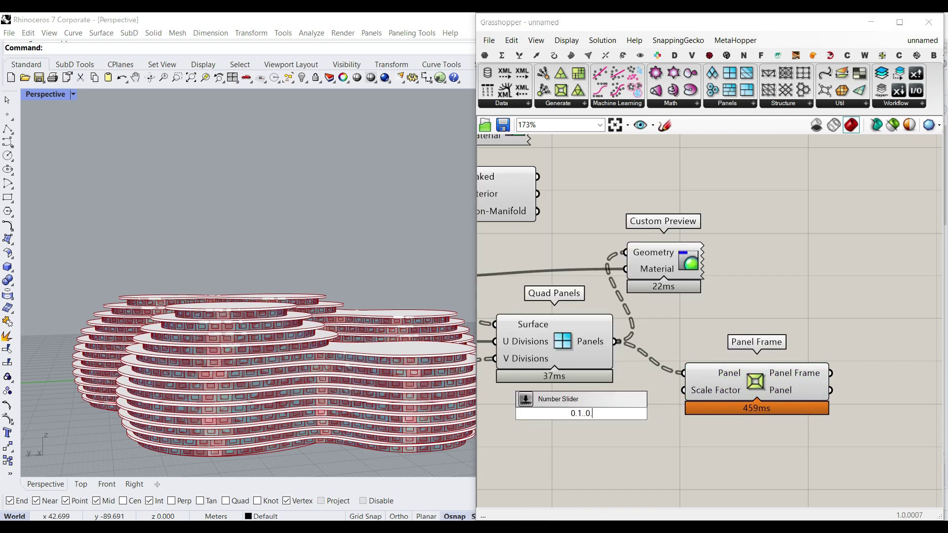
key("Return")
scroll(667, 402, "up", 2)
left_click_drag(669, 419, 690, 387)
Set the Panel Frame's Scale Factor slider to 0.6 while viewing the facade panels up close
scroll(174, 339, "up", 6)
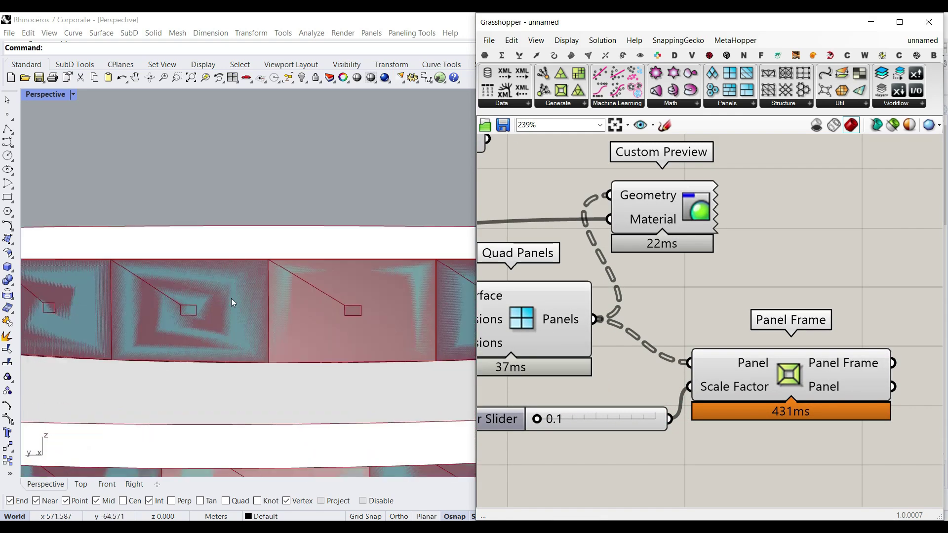
left_click_drag(563, 423, 589, 425)
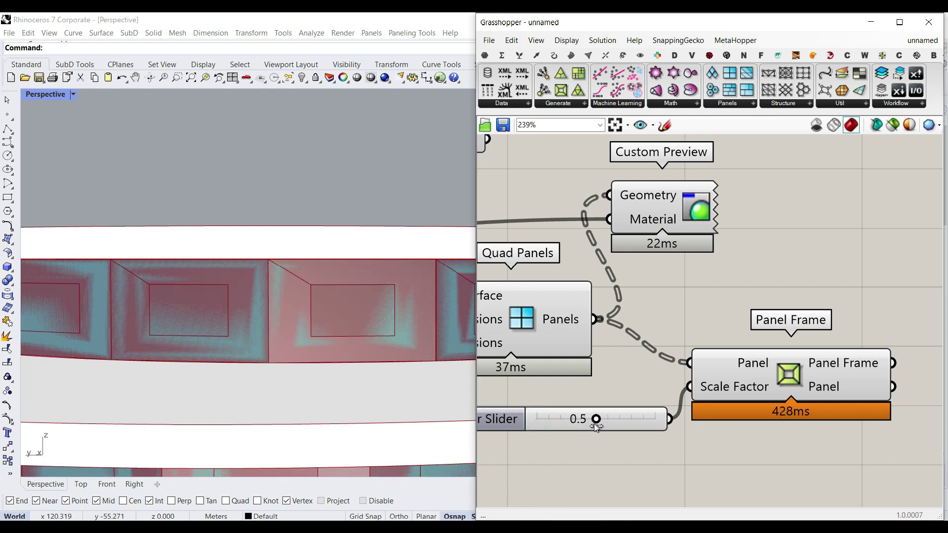
left_click_drag(596, 419, 611, 419)
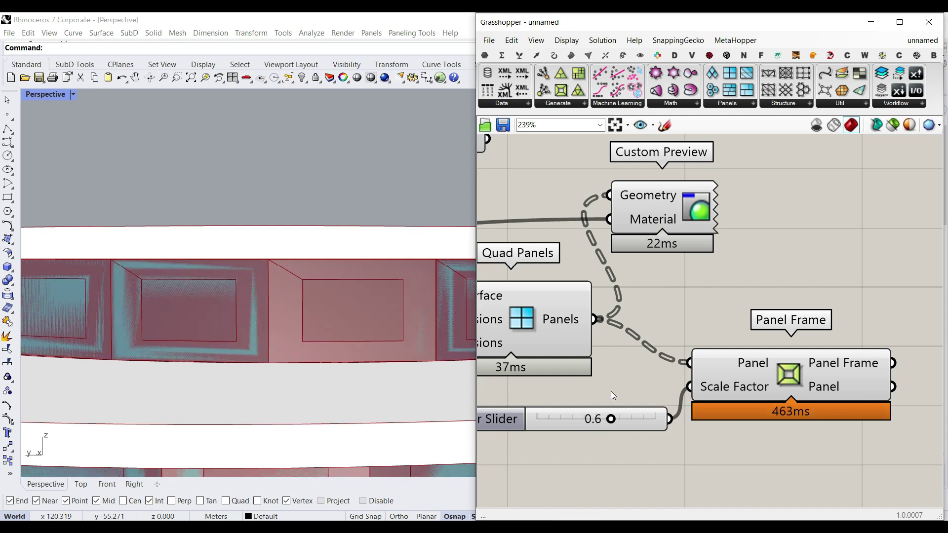
Move the wall's Custom Preview and its blue Colour Swatch along the canvas to the Panel Frame area
scroll(611, 391, "down", 3)
left_click_drag(632, 274, 731, 273)
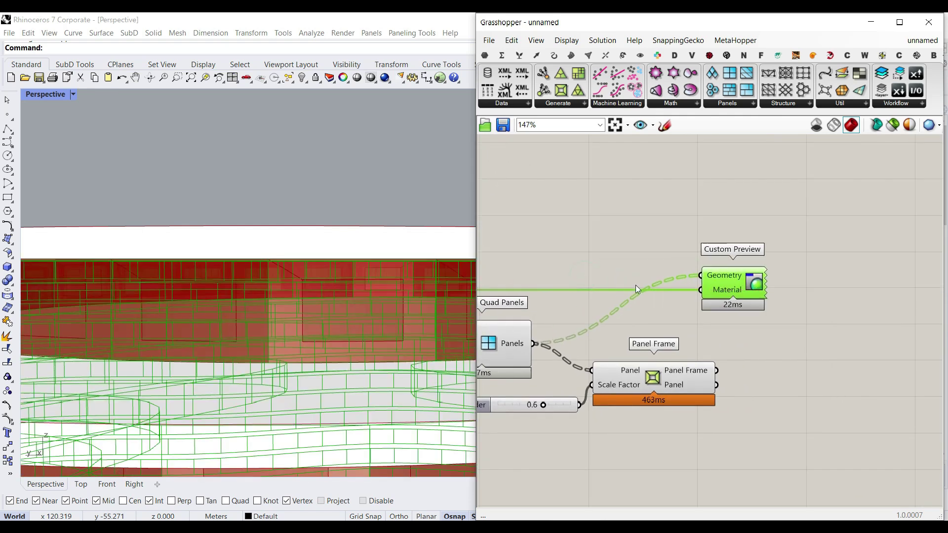
scroll(636, 286, "down", 2)
scroll(478, 298, "up", 1)
left_click(478, 297)
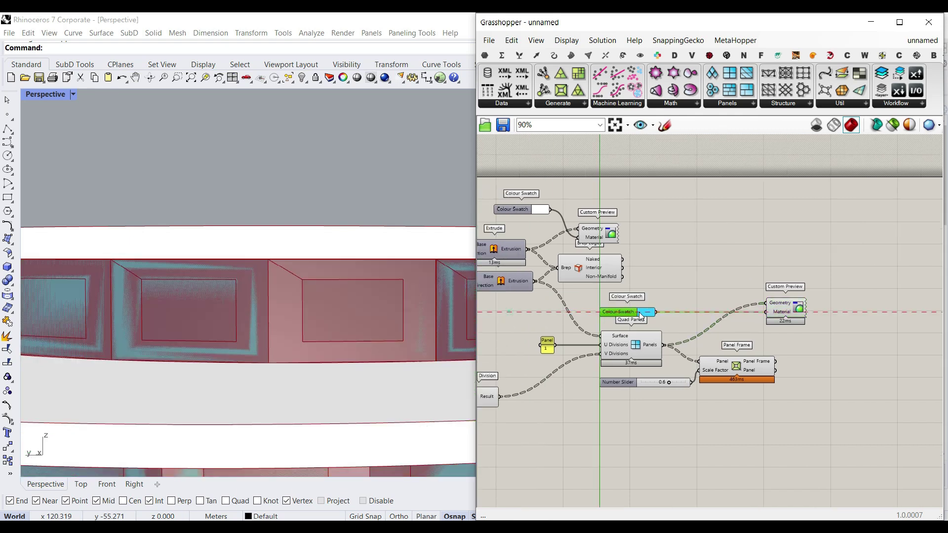
scroll(642, 326, "up", 5)
Connect the Panel output of Panel Frame to the Custom Preview's Geometry and turn off the preview of Quad Panels and Panel Frame
left_click_drag(769, 378, 749, 221)
scroll(734, 375, "down", 3)
left_click_drag(696, 391, 581, 322)
right_click(548, 267)
left_click(577, 278)
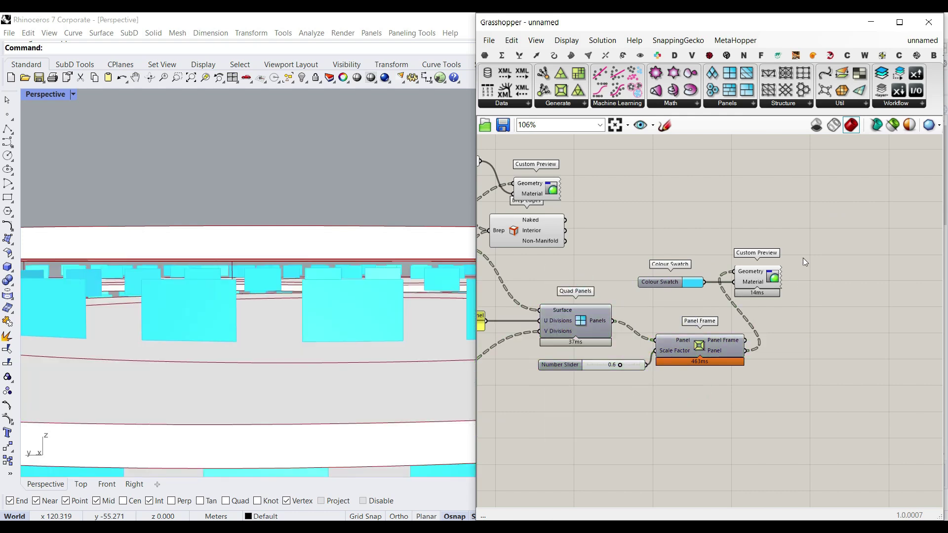
Duplicate the blue Colour Swatch and Custom Preview below Panel Frame and connect the Panel Frame output to the copy's Geometry
left_click_drag(802, 257, 665, 288)
key("ctrl+c")
key("ctrl+v")
left_click_drag(762, 283, 769, 416)
left_click(800, 370)
scroll(731, 357, "up", 3)
left_click_drag(759, 333, 755, 330)
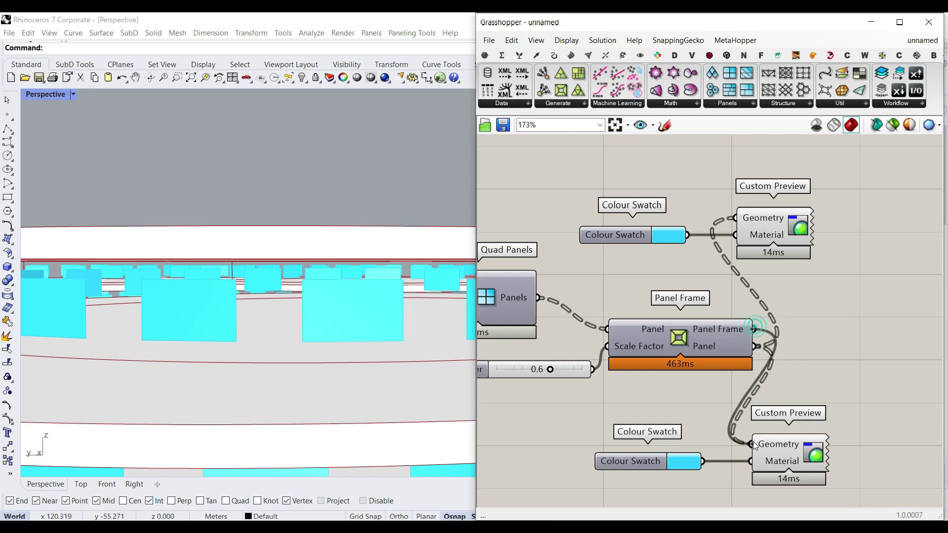
Change the lower Colour Swatch to black and set the Panel Frame's Scale Factor slider to 0.8
left_click(697, 461)
left_click_drag(811, 410, 561, 424)
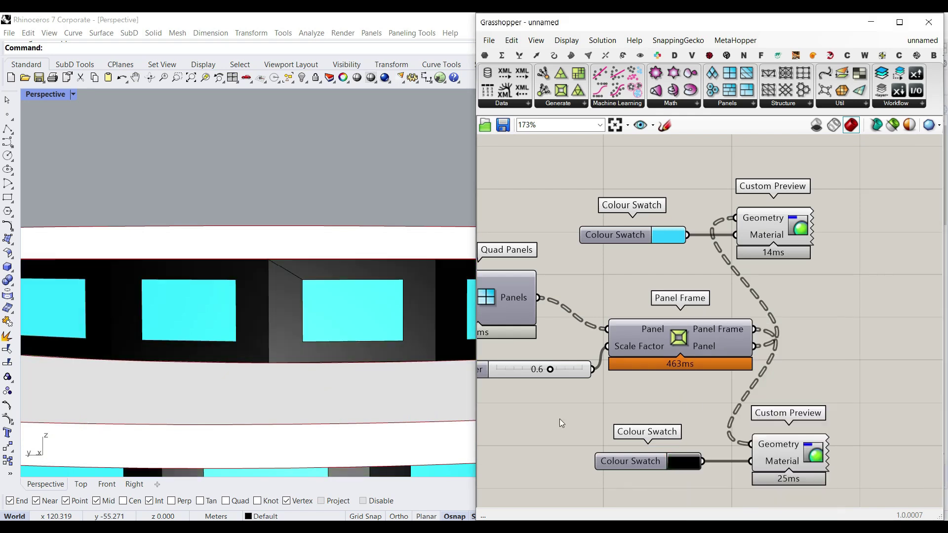
left_click_drag(548, 369, 582, 412)
scroll(267, 232, "down", 8)
right_click_drag(267, 232, 278, 347)
scroll(197, 321, "up", 5)
scroll(278, 348, "down", 3)
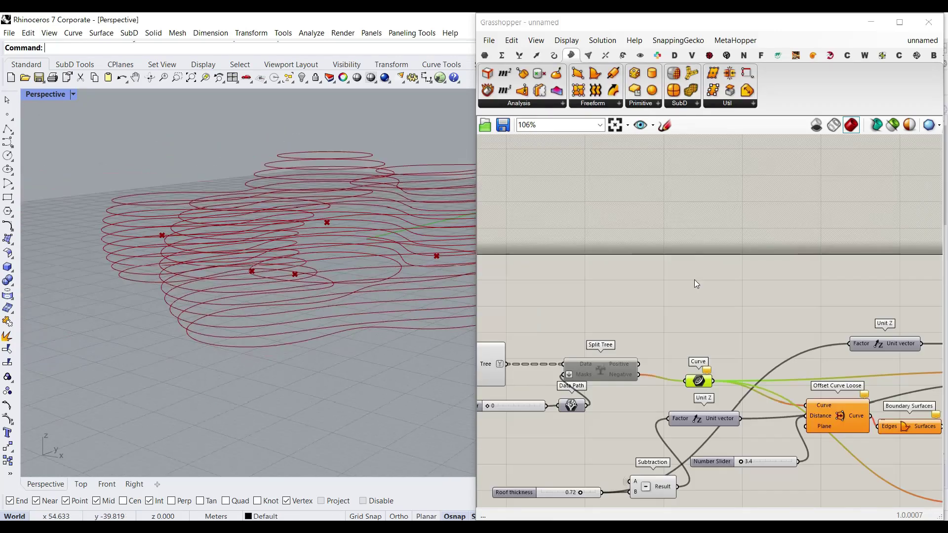
Examine the floor contour curves up close, especially where the rounded lobes of the building merge
right_click_drag(314, 309, 254, 256)
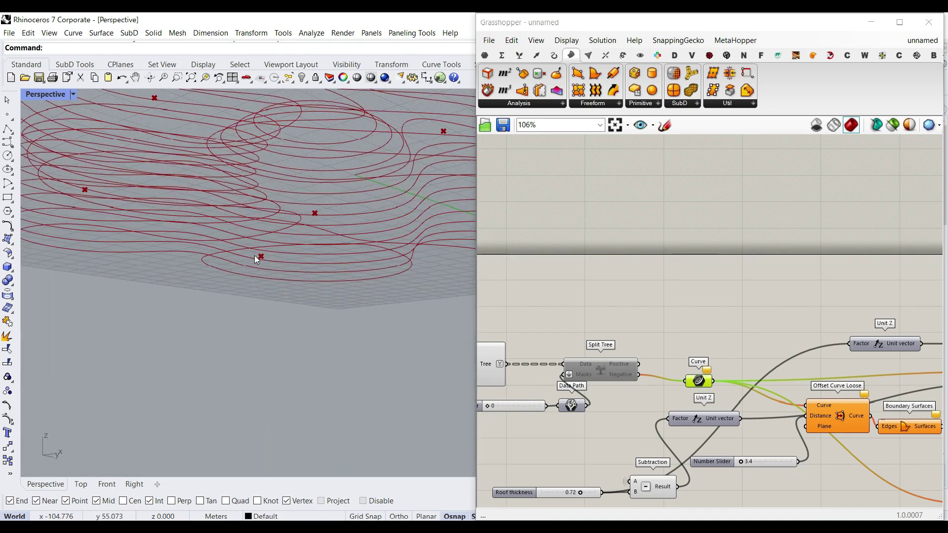
mouse_move(270, 293)
right_mouse_down()
mouse_move(331, 260)
mouse_move(330, 294)
mouse_move(309, 303)
mouse_move(355, 292)
mouse_move(351, 265)
mouse_move(286, 228)
right_mouse_up()
scroll(287, 228, "up", 5)
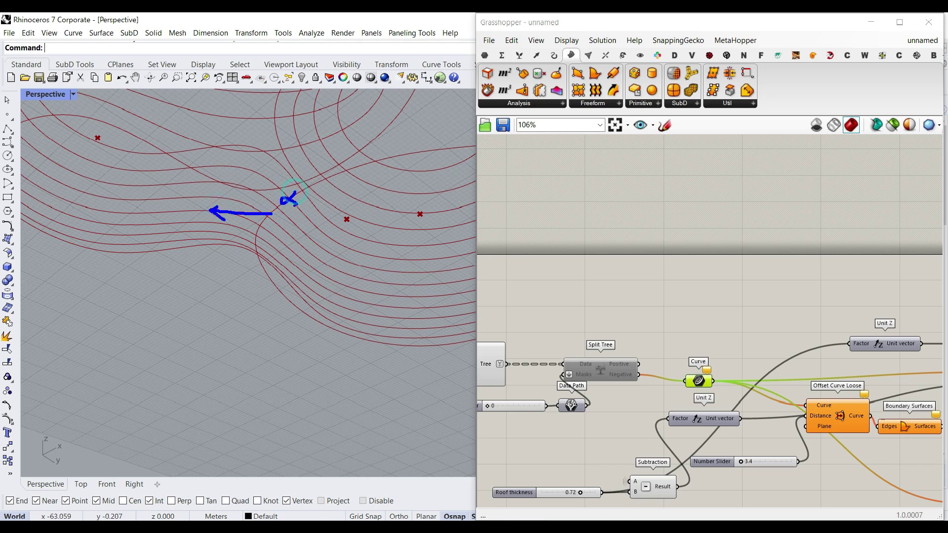
key("Escape")
scroll(271, 225, "down", 5)
right_click_drag(271, 226, 259, 325)
Undo the last edit to the components fed by the Split Tree's Positive output
left_click(825, 274)
scroll(766, 272, "down", 3)
left_click(757, 275)
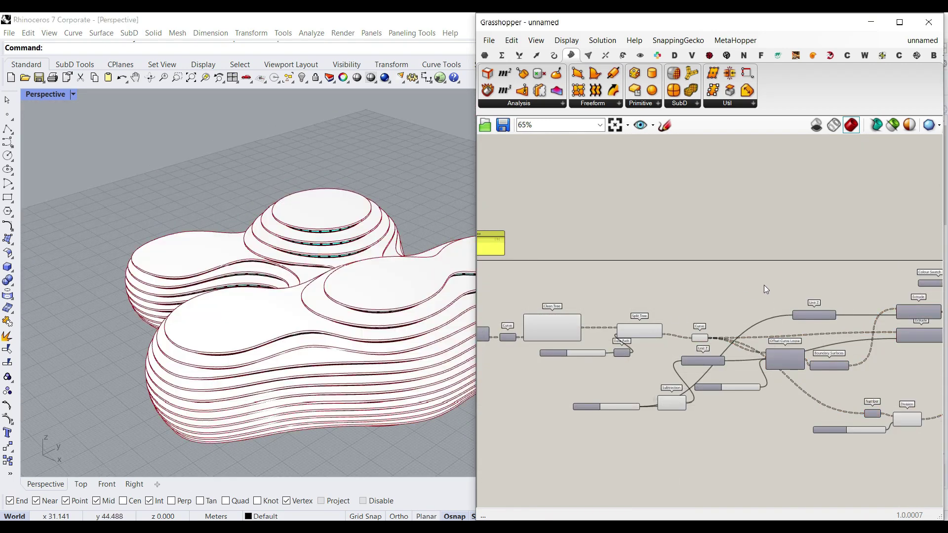
right_click_drag(909, 262, 703, 258)
key("ctrl+z")
left_click(748, 246)
Examine the yellow ground plates and how they meet the lowest facade bands
right_click_drag(235, 404, 328, 294)
scroll(348, 264, "up", 6)
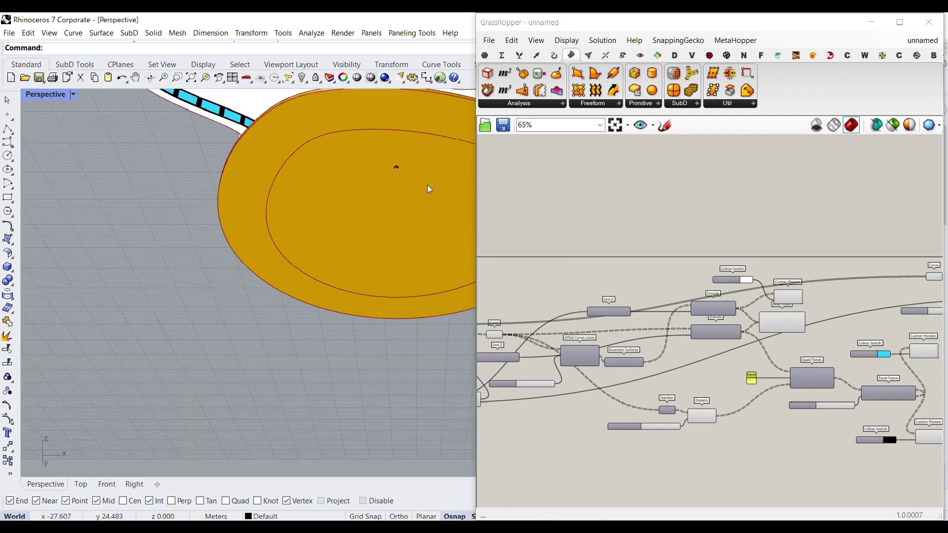
scroll(663, 330, "up", 5)
right_click_drag(332, 233, 290, 257)
scroll(286, 255, "down", 9)
scroll(242, 239, "up", 8)
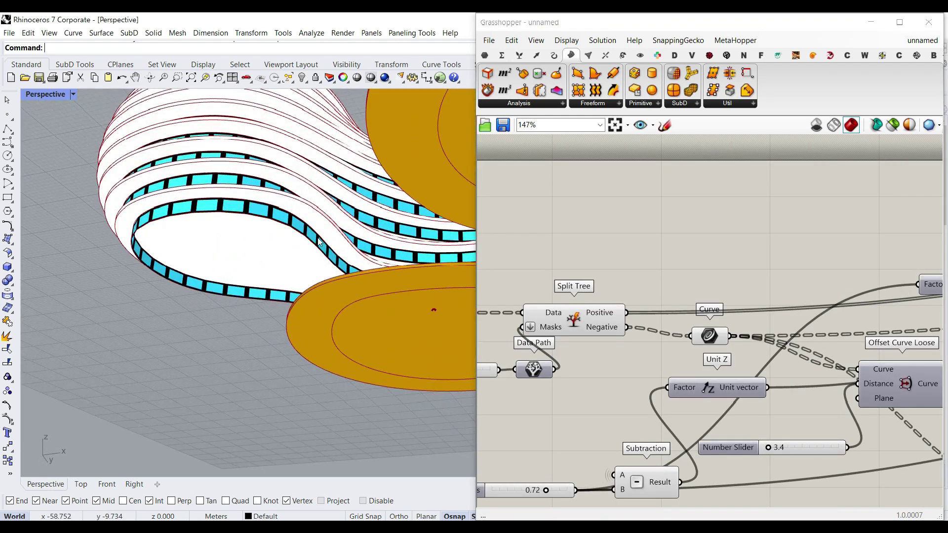
scroll(172, 229, "up", 2)
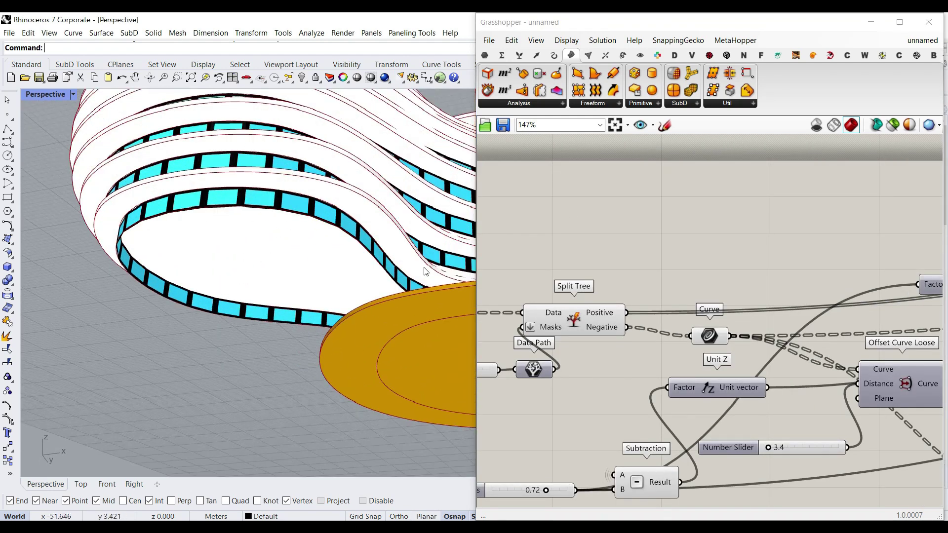
scroll(723, 265, "down", 5)
scroll(674, 276, "up", 3)
scroll(757, 275, "down", 5)
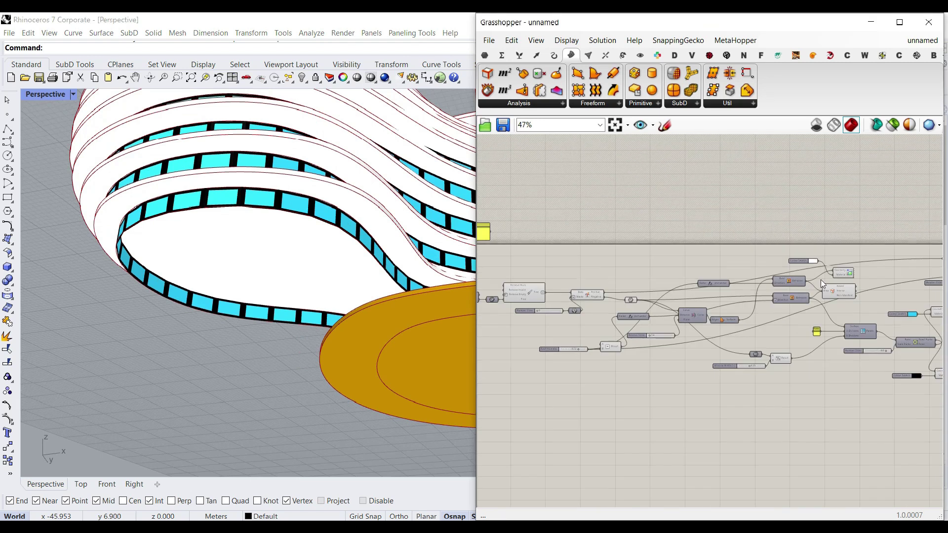
left_click_drag(857, 311, 659, 252)
key("Delete")
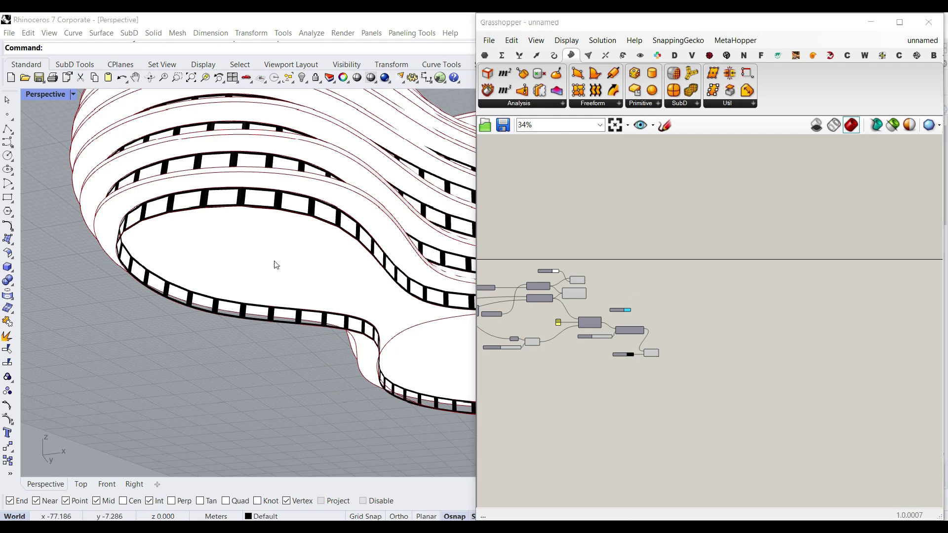
scroll(275, 265, "down", 3)
left_click(619, 272)
key("ctrl+z")
left_click(671, 225)
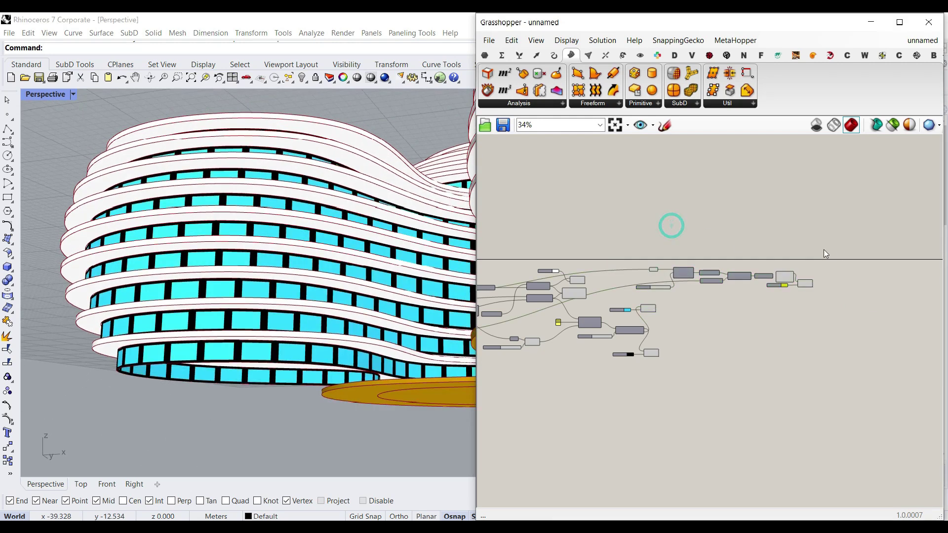
Delete the component chain that builds the yellow ground plates, leaving the facade previews in place
left_click_drag(833, 251, 648, 291)
key("Delete")
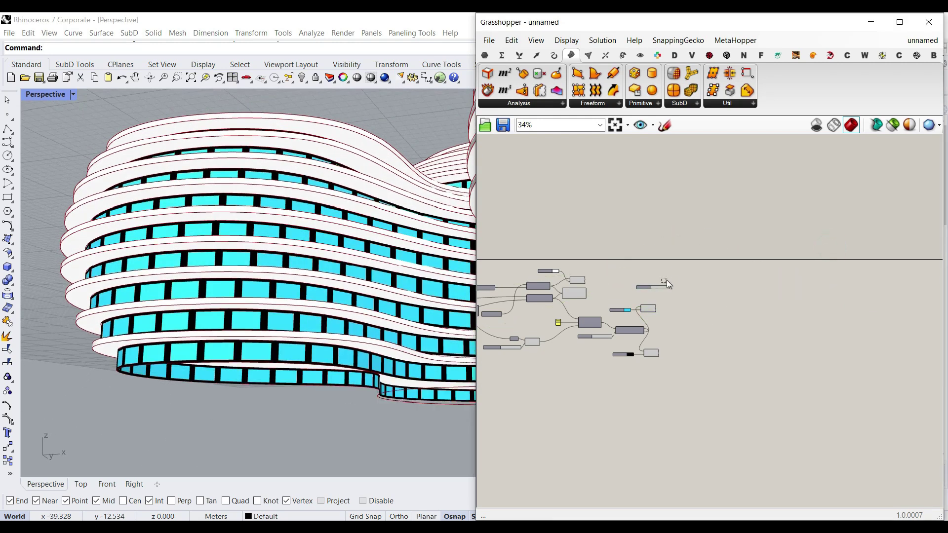
scroll(622, 291, "up", 6)
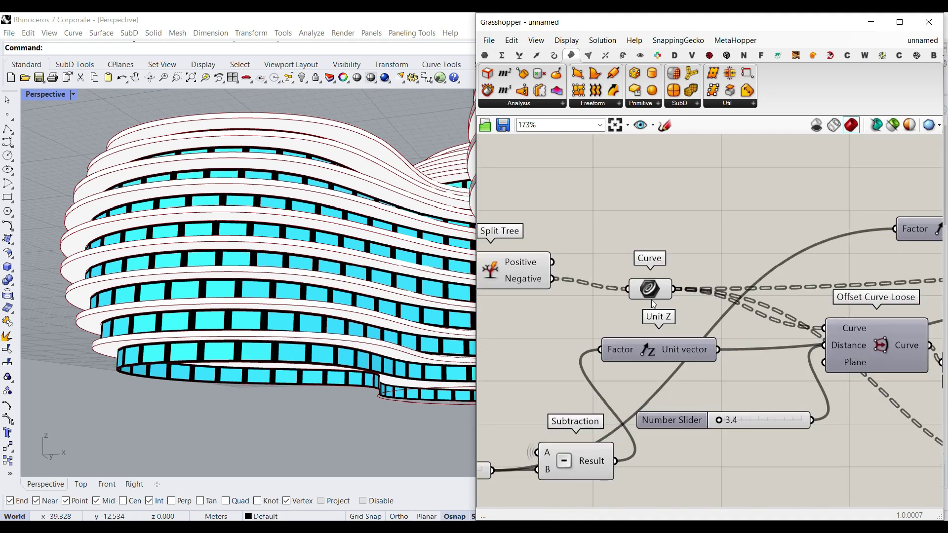
Select the Curve parameter after Split Tree and examine its contours on the floors and its data branches
left_click_drag(650, 293, 635, 277)
right_click_drag(375, 296, 147, 336)
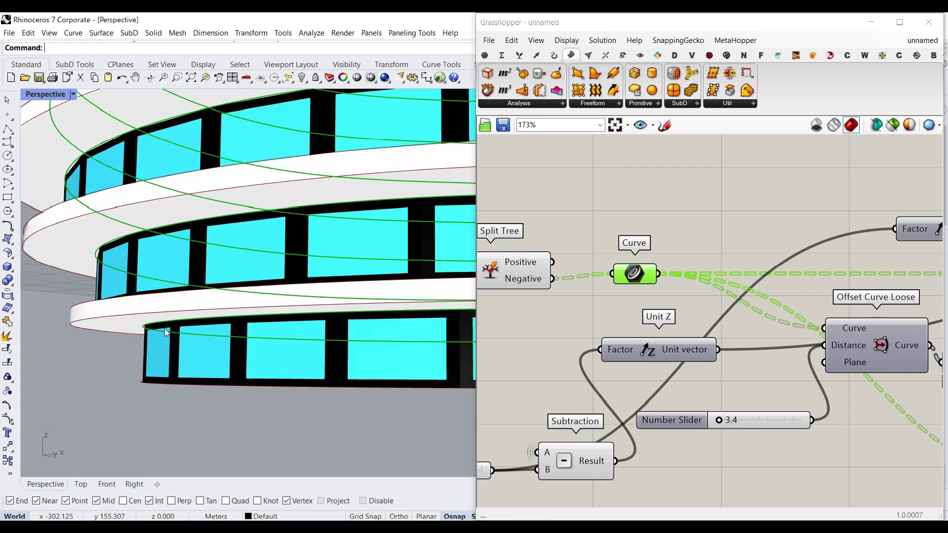
right_click_drag(653, 255, 604, 287)
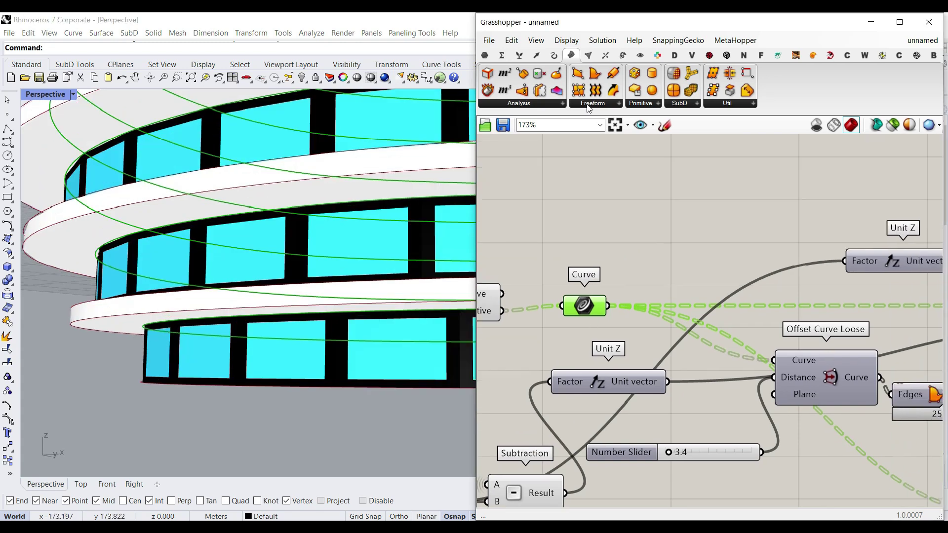
mouse_move(595, 318)
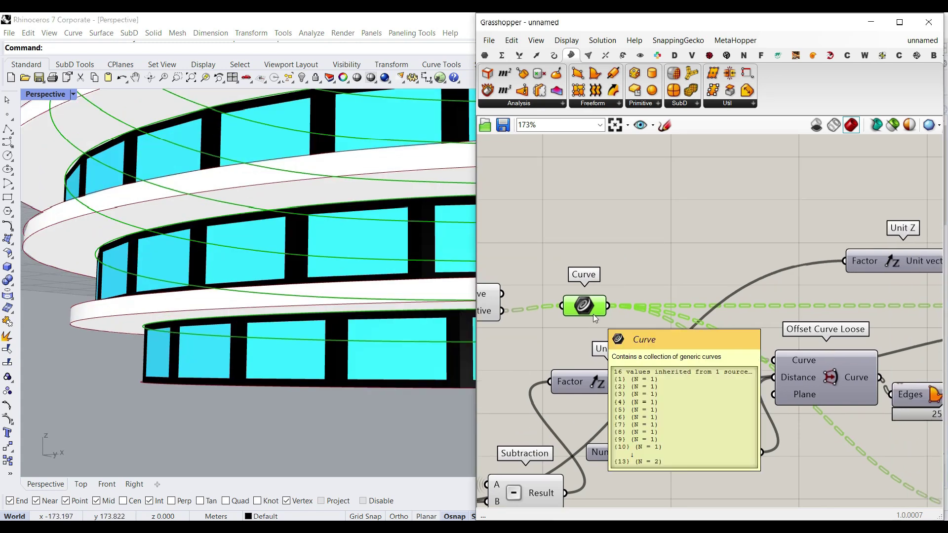
right_click_drag(660, 225, 640, 167)
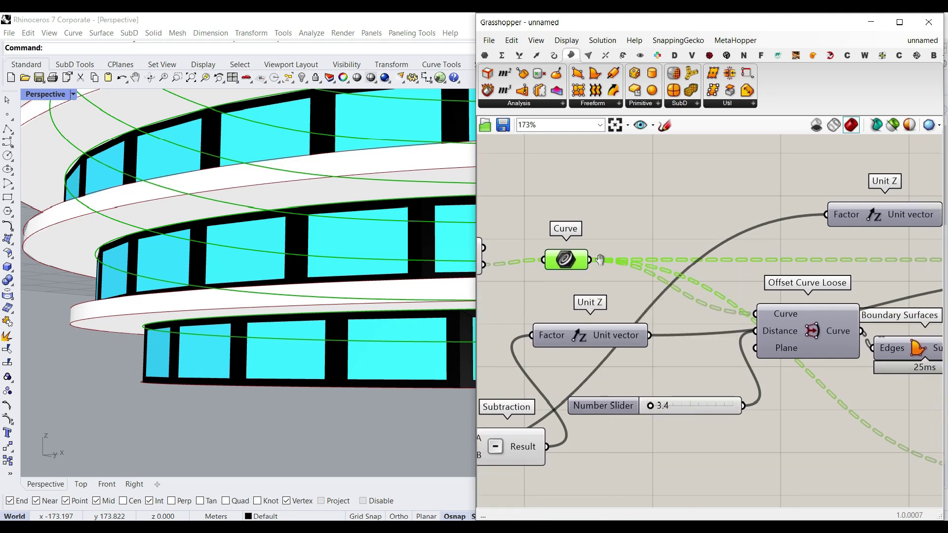
scroll(600, 260, "down", 2)
scroll(546, 294, "up", 3)
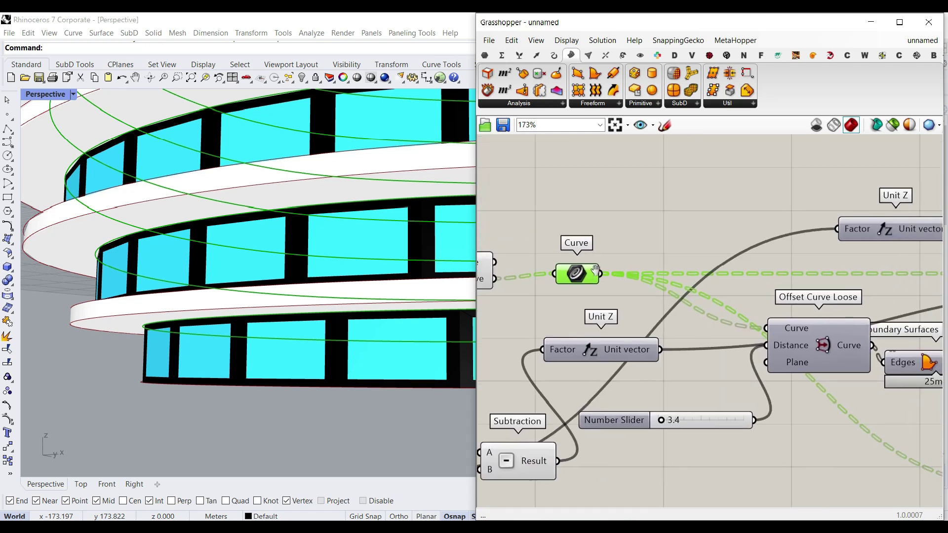
right_click_drag(595, 270, 584, 273)
Add a Tree Branch component above the Curve parameter and connect the Curve output to its Tree input
left_click(519, 55)
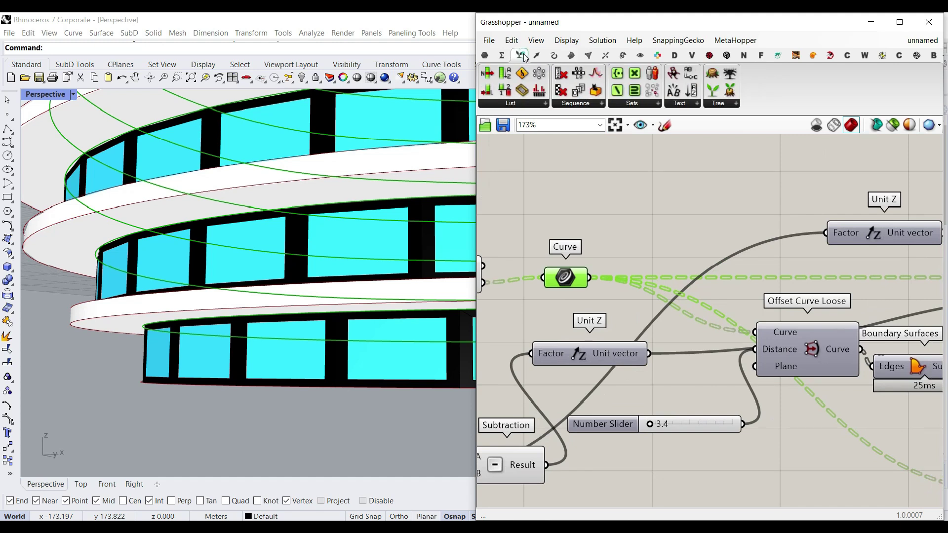
left_click(720, 101)
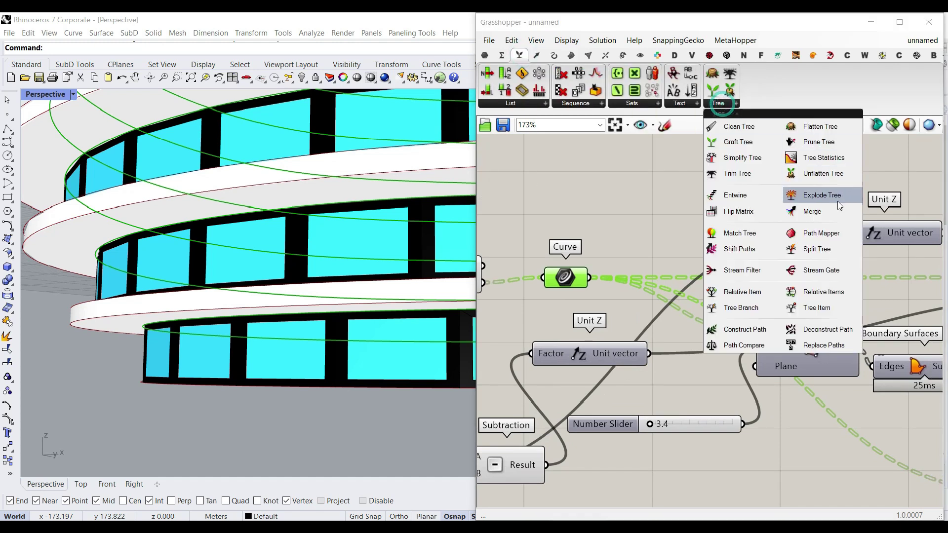
left_click(741, 308)
left_click(650, 226)
left_click_drag(588, 278, 604, 215)
Simplify the Curve parameter's data tree and check its branch paths
right_click(568, 286)
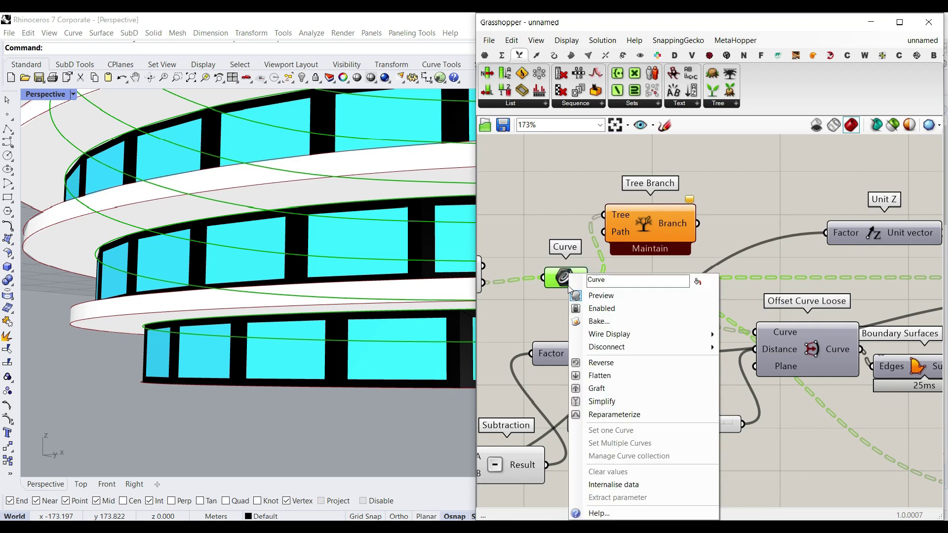
left_click(597, 401)
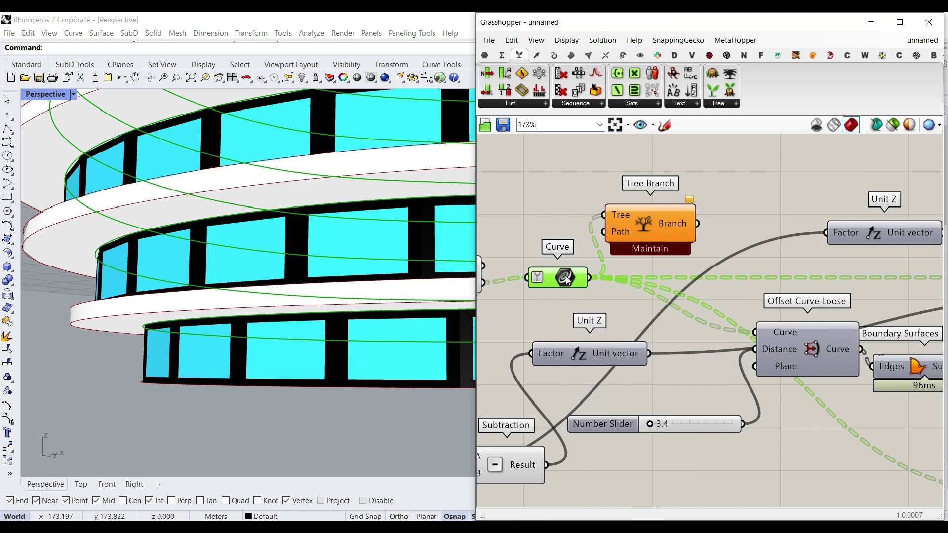
right_click_drag(565, 278, 569, 225)
mouse_move(569, 225)
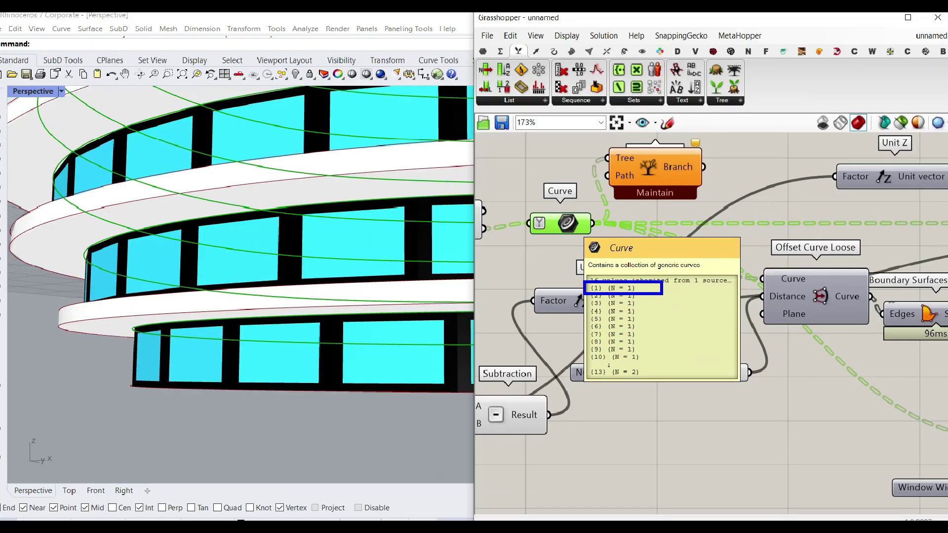
scroll(691, 208, "up", 2)
Add a Panel containing 1 and connect it to the Path input of Tree Branch
left_click(679, 167)
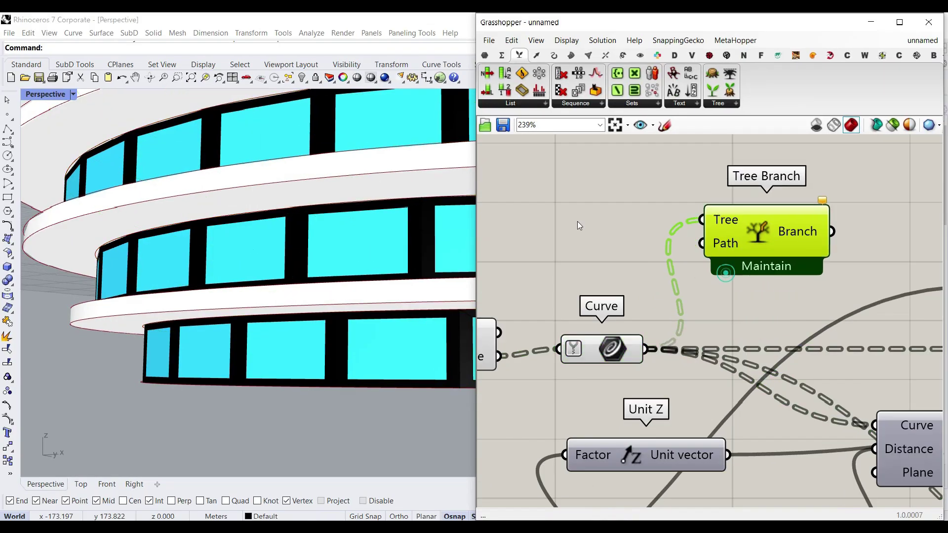
double_click(578, 222)
type("1")
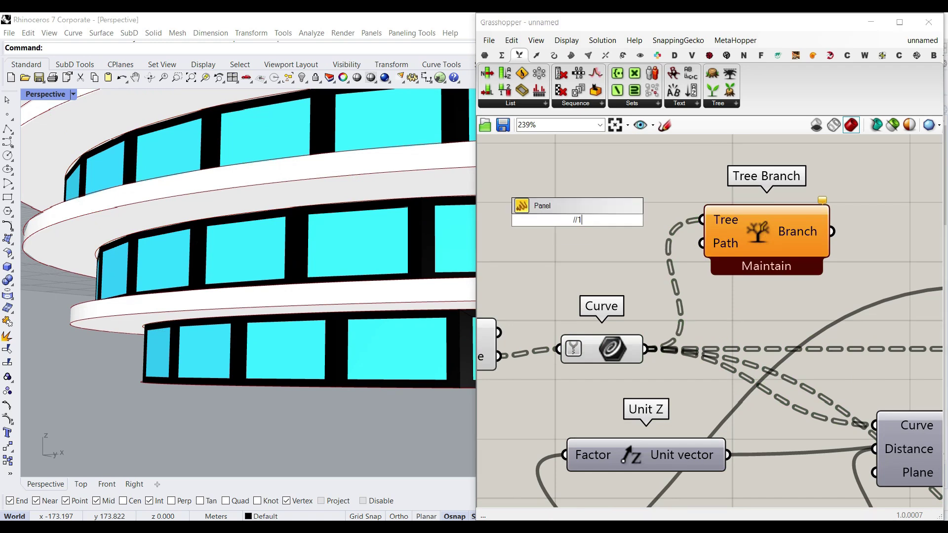
key("Return")
left_click_drag(598, 220, 703, 243)
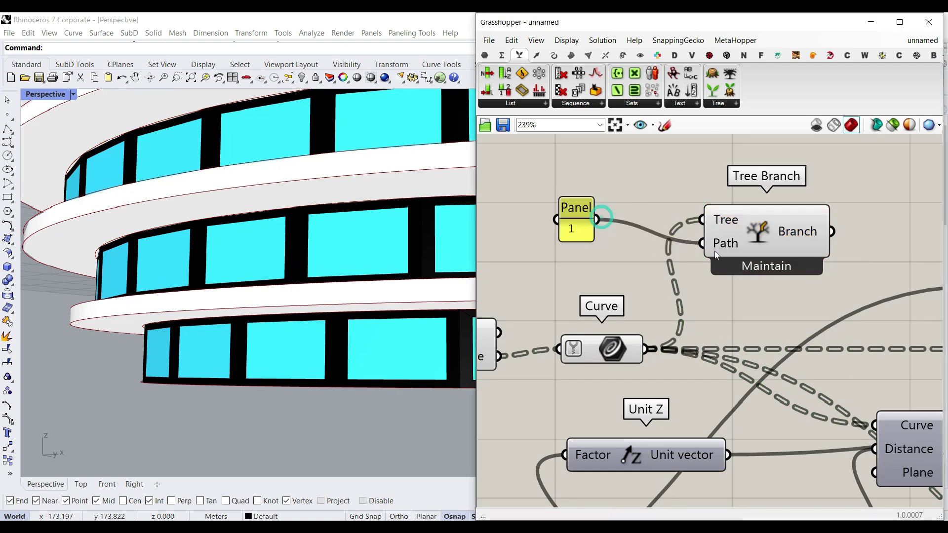
Move the Panel and Tree Branch together along the canvas to the free area beside the white Custom Preview
scroll(715, 251, "down", 3)
right_click_drag(879, 275, 670, 308)
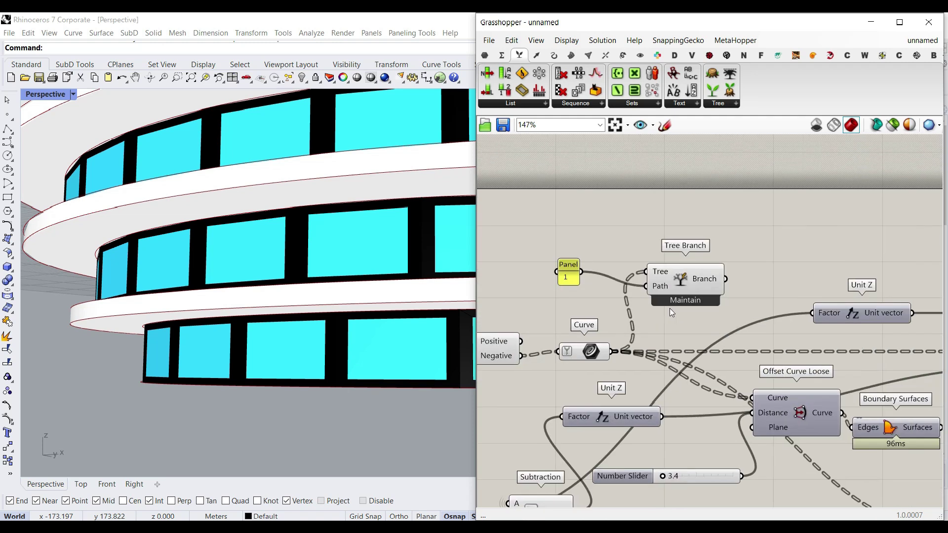
scroll(670, 308, "up", 4)
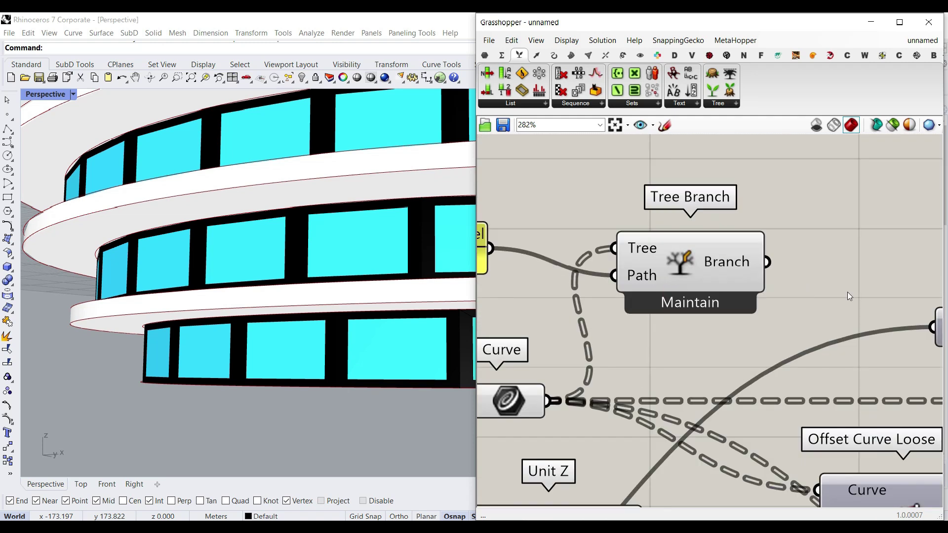
scroll(692, 336, "down", 4)
left_click_drag(707, 289, 522, 333)
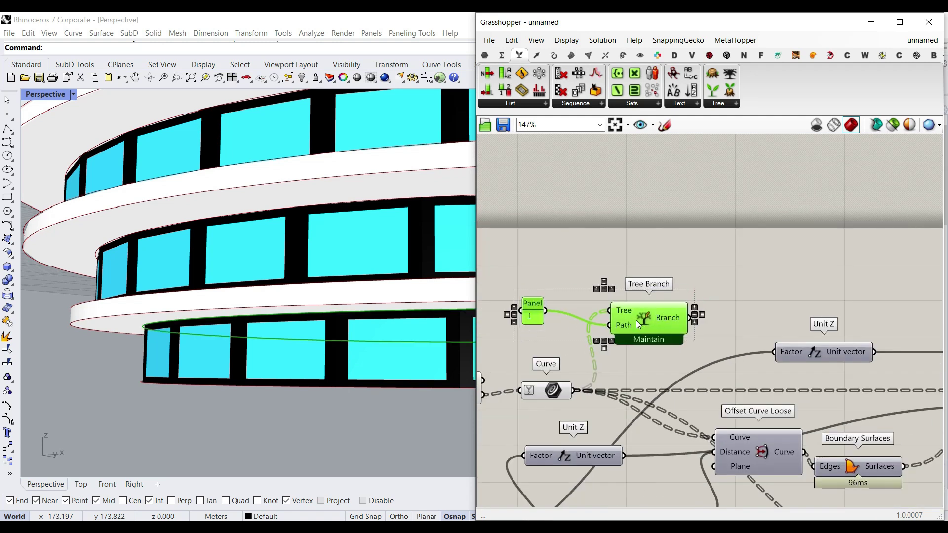
scroll(607, 327, "down", 8)
left_click_drag(606, 327, 810, 310)
scroll(721, 330, "up", 6)
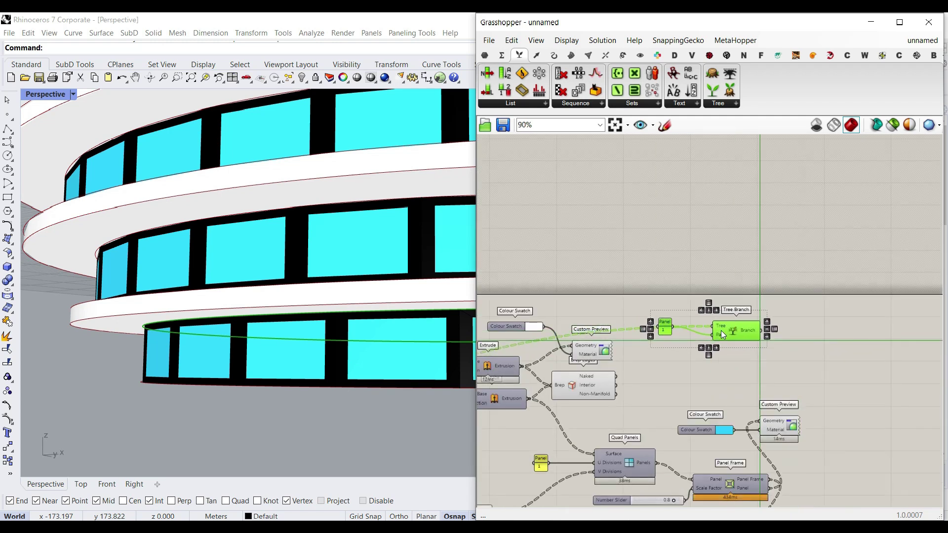
left_click(760, 352)
left_click(685, 303)
right_click_drag(316, 326, 249, 277)
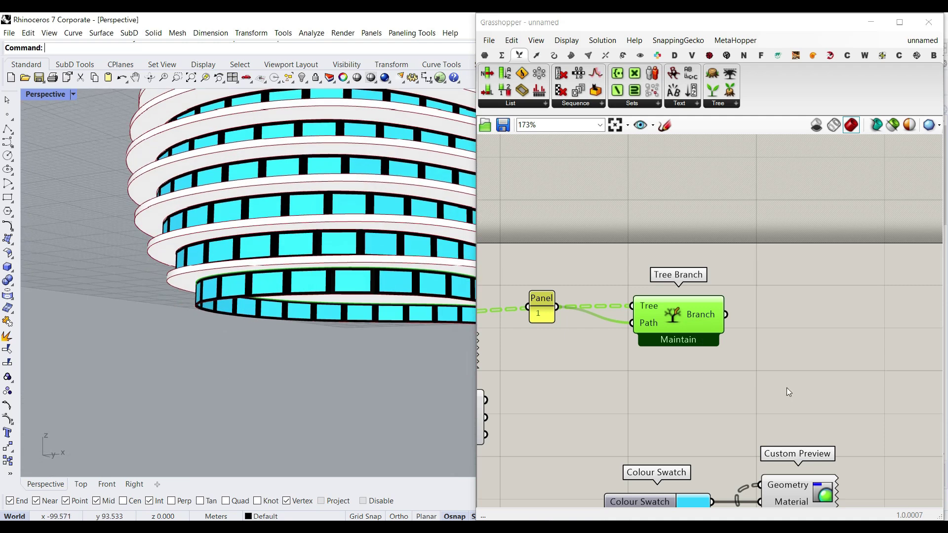
Add a Move component beside Tree Branch, connecting the Branch output to its Geometry input
right_click_drag(788, 392, 733, 397)
double_click(748, 341)
type("move")
key("Return")
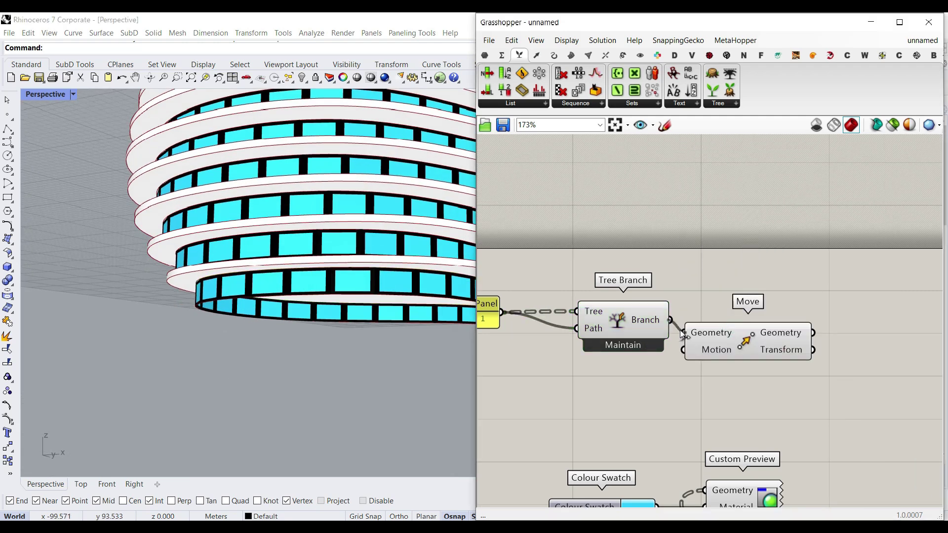
left_click_drag(683, 334, 747, 336)
Add a Unit Z vector before the Move component and connect its Unit vector output to the Motion input
double_click(674, 371)
type("z")
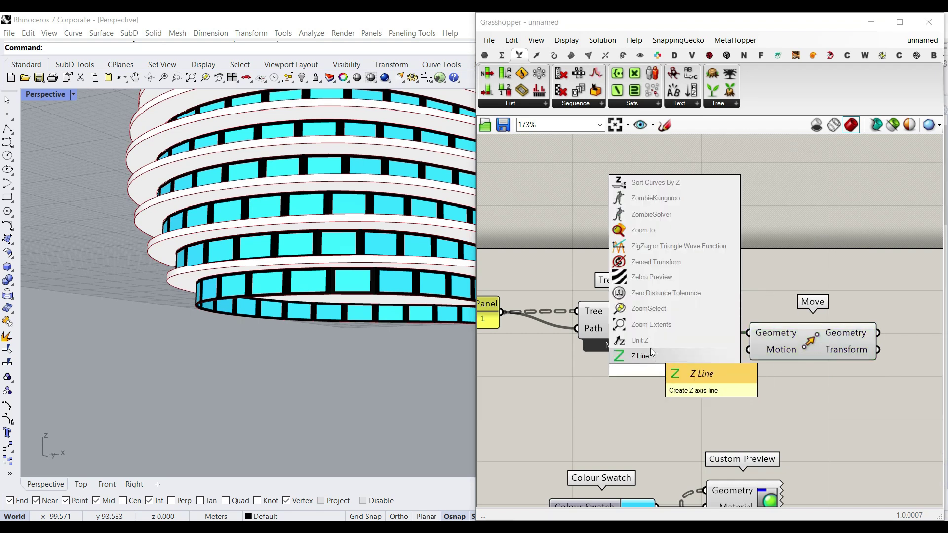
left_click(642, 342)
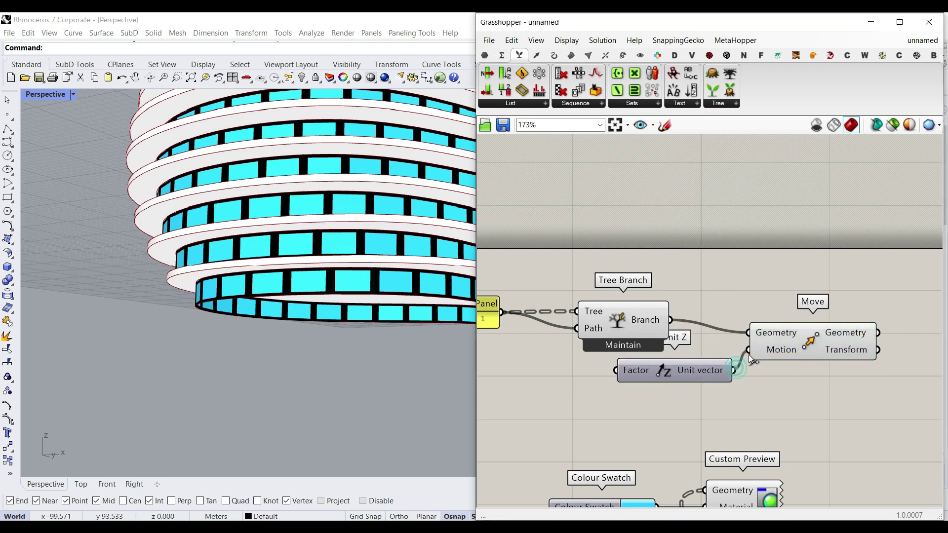
left_click_drag(751, 359, 750, 350)
Set the expression on the Move component's Motion input to -x
right_click(749, 350)
left_click(728, 426)
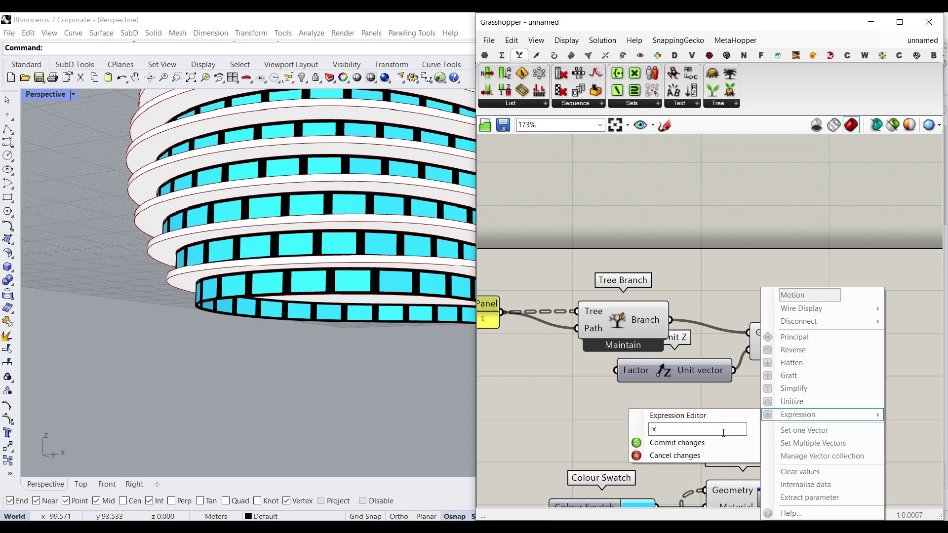
type("-x")
left_click(722, 443)
Connect the Subtraction Result to the new Unit Z's Factor and check the moved curve in the model
scroll(745, 402, "down", 5)
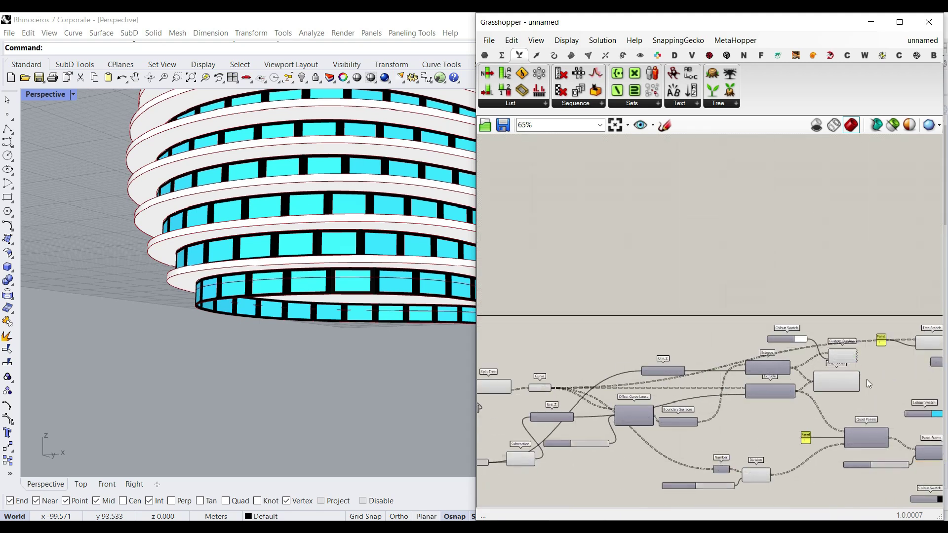
scroll(618, 419, "up", 5)
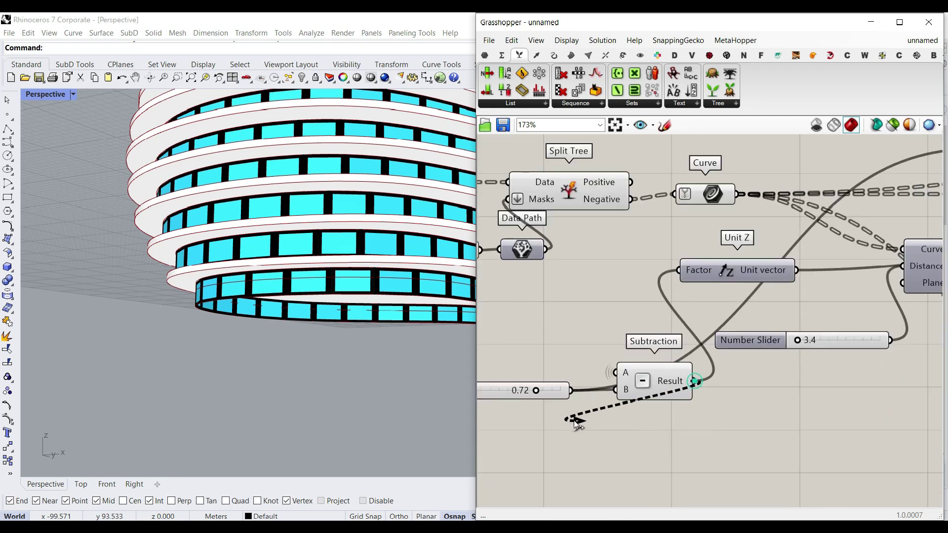
scroll(574, 420, "down", 5)
scroll(801, 362, "up", 5)
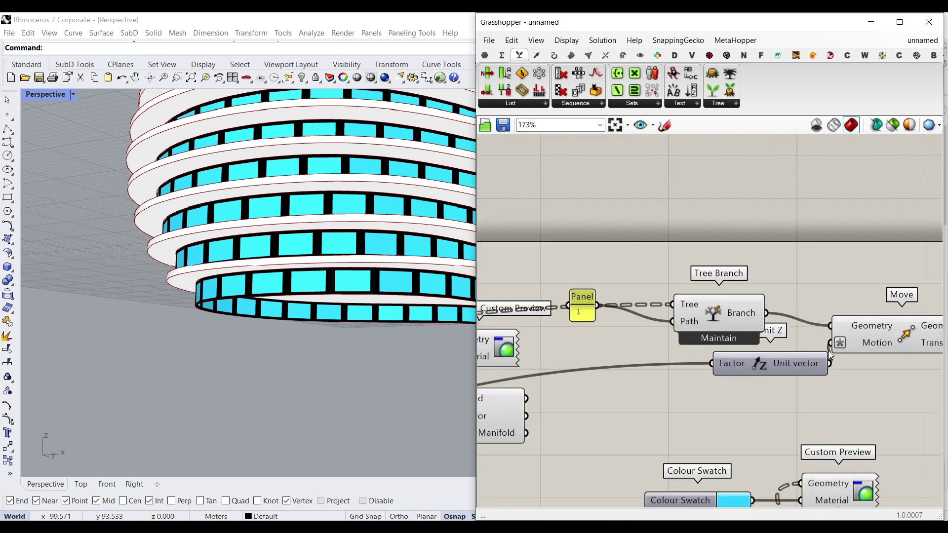
left_click(877, 336)
right_click_drag(399, 343, 252, 398)
scroll(234, 408, "up", 8)
scroll(274, 295, "up", 5)
Reposition Move and add an Offset Curve Loose component beside it, connecting Move's Geometry output to the Curve input
right_click_drag(935, 344, 599, 354)
left_click_drag(591, 348, 691, 311)
scroll(650, 356, "down", 5)
scroll(670, 345, "up", 5)
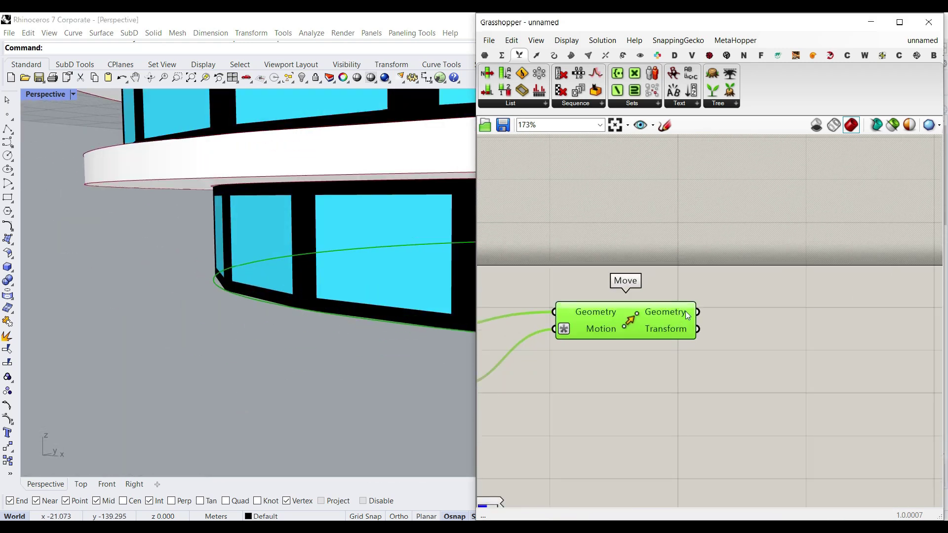
left_click(554, 57)
left_click(848, 103)
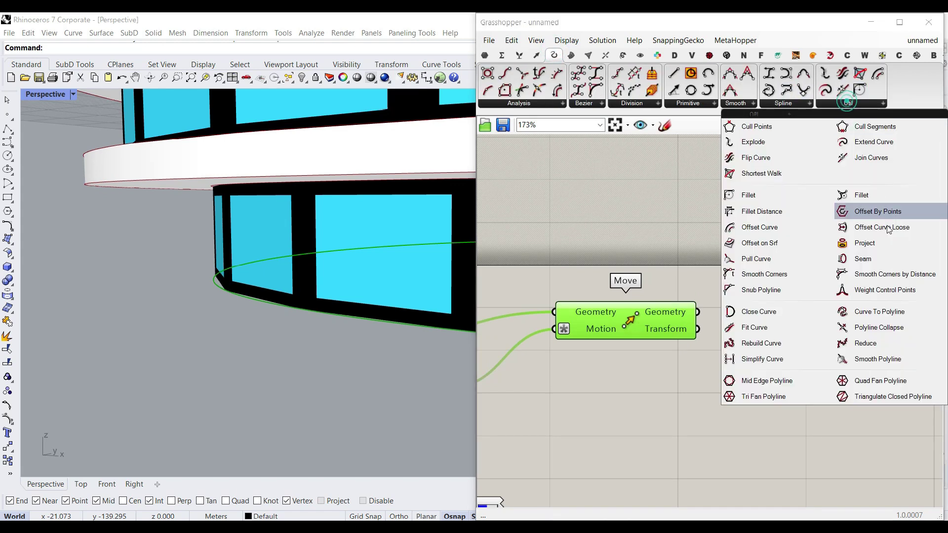
left_click_drag(881, 229, 786, 354)
left_click_drag(696, 312, 733, 337)
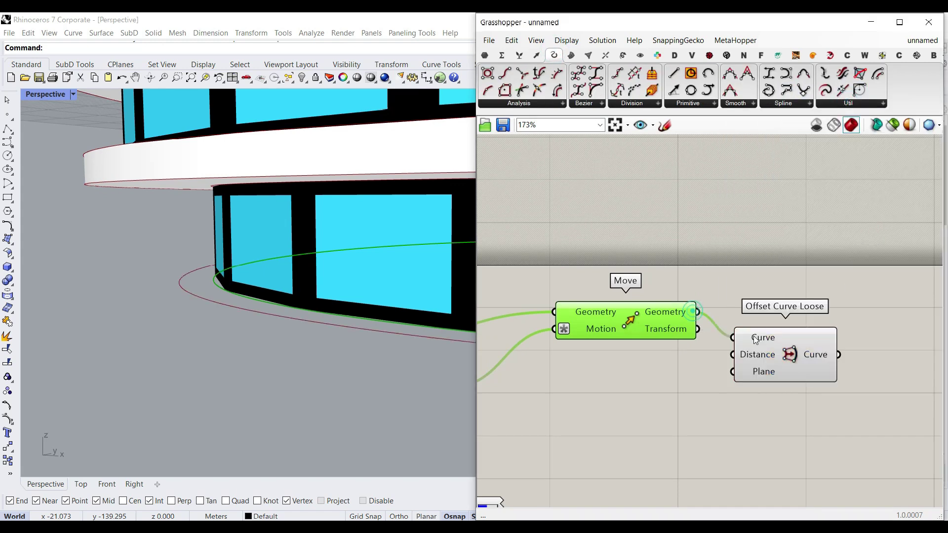
left_click_drag(790, 368, 844, 363)
Add a Number Slider of 12.55 and connect it to Offset Curve Loose's Distance input
double_click(643, 377)
type("12.55")
key("Return")
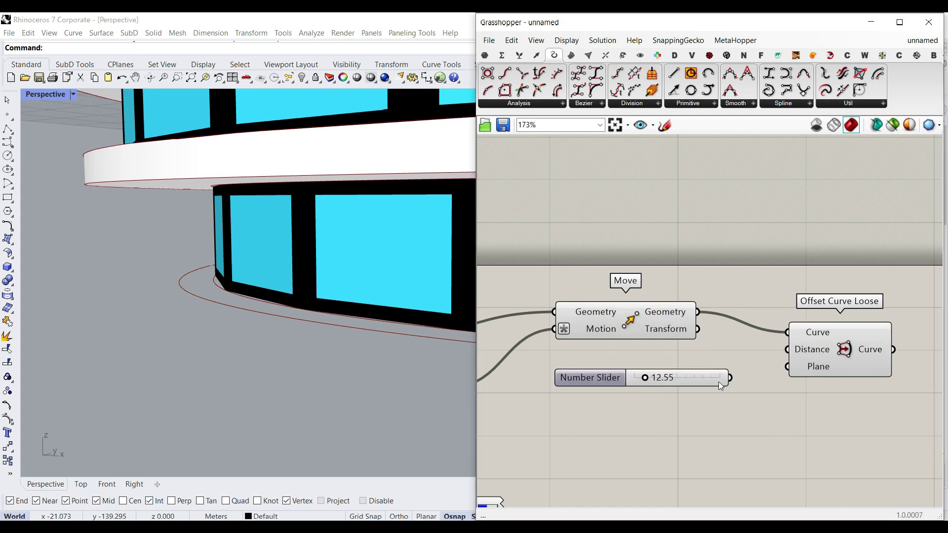
left_click_drag(742, 374, 787, 350)
Set the base offset distance slider to 16.02 and inspect the outline around the building
scroll(245, 355, "down", 5)
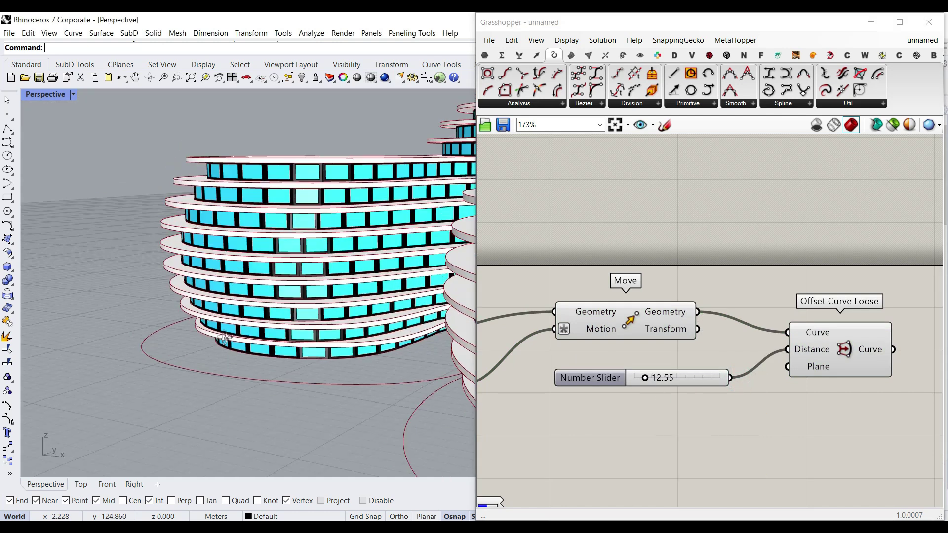
right_click_drag(244, 355, 385, 224)
left_click_drag(645, 377, 648, 378)
right_click_drag(371, 276, 377, 394)
scroll(377, 394, "down", 5)
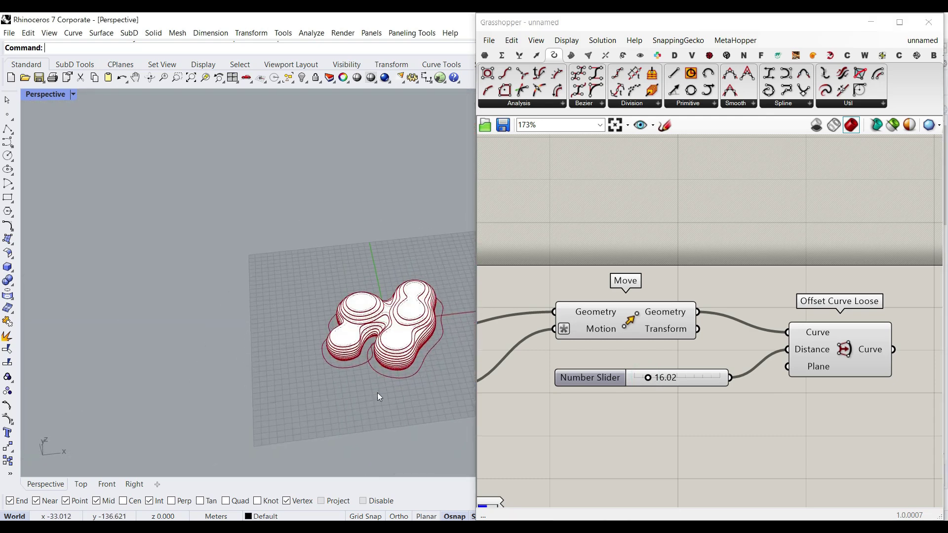
scroll(375, 331, "up", 8)
Add a Boundary Surfaces component and connect the offset Curve output to its Edges input
right_click_drag(703, 300, 626, 299)
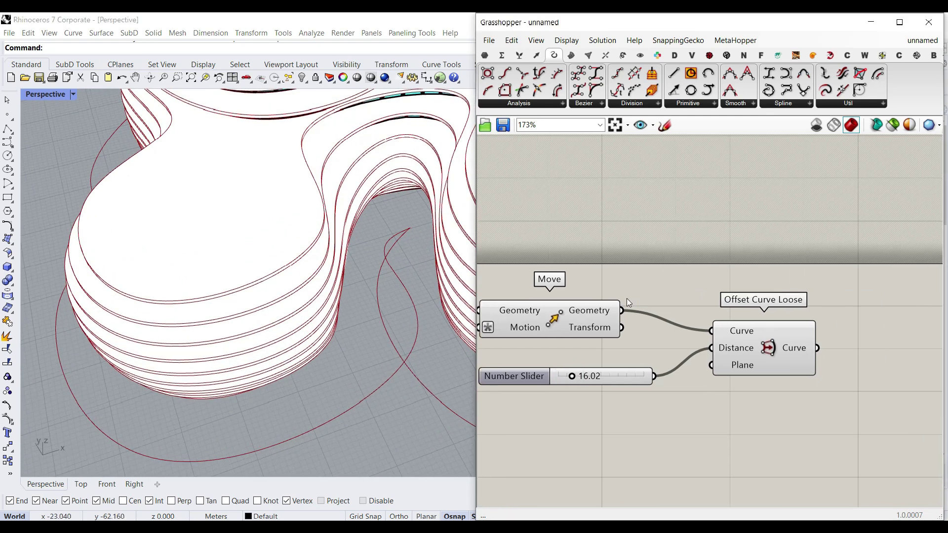
right_click_drag(758, 265, 653, 255)
left_click(573, 56)
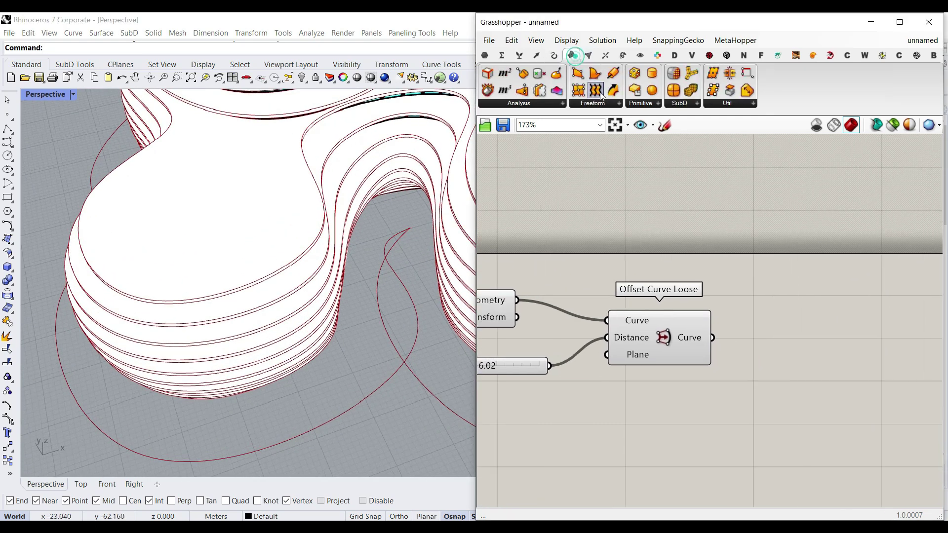
left_click_drag(754, 298, 793, 371)
left_click_drag(712, 338, 745, 371)
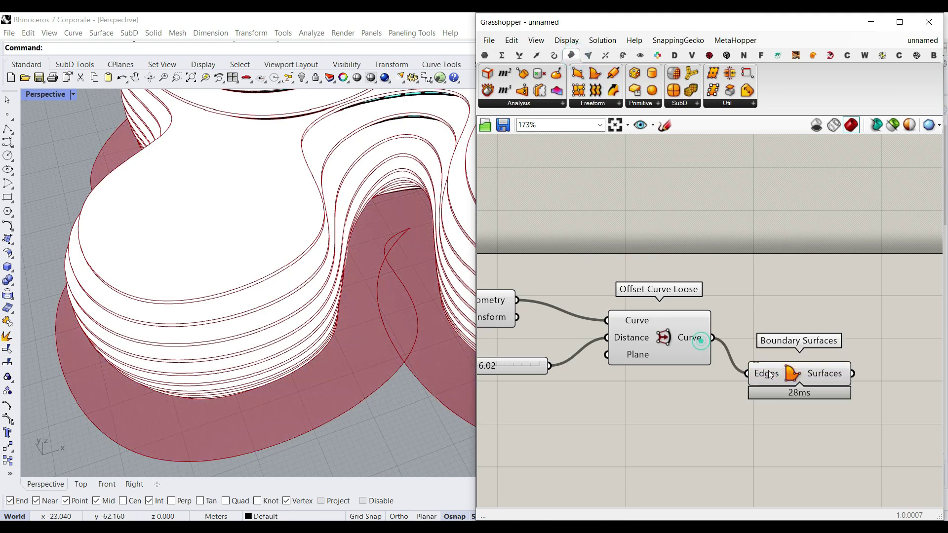
Bake the base's Boundary Surfaces with default attributes and move the baked surface off the building to inspect it
right_click_drag(813, 339, 732, 339)
left_click(732, 339)
right_click(755, 338)
left_click(785, 360)
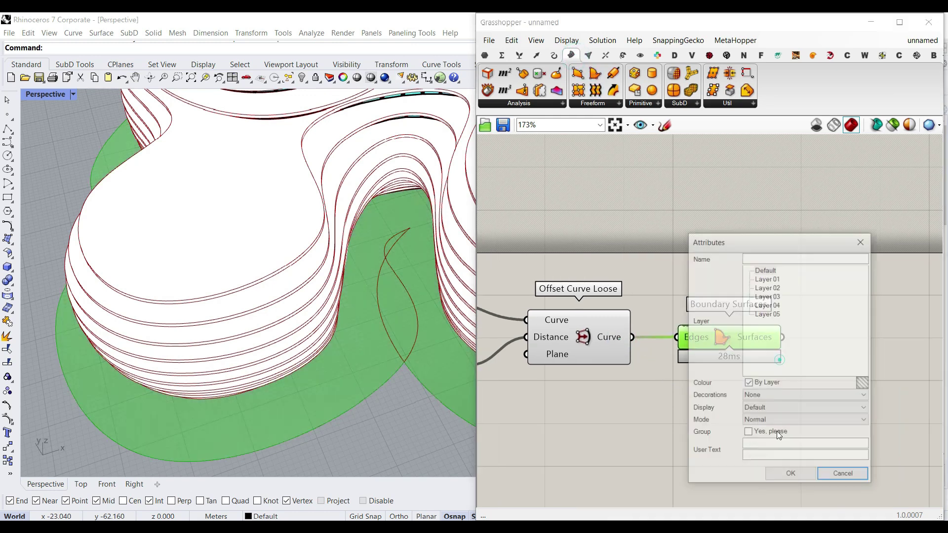
left_click(784, 473)
scroll(371, 334, "down", 6)
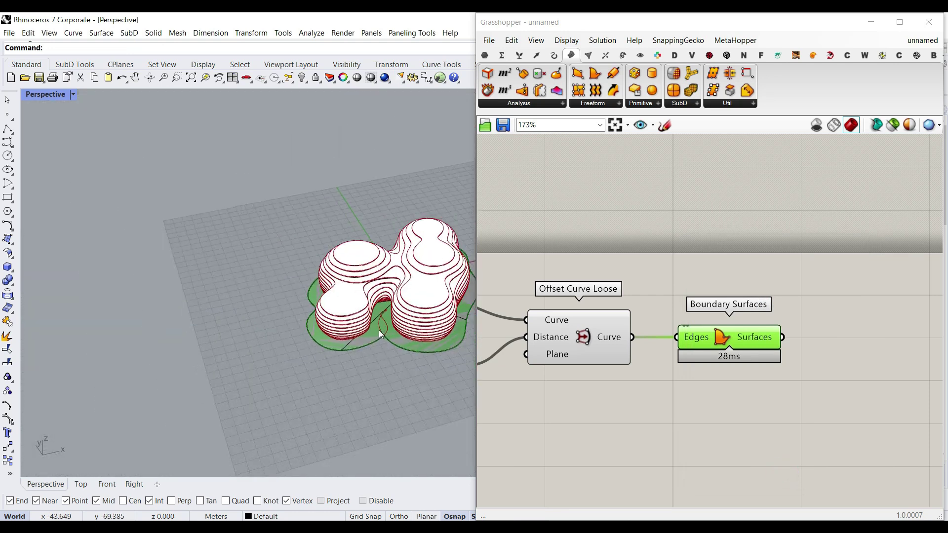
left_click_drag(384, 323, 351, 410)
scroll(352, 410, "up", 3)
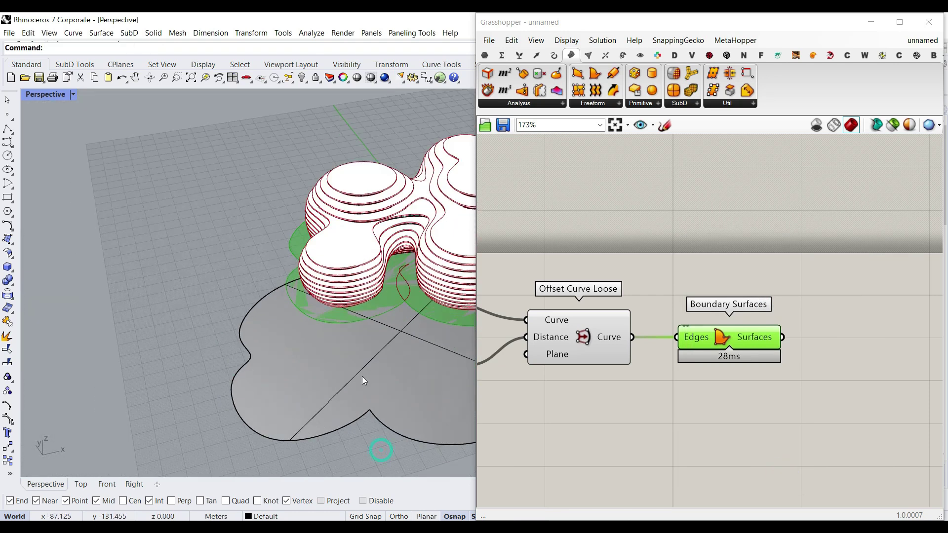
Undo the baked surface's move and delete the baked surface
key("ctrl+z")
scroll(409, 306, "up", 5)
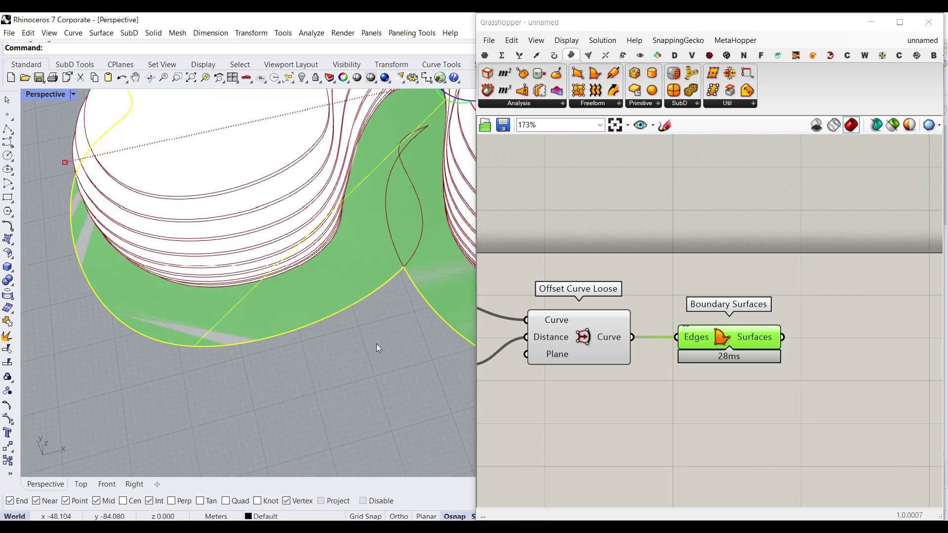
key("Delete")
Set the base offset distance slider to 11.40
right_click_drag(501, 375, 665, 376)
left_click_drag(552, 366, 547, 367)
scroll(708, 371, "down", 5)
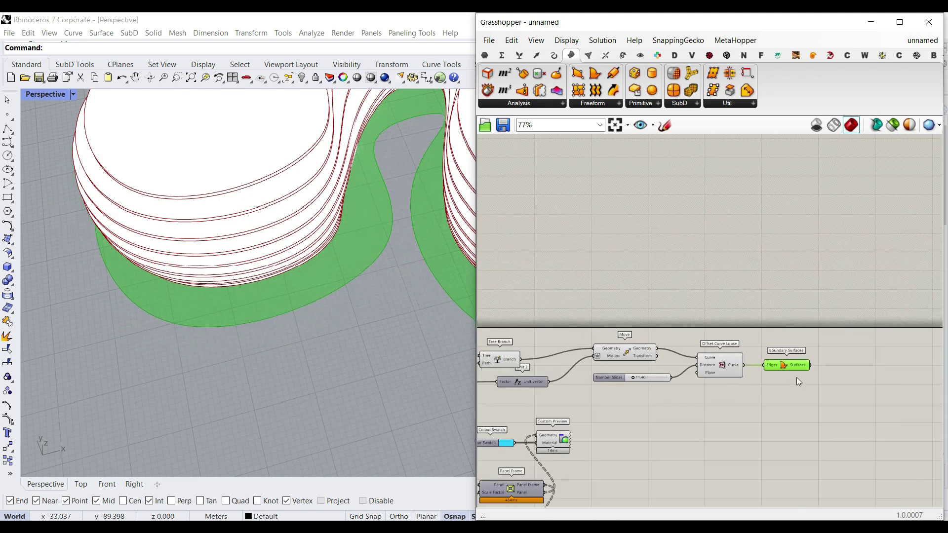
right_click_drag(796, 377, 778, 376)
Look over the definition upstream of the base's Boundary Surfaces
right_click_drag(680, 395, 825, 388)
scroll(825, 388, "down", 5)
right_click_drag(646, 396, 703, 387)
scroll(703, 387, "up", 3)
scroll(627, 421, "up", 2)
scroll(516, 420, "up", 3)
scroll(593, 402, "up", 2)
scroll(642, 366, "down", 7)
right_click_drag(810, 341, 569, 346)
right_click_drag(868, 307, 568, 317)
scroll(691, 304, "up", 6)
scroll(692, 305, "up", 3)
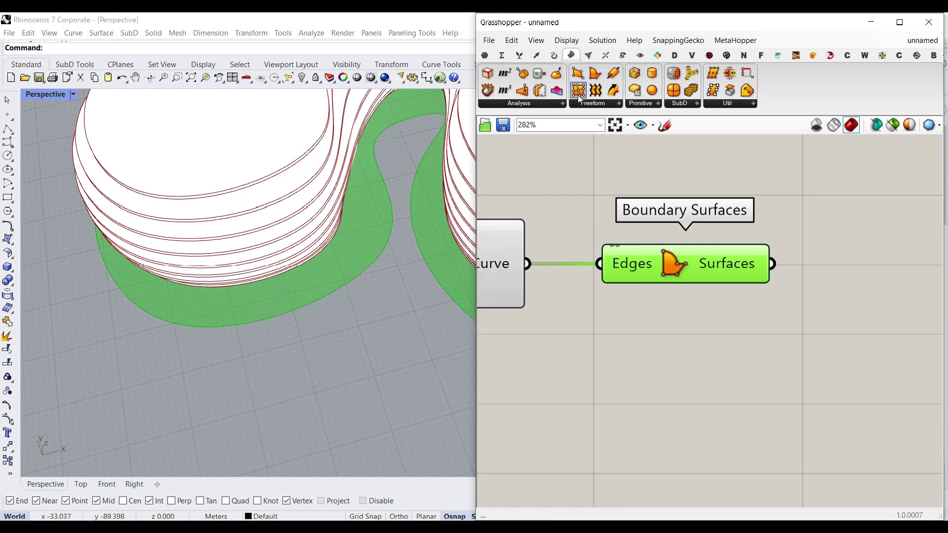
Add an Extrude component with the base's Boundary Surfaces as Base and a new Unit Z vector as Direction
left_click(588, 104)
left_click_drag(601, 233, 779, 298)
double_click(694, 342)
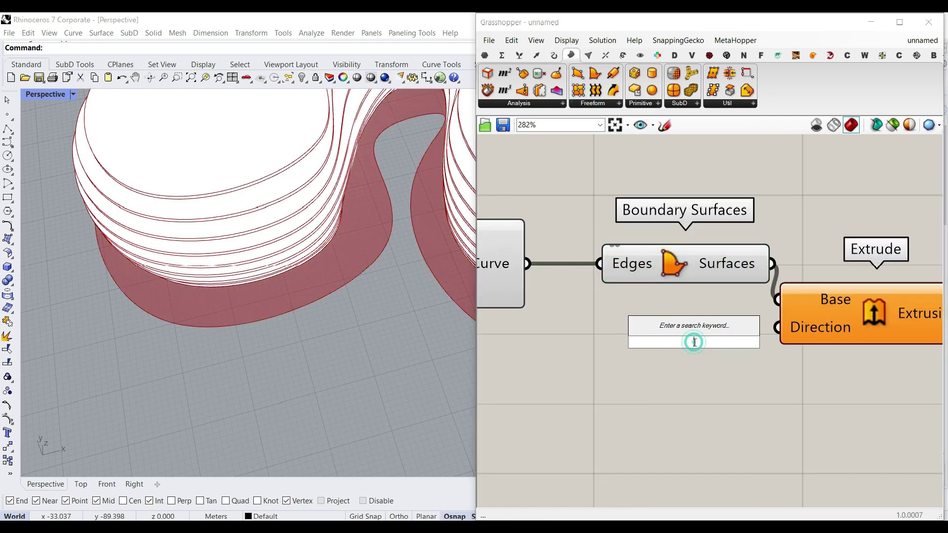
type("unit z")
left_click(665, 321)
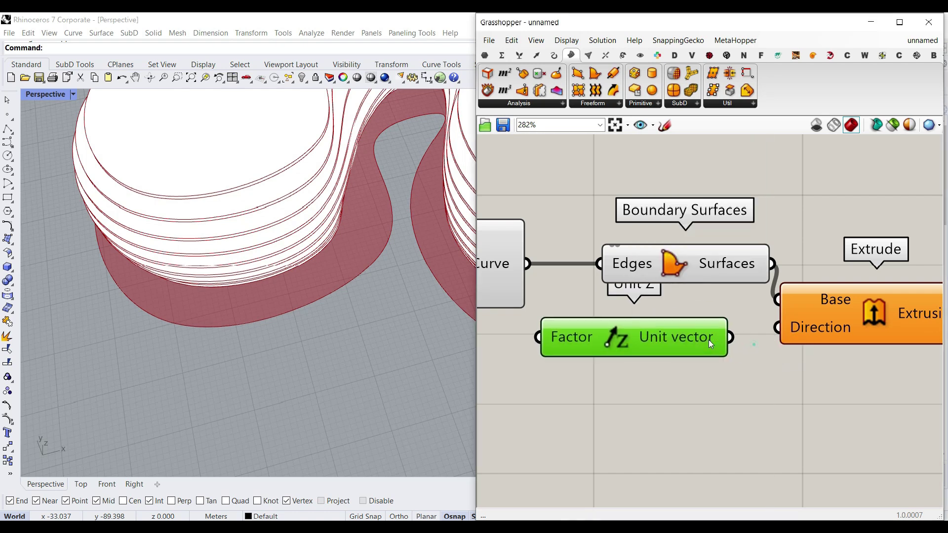
left_click_drag(779, 334, 778, 330)
Connect the Roof thickness slider to the Factor input of the base extrusion's Unit Z
scroll(774, 330, "down", 6)
scroll(561, 379, "up", 2)
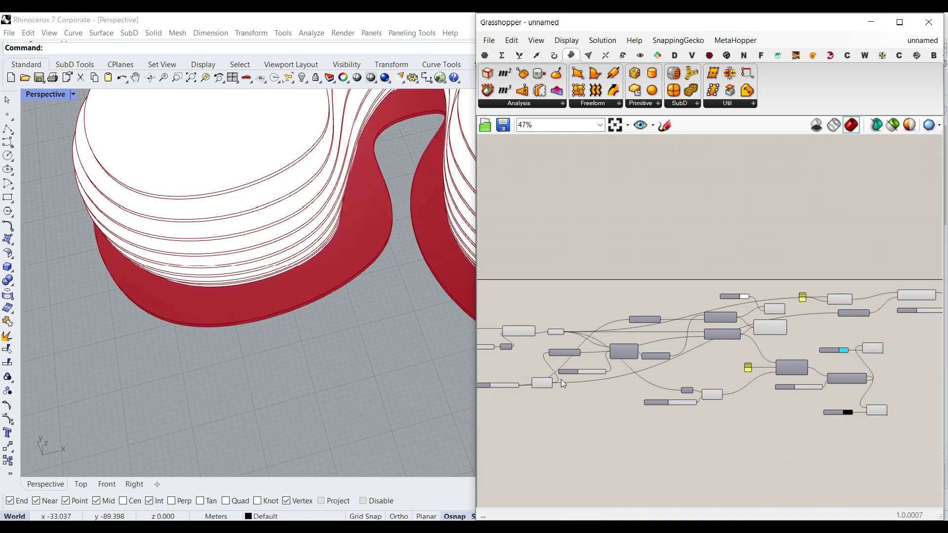
scroll(636, 387, "up", 1)
scroll(642, 388, "down", 6)
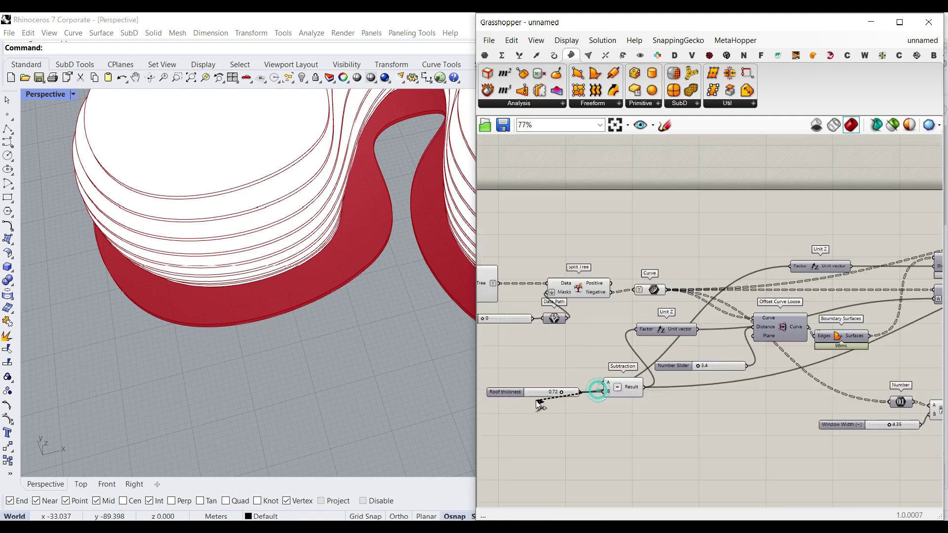
scroll(774, 355, "up", 3)
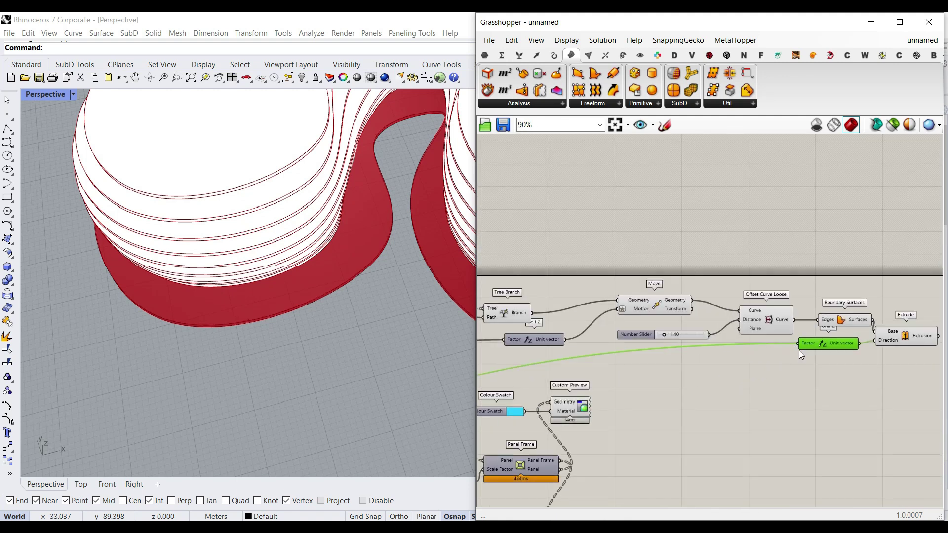
Turn off the preview of the components feeding the base Extrude and of the floors' Brep Edges
left_click_drag(820, 315, 514, 390)
right_click(585, 245)
left_click(611, 261)
scroll(612, 265, "up", 5)
right_click(685, 304)
left_click(709, 317)
scroll(629, 310, "down", 3)
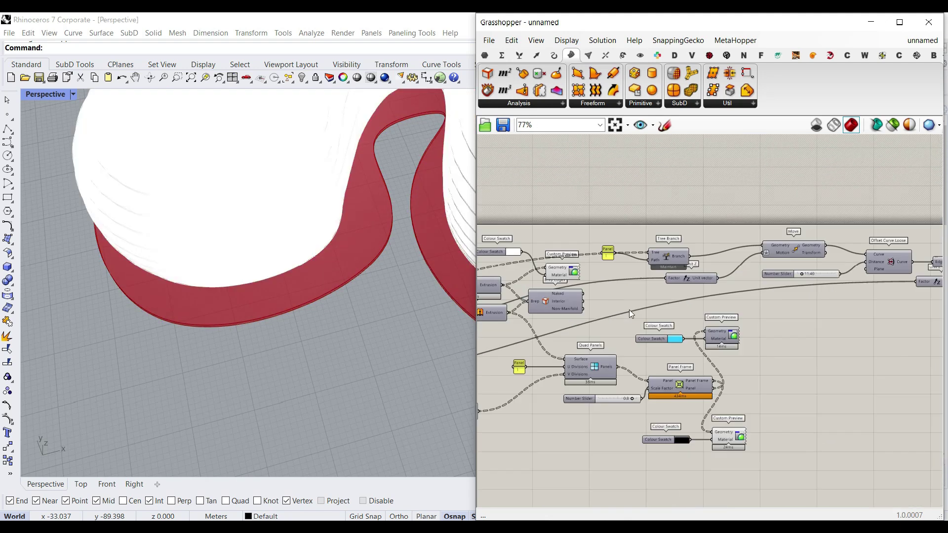
scroll(727, 327, "up", 2)
right_click(727, 327)
left_click(745, 343)
right_click_drag(315, 317, 319, 248)
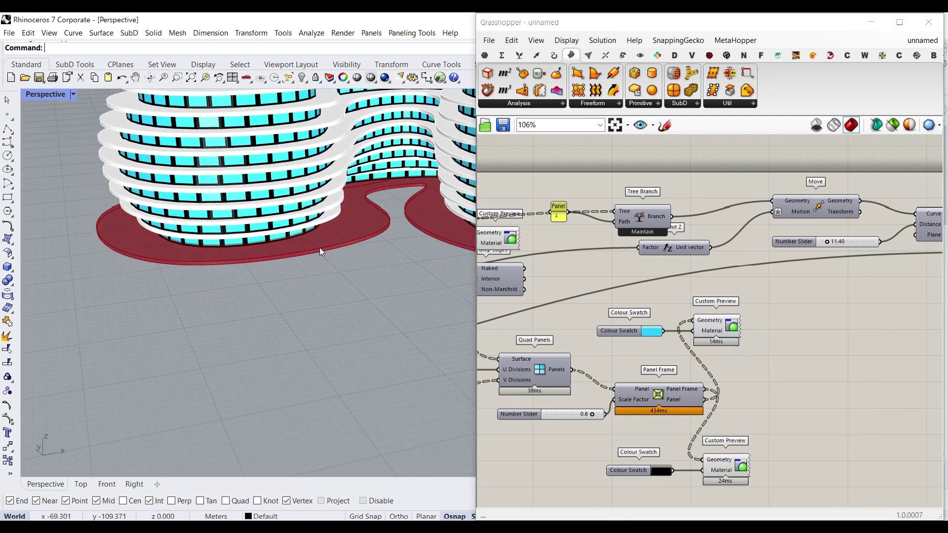
scroll(319, 248, "down", 4)
Duplicate the black Colour Swatch and its Custom Preview
right_click_drag(708, 352, 694, 350)
left_click_drag(747, 496, 601, 450)
key("ctrl+c")
key("ctrl+v")
scroll(724, 472, "down", 2)
scroll(721, 464, "up", 3)
Move the duplicated Colour Swatch and Custom Preview along the canvas to the base's Extrude component
left_click(716, 458)
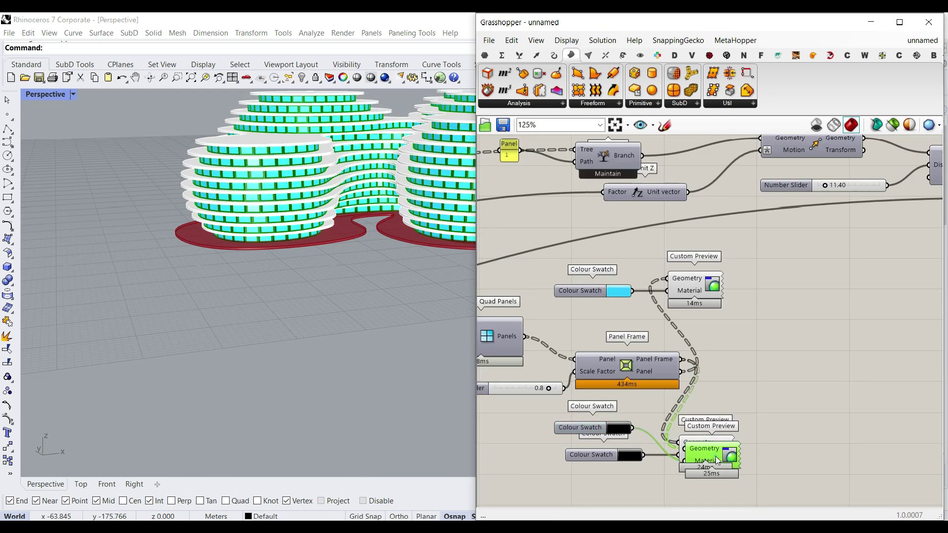
left_click(591, 428, "shift")
left_click_drag(592, 428, 731, 366)
scroll(632, 428, "down", 7)
scroll(780, 360, "up", 7)
left_click(832, 298)
right_click_drag(832, 297, 718, 376)
left_click_drag(757, 479, 795, 410)
Connect the base Extrusion to the duplicated Custom Preview's Geometry input and set its Colour Swatch to yellow
scroll(761, 464, "up", 2)
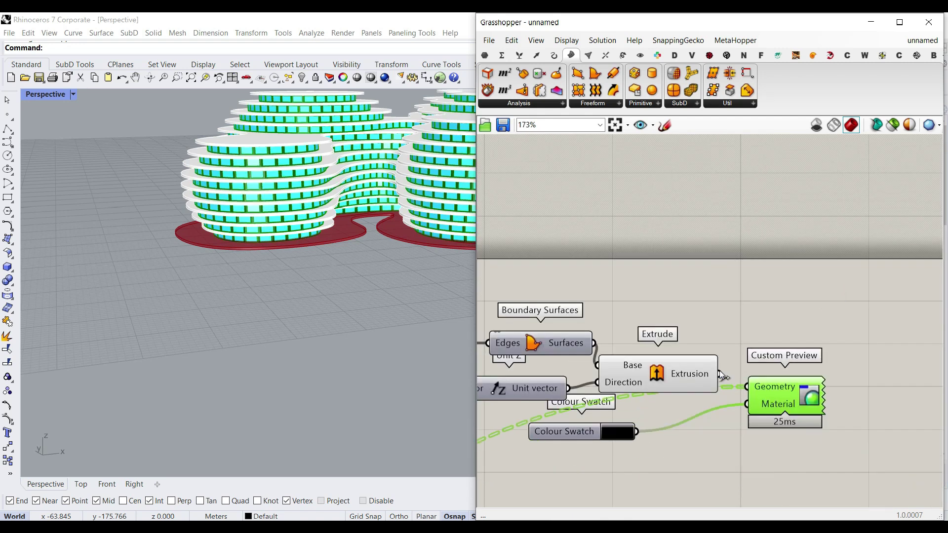
left_click_drag(722, 376, 721, 375)
left_click(689, 455)
left_click(618, 433)
left_click(713, 349)
right_click_drag(306, 286, 343, 298)
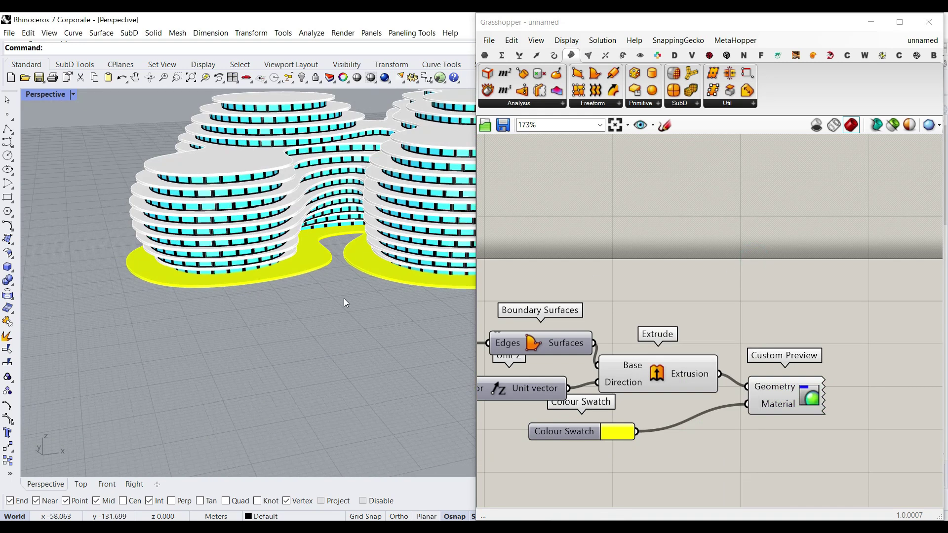
Add a Brep Edges component above the base's Custom Preview and connect the Extrusion output to its Brep input
left_click_drag(491, 77, 796, 332)
left_click_drag(717, 374, 734, 332)
scroll(725, 299, "down", 4)
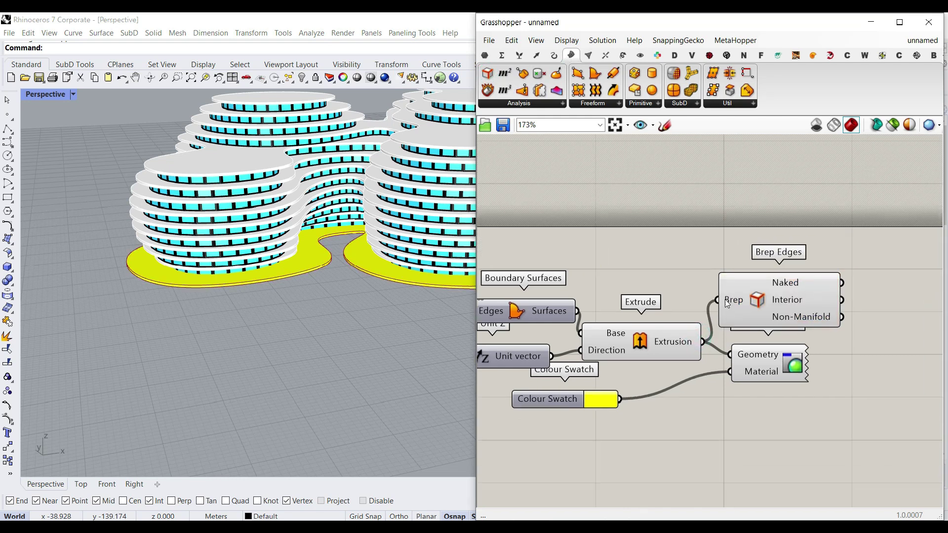
scroll(740, 328, "down", 4)
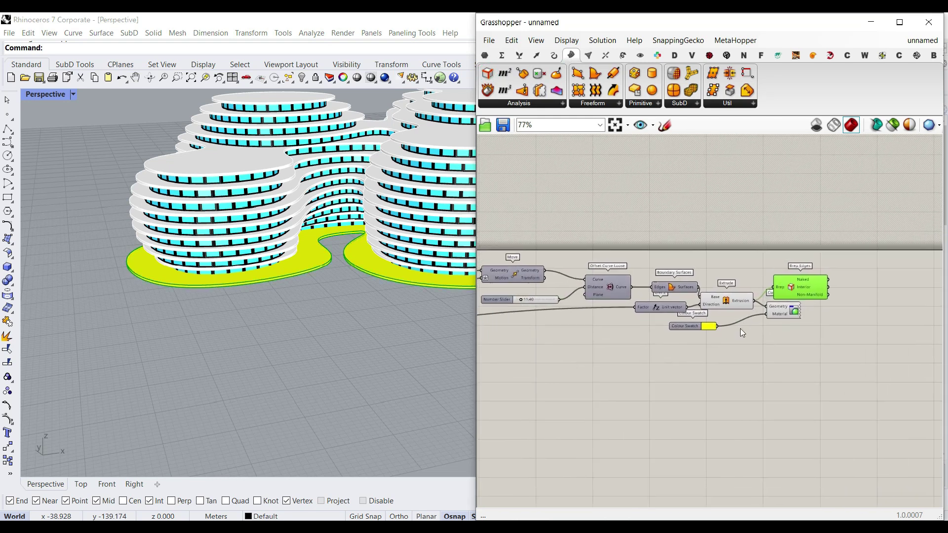
Place a Brep Edges component beside Panel Frame and connect the Panel Frame output to its Brep input
scroll(609, 377, "up", 5)
right_click_drag(610, 377, 713, 354)
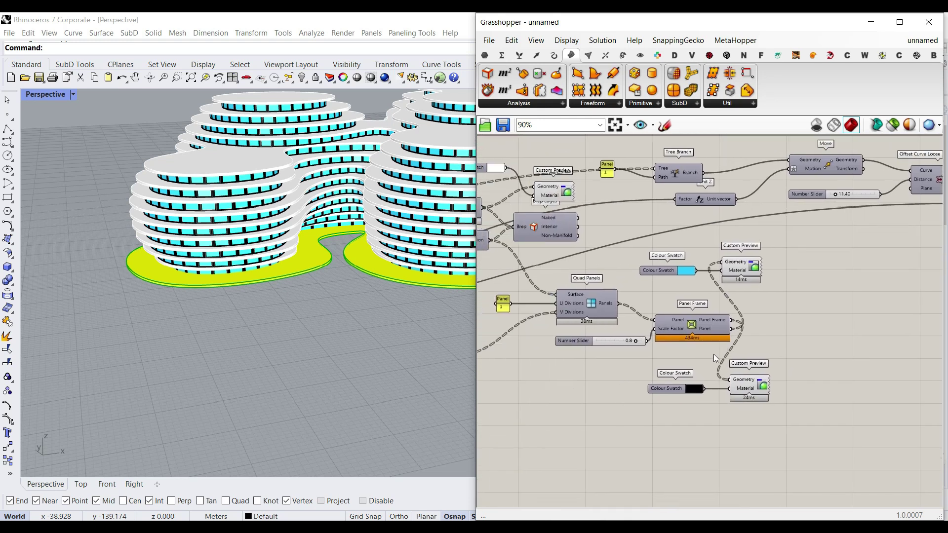
scroll(692, 356, "up", 3)
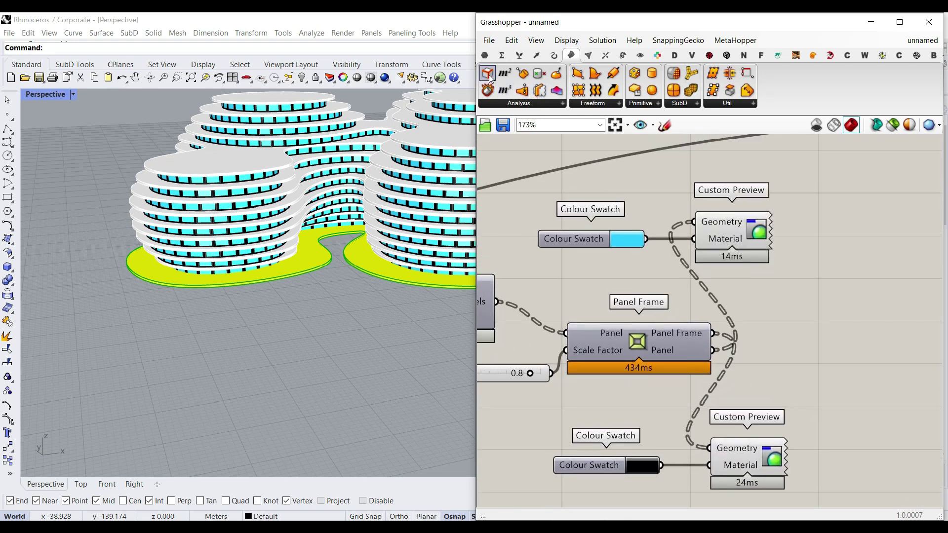
left_click_drag(798, 318, 790, 327)
left_click_drag(713, 334, 784, 334)
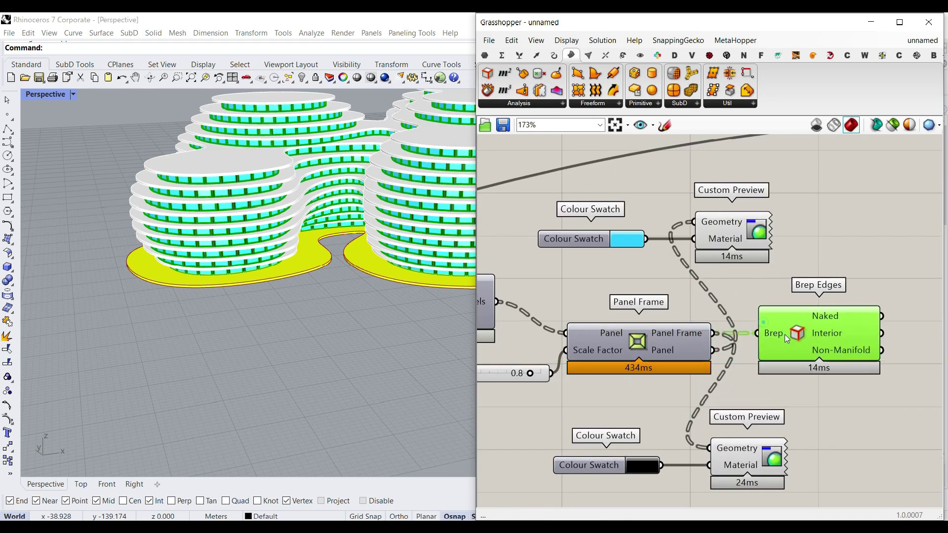
left_click(776, 385)
scroll(757, 304, "down", 3)
scroll(526, 262, "up", 2)
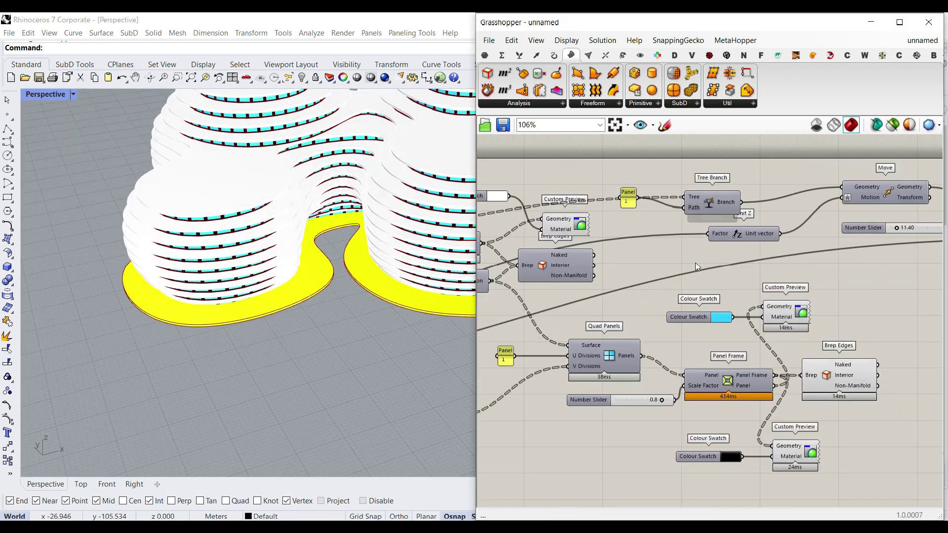
Turn on the preview of the Brep Edges component fed by the two floor Extrude components
right_click(539, 260)
left_click(553, 280)
right_click_drag(289, 323, 250, 263)
scroll(231, 222, "up", 3)
right_click_drag(495, 279, 620, 294)
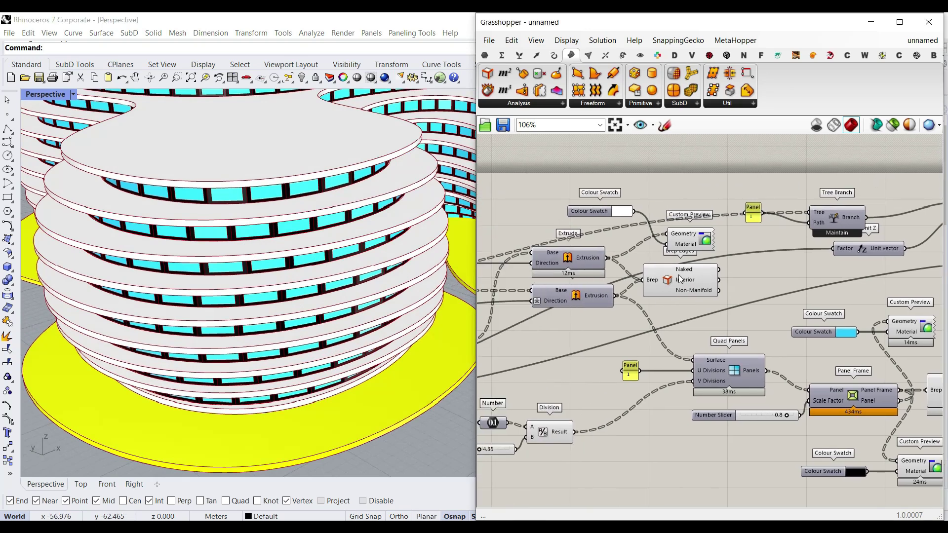
scroll(345, 227, "down", 8)
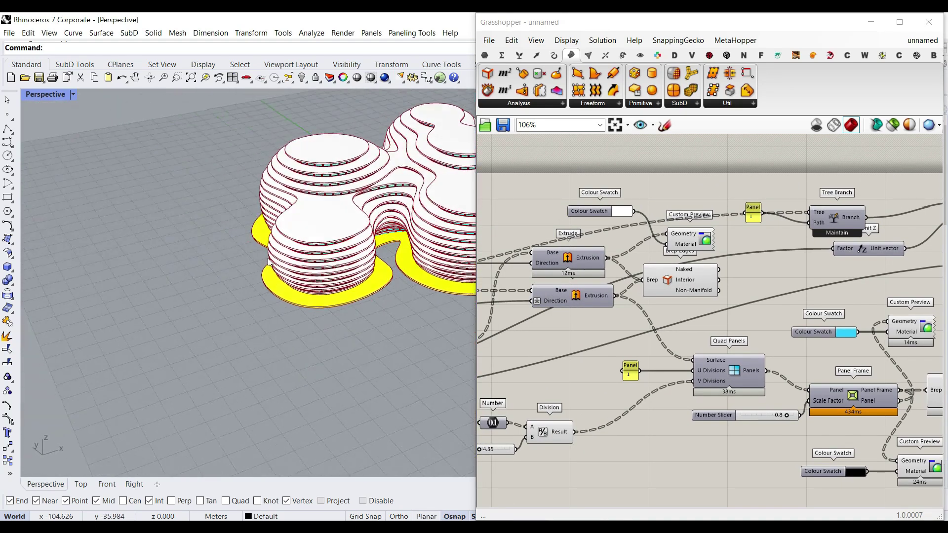
scroll(346, 226, "up", 6)
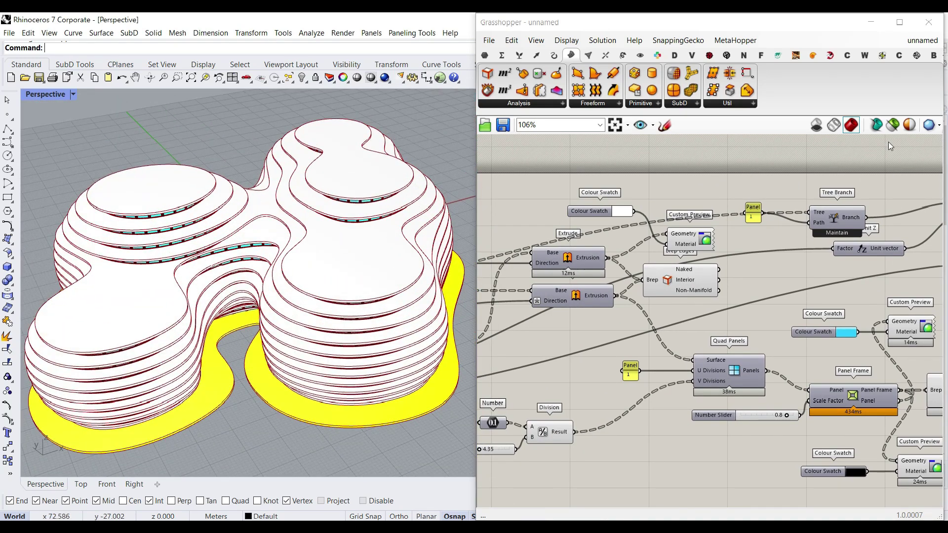
left_click(910, 126)
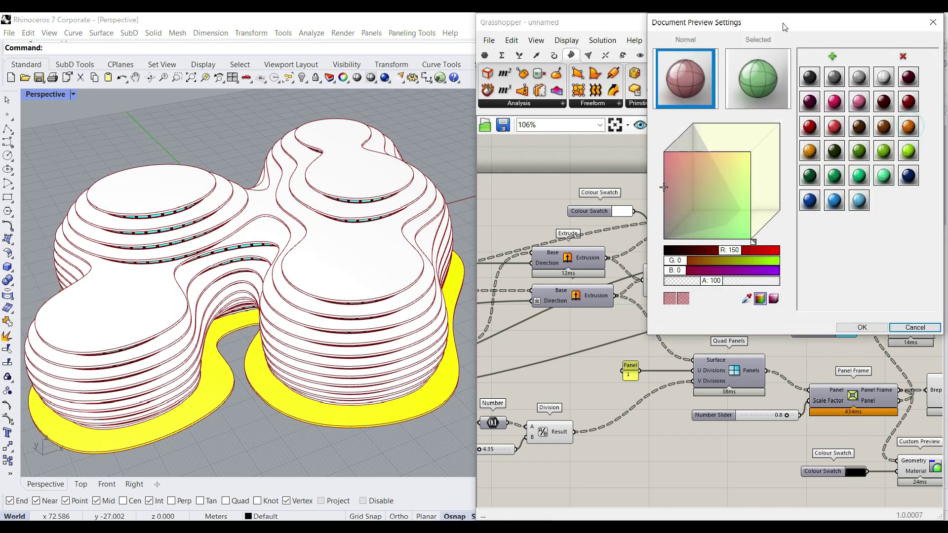
left_click_drag(758, 26, 676, 56)
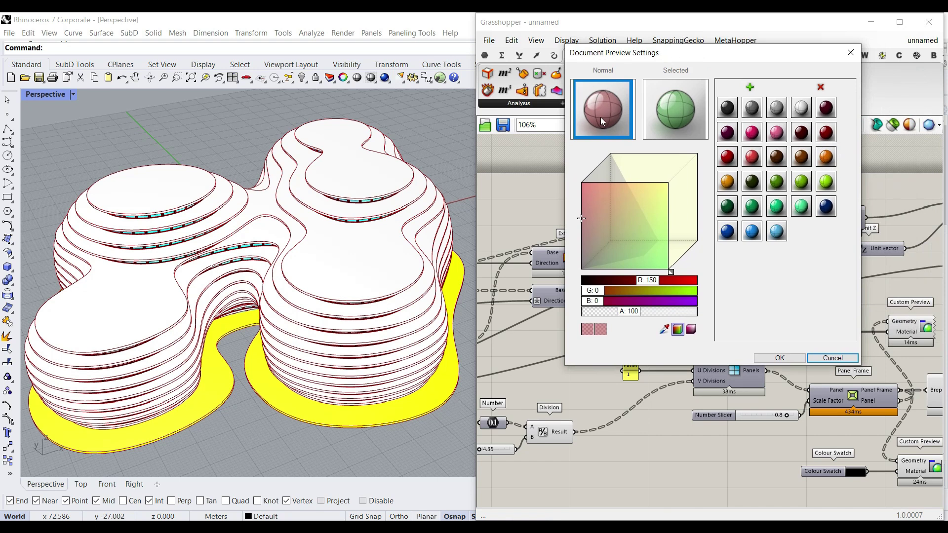
left_click(582, 272)
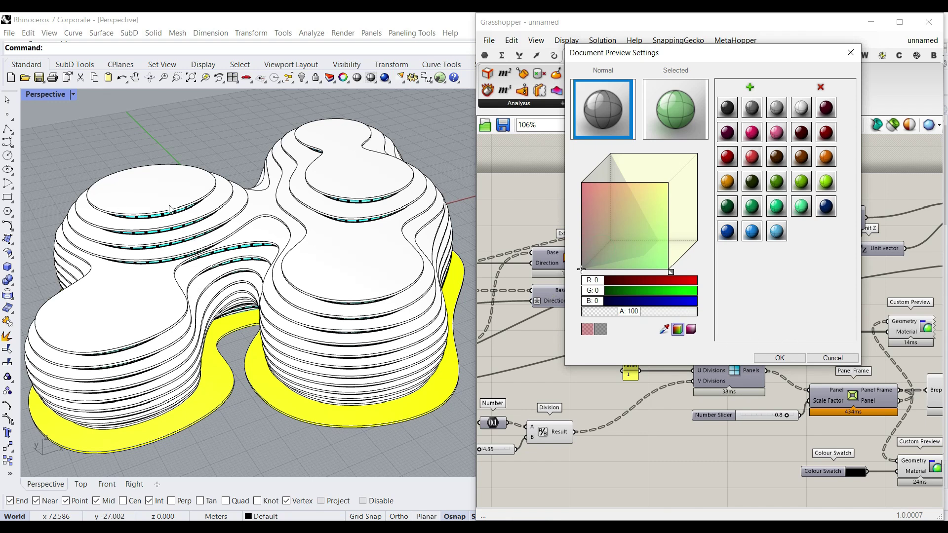
left_click(833, 358)
scroll(272, 280, "down", 5)
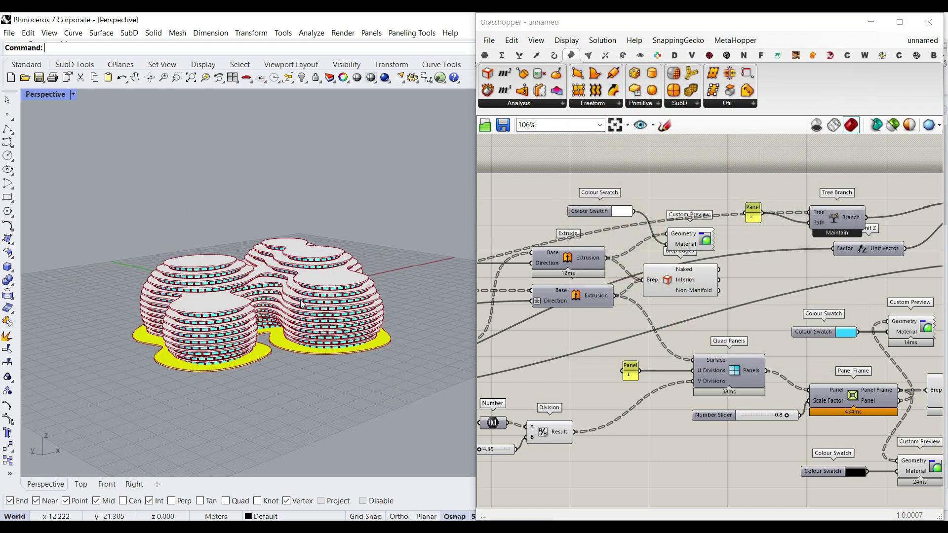
scroll(271, 280, "up", 8)
scroll(271, 280, "up", 1)
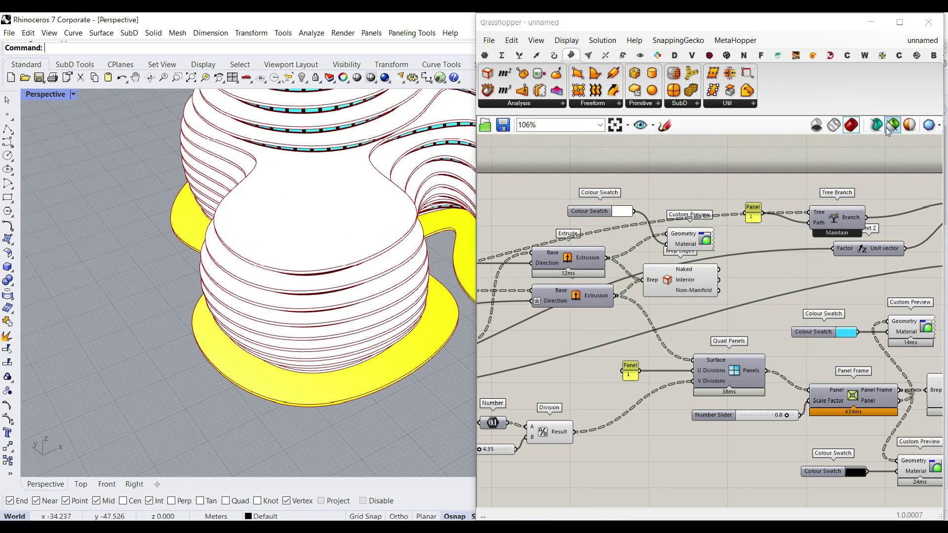
left_click(909, 125)
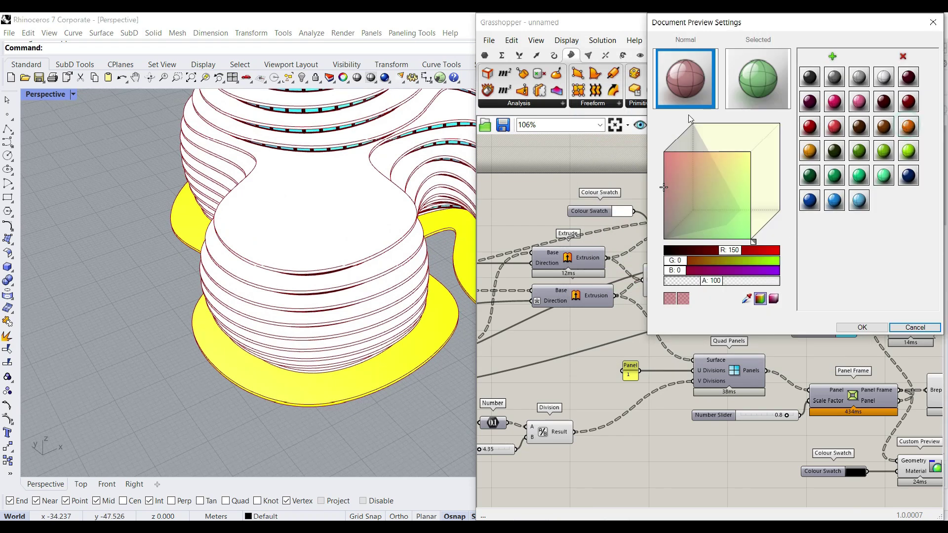
left_click_drag(684, 208, 638, 264)
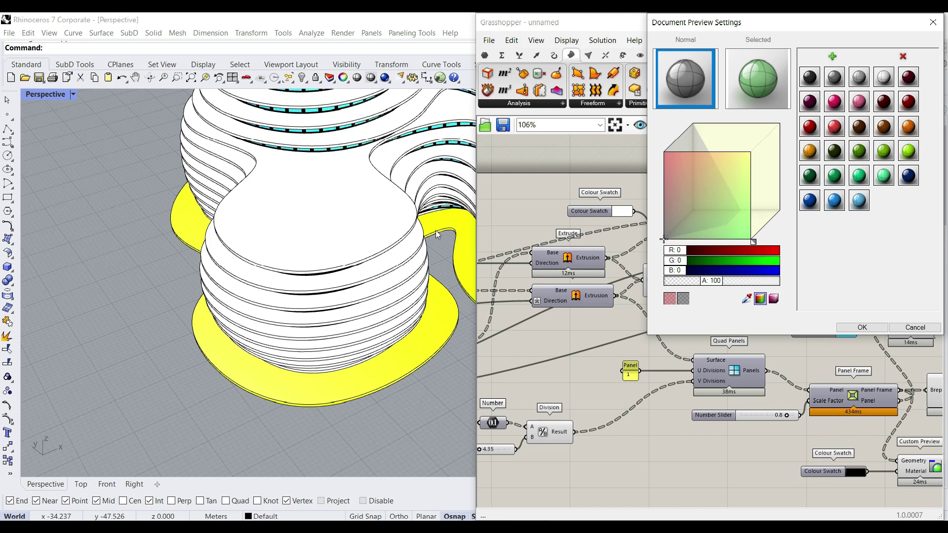
left_click(927, 328)
Switch the Perspective viewport to a white-background display mode and examine the outlined building from several angles and distances
right_click_drag(228, 335, 227, 247)
scroll(228, 247, "up", 5)
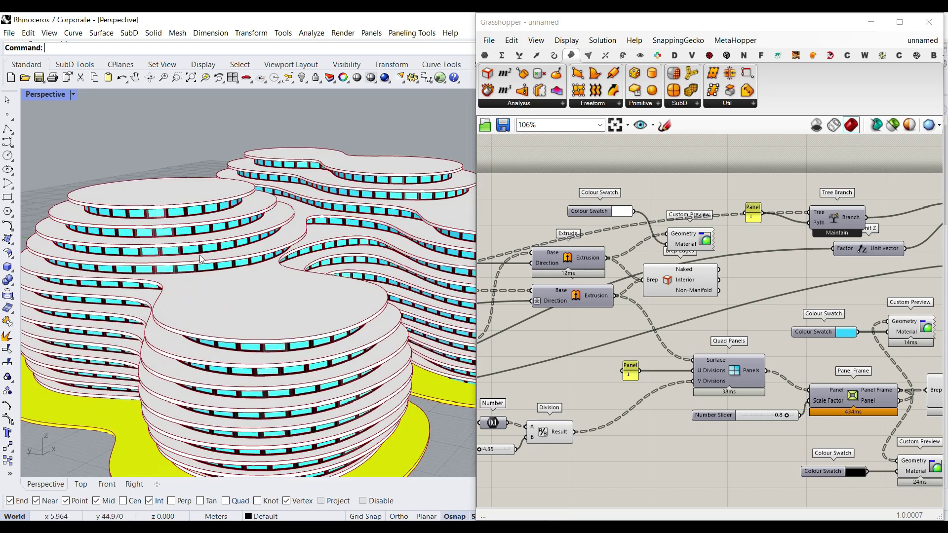
left_click(58, 95)
left_click(65, 157)
scroll(66, 158, "down", 5)
scroll(220, 319, "up", 1)
scroll(220, 318, "up", 5)
scroll(338, 275, "down", 5)
right_click_drag(339, 276, 212, 339)
scroll(285, 285, "up", 4)
scroll(285, 285, "down", 5)
scroll(707, 321, "down", 5)
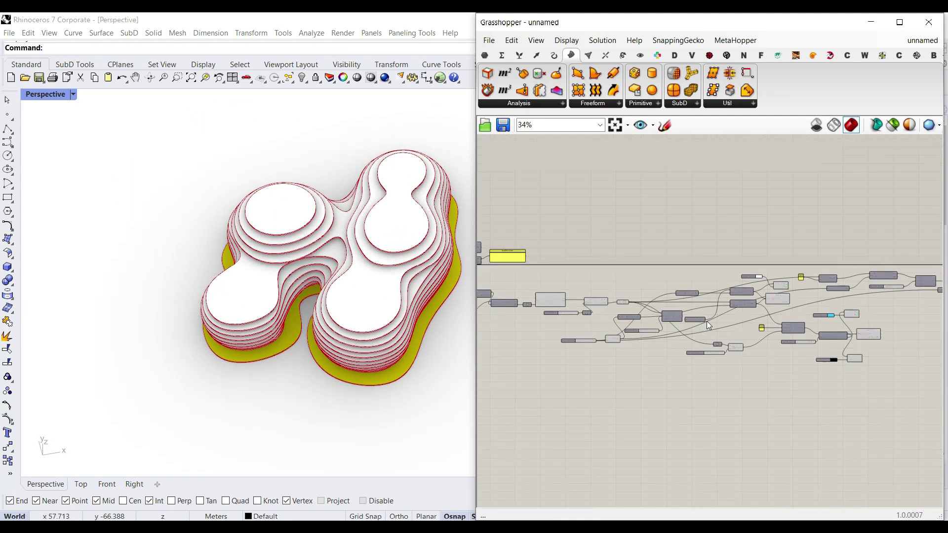
Show the building's lowest floors in the Front viewport and enable the base's Extrude component
left_click(107, 484)
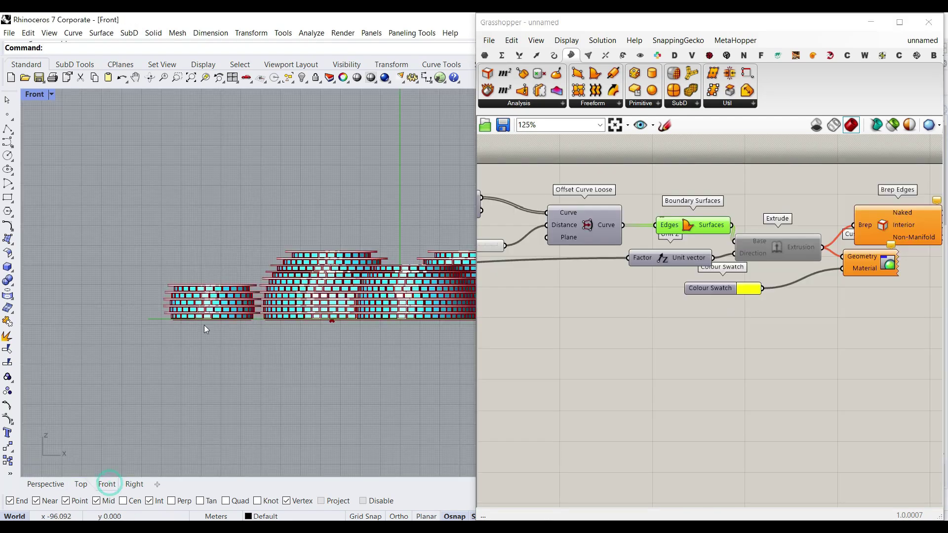
scroll(203, 316, "up", 6)
scroll(173, 307, "up", 5)
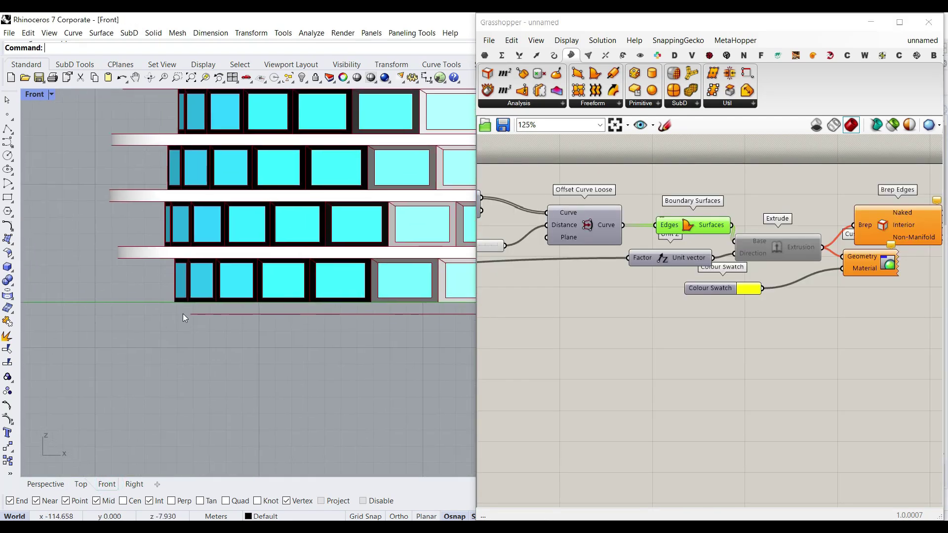
scroll(160, 295, "down", 3)
scroll(184, 343, "up", 3)
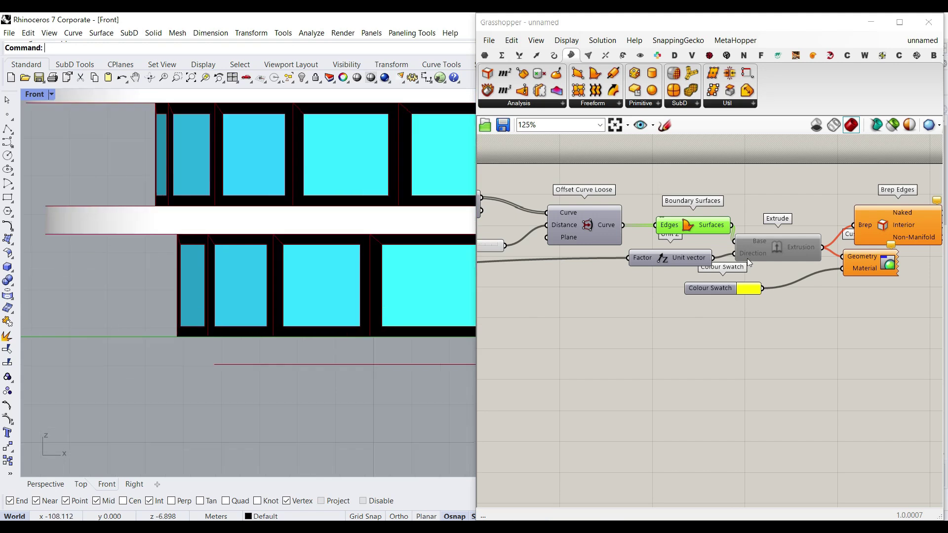
scroll(748, 263, "up", 3)
right_click(787, 251)
left_click(784, 277)
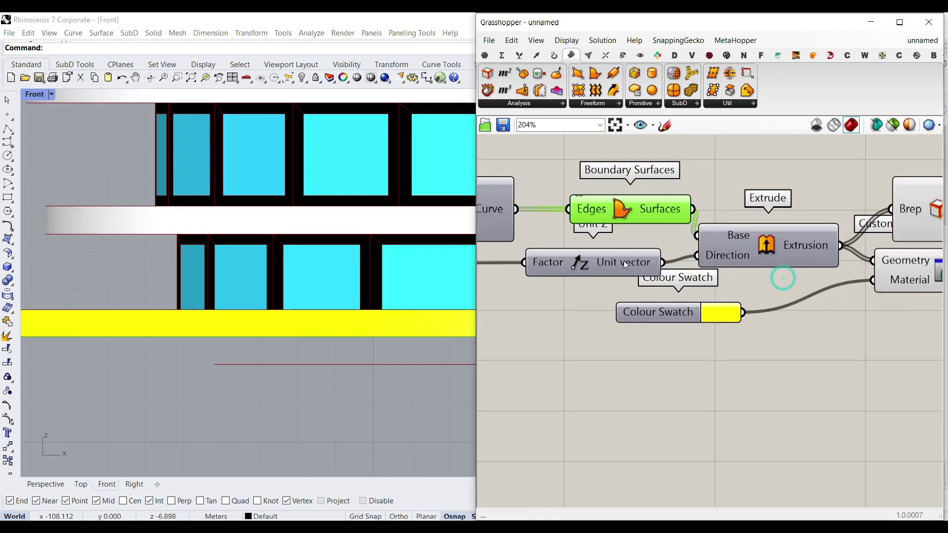
Set the expression -x on the Direction input of the base's Extrude component
right_click(748, 256)
mouse_move(790, 384)
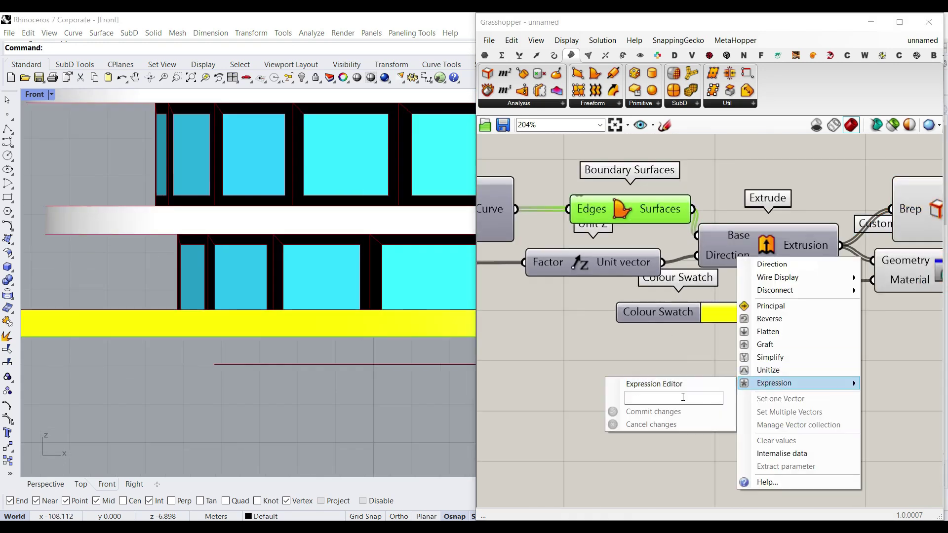
left_click(683, 397)
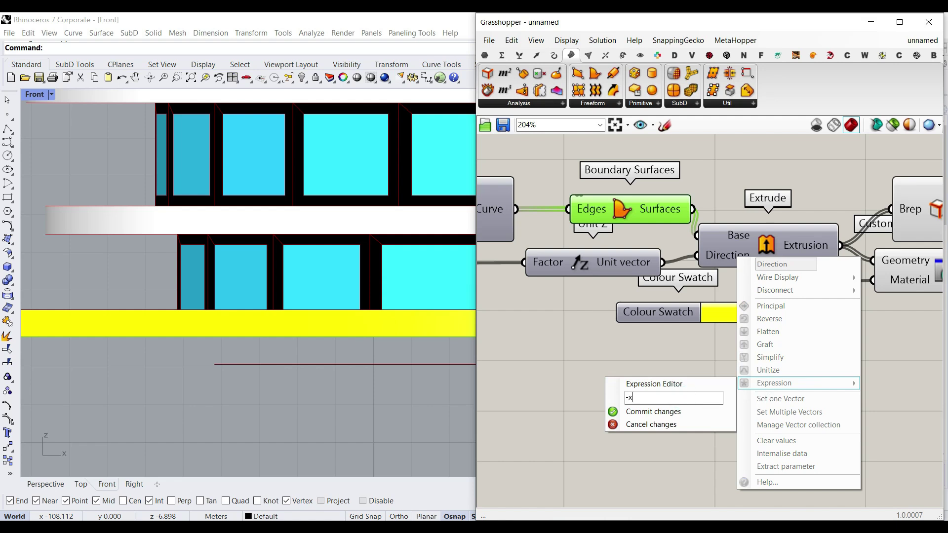
left_click(684, 411)
Return to the Perspective viewport and examine the yellow base beneath the towers and the overall definition
left_click(52, 484)
scroll(217, 297, "down", 4)
scroll(220, 298, "up", 8)
right_click_drag(289, 390, 298, 247)
scroll(207, 255, "up", 5)
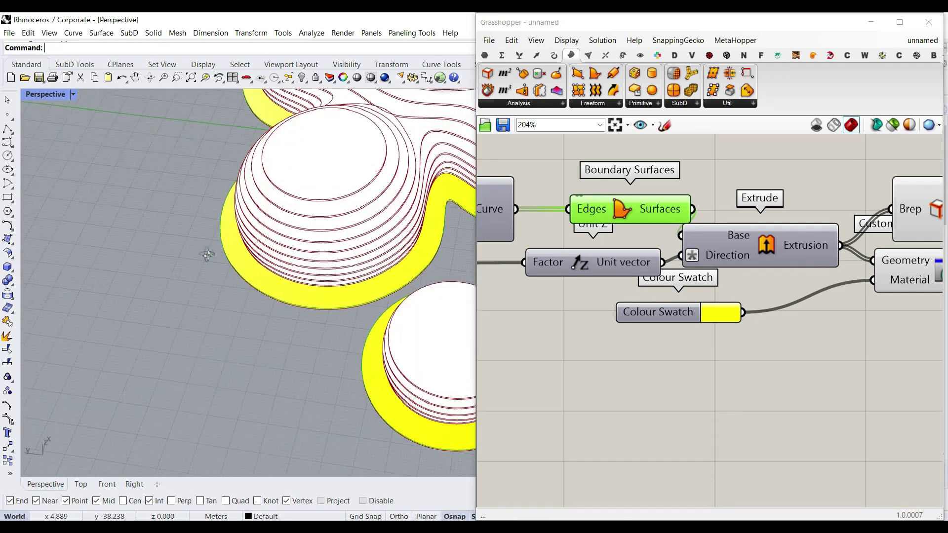
scroll(207, 255, "down", 4)
scroll(233, 307, "up", 5)
right_click_drag(233, 307, 248, 179)
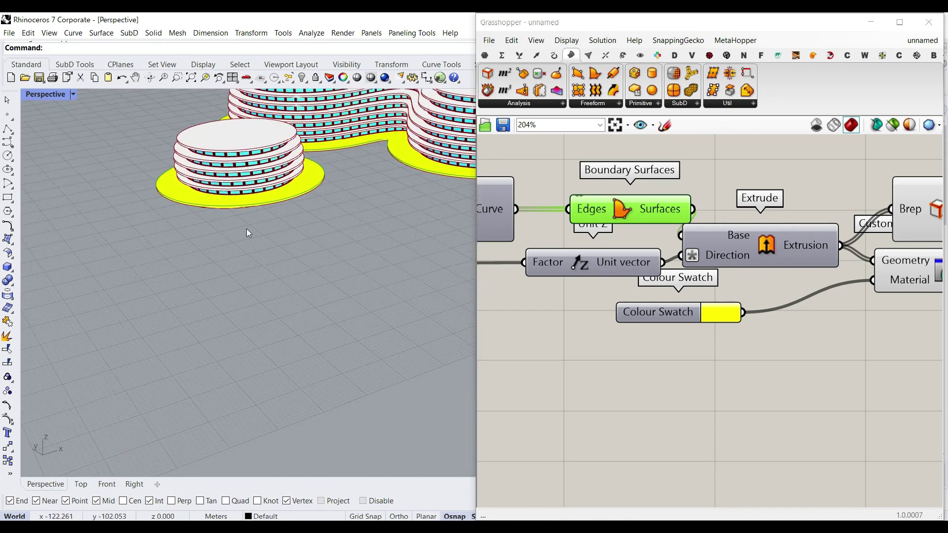
scroll(691, 276, "down", 8)
scroll(610, 316, "up", 2)
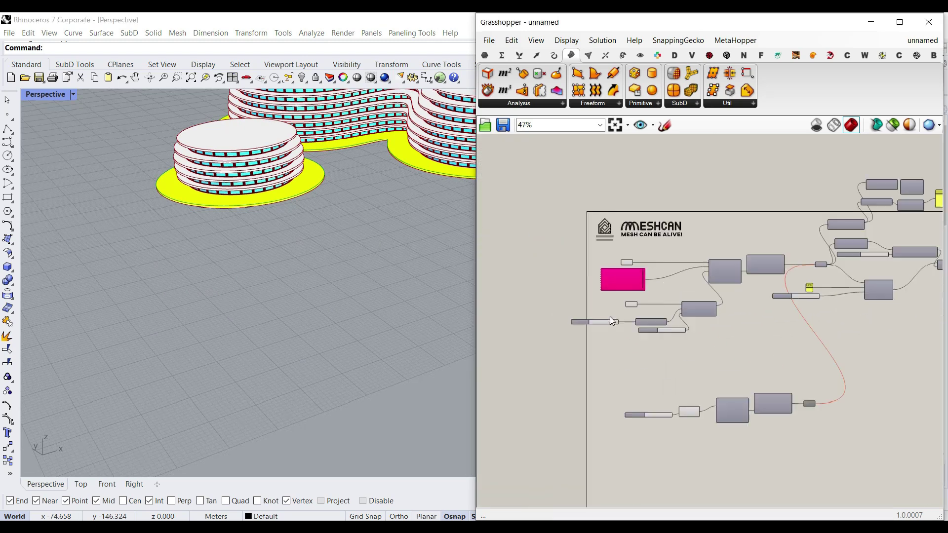
scroll(609, 316, "up", 3)
scroll(268, 283, "down", 5)
right_click_drag(268, 283, 303, 290)
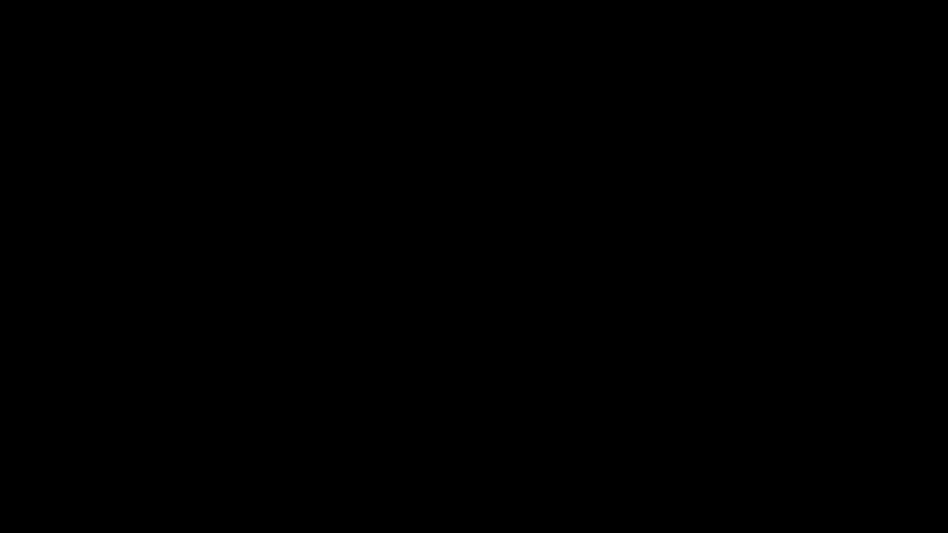